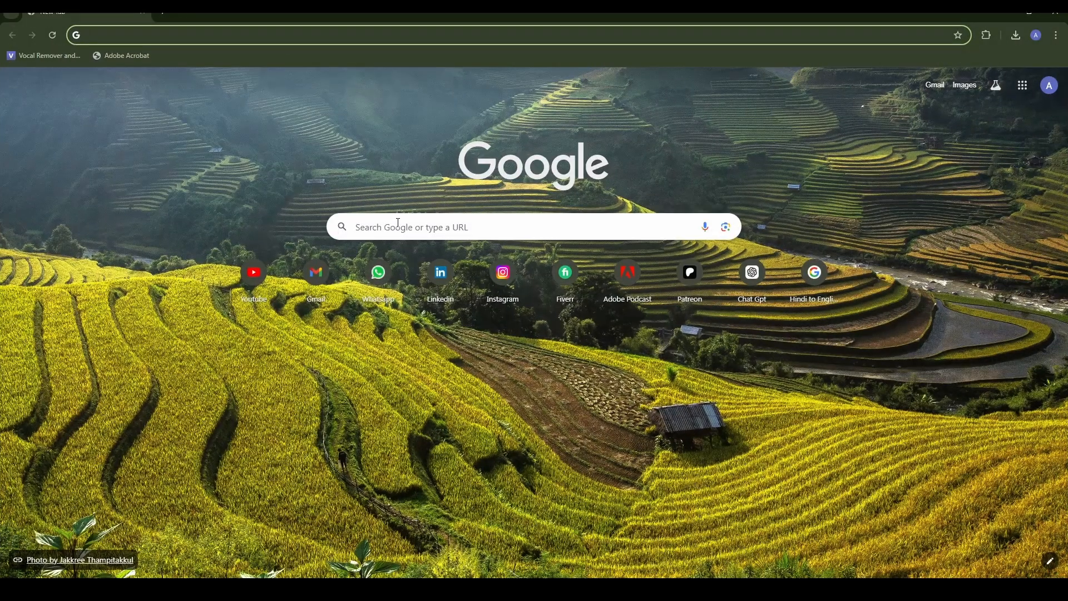
Search Google for "vaseline body lotion image".
click(398, 223)
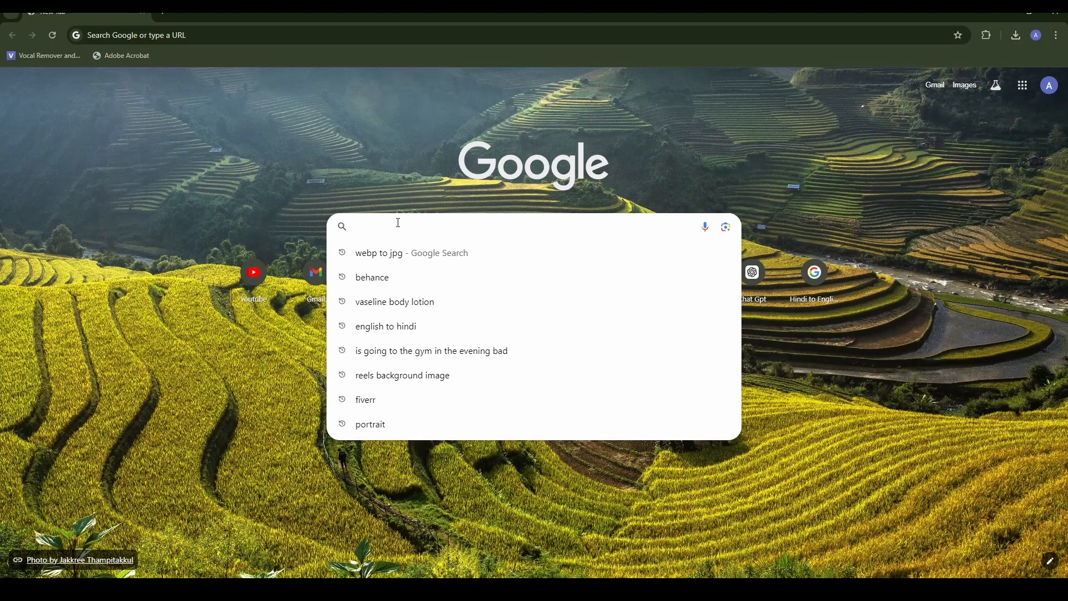
text(vaseline body lotion)
text(image)
key(Return)
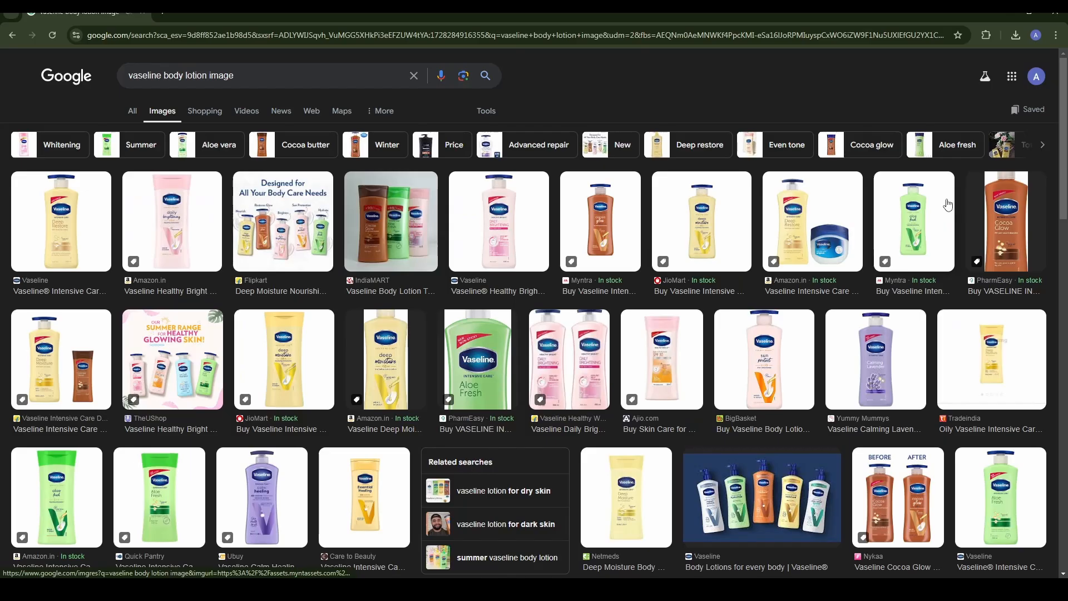
Open the JioMart Vaseline Intensive Care Deep Moisture Body Lotion 90 ml image result and save the image to disk.
click(293, 365)
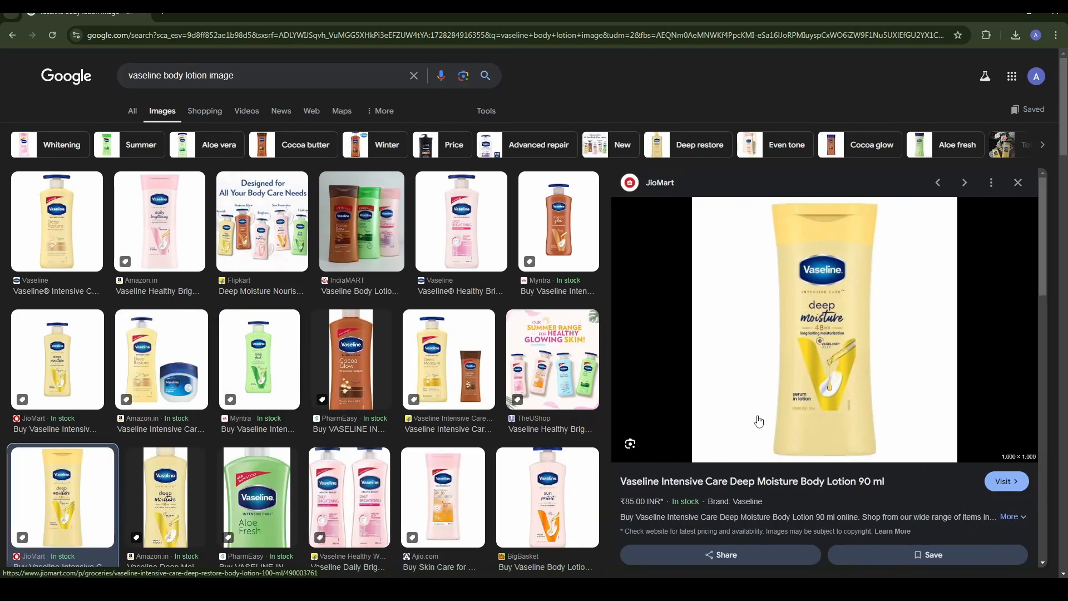
right_click(849, 290)
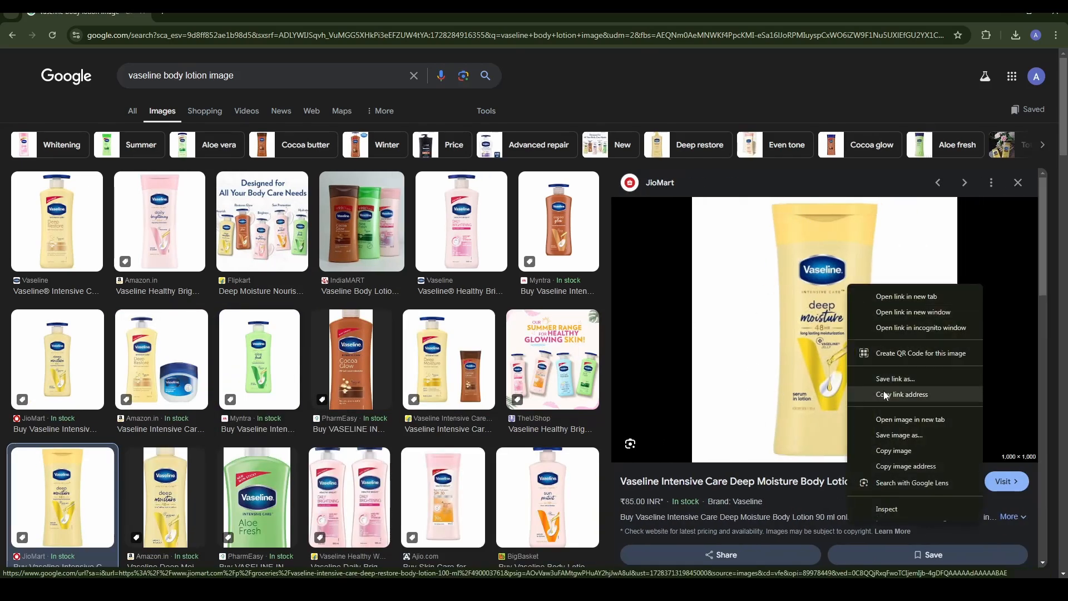
click(893, 431)
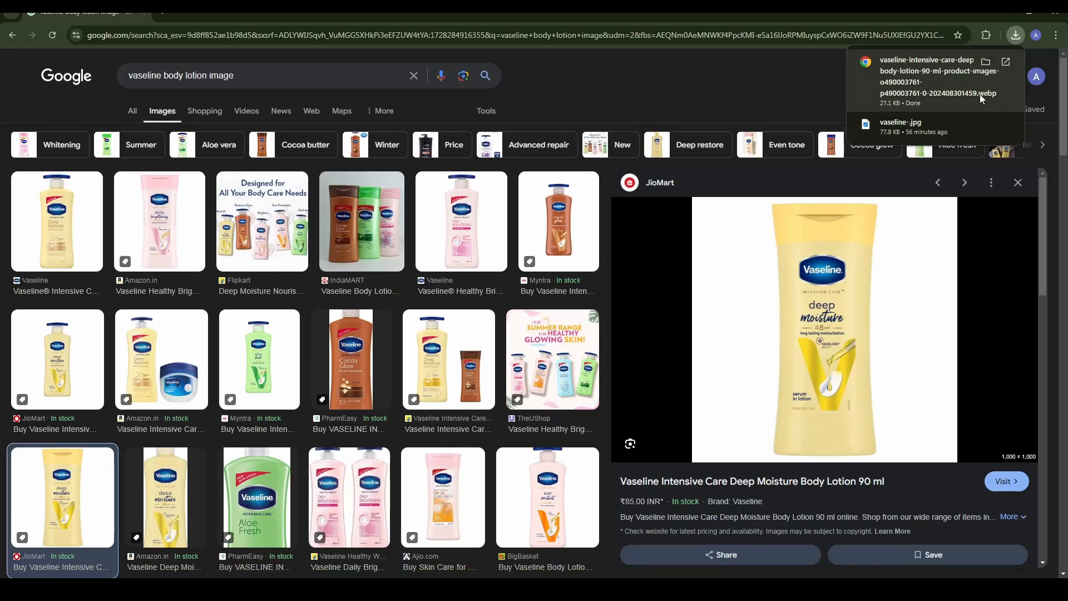
Open CloudConvert in a new browser tab and add the newly downloaded Vaseline WEBP image to the converter.
key(ctrl+t)
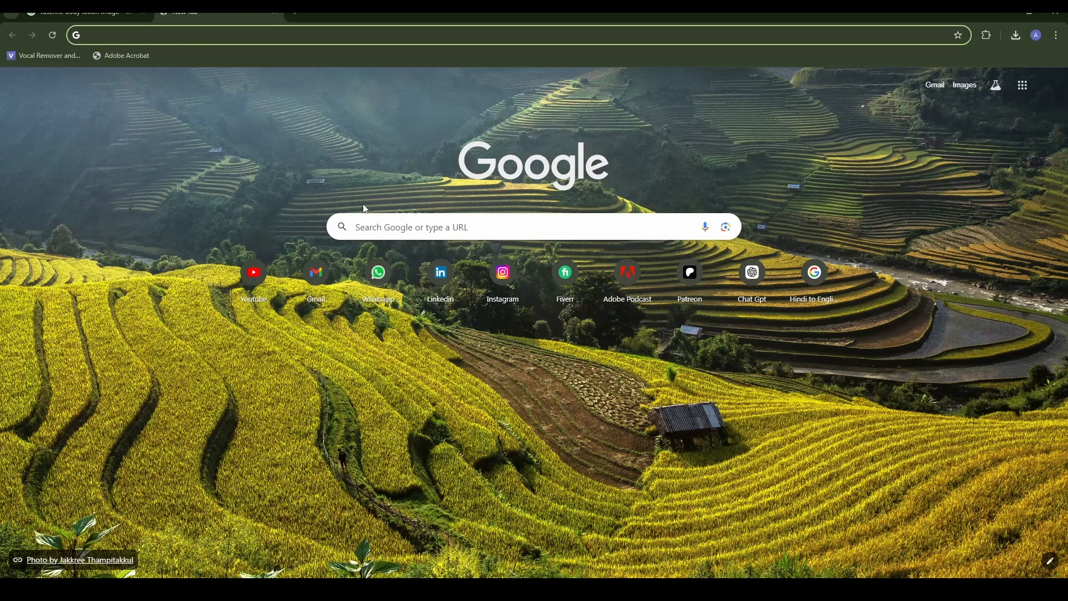
text(we)
key(Return)
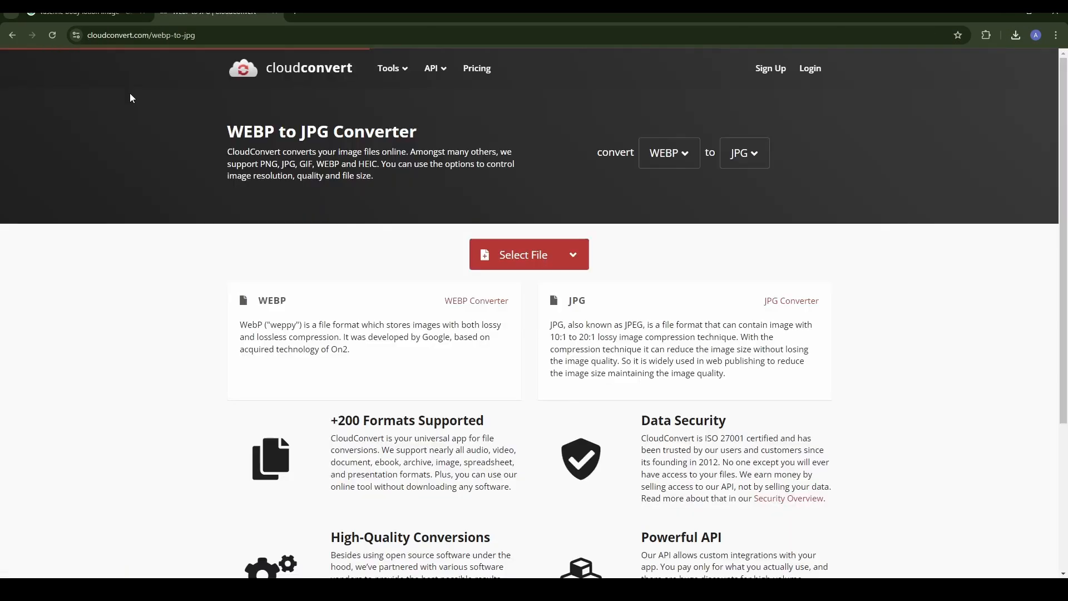
click(315, 71)
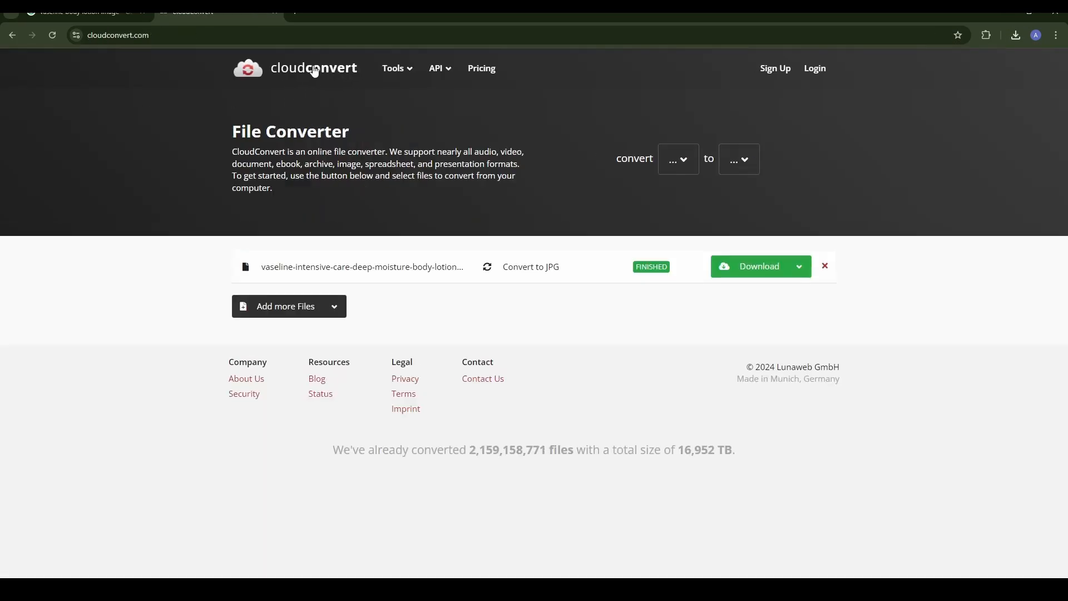
click(1016, 35)
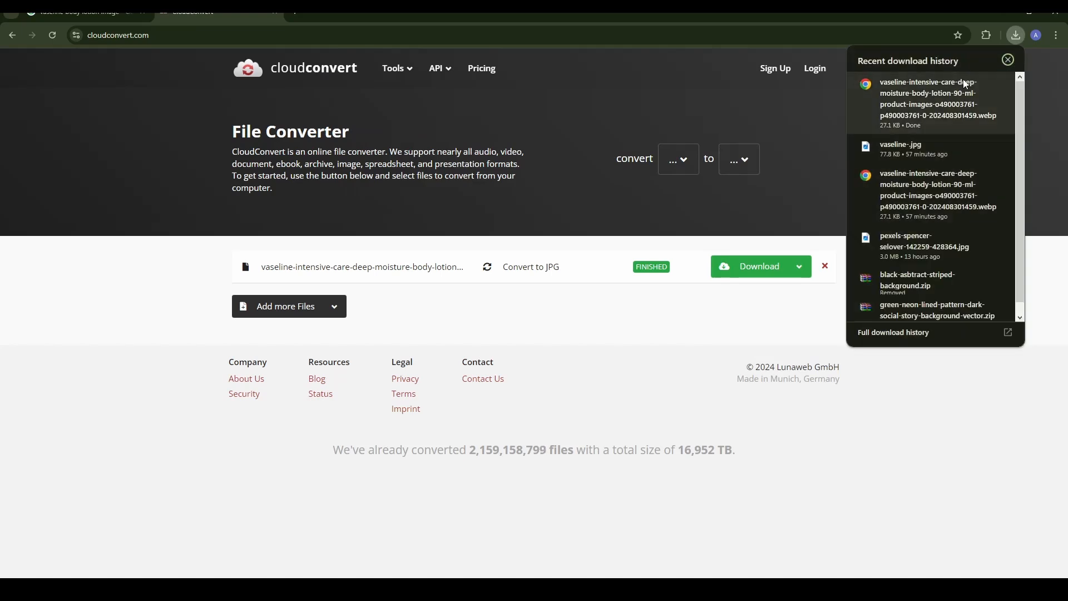
drag(920, 95, 573, 294)
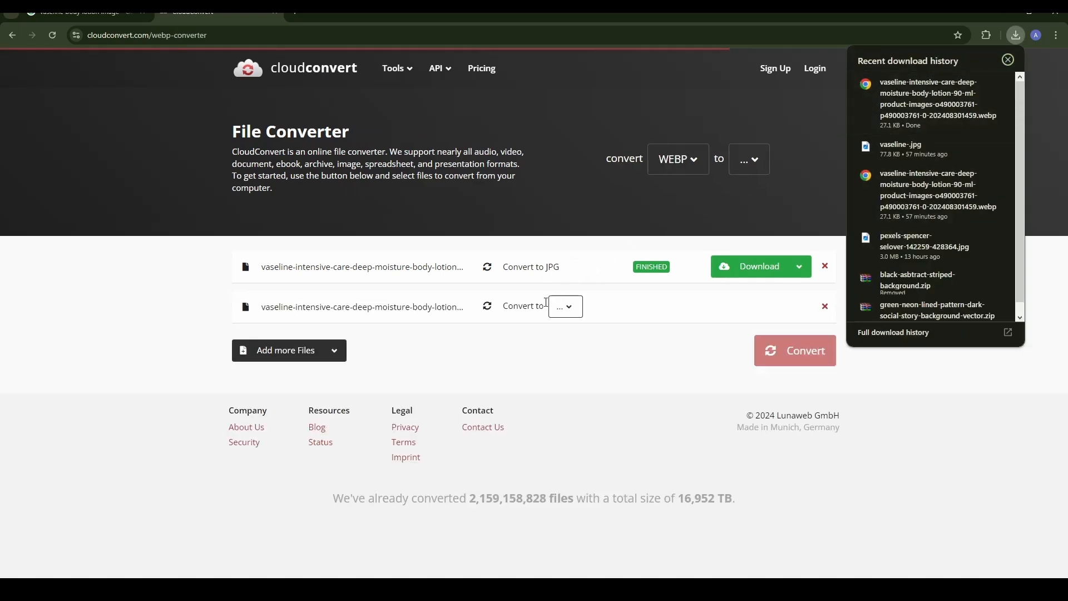
Convert the added Vaseline image to JPG and download the result, choosing a destination folder for it.
click(565, 295)
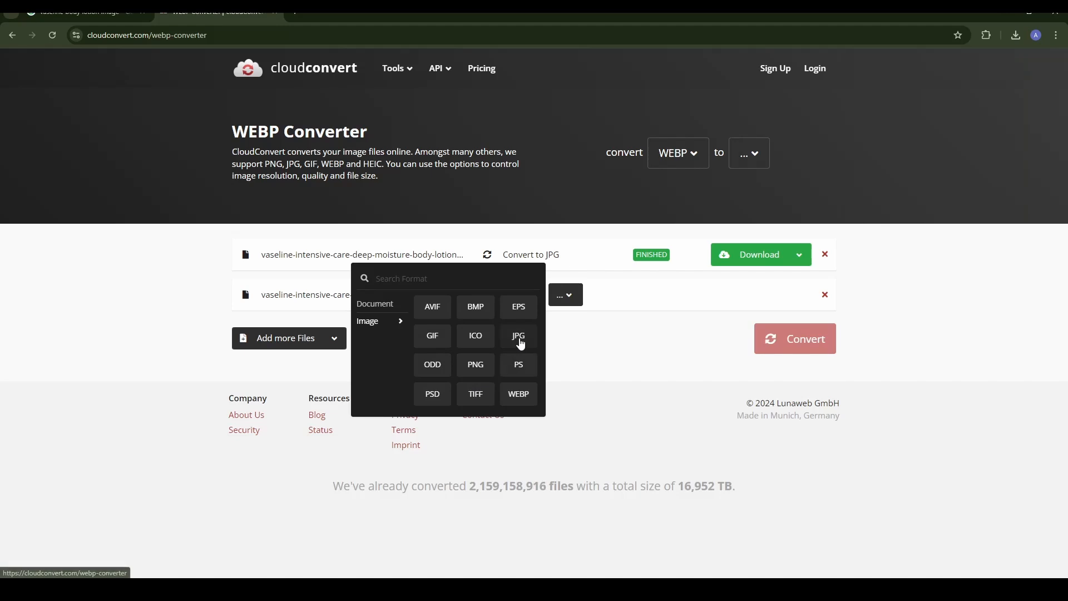
click(519, 336)
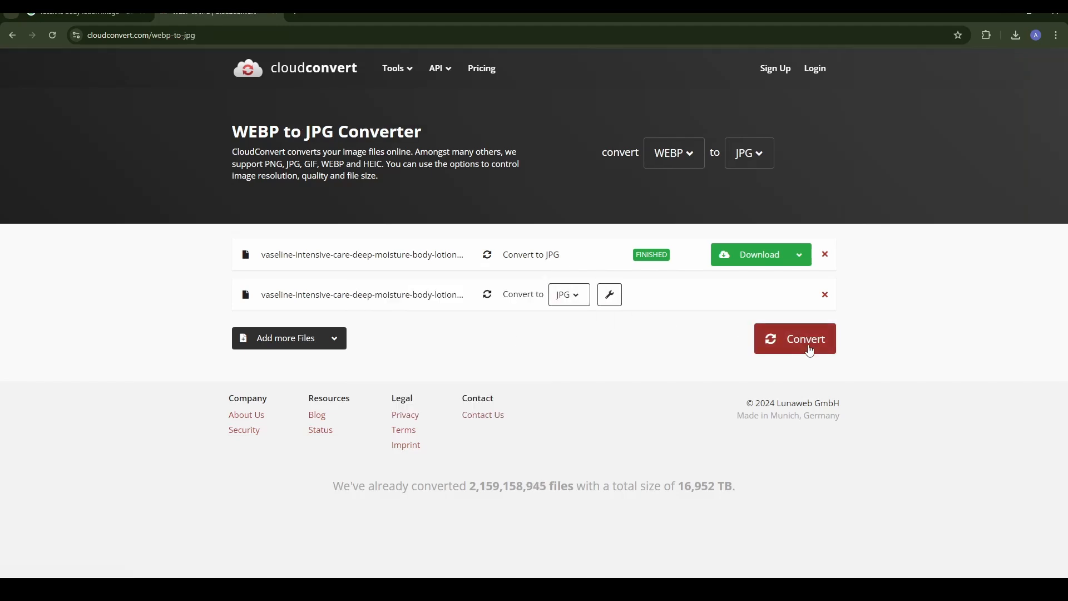
click(788, 350)
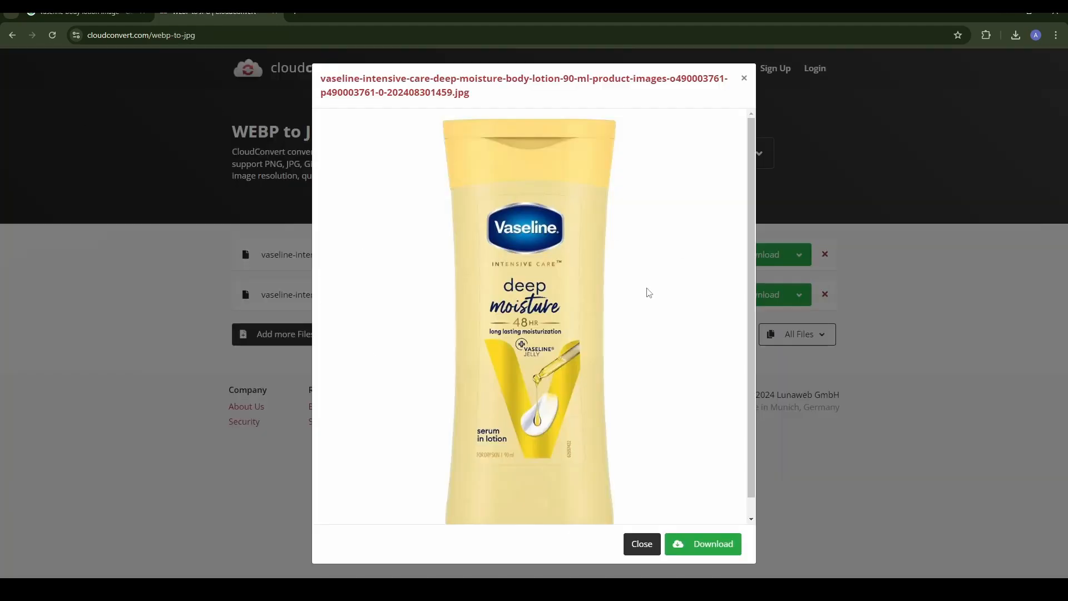
click(707, 545)
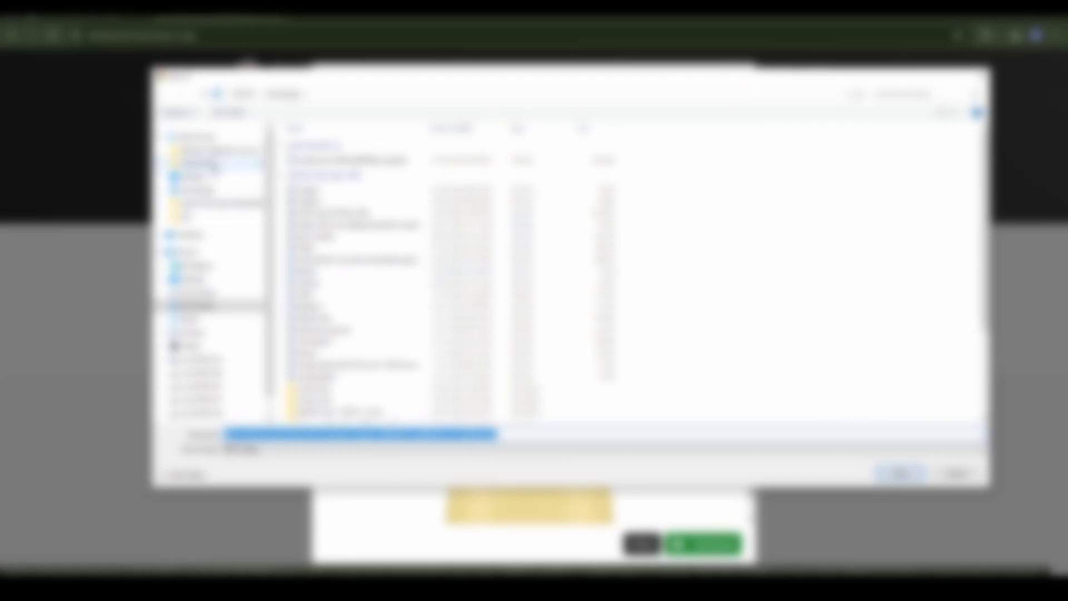
click(222, 154)
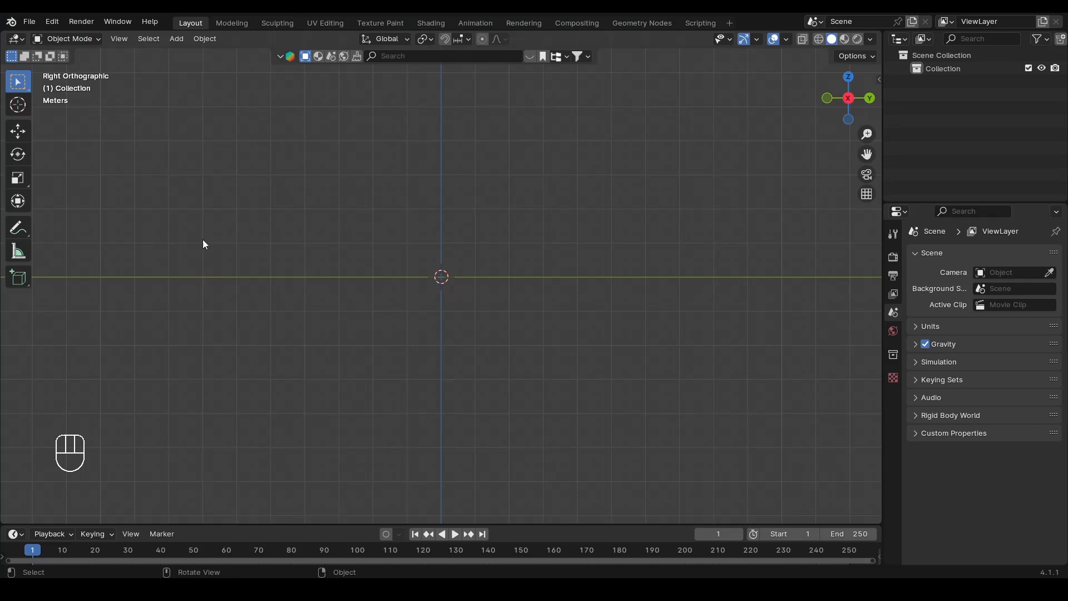
Switch to Blender and add Vaseline.jpg as a reference image in the right orthographic view.
key(shift+a)
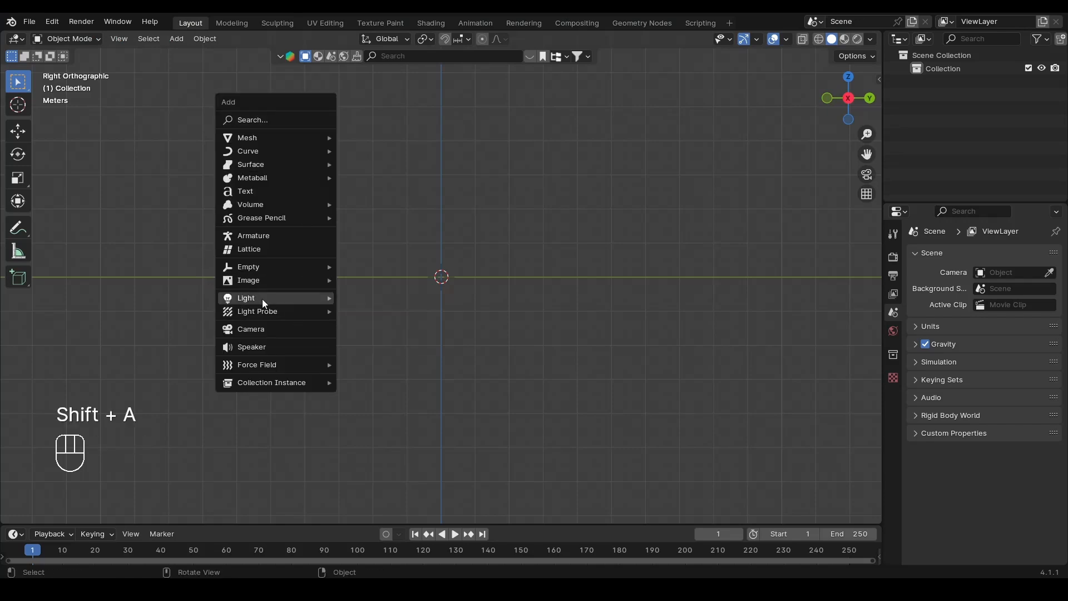
mouse_move(249, 283)
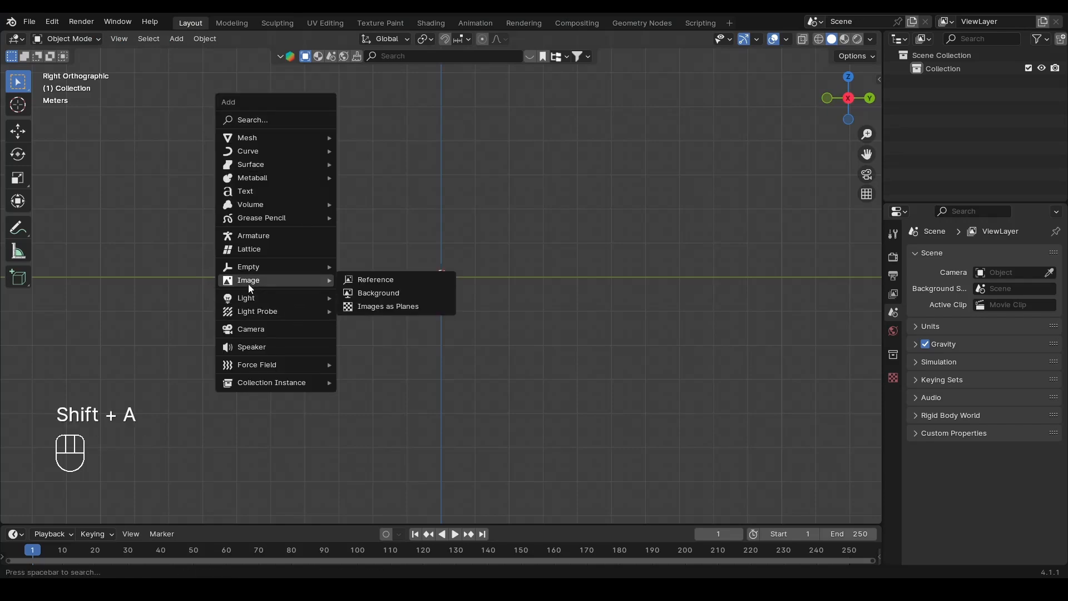
click(370, 279)
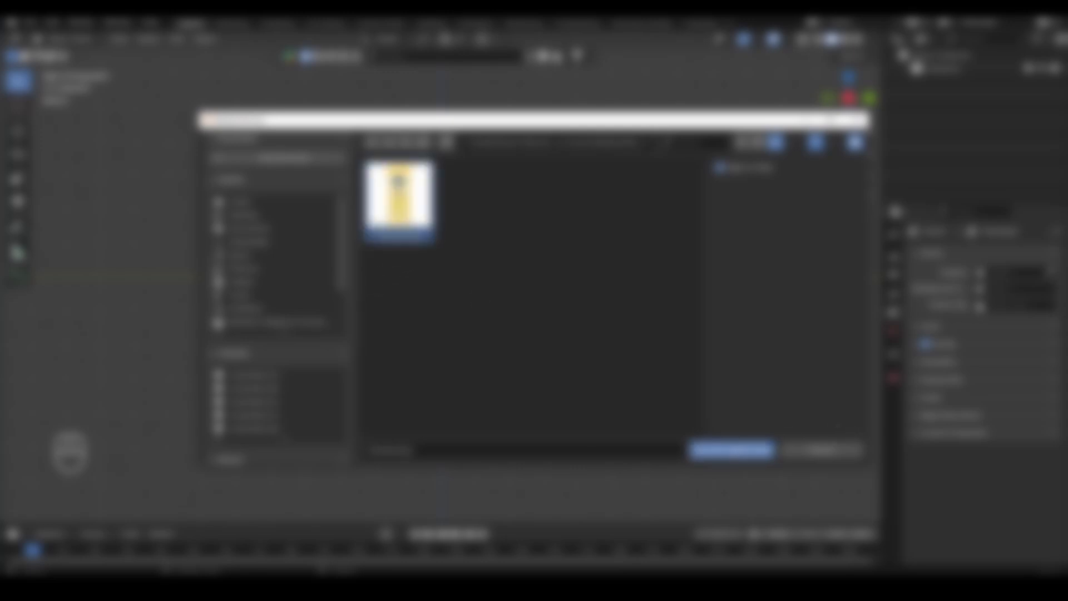
click(732, 450)
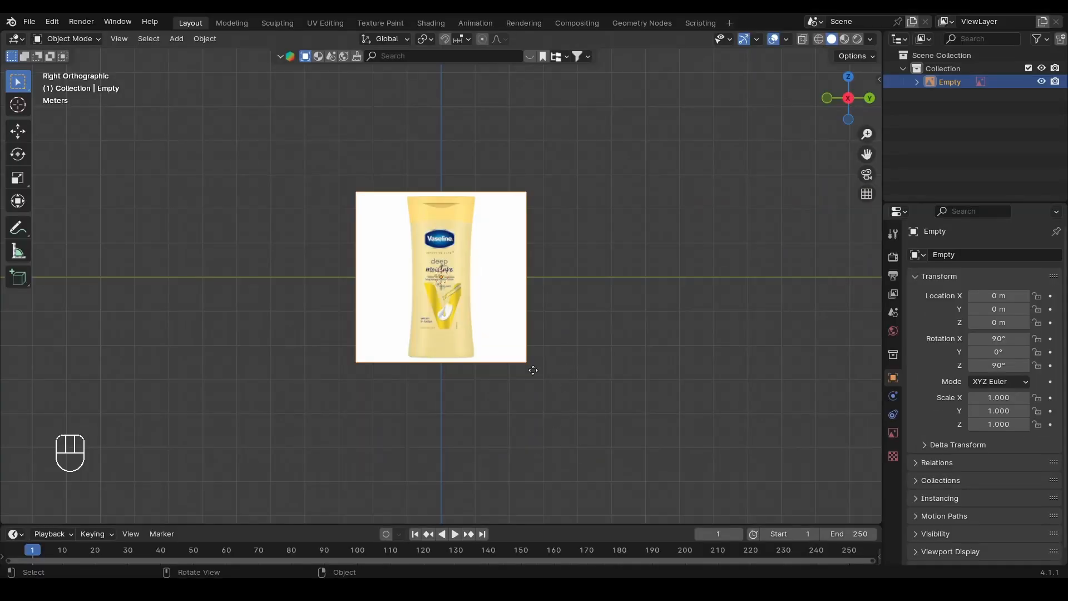
Enable opacity for the Vaseline reference image and set it to 0.700.
alt+drag(466, 288, 552, 159)
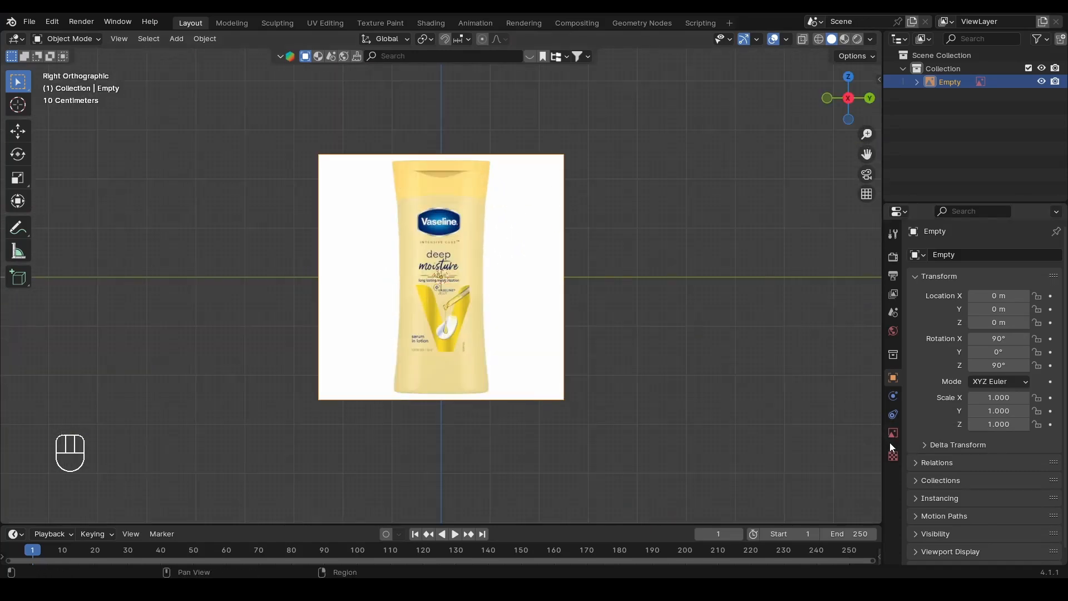
drag(881, 445, 834, 444)
click(844, 434)
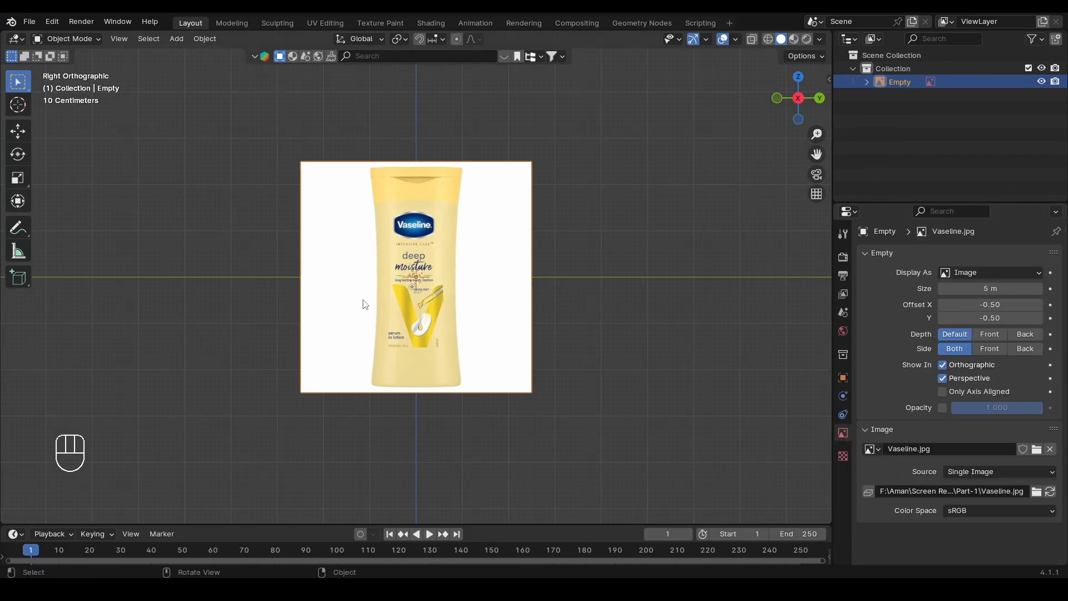
click(942, 408)
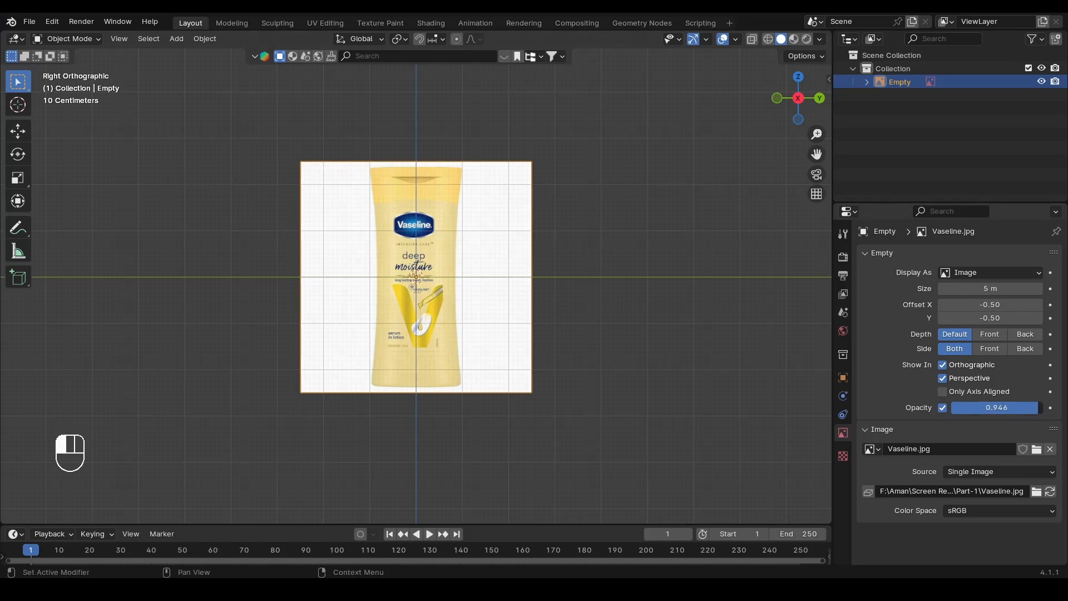
ctrl+drag(1038, 408, 1015, 408)
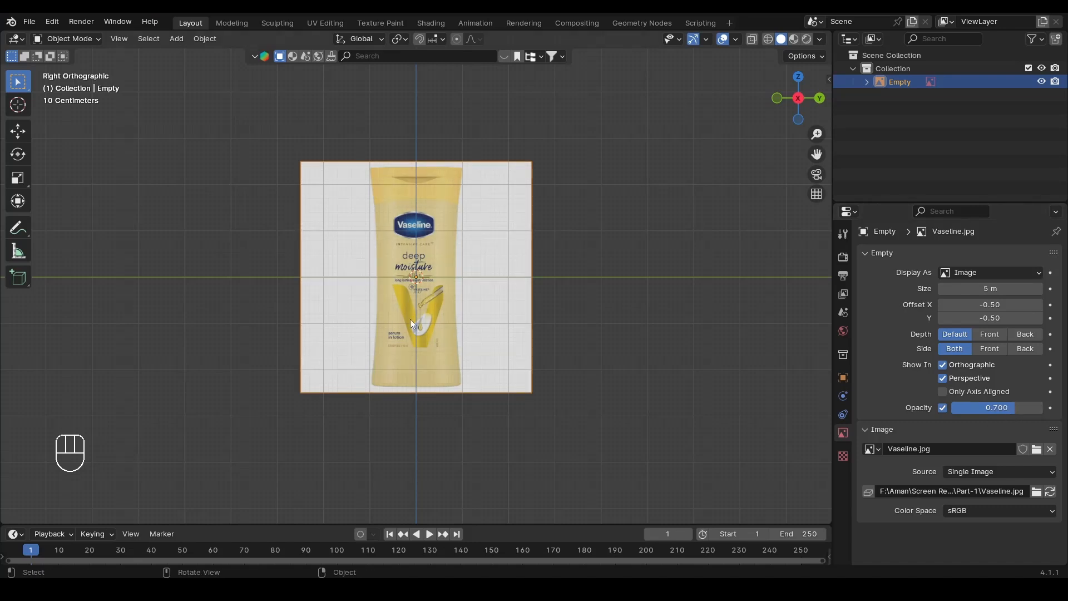
Move the reference image about 1 m in the negative X direction from the front view, snapping to the grid.
mouse_move(409, 319)
alt+middle_down()
mouse_move(452, 305)
mouse_move(428, 315)
alt+middle_up()
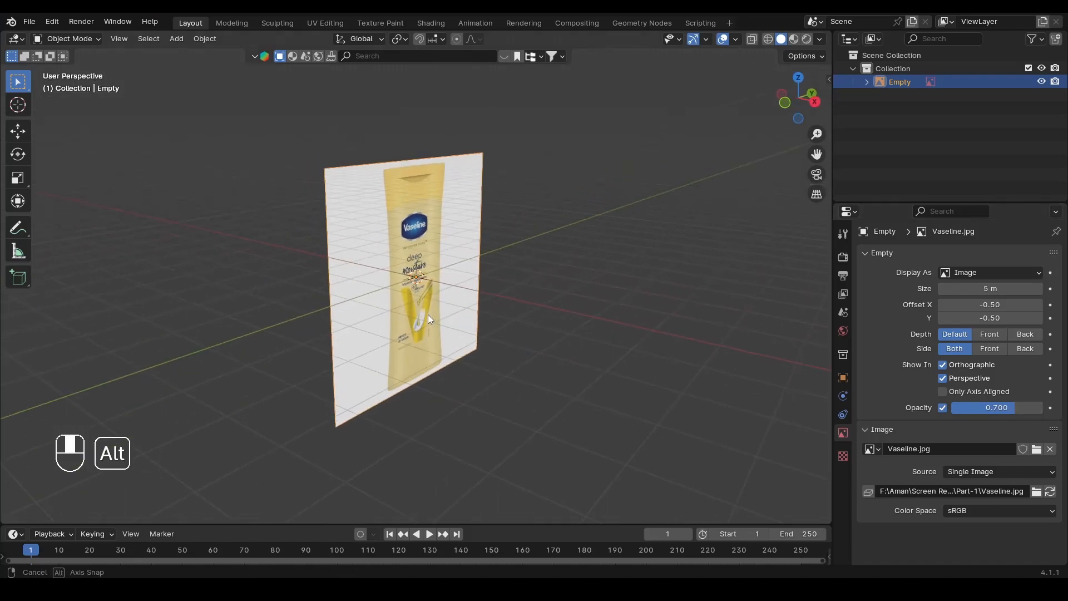
click(786, 102)
key(g)
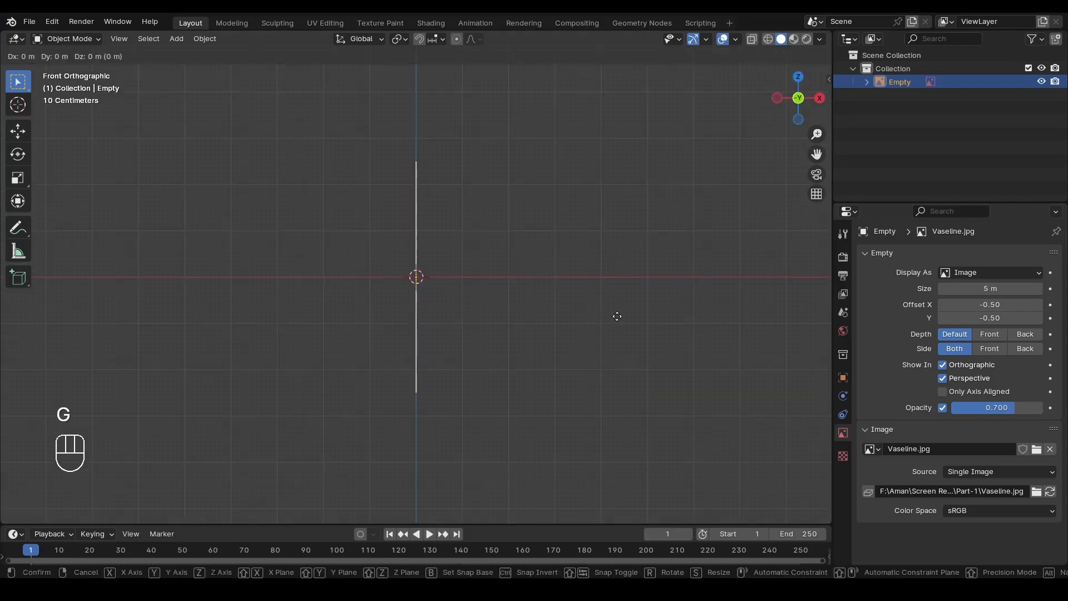
key(x)
key(ctrl)
click(554, 320)
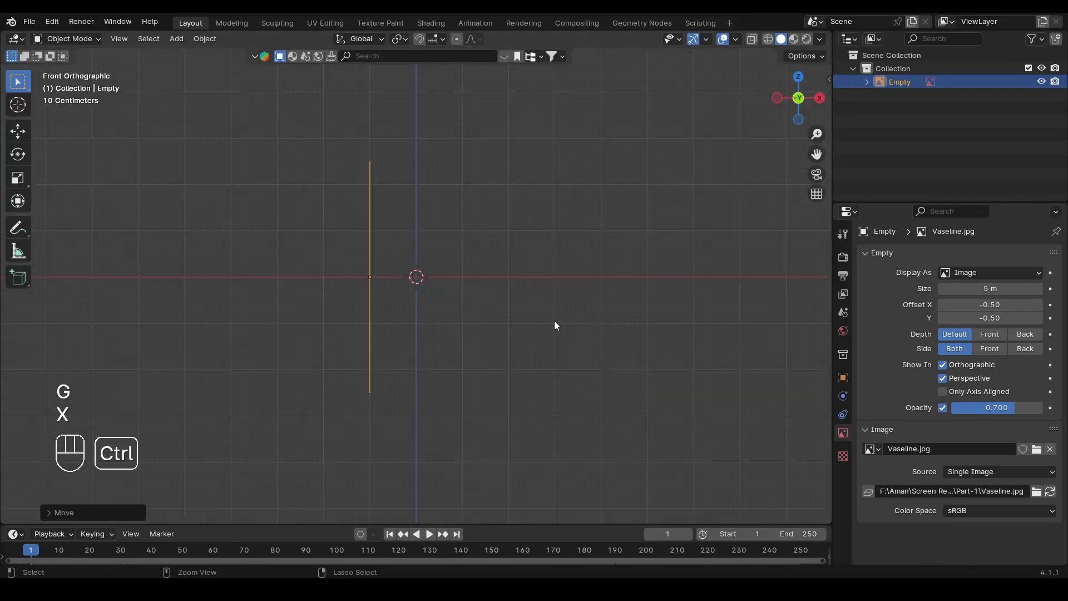
Deselect the reference image, return to the right orthographic view and save the Blender file.
click(612, 262)
click(820, 98)
alt+middle_drag(458, 296, 409, 265)
click(816, 105)
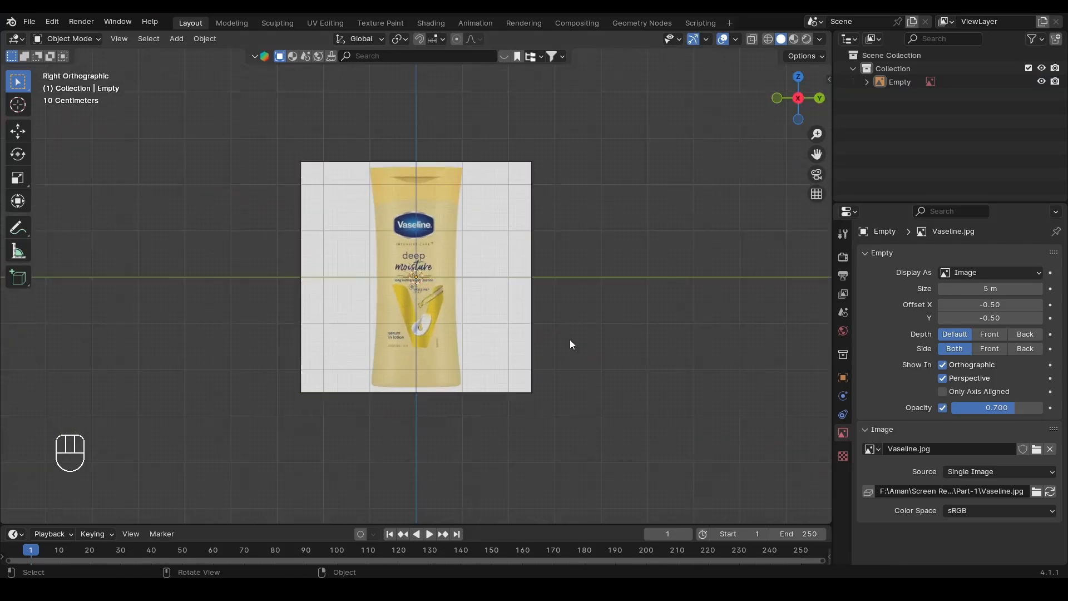
key(ctrl+s)
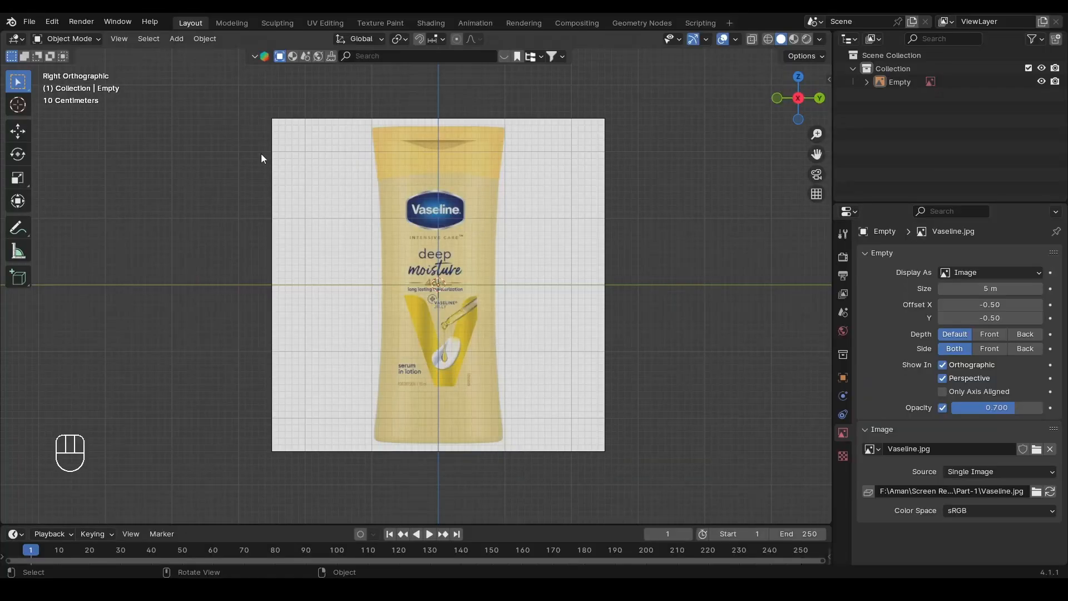
Add a cube mesh over the reference and scale it down uniformly to the width of the bottle's narrow middle.
key(shift+a)
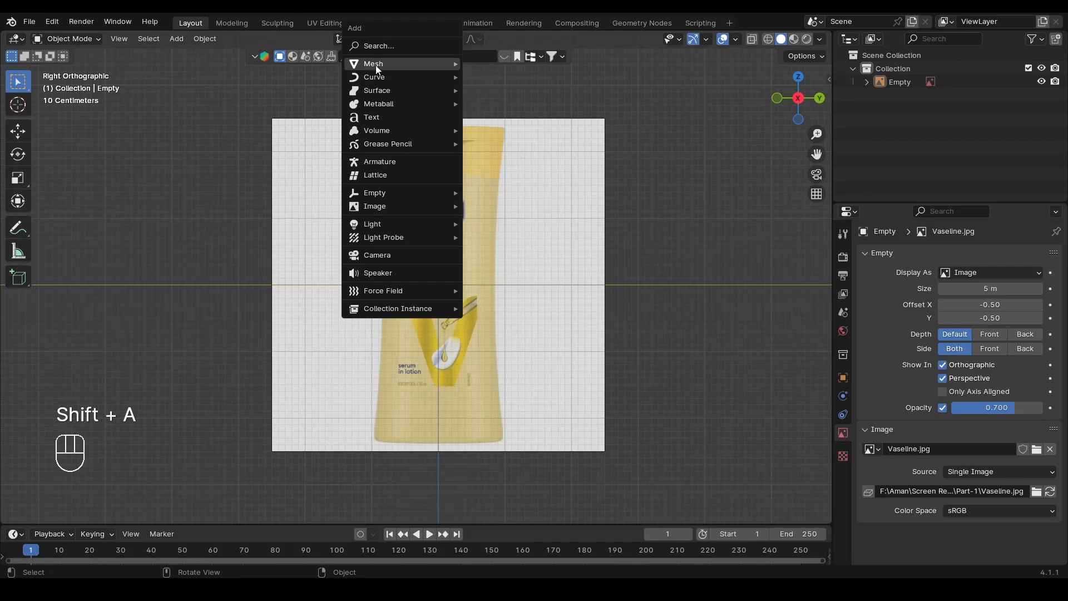
mouse_move(429, 63)
click(493, 77)
scroll(517, 311, up, 3)
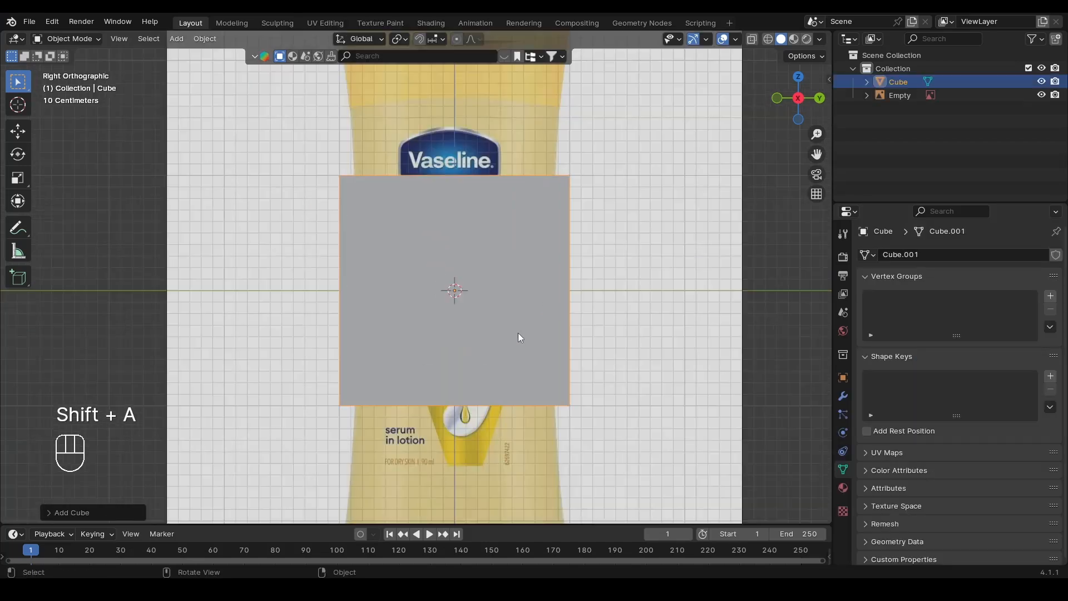
shift+middle_drag(594, 324, 601, 316)
key(s)
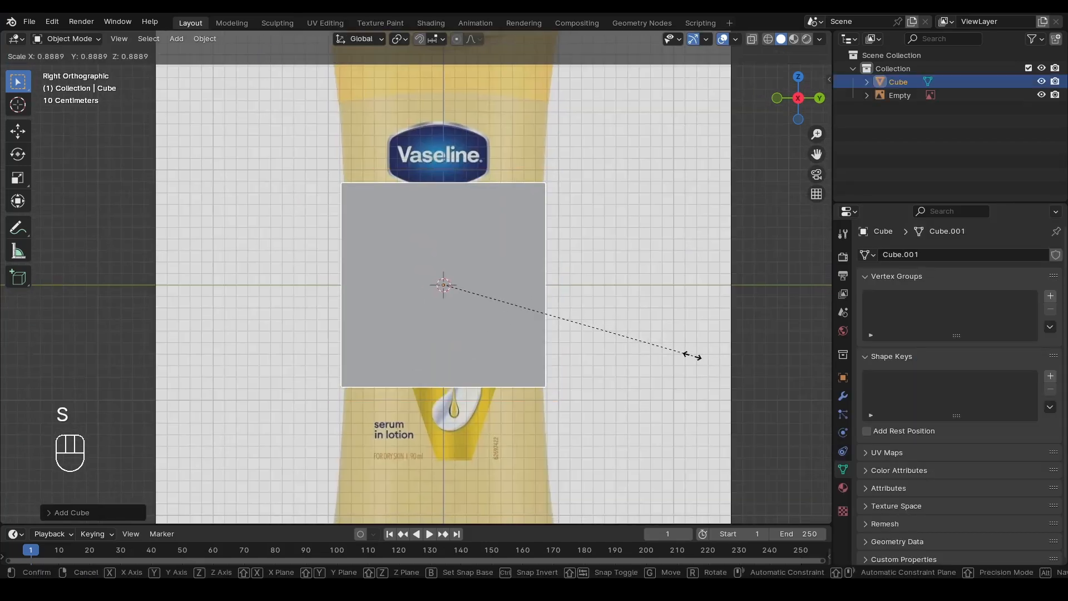
click(681, 354)
Flatten the cube along Z to about 0.29 of its height.
key(s)
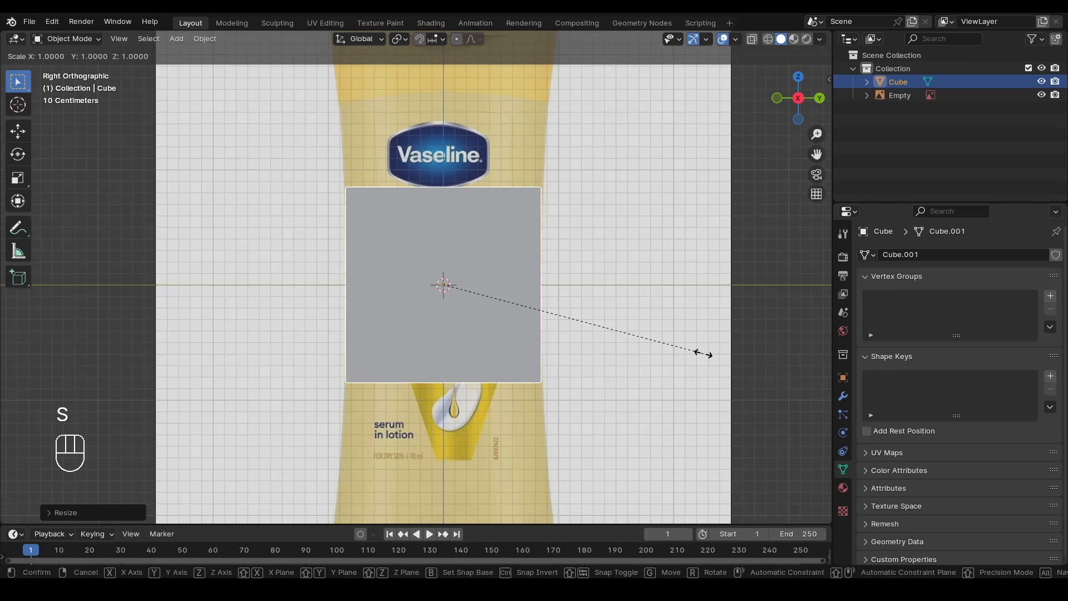
key(z)
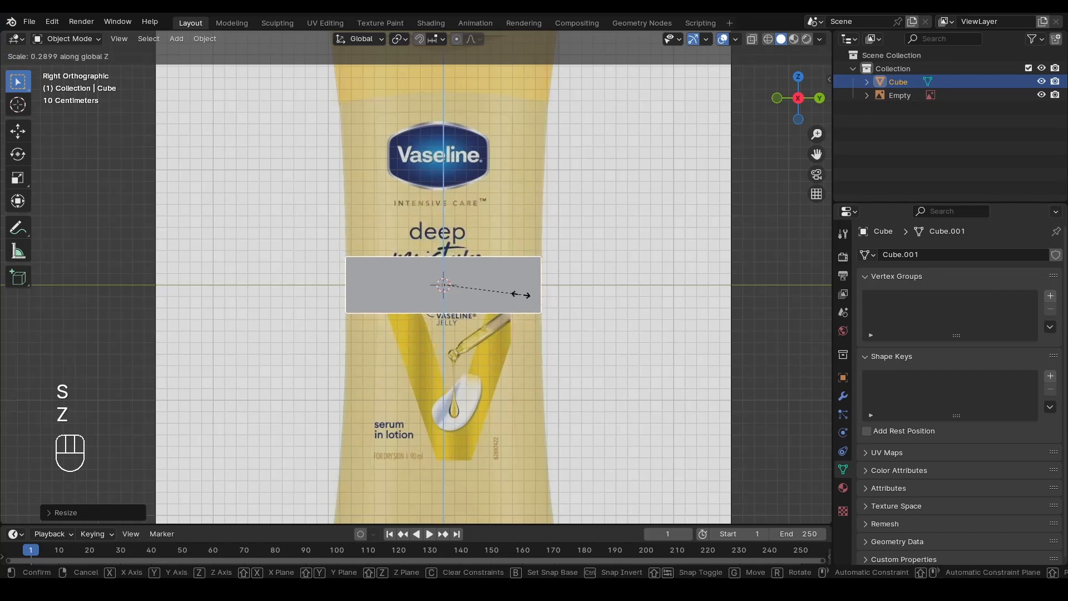
click(521, 295)
Try to refine the flattened cube's uniform scale against the width of the bottle's narrow middle.
scroll(386, 295, up, 3)
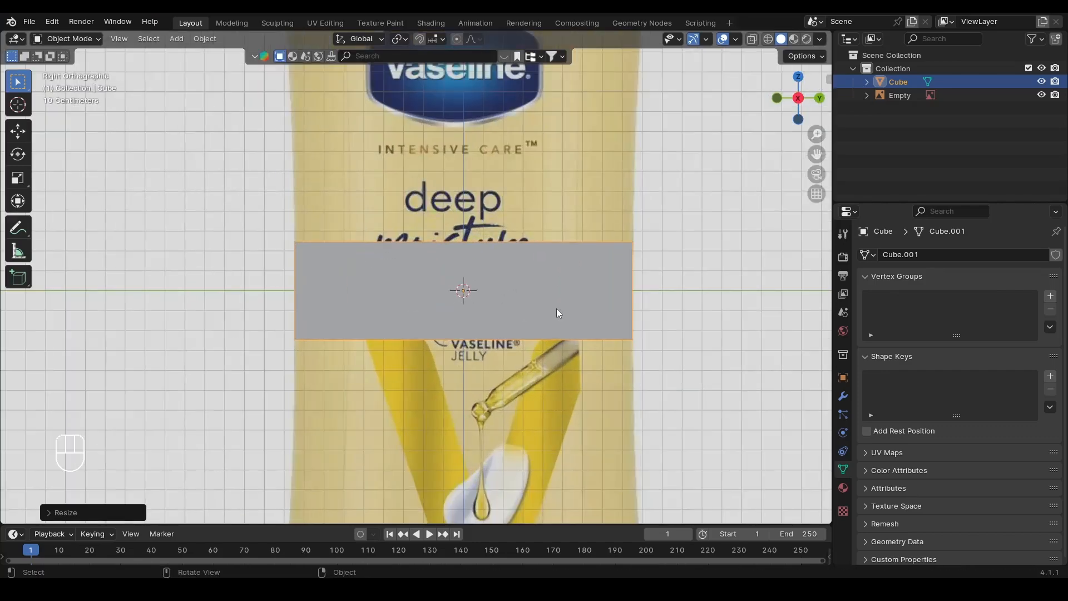
scroll(646, 284, up, 1)
key(s)
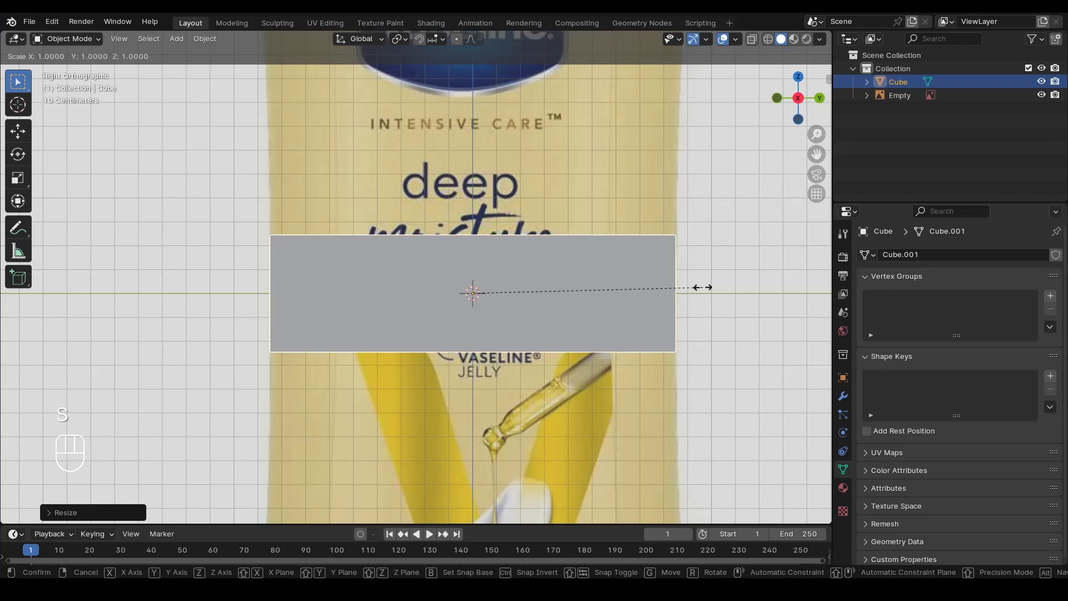
click(703, 287)
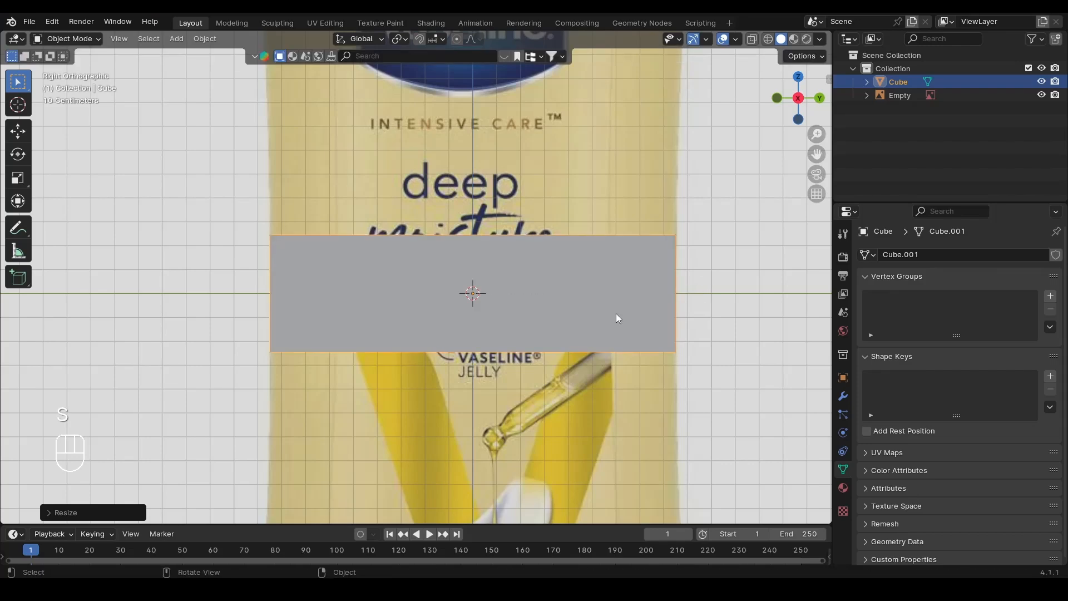
Try to select the cube's top vertices in Edit Mode and inspect the selection in perspective.
scroll(616, 313, down, 3)
key(Tab)
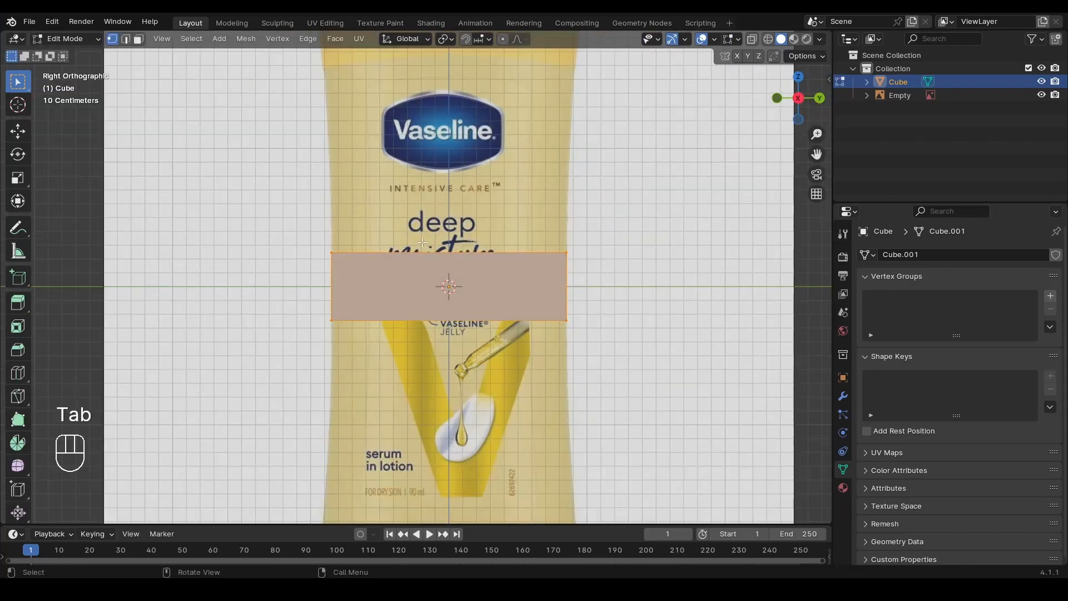
drag(656, 175, 305, 272)
alt+drag(390, 281, 295, 257)
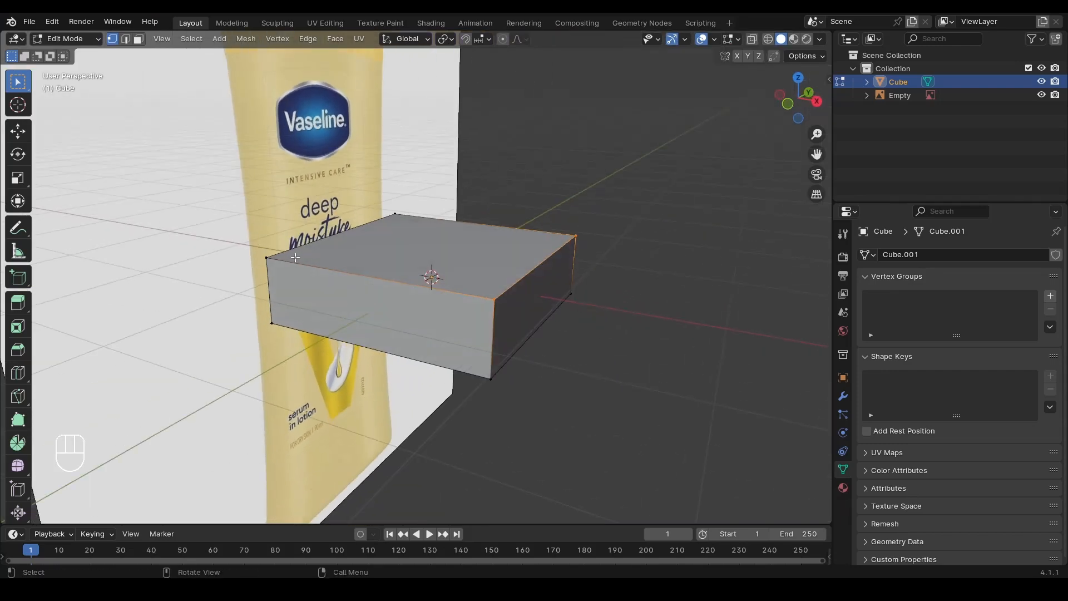
click(817, 101)
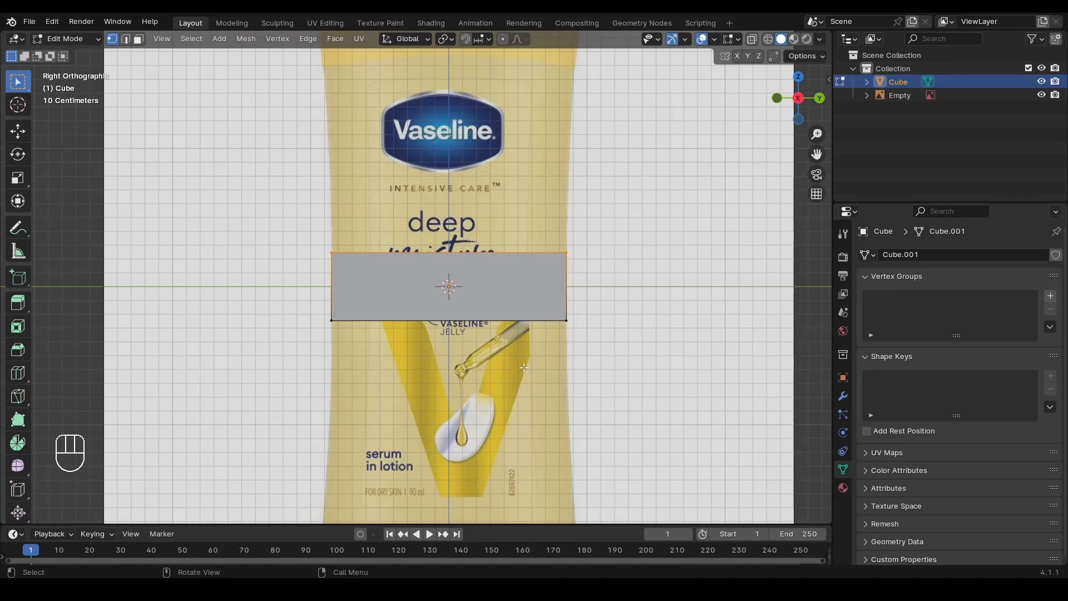
Toggle X-ray display on and off to compare the cube's mesh with the reference image.
key(alt)
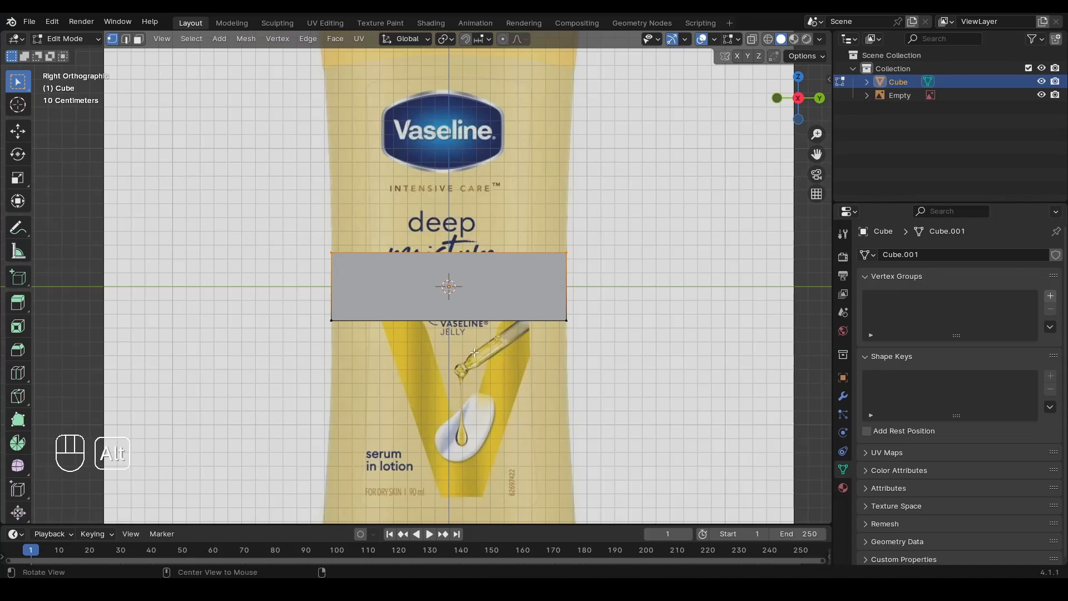
key(alt+z)
key(alt+z)
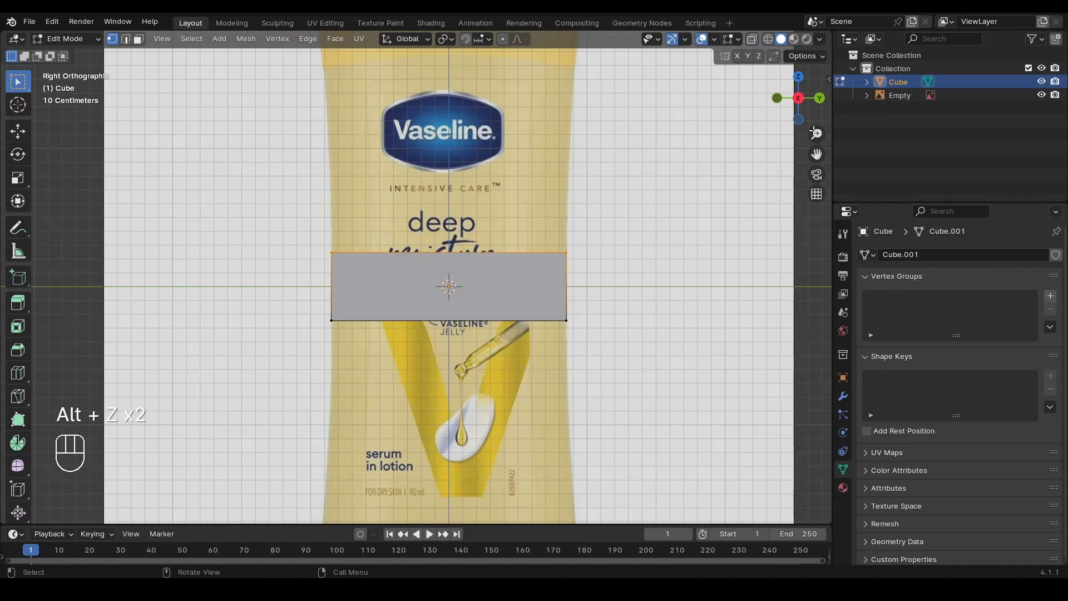
click(754, 40)
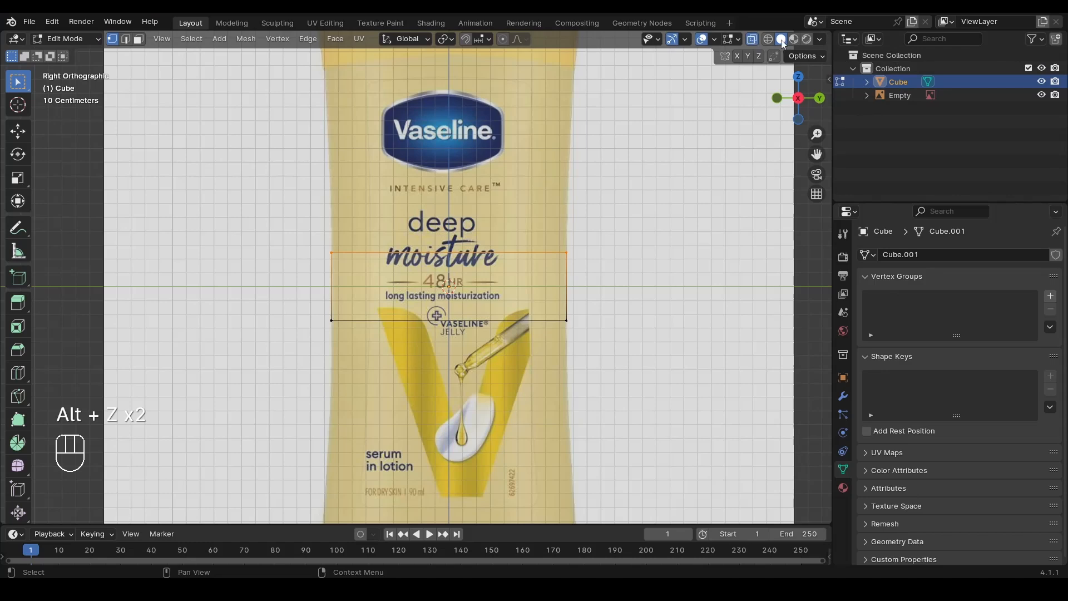
click(756, 39)
Return to Object Mode and set the reference image's opacity to 0.5.
key(Tab)
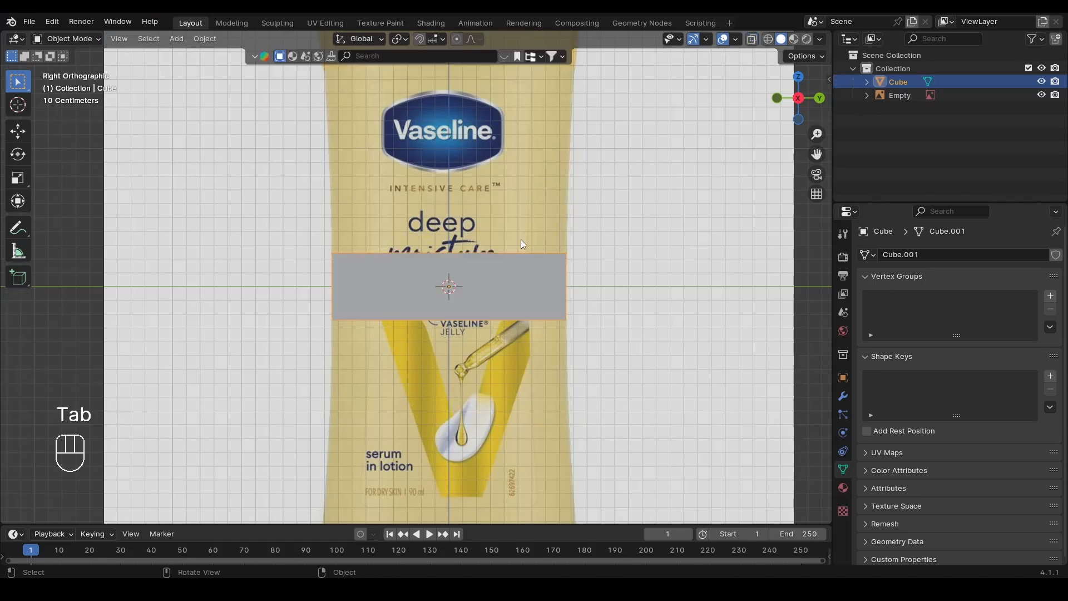
click(523, 239)
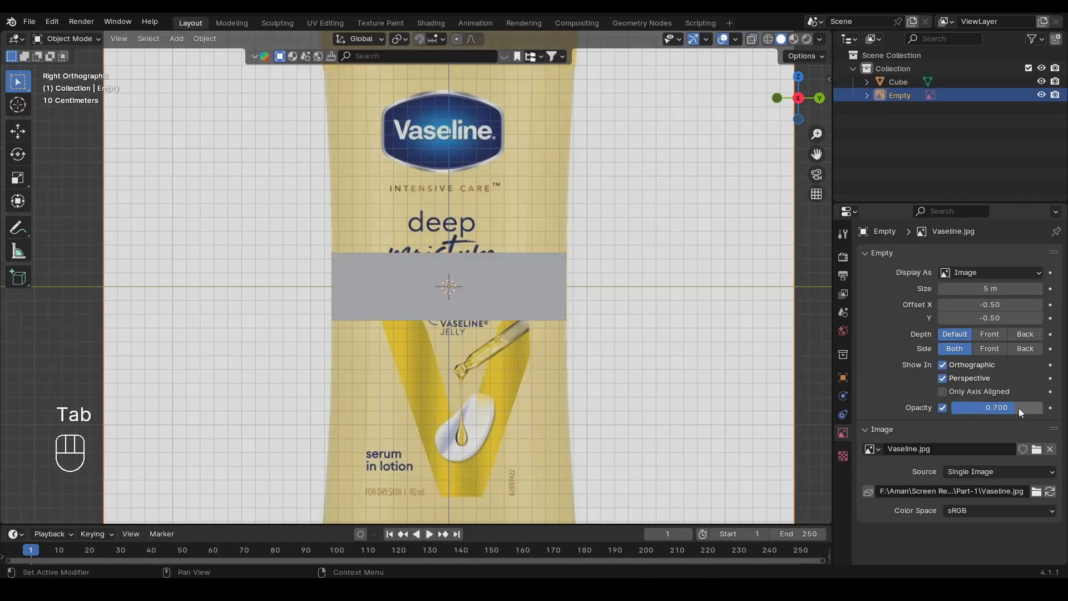
ctrl+drag(1019, 408, 1011, 408)
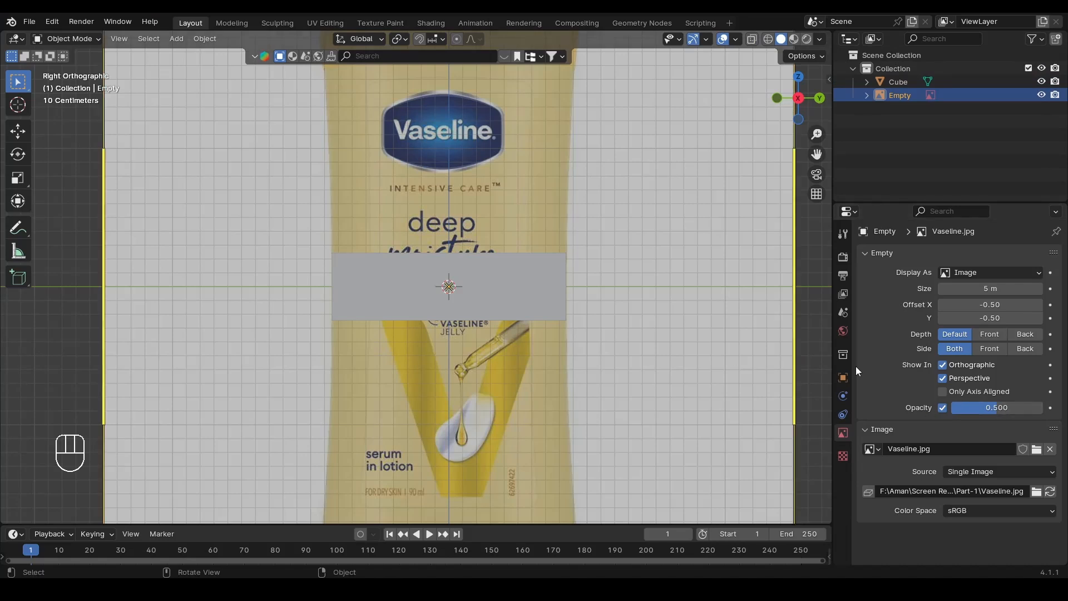
Edit the cube with X-ray on, select all its top vertices and return to the right orthographic view.
click(431, 301)
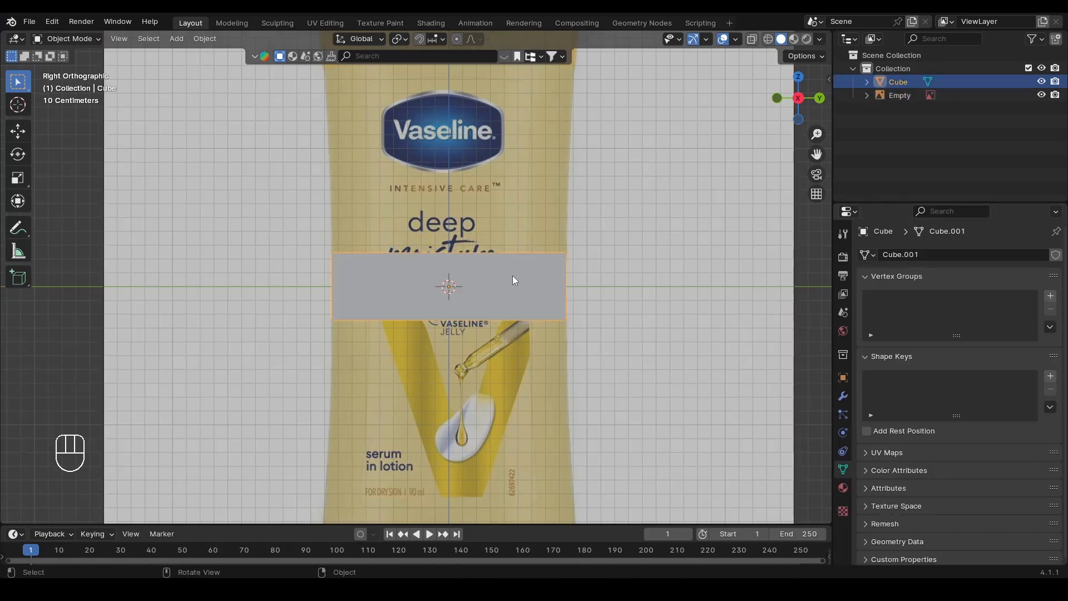
key(Tab)
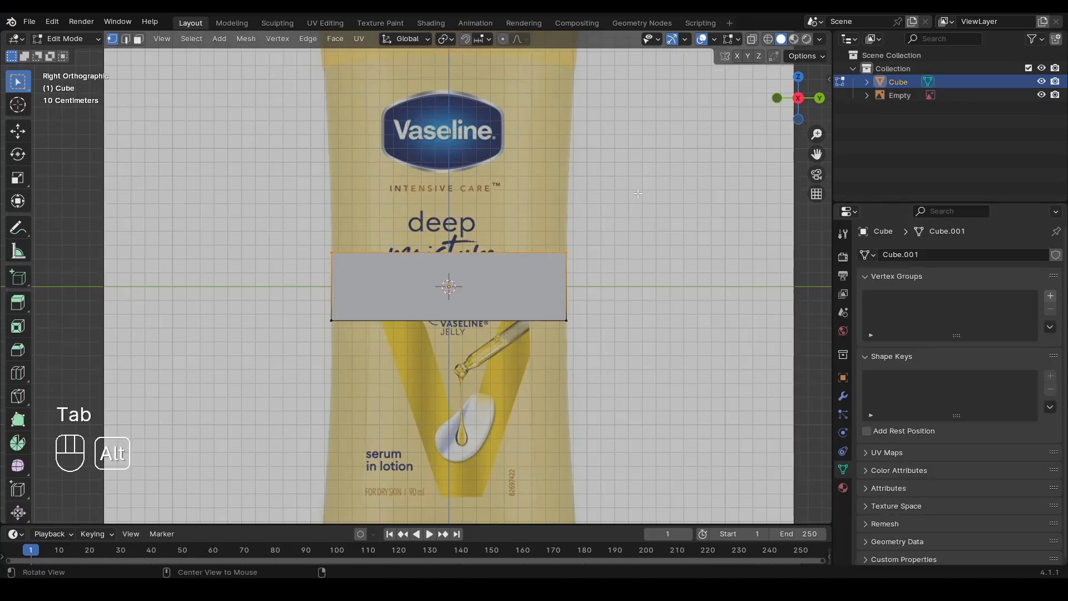
key(alt+z)
drag(655, 170, 424, 235)
drag(222, 288, 293, 298)
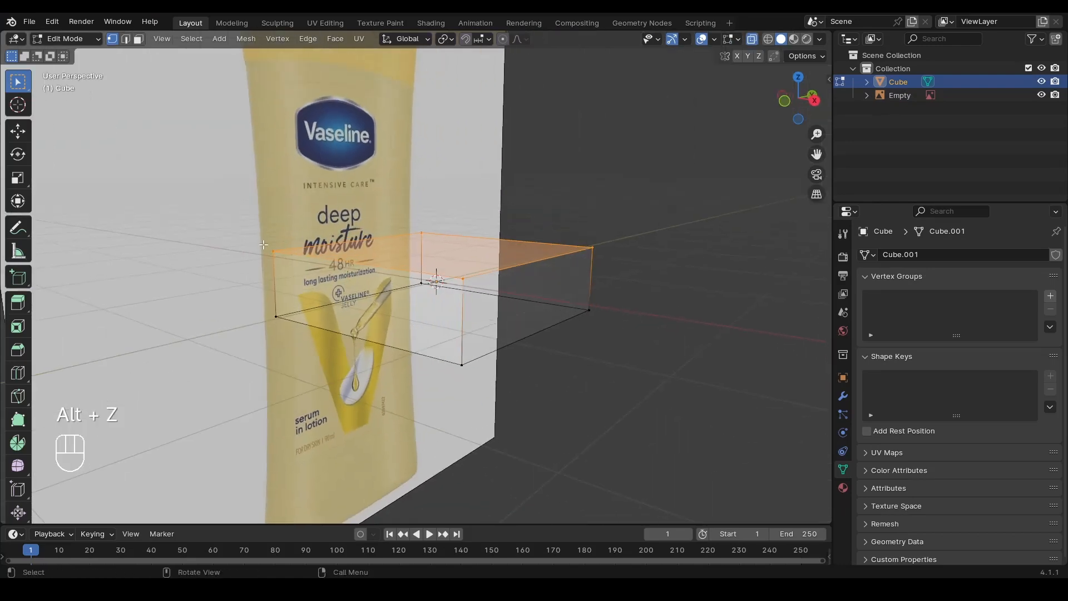
click(814, 101)
Extrude the cube's top face upward about 0.4 m to just below the INTENSIVE CARE text.
alt+shift+drag(446, 252, 420, 322)
scroll(598, 354, up, 1)
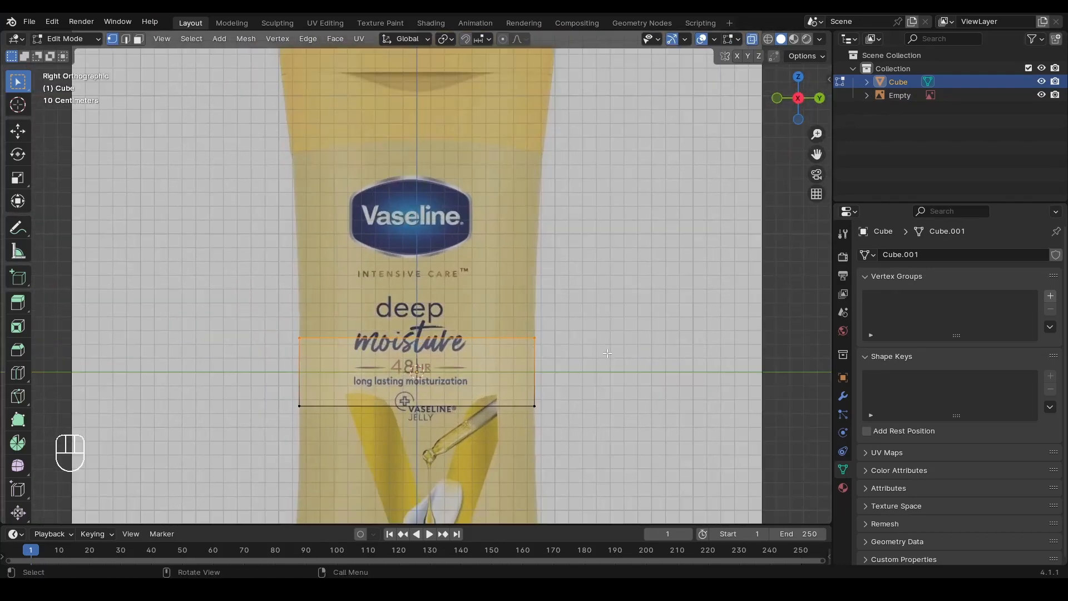
key(e)
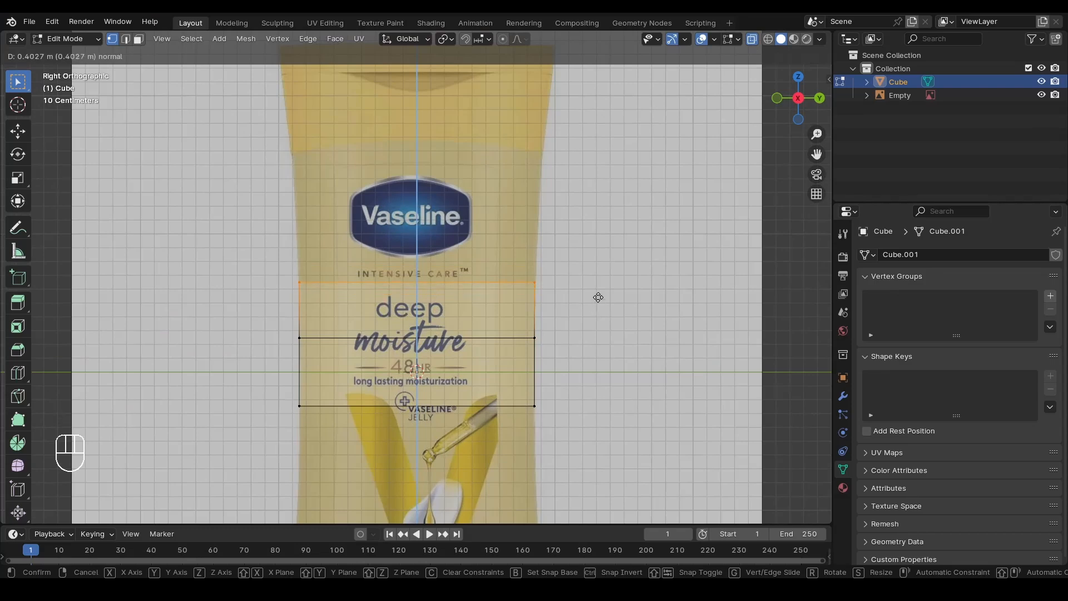
click(598, 298)
scroll(595, 297, up, 2)
scroll(578, 311, down, 3)
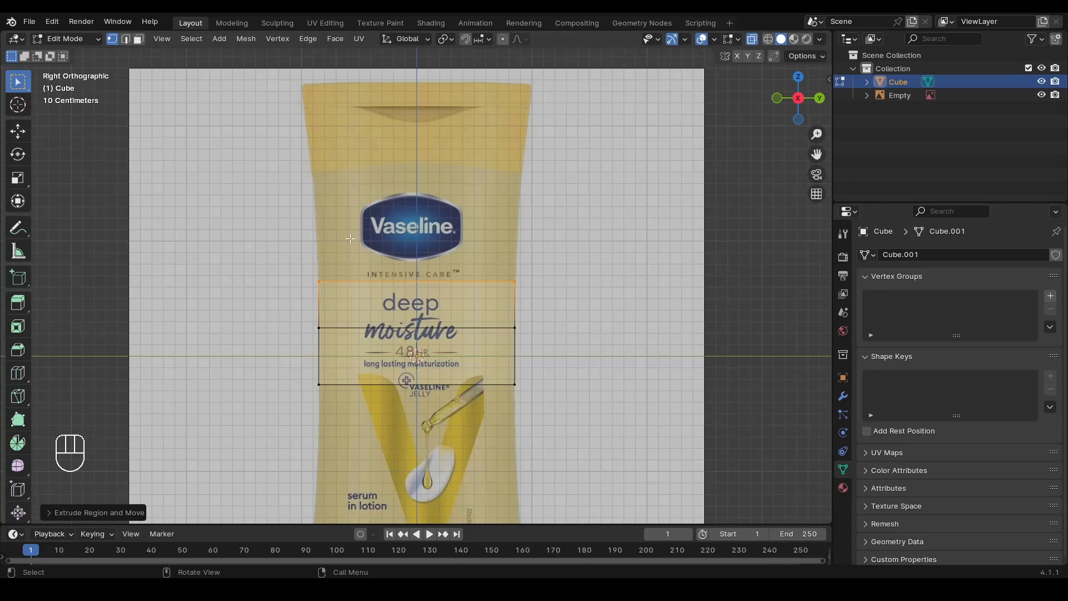
Try to widen the extruded top face along global Y, and turn off X-ray display.
scroll(350, 238, up, 1)
key(s)
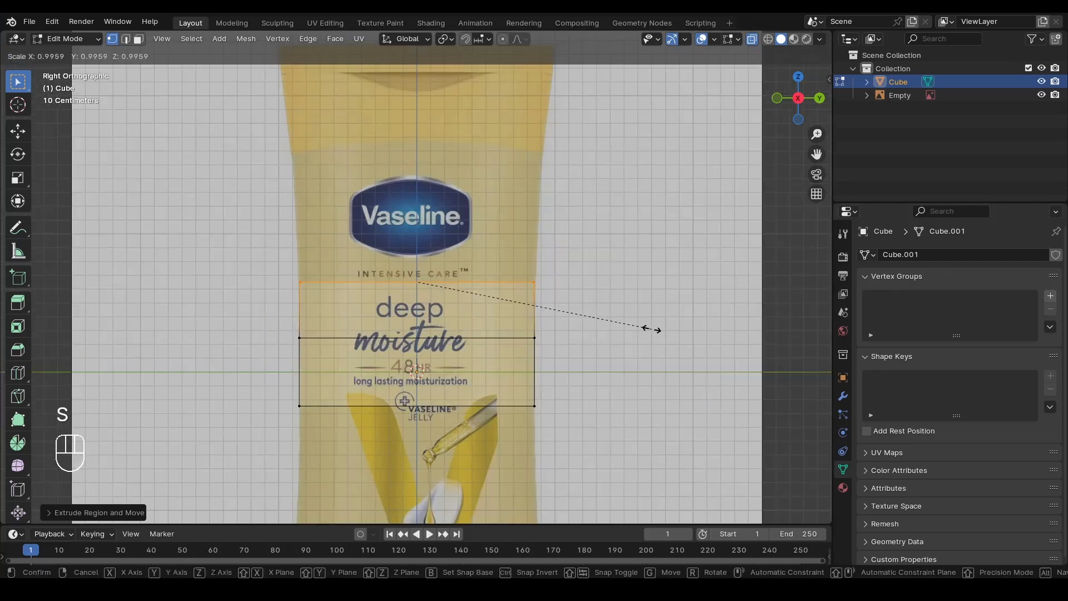
key(y)
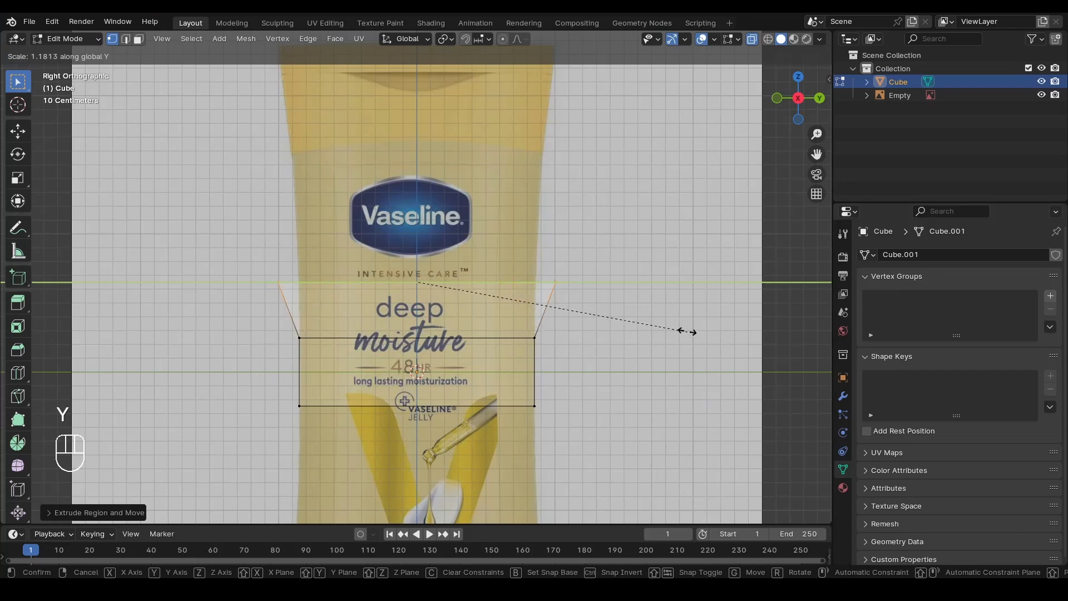
click(688, 332)
middle_drag(668, 334, 578, 350)
key(alt+z)
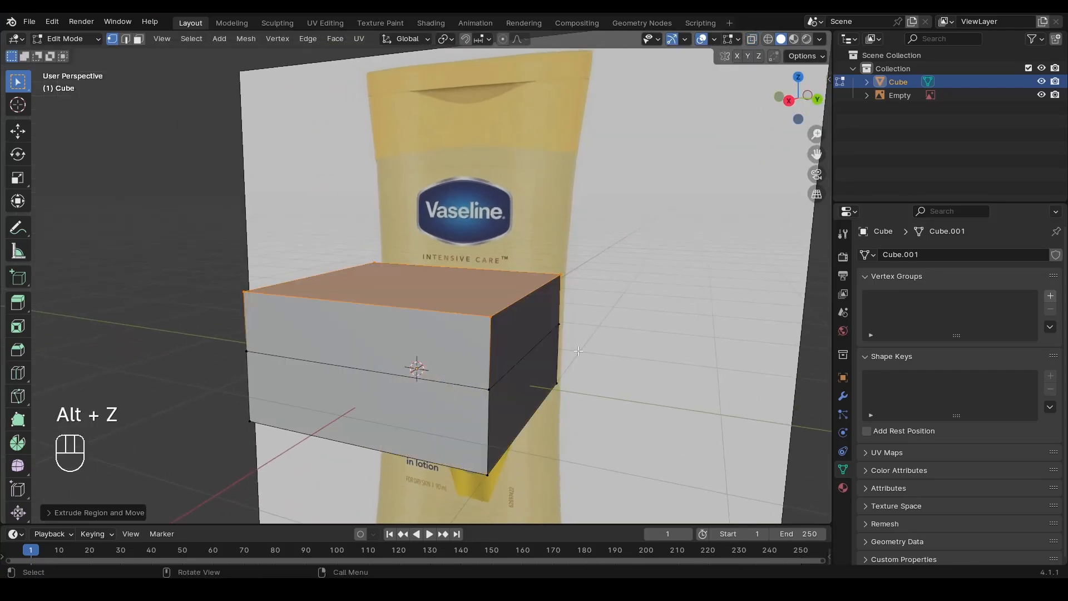
Try scaling the top face uniformly in perspective, undo it, and cancel another scale along Y.
scroll(579, 351, down, 2)
key(s)
click(619, 366)
middle_drag(463, 338, 407, 337)
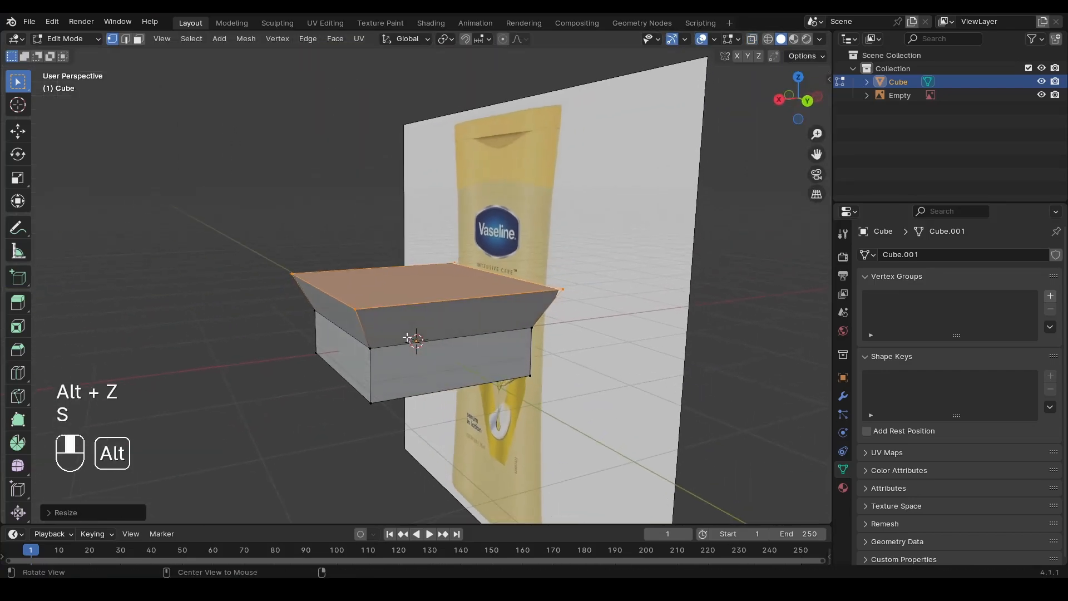
key(ctrl+z)
key(s)
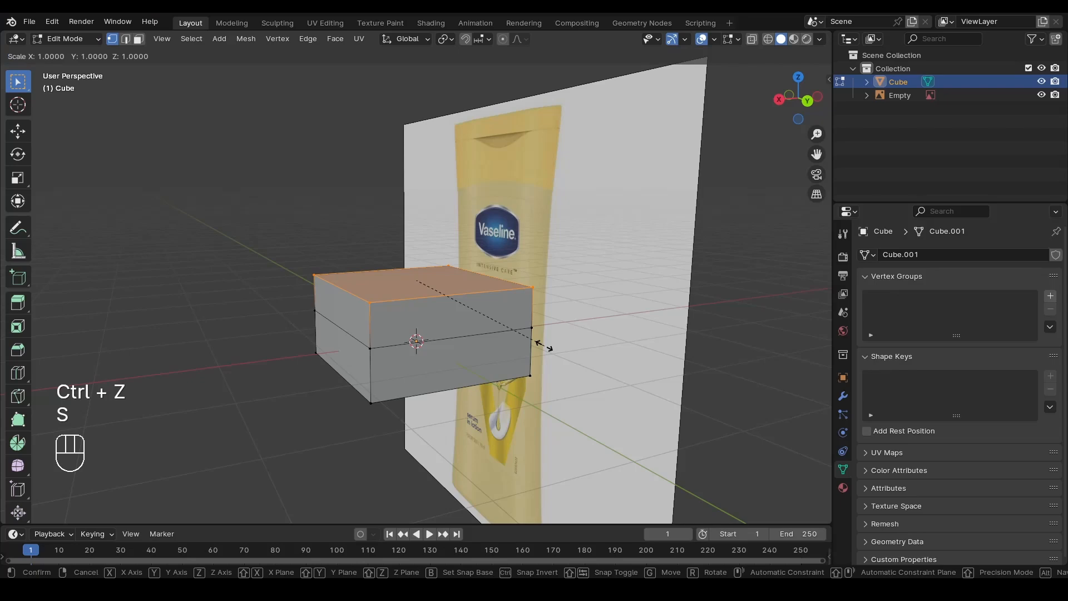
key(y)
right_click(540, 346)
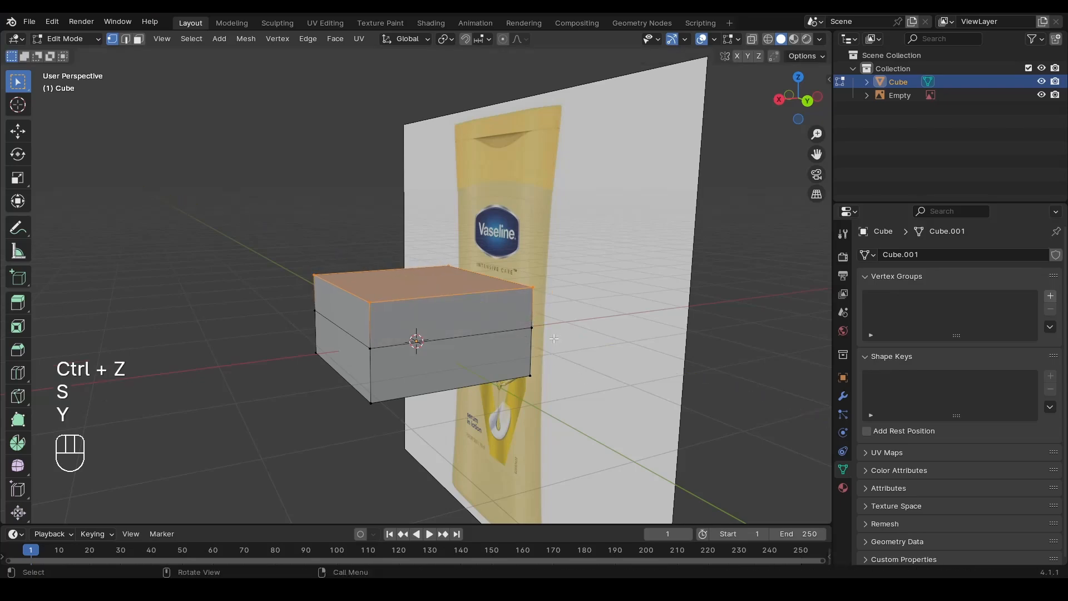
From the right orthographic view, scale the top face slightly wider along Y to match the bottle's outline.
click(779, 100)
scroll(812, 99, up, 2)
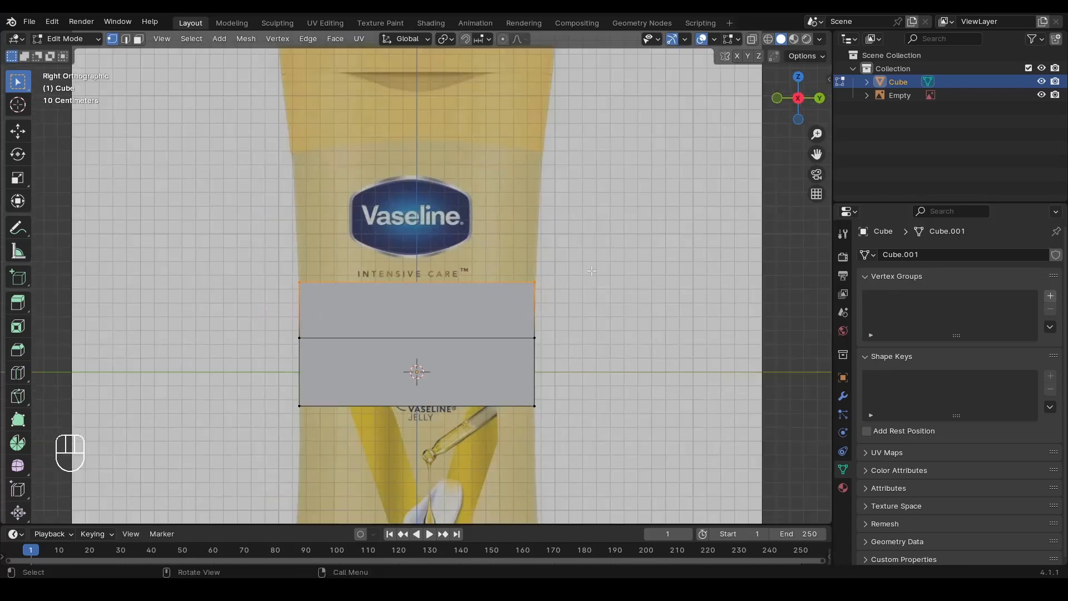
scroll(592, 271, up, 2)
key(s)
key(y)
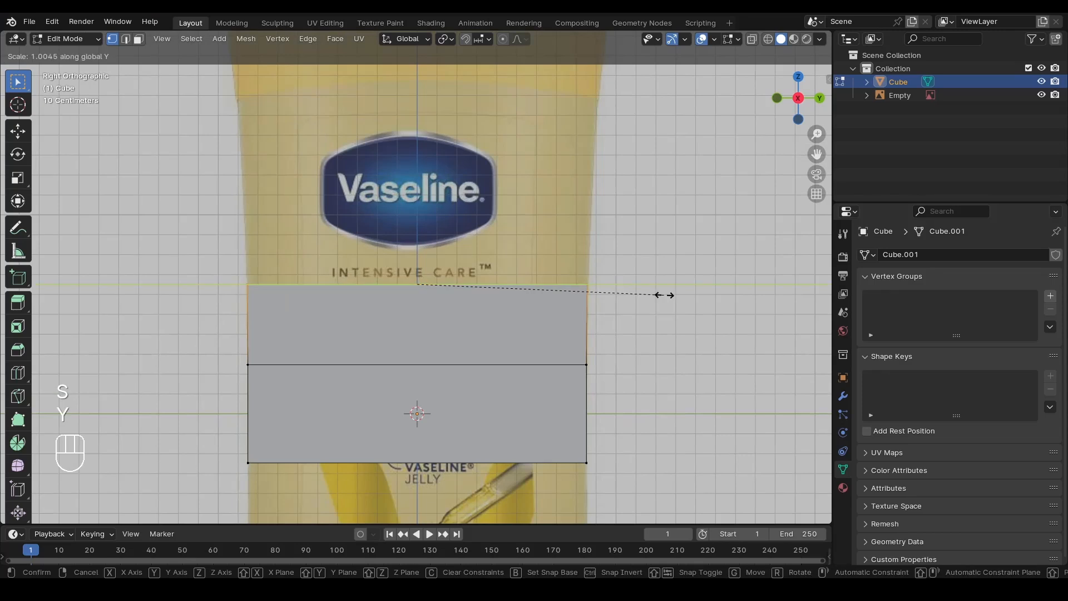
click(653, 323)
Extrude the top face up to the lower part of the Vaseline logo and widen it slightly along Y.
key(e)
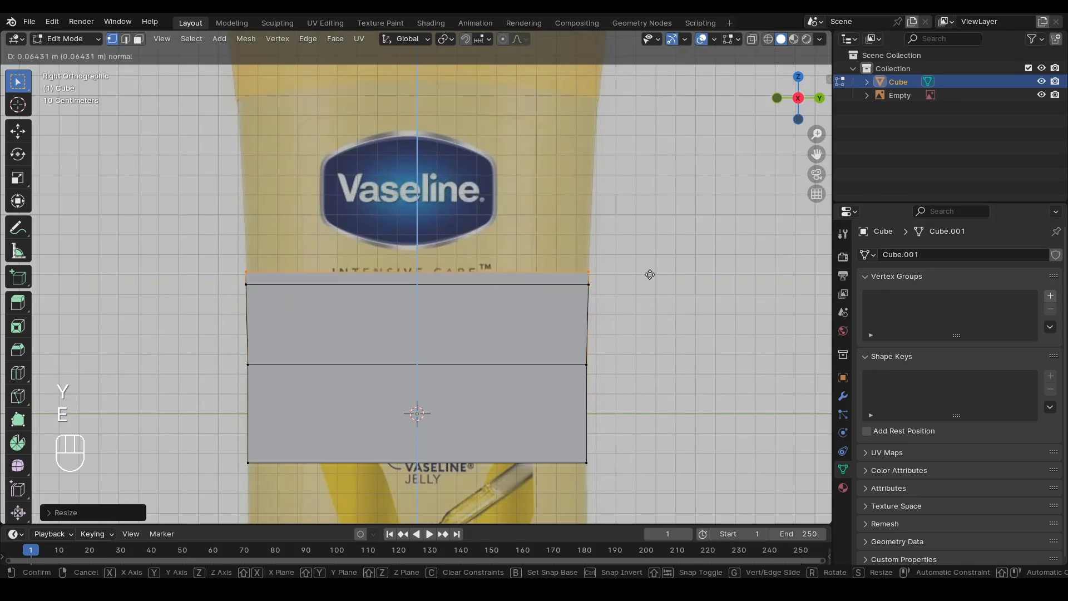
click(651, 250)
key(s)
key(y)
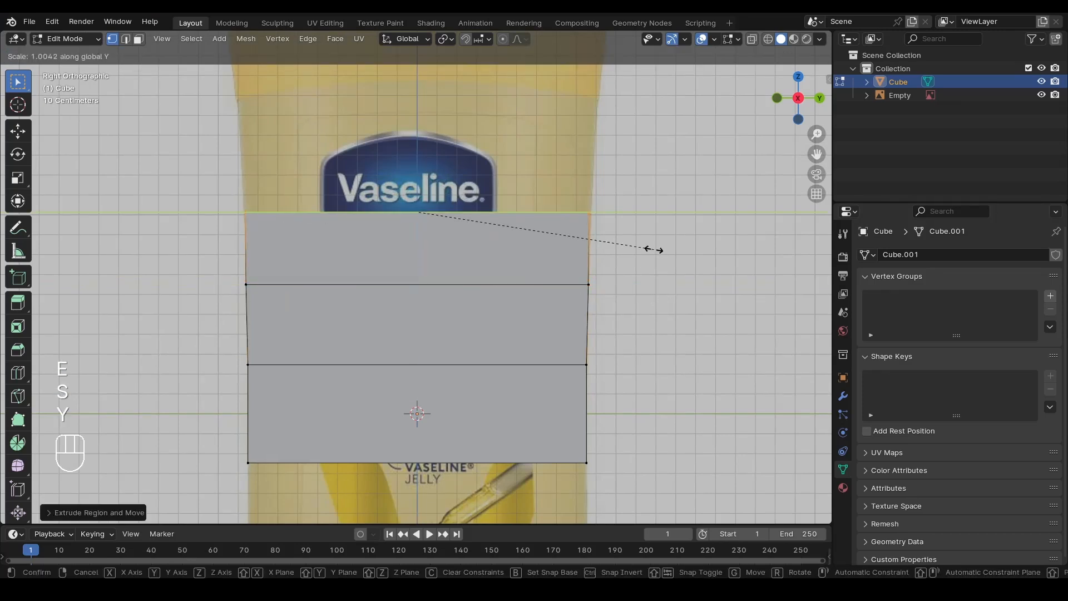
click(656, 250)
Extrude the top face to just above the Vaseline logo and widen it along Y to the bottle's edges.
scroll(656, 250, down, 1)
shift+middle_drag(657, 250, 623, 322)
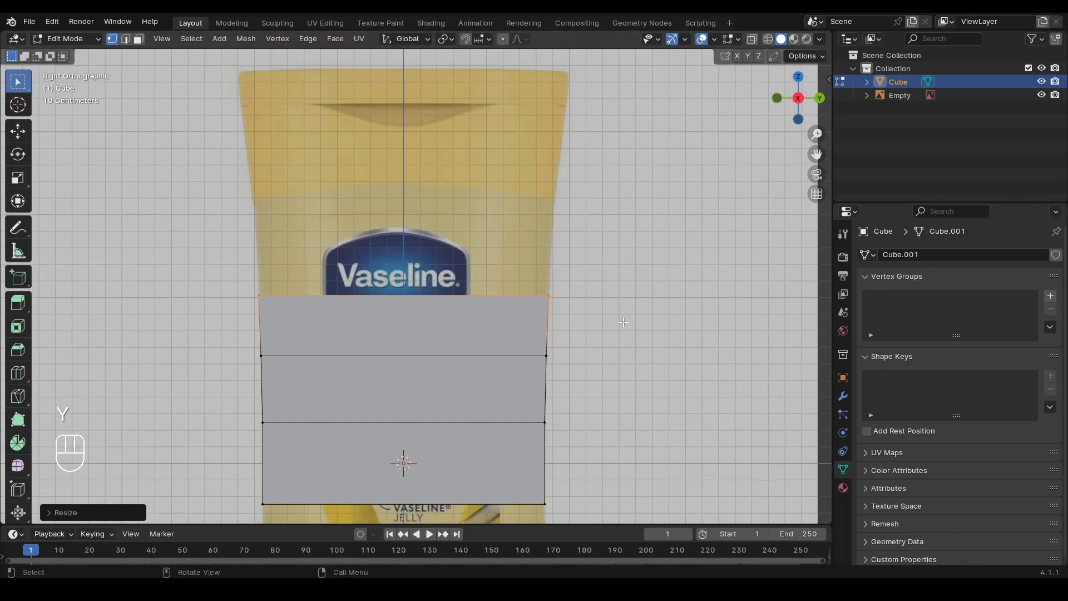
key(e)
click(624, 253)
key(s)
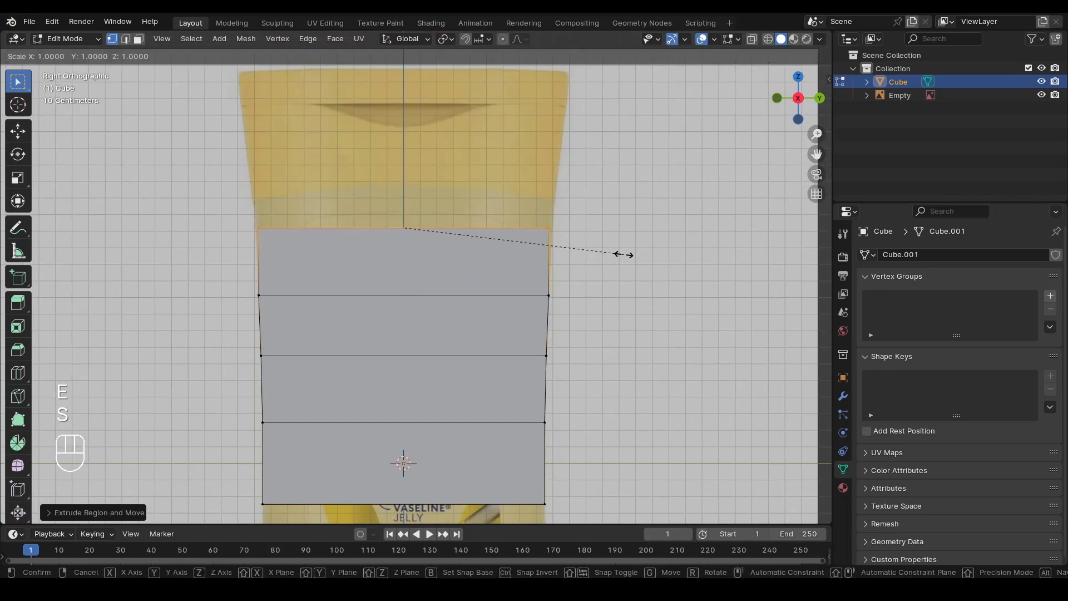
key(y)
click(631, 256)
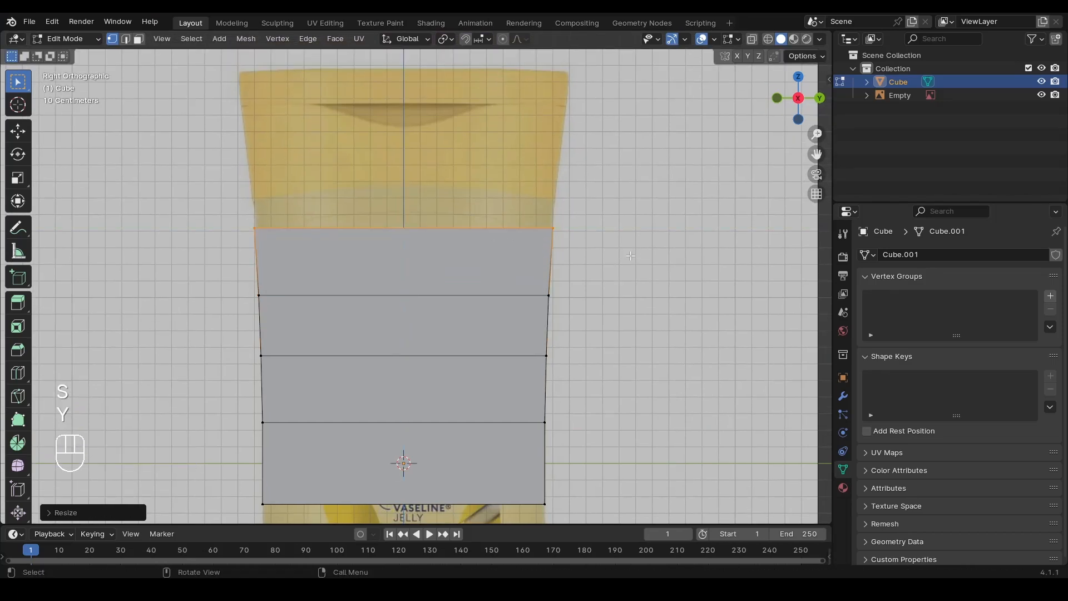
Extrude the top face about 0.16 m up to the cap's lower edge and fine-tune its height along Z.
key(e)
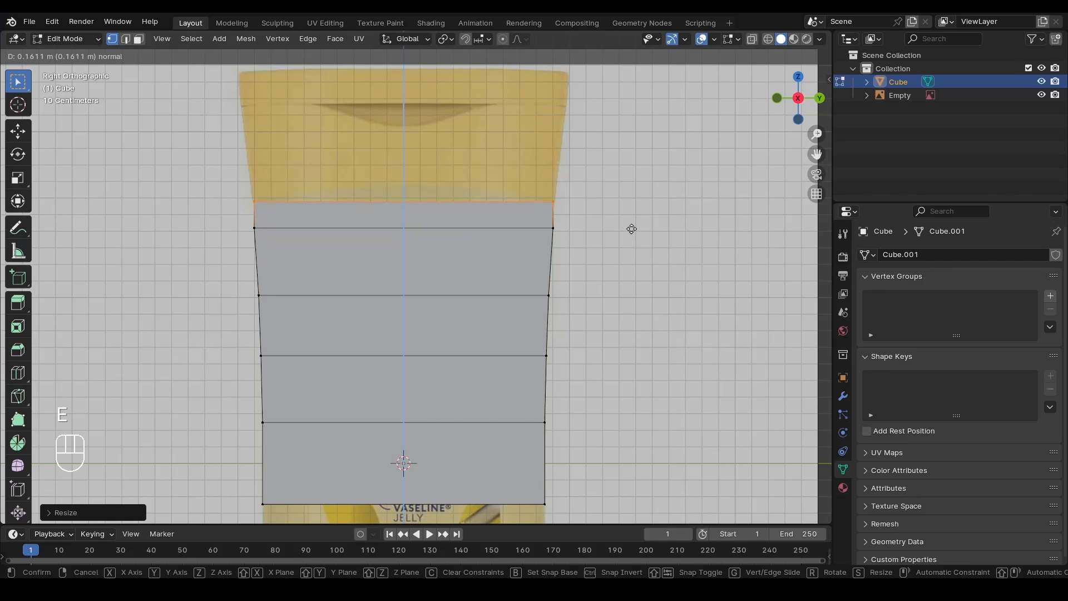
click(632, 229)
scroll(606, 210, up, 4)
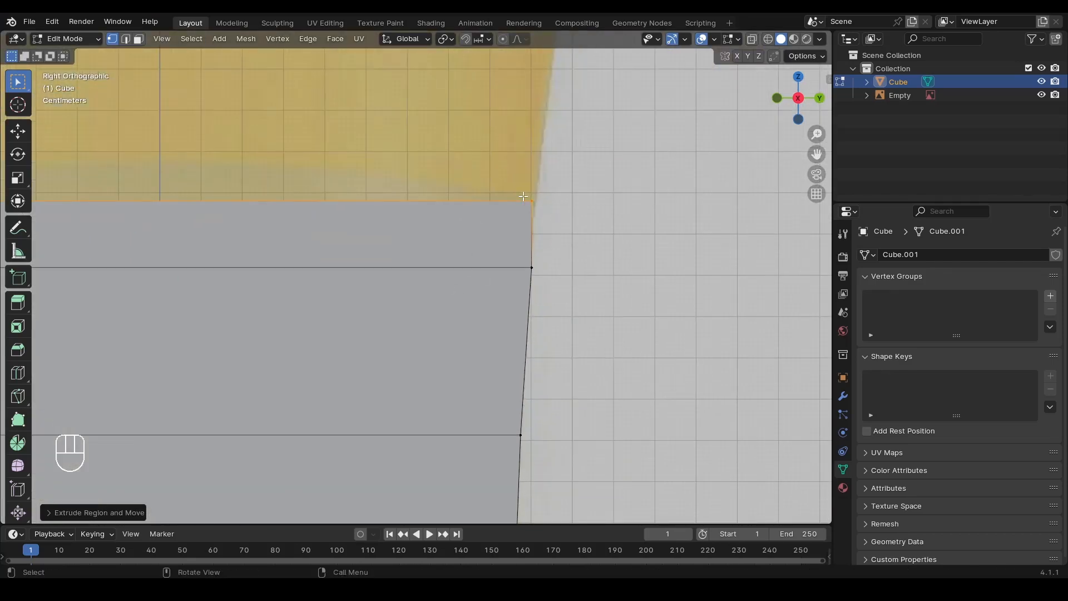
key(g)
key(z)
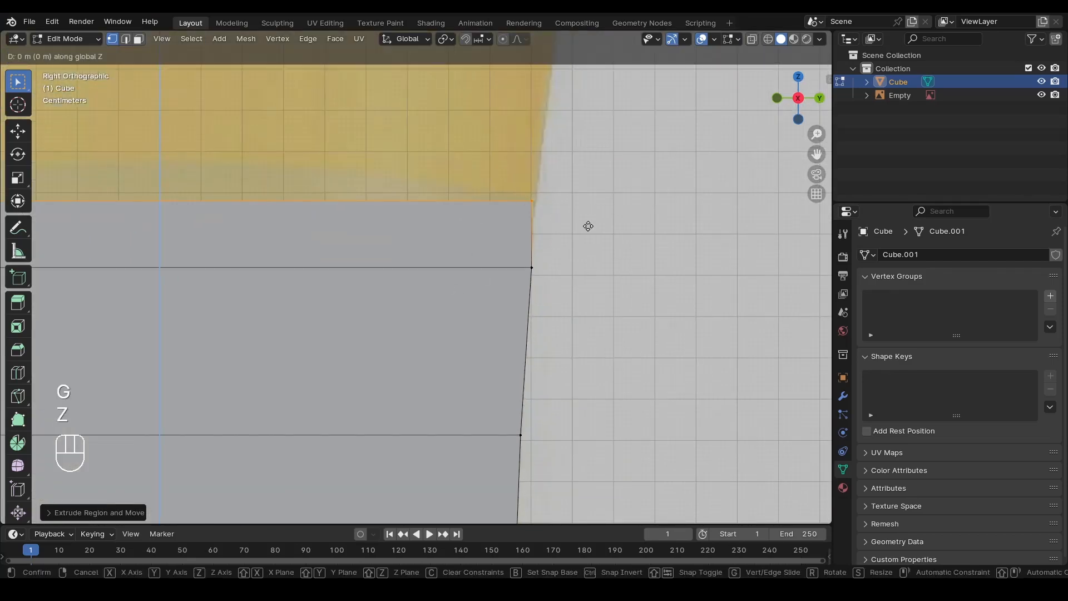
click(590, 227)
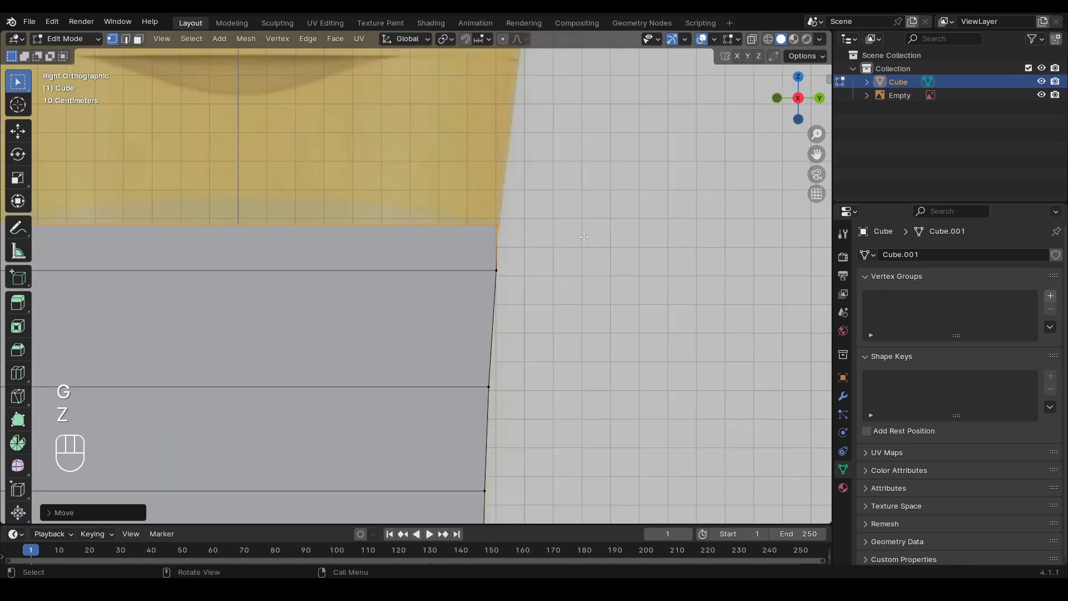
Scale the top face by about 1.02 along Y to meet the bottle's outline at the cap's lower edge.
scroll(589, 228, down, 4)
key(s)
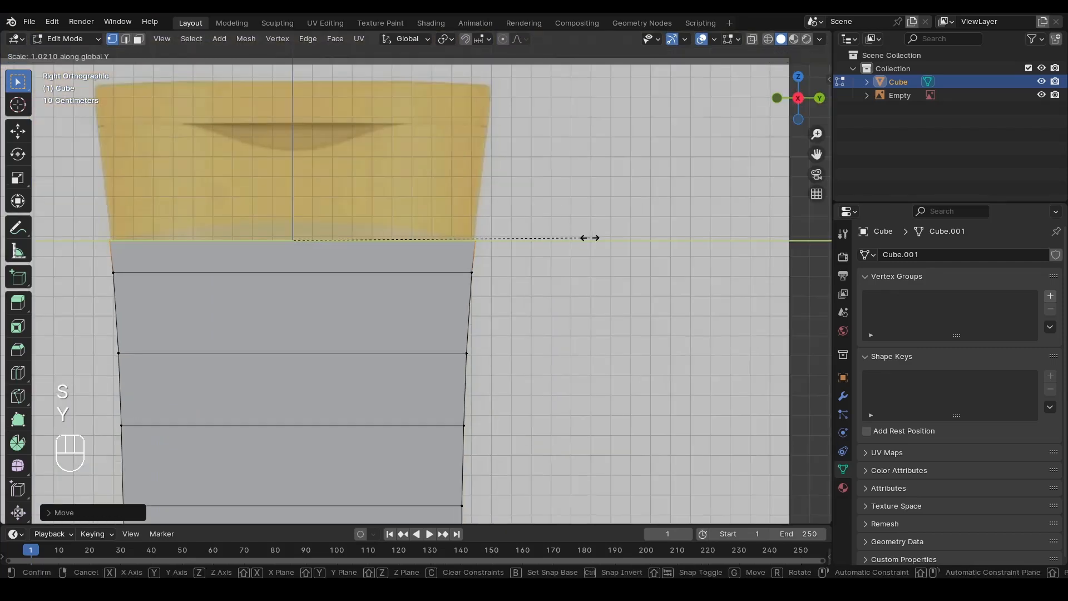
click(589, 237)
shift+middle_drag(463, 292, 488, 271)
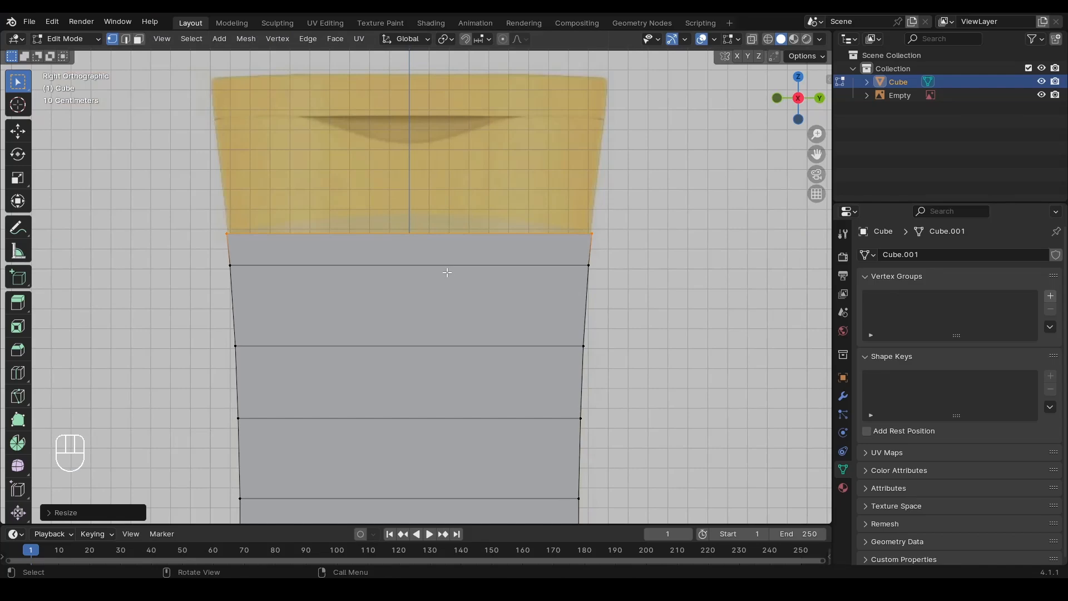
Select the edge loop just below the top face and slide it down to even out the spacing between loops.
click(126, 40)
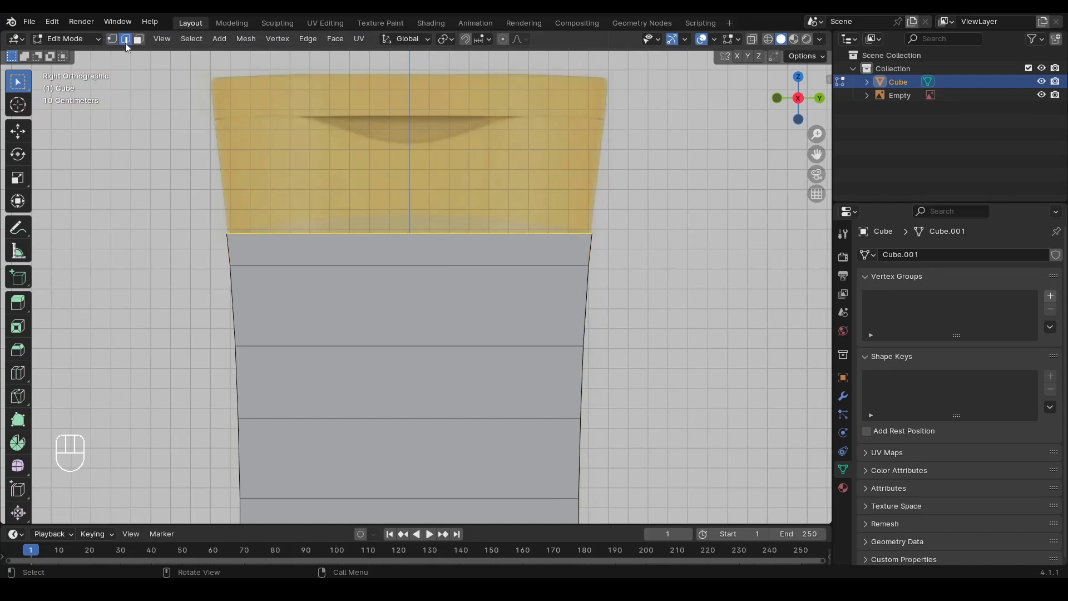
alt+click(358, 266)
middle_drag(358, 265, 680, 310)
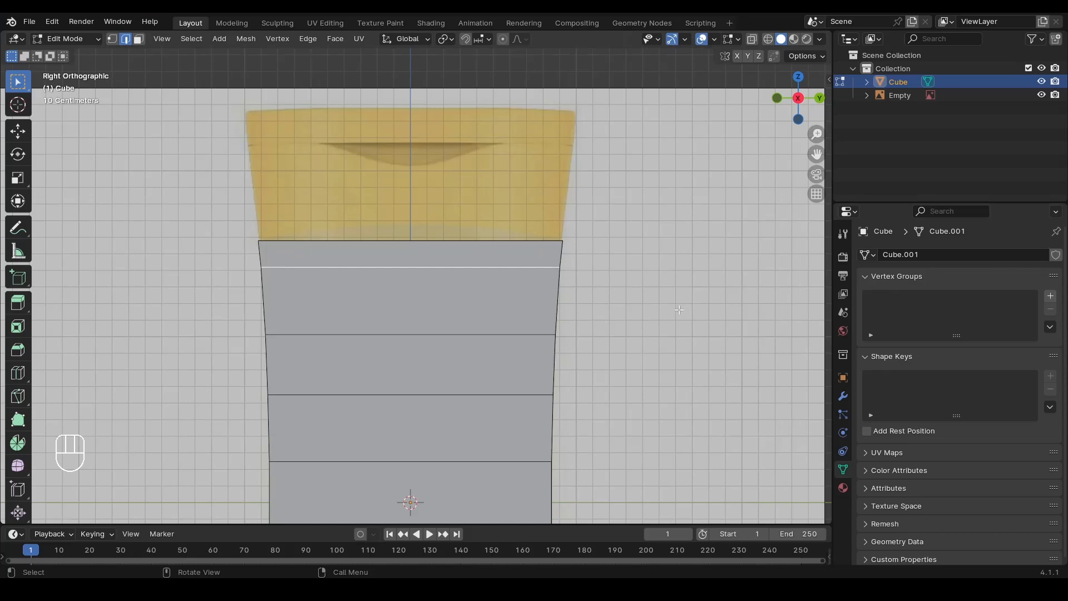
key(g)
right_click(666, 318)
key(g)
key(g)
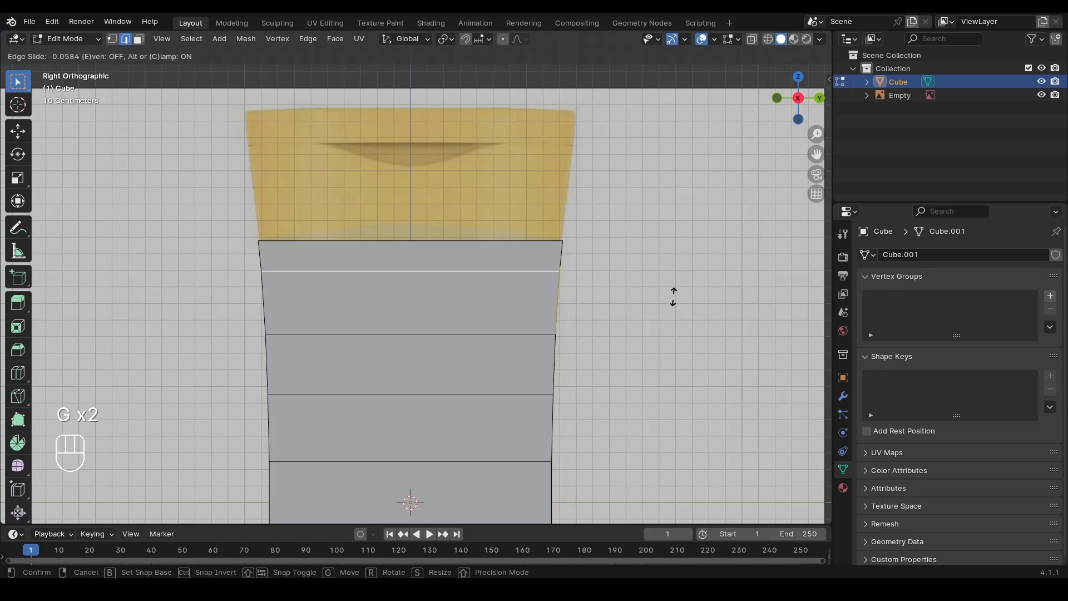
click(672, 307)
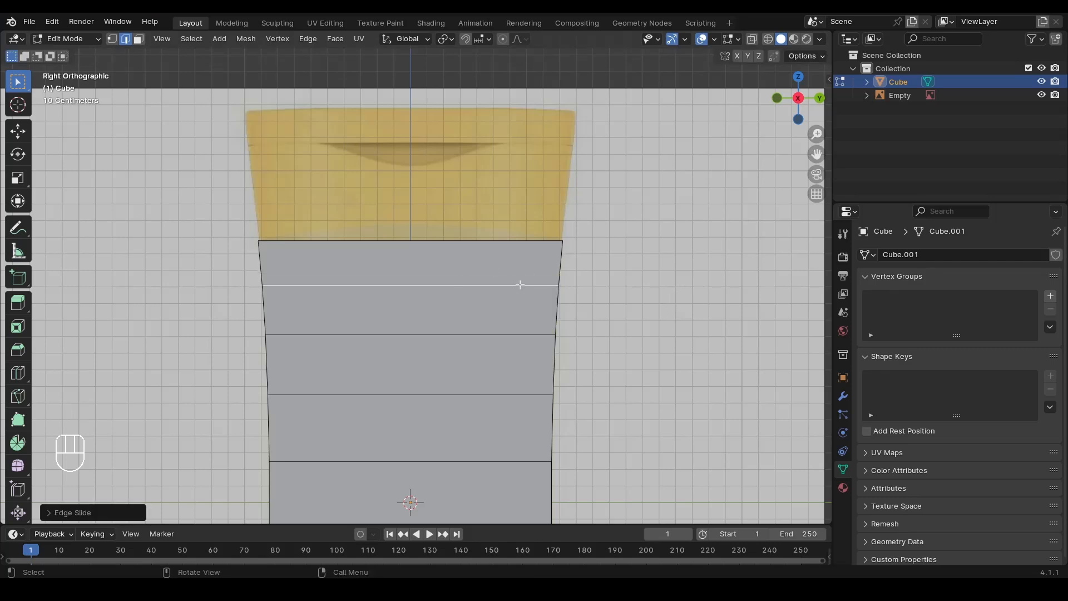
With X-ray enabled, extrude the bottom vertices down to the dropper's tip and widen them slightly along Y.
scroll(520, 407, down, 5)
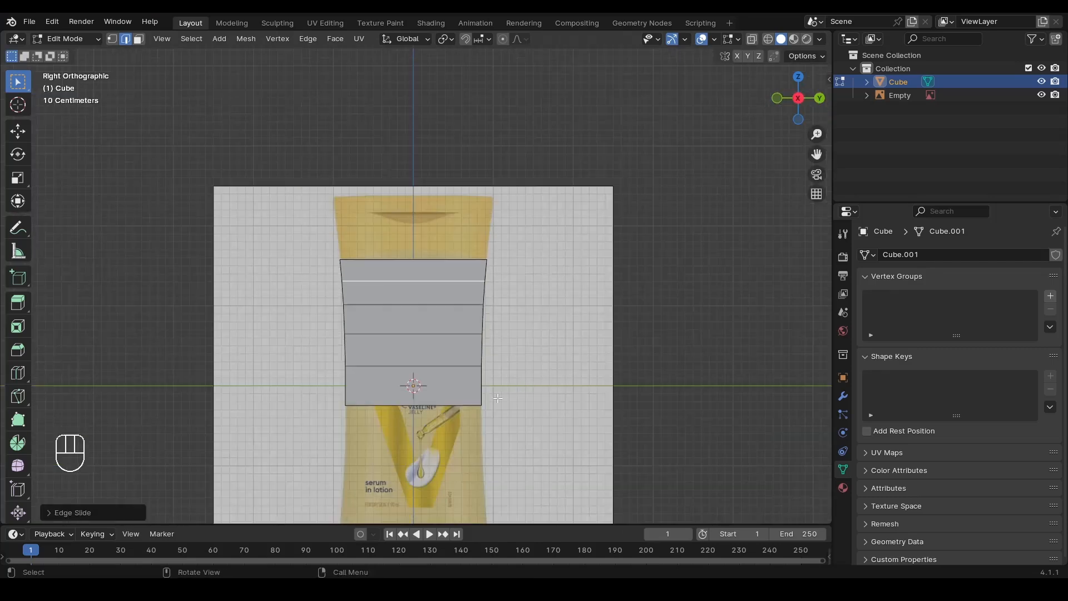
shift+middle_drag(413, 382, 419, 277)
scroll(488, 290, up, 2)
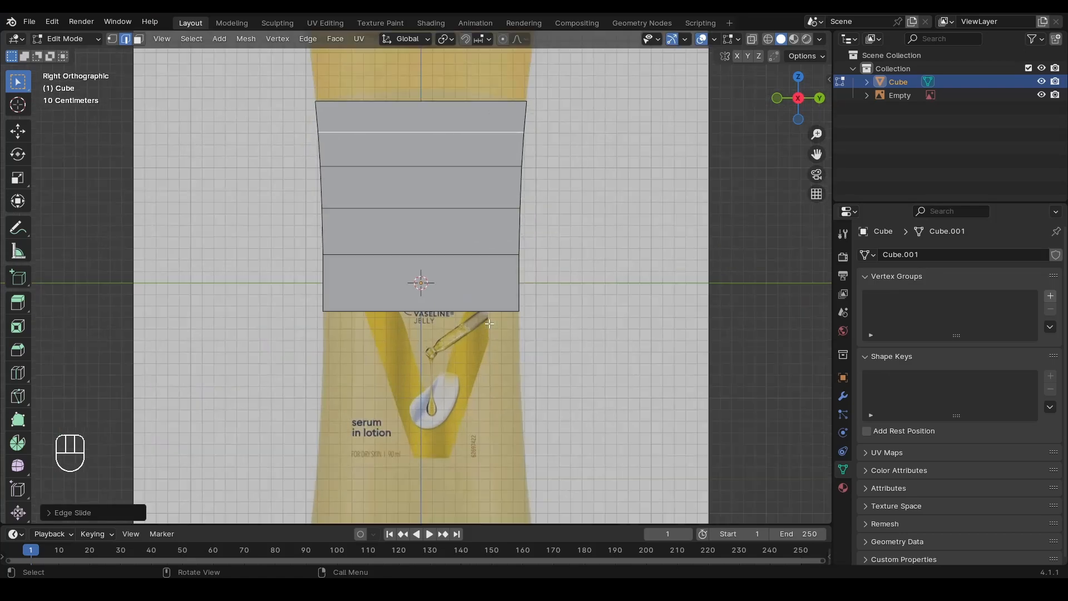
click(112, 40)
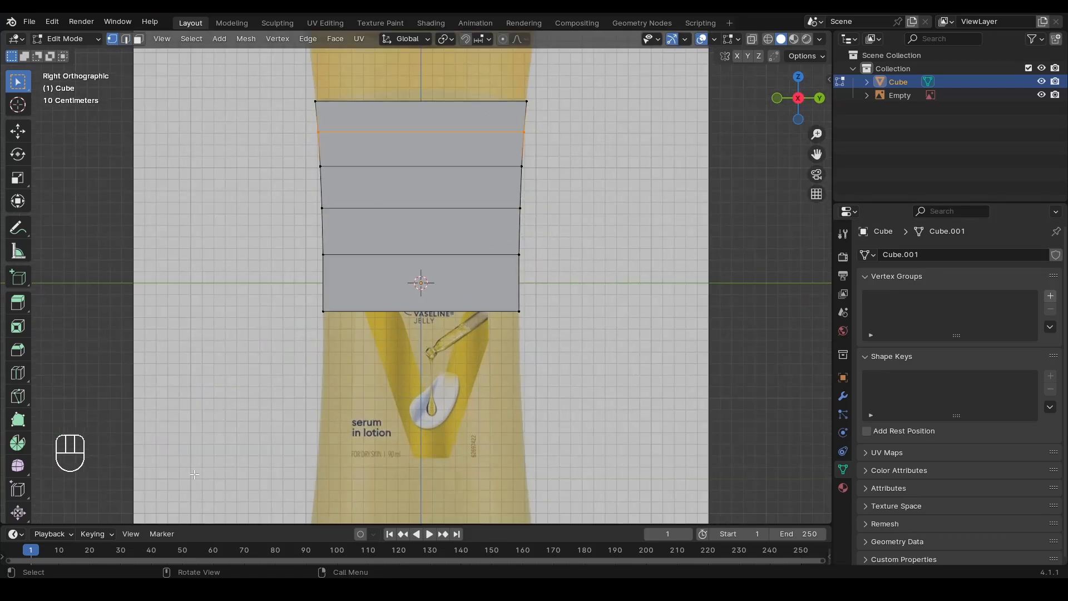
key(alt+z)
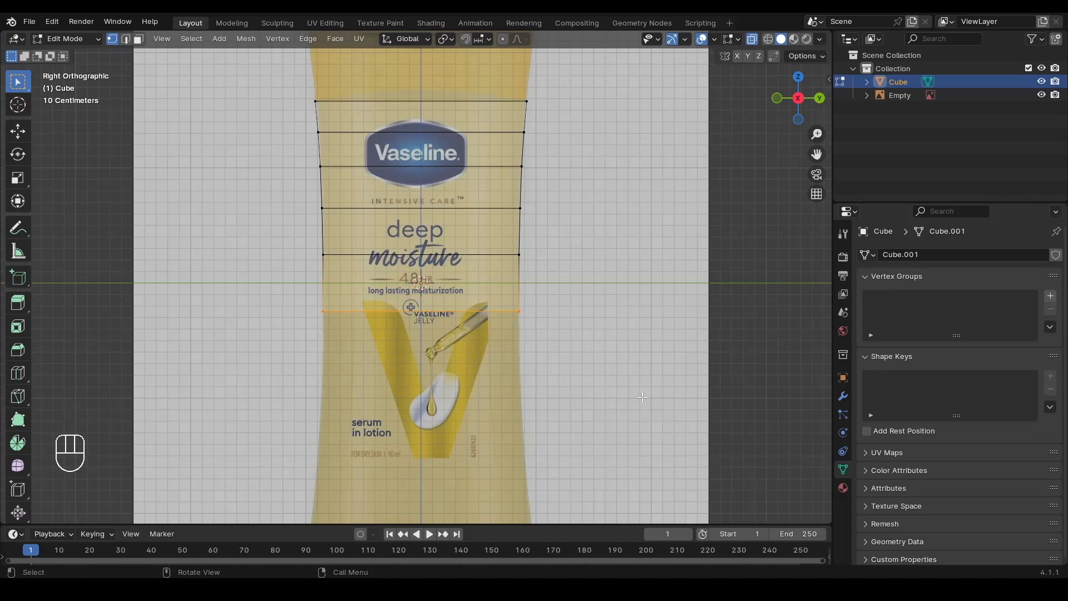
key(e)
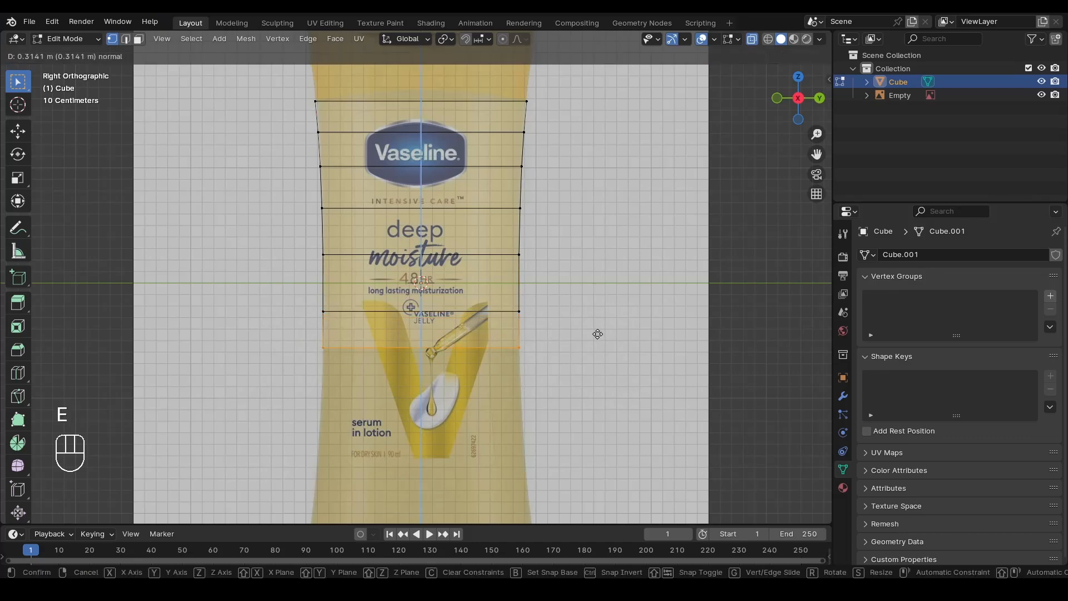
click(599, 341)
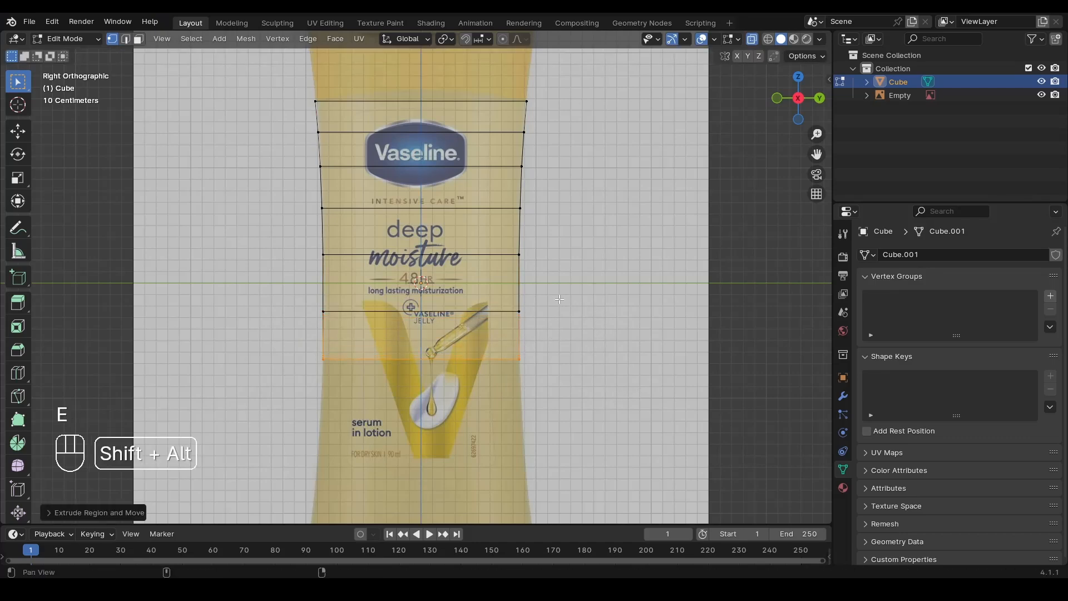
scroll(559, 299, up, 3)
key(s)
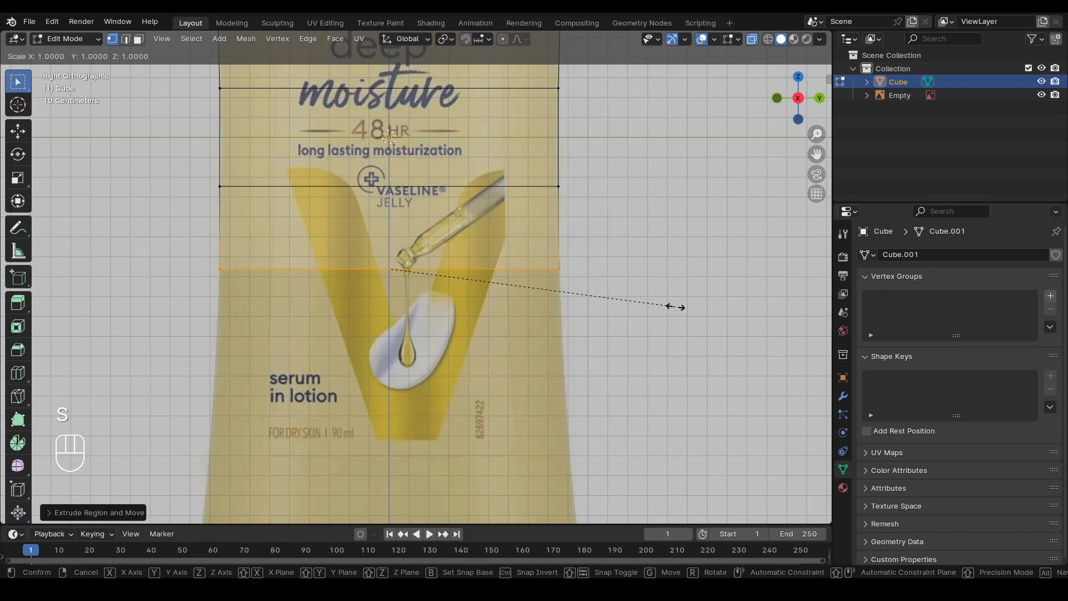
key(y)
click(668, 303)
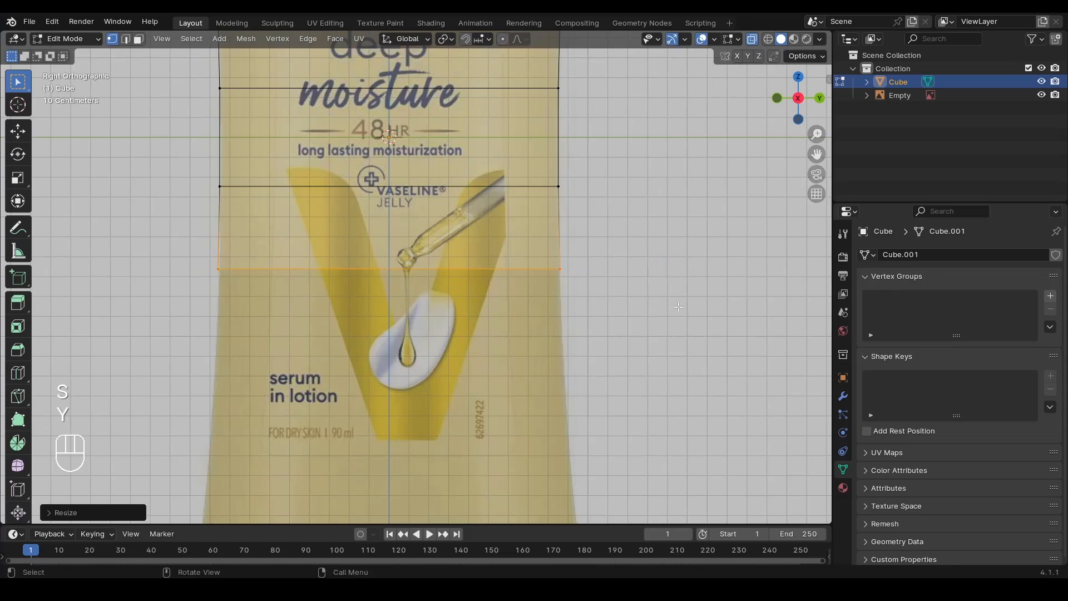
Extrude the bottom face about 0.43 m down to the cream drop and scale it about 1.02 along Y.
scroll(662, 301, down, 1)
key(e)
click(660, 370)
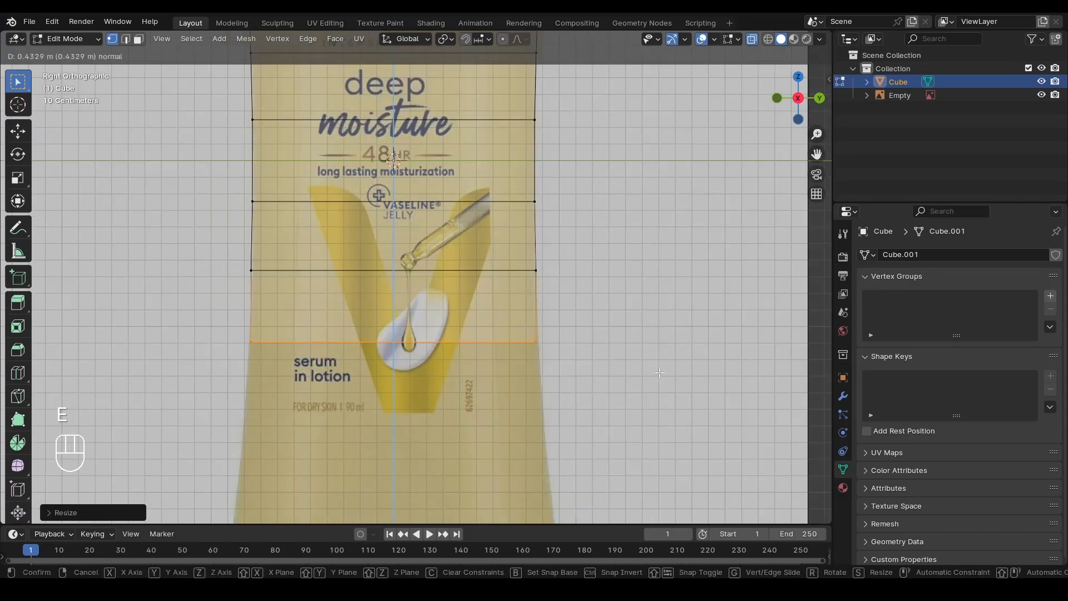
key(s)
key(y)
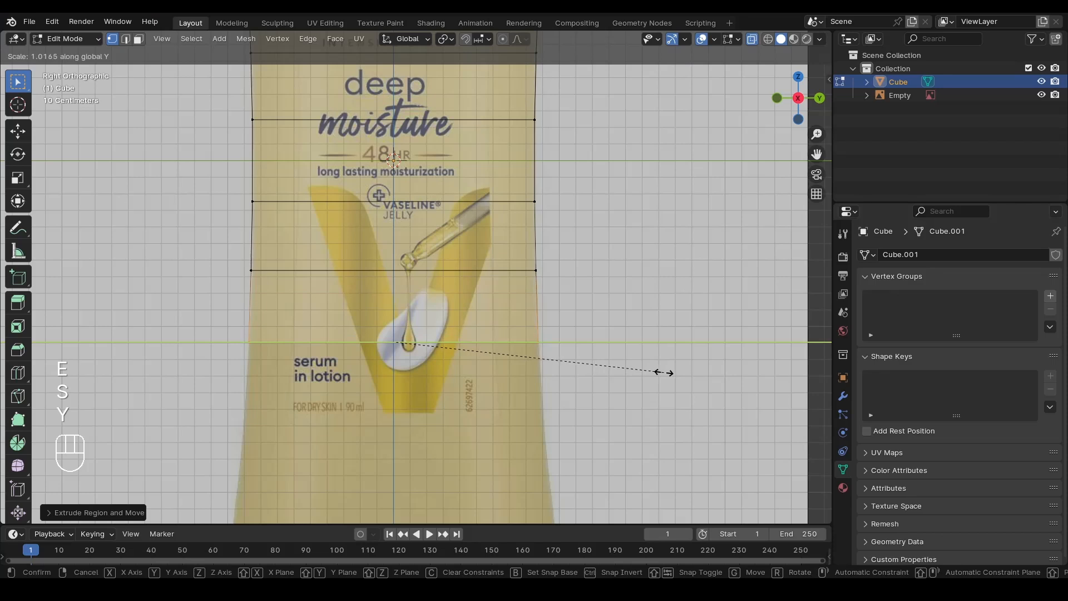
click(664, 372)
Extrude the bottom face down to just below the 90 ml text and scale it about 1.03 along Y.
shift+middle_drag(664, 373, 650, 289)
key(e)
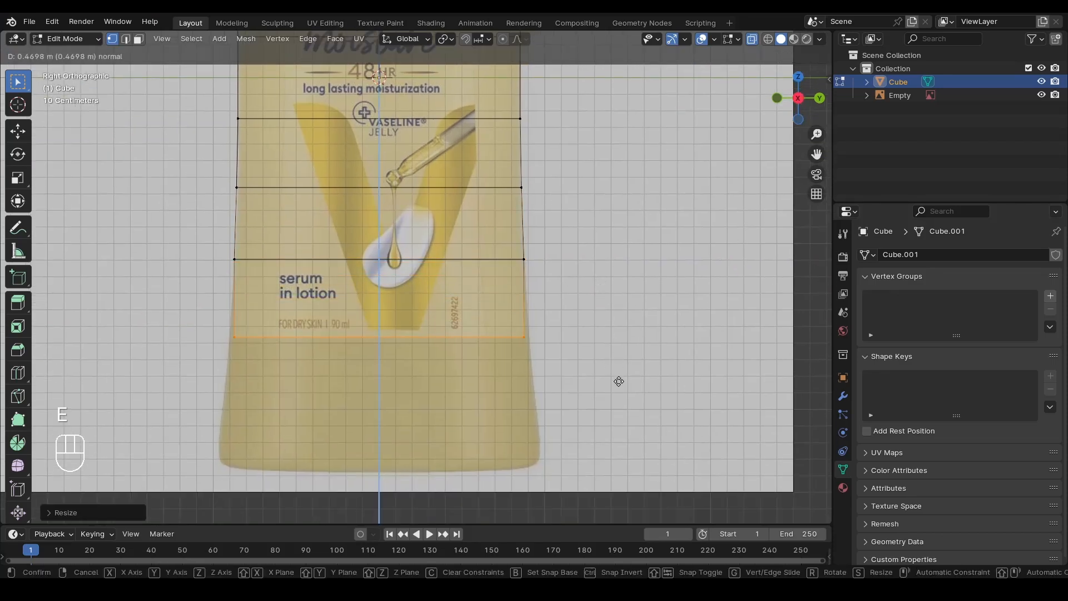
click(620, 382)
key(s)
key(y)
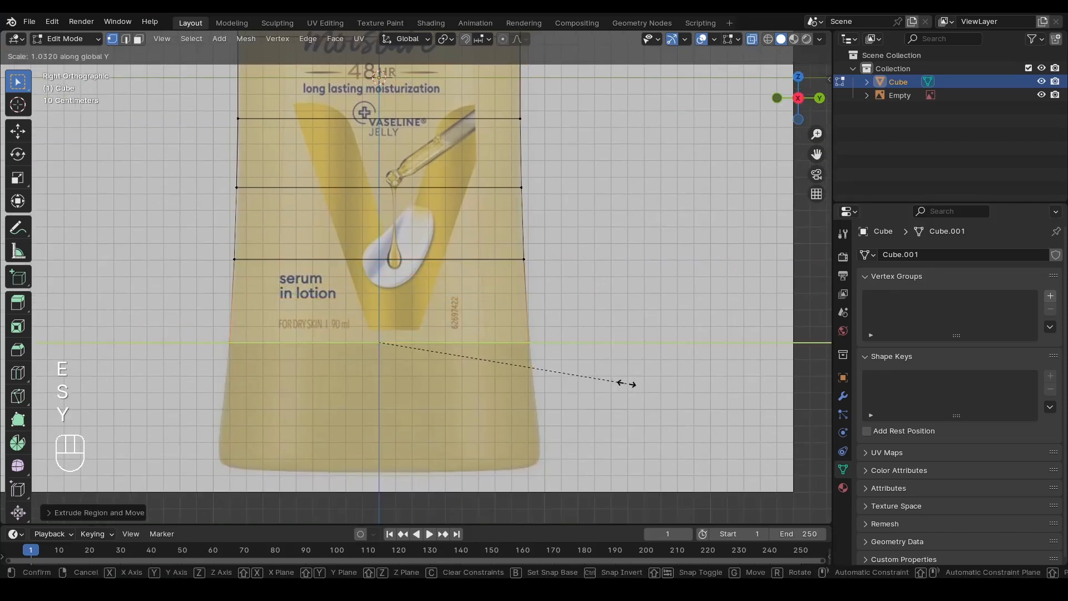
click(628, 384)
Extrude the bottom face halfway to the bottle's base and scale it about 1.03 along Y to match the outline.
shift+middle_drag(627, 383, 622, 340)
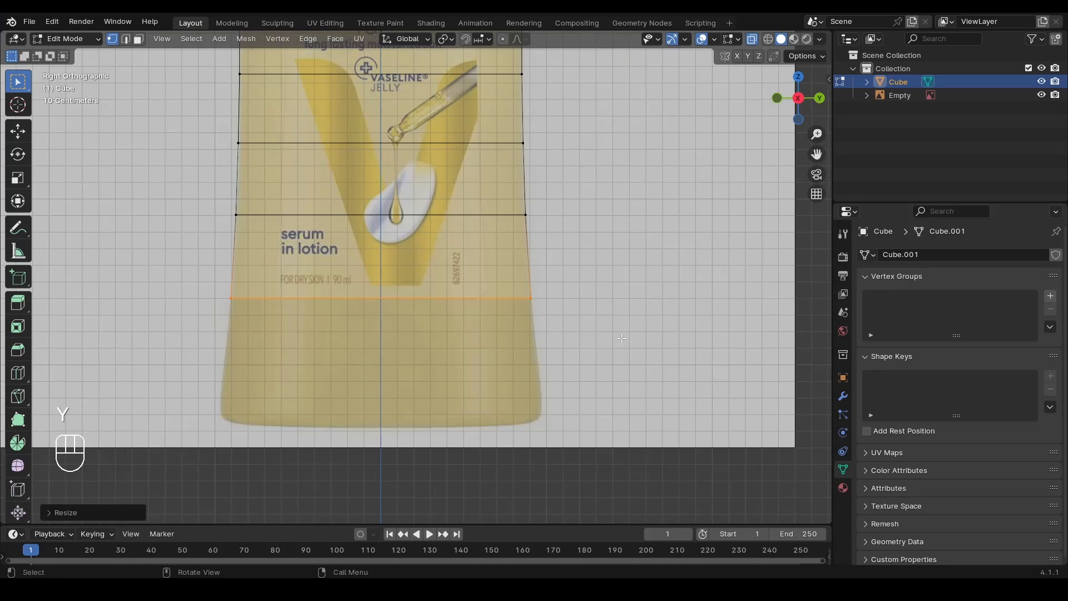
key(e)
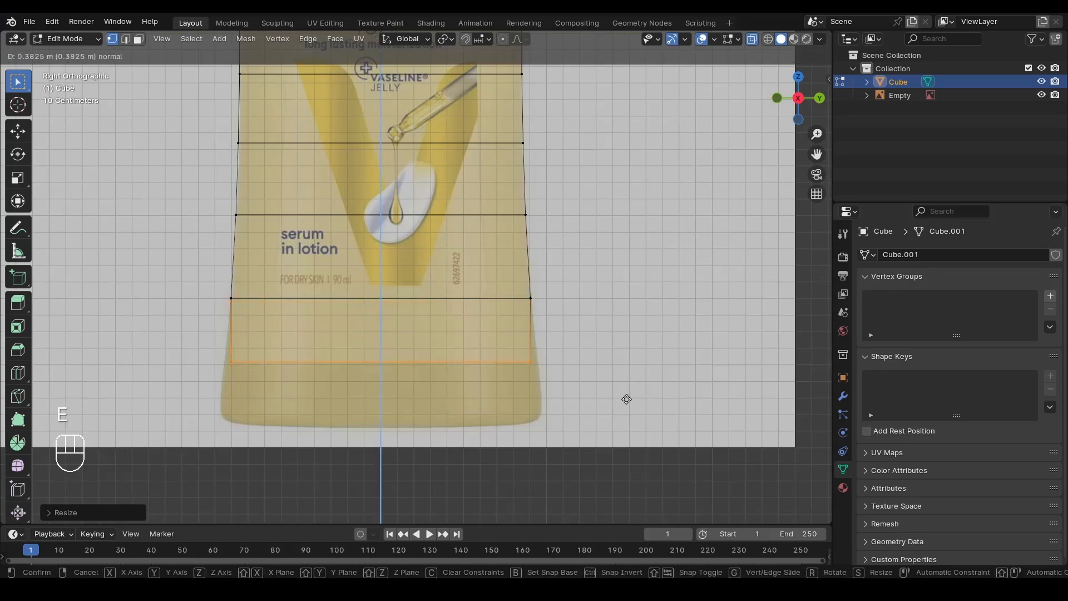
click(628, 398)
key(s)
key(y)
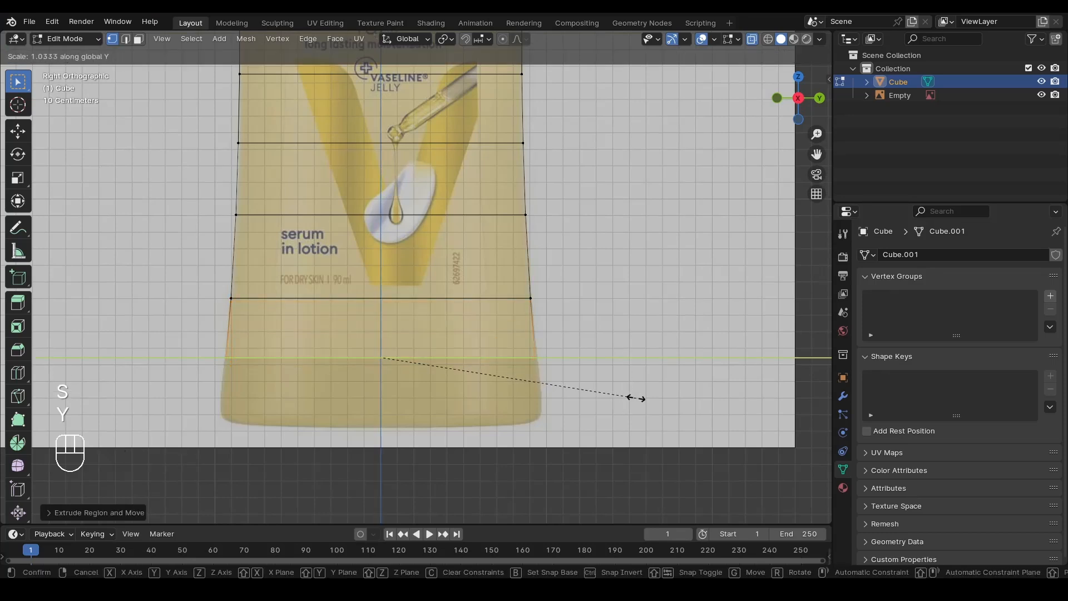
click(637, 398)
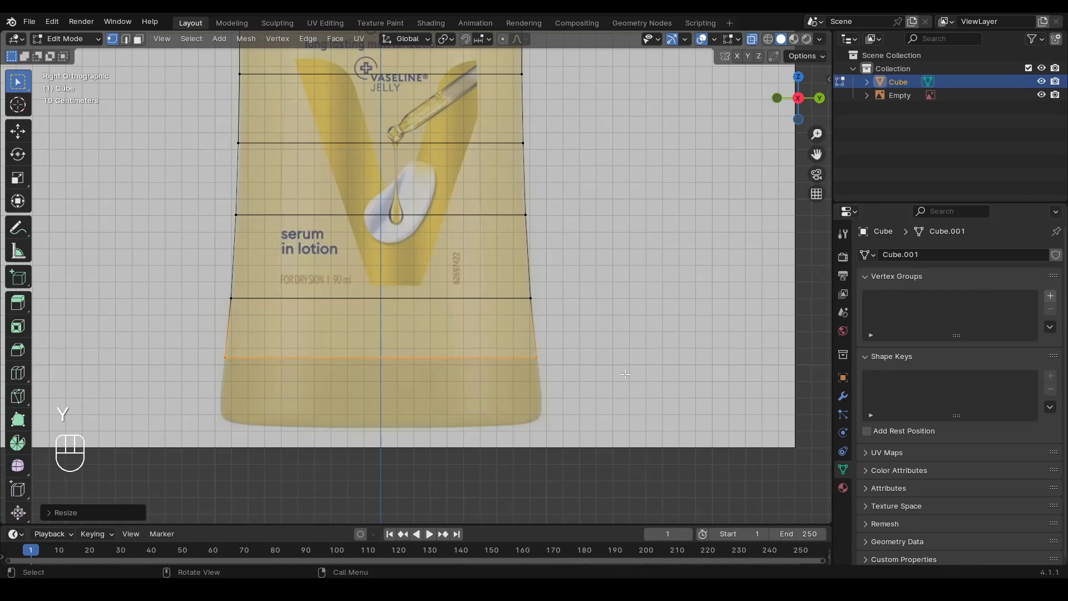
Extrude the bottom face about 0.42 m down to the bottle's base and scale it about 1.03 along Y.
key(e)
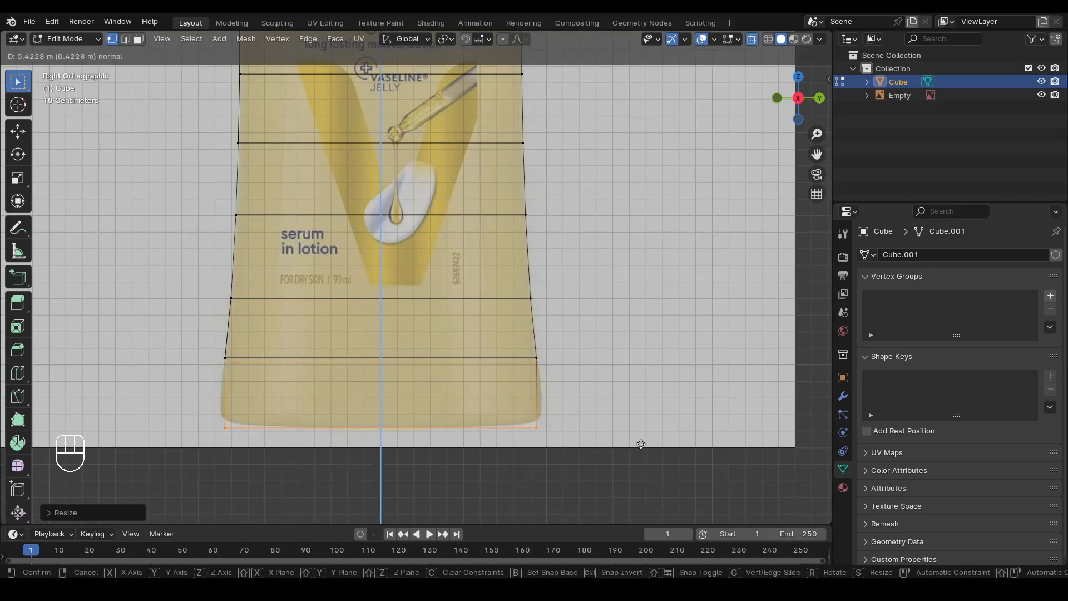
click(641, 444)
key(s)
key(y)
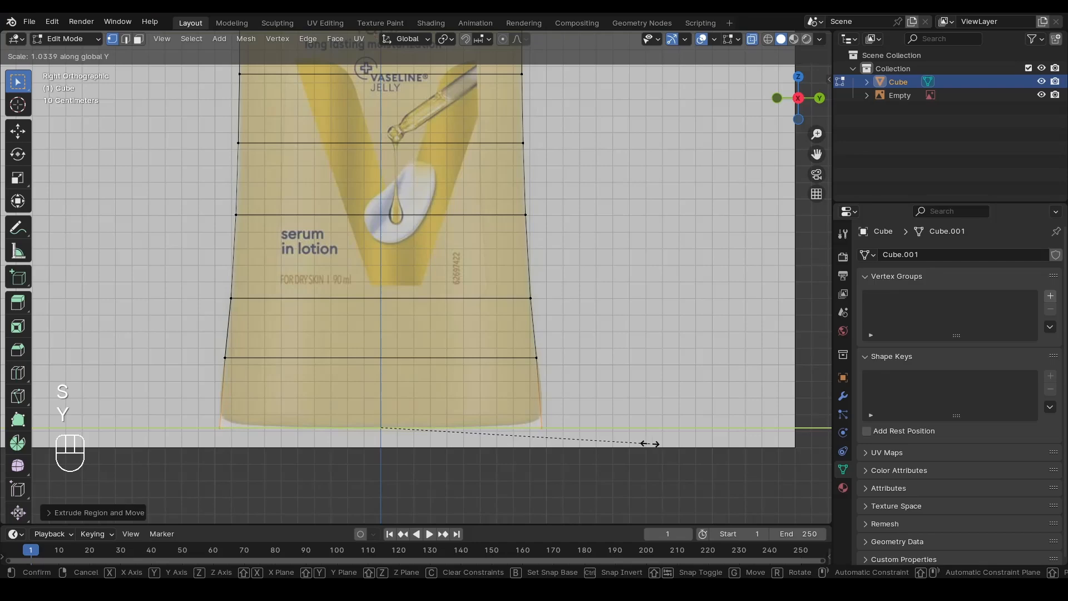
click(653, 442)
Inspect the body's depth from the back orthographic view and turn off X-ray display.
scroll(616, 400, down, 3)
shift+middle_drag(352, 186, 368, 248)
middle_drag(375, 249, 359, 256)
click(811, 102)
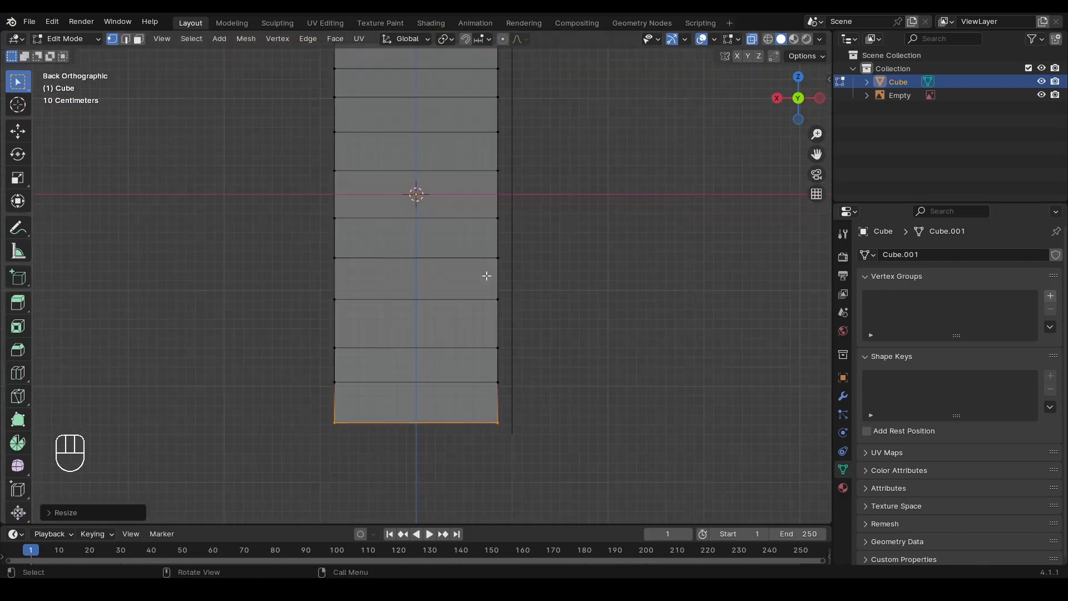
key(alt+z)
scroll(450, 267, down, 5)
Widen the fourth edge loop from the top and the second one from the base along X.
alt+drag(450, 266, 543, 309)
click(785, 111)
scroll(623, 212, up, 5)
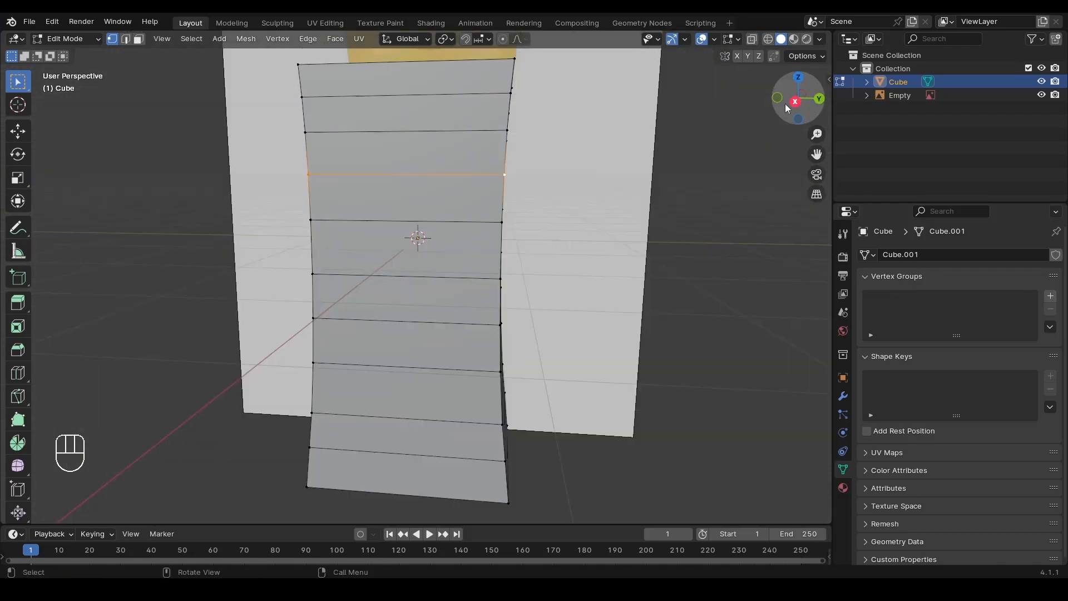
click(789, 103)
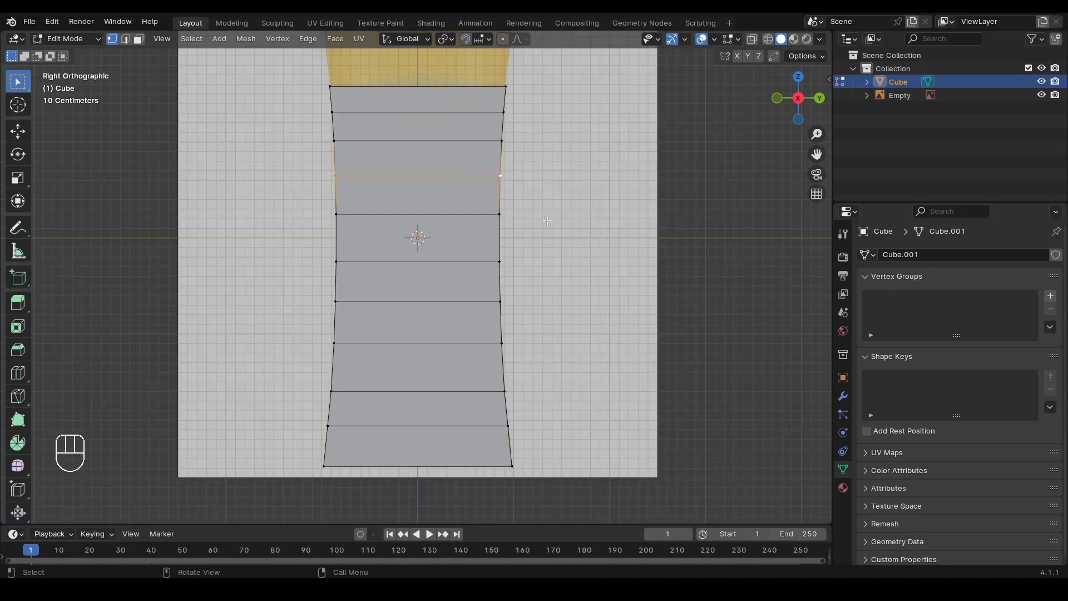
key(s)
key(x)
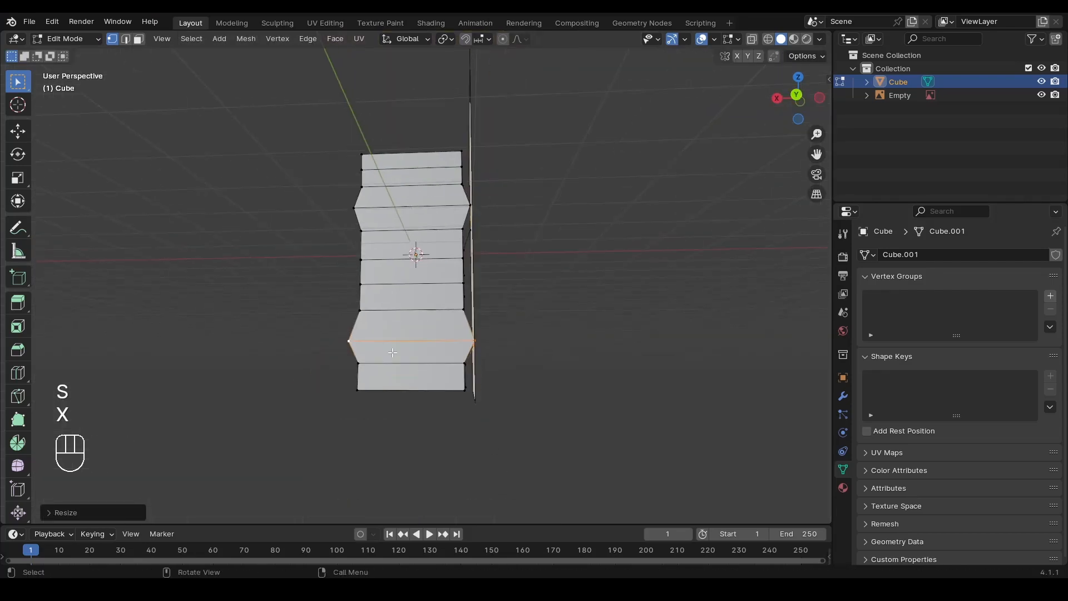
Select the full column of faces on the body's +X side and flatten it by scaling to 0 along X.
alt+middle_drag(393, 352, 495, 345)
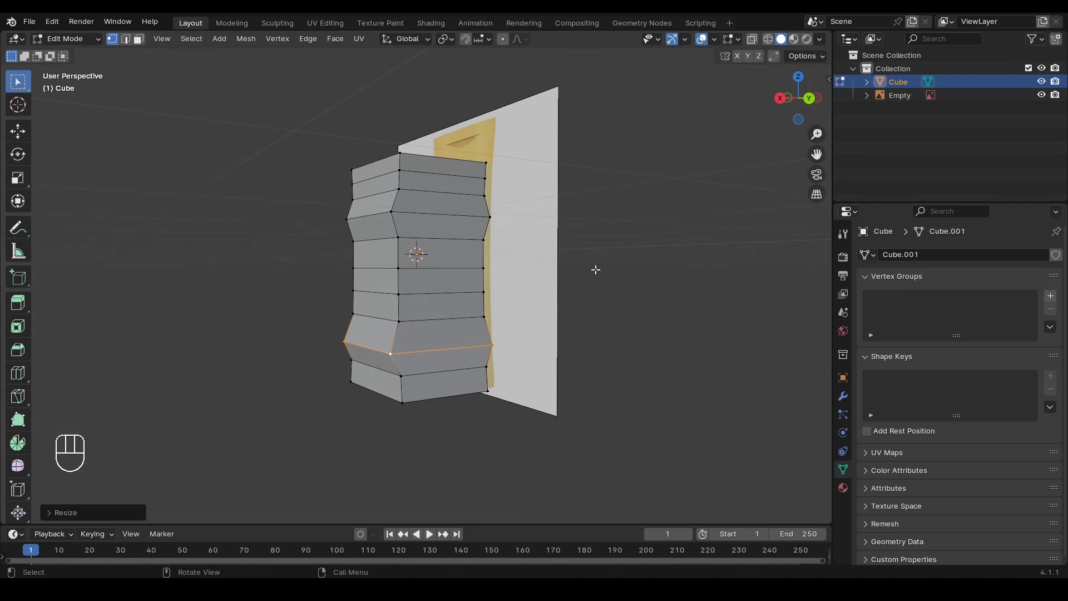
key(3)
alt+middle_drag(167, 66, 310, 150)
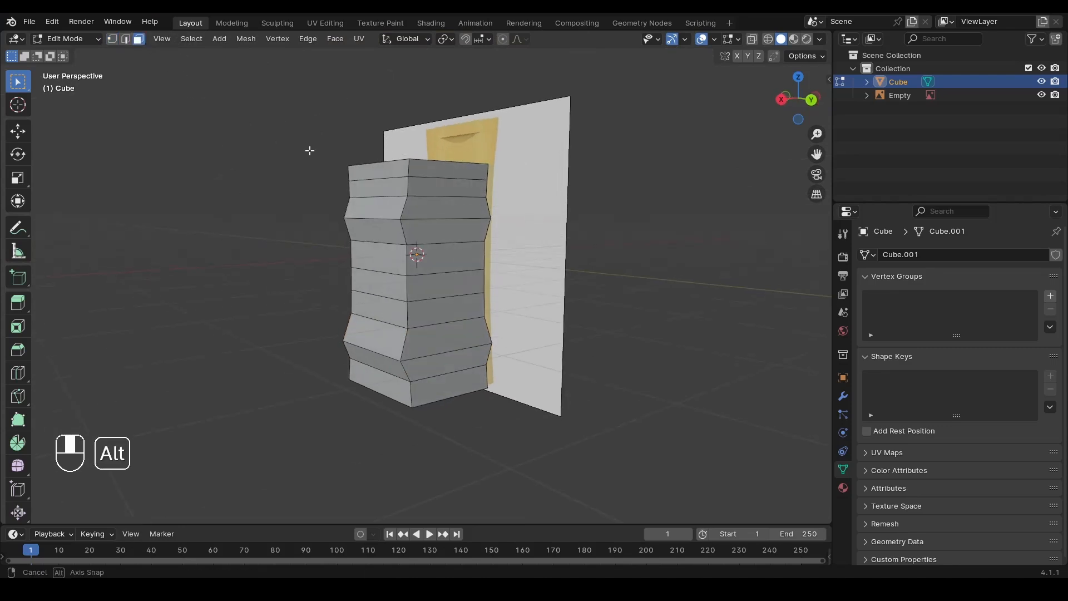
click(374, 173)
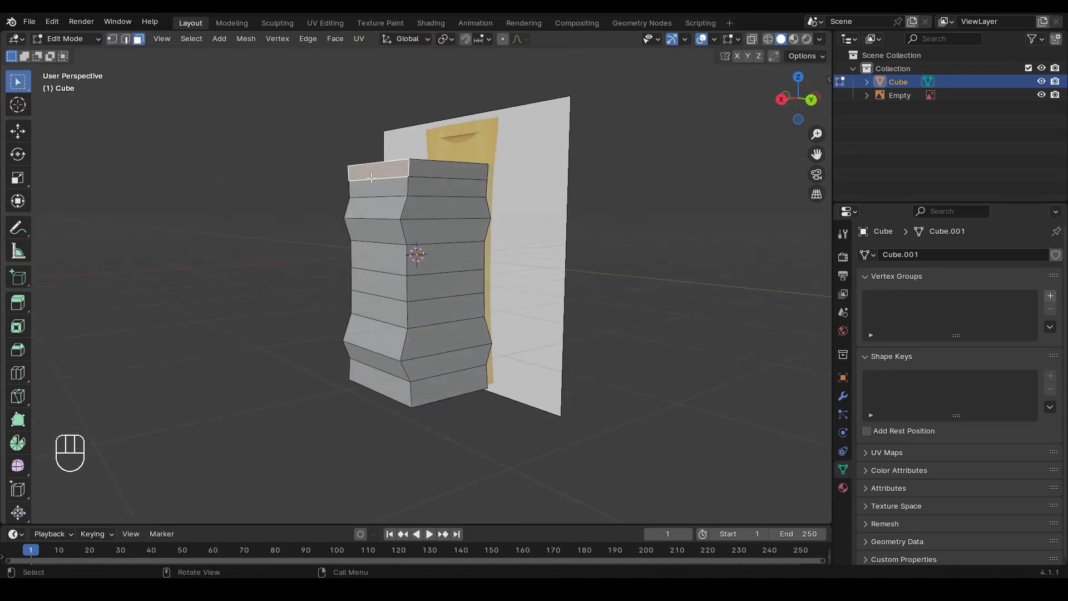
ctrl+click(382, 385)
alt+middle_drag(366, 314, 400, 271)
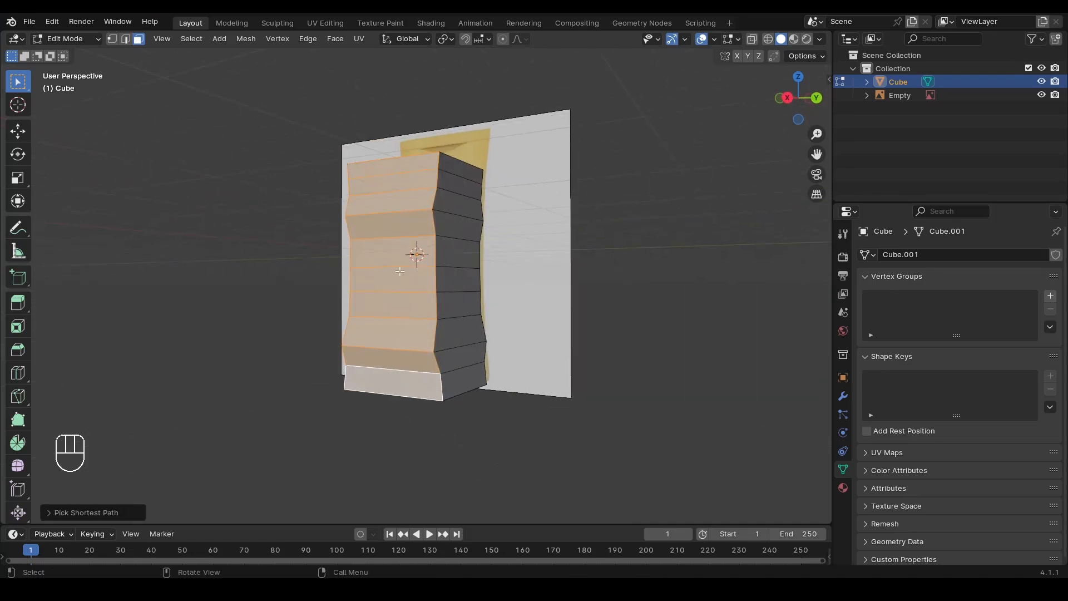
click(817, 98)
key(s)
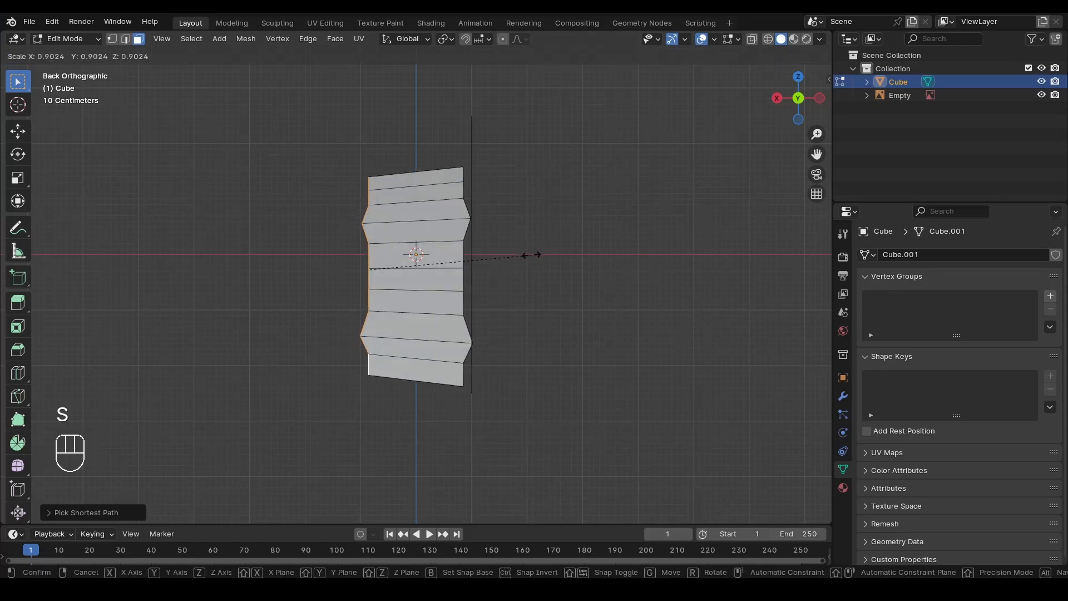
key(x)
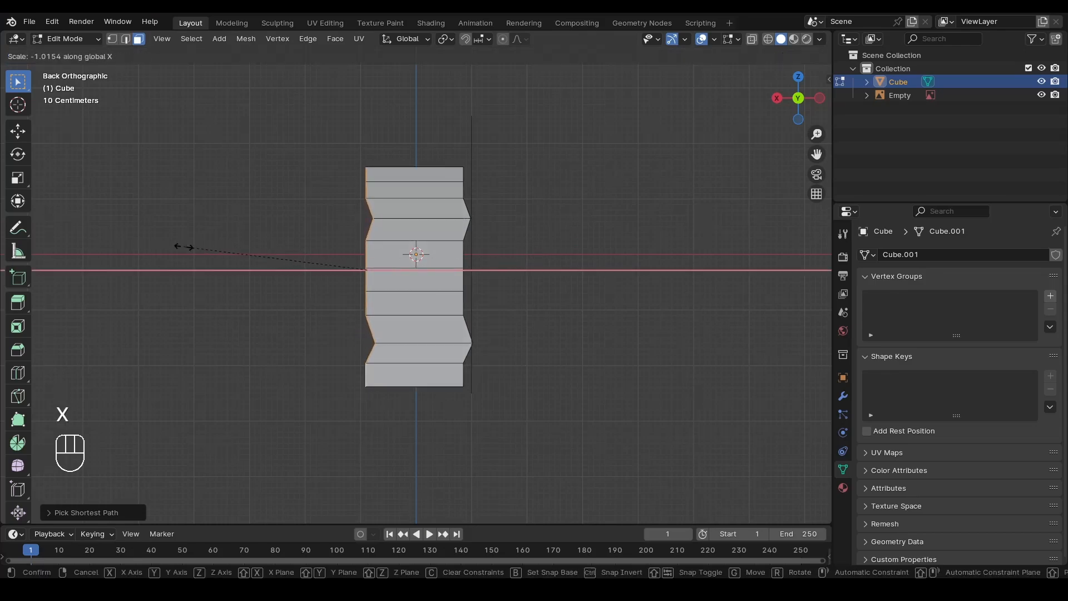
key(KP_0)
key(KP_Enter)
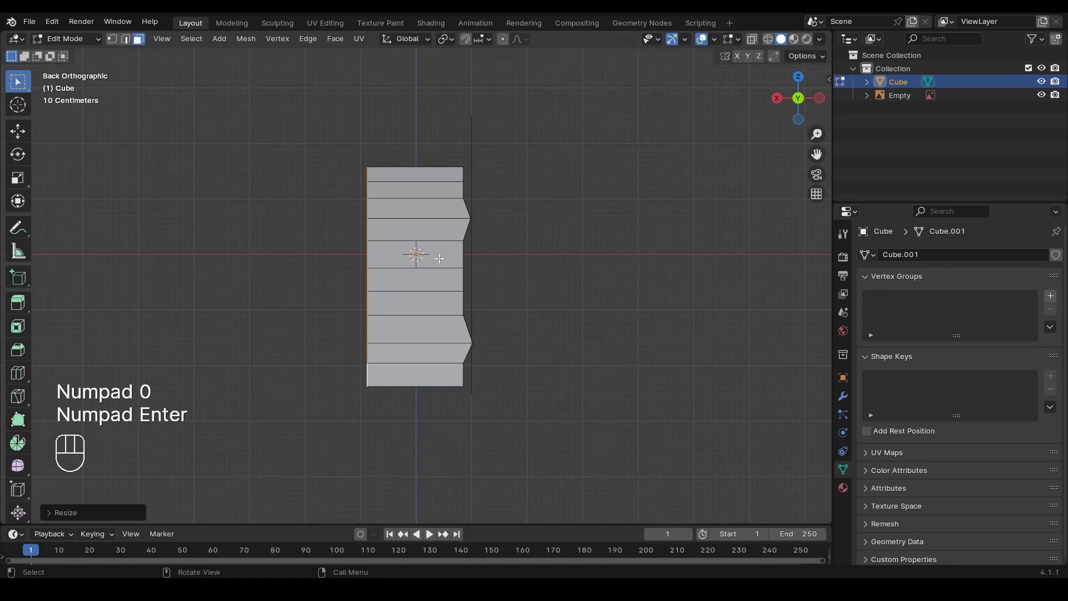
Select the full column of faces on the body's -X side and flatten it by scaling to 0 along X.
alt+middle_drag(418, 255, 427, 265)
click(464, 173)
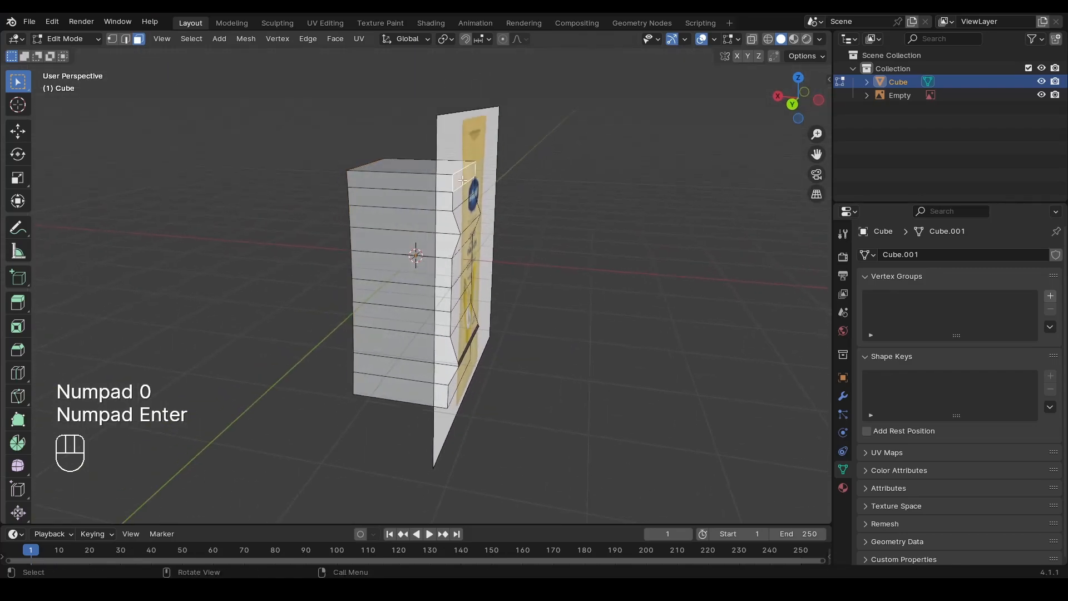
alt+middle_drag(481, 333, 440, 324)
ctrl+click(460, 385)
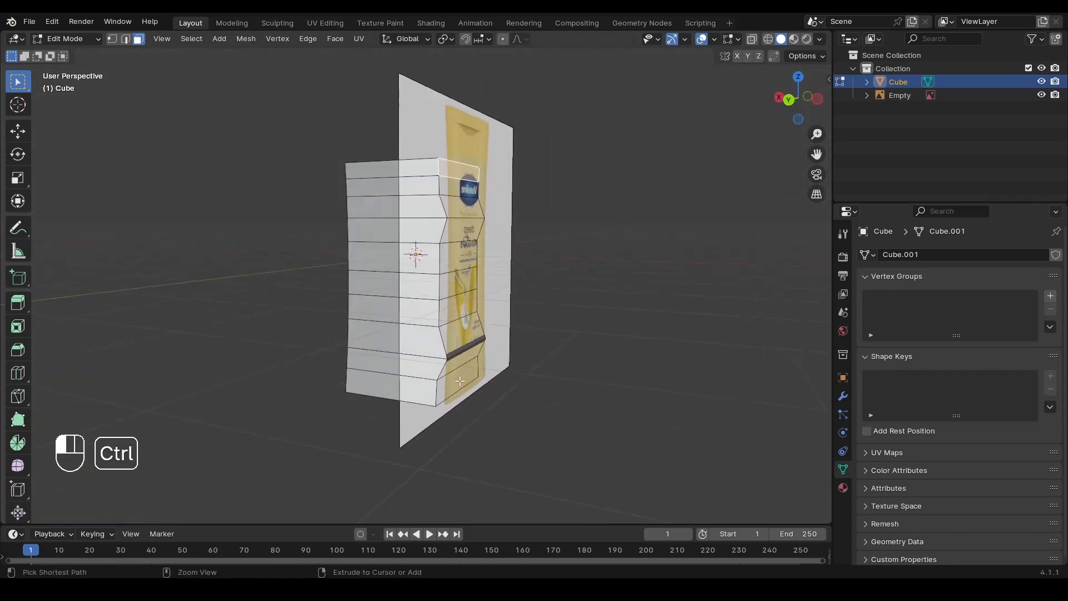
click(788, 100)
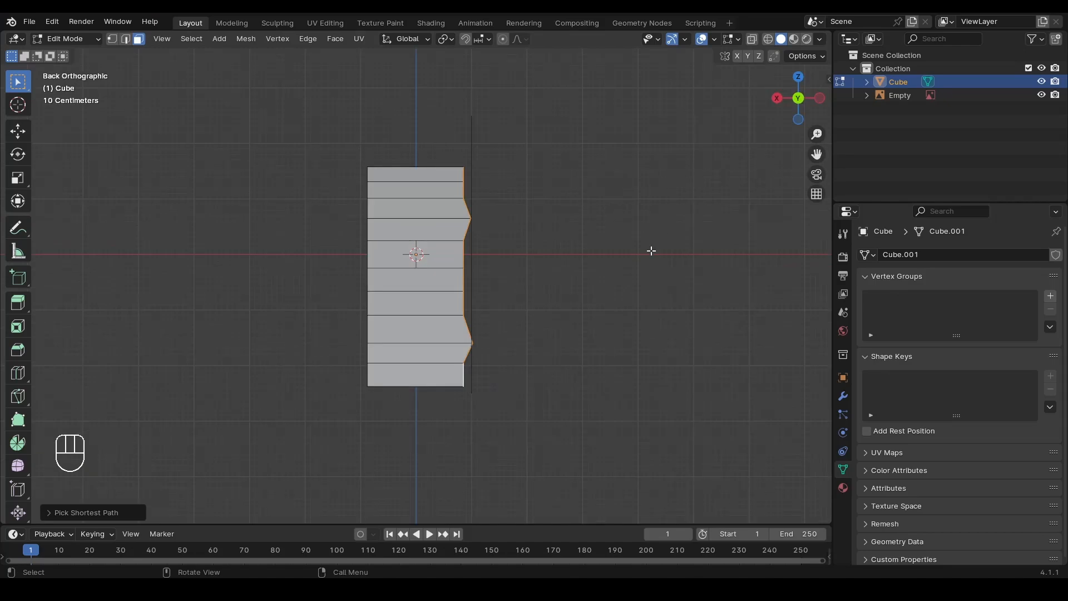
key(s)
key(x)
key(KP_0)
key(KP_Enter)
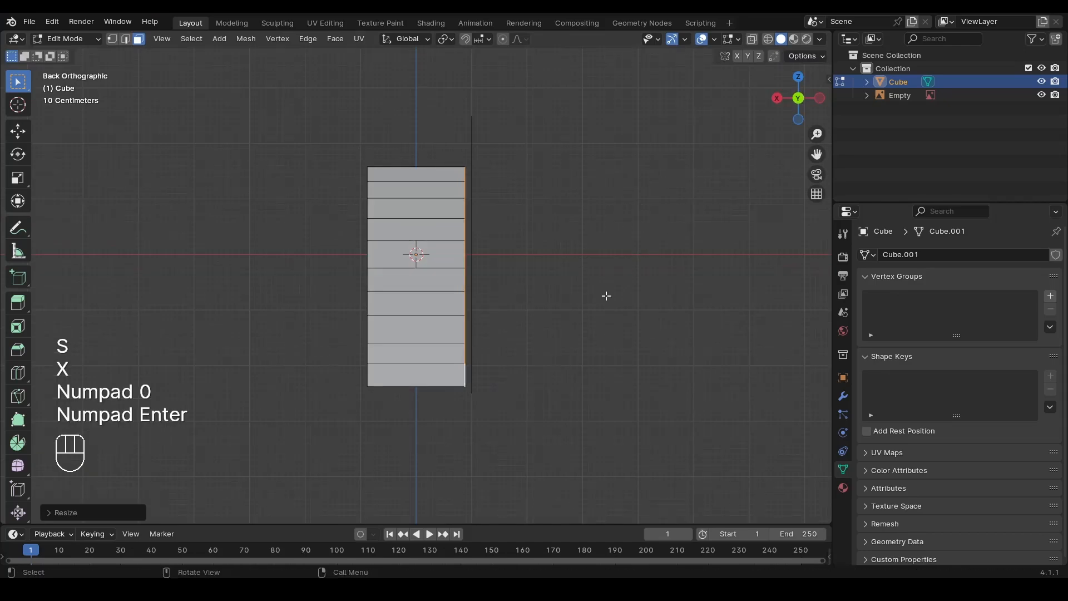
Return to the right orthographic view of the body against the reference and save the file.
alt+middle_drag(544, 294, 765, 102)
click(777, 100)
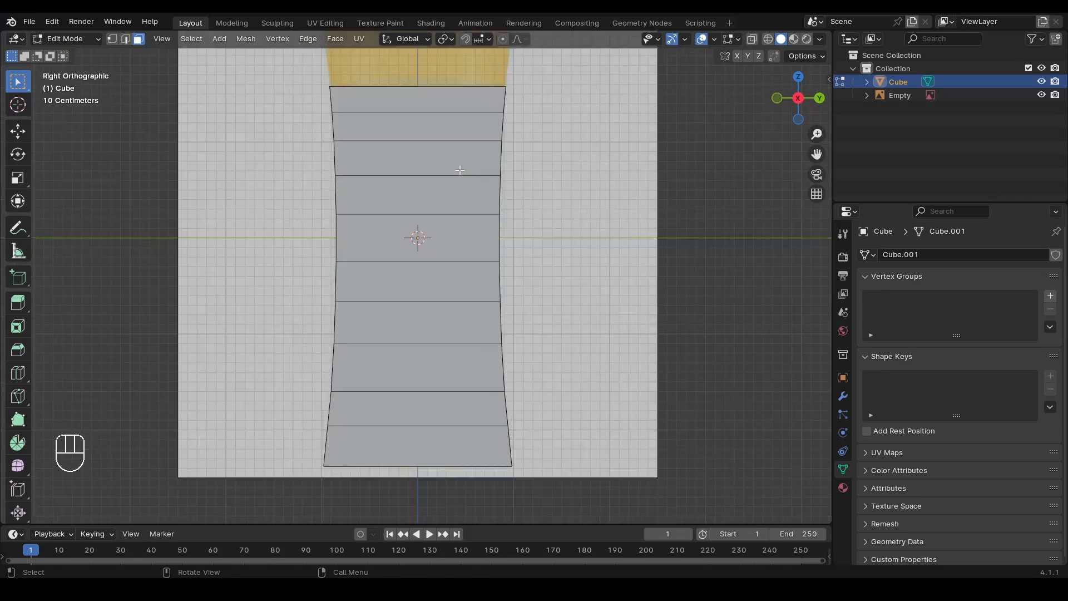
scroll(512, 142, up, 1)
scroll(393, 196, down, 3)
alt+shift+middle_drag(432, 360, 429, 264)
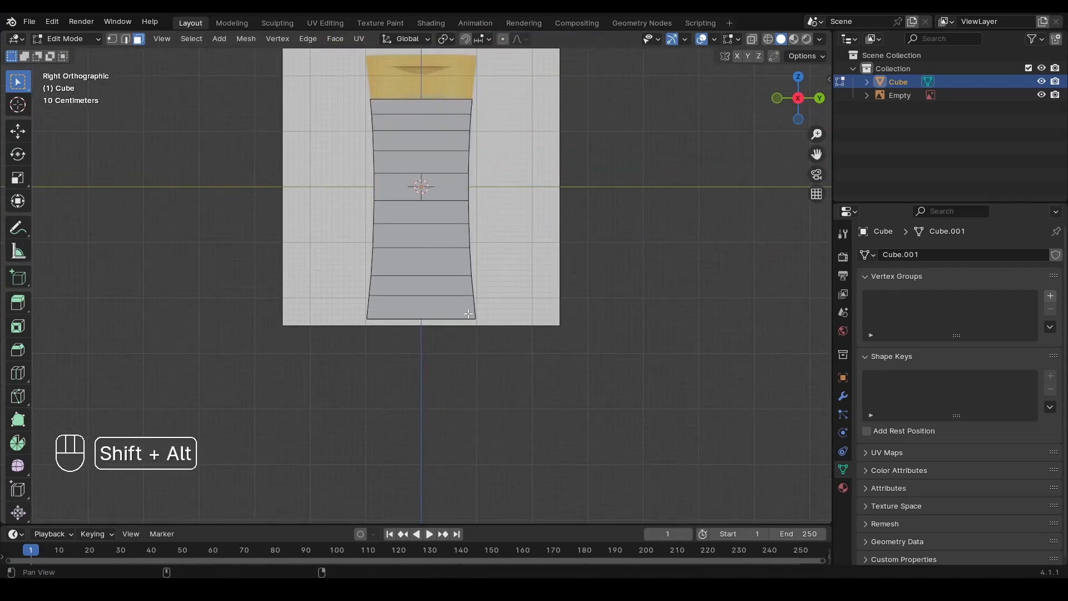
scroll(423, 310, up, 1)
key(ctrl+s)
alt+shift+middle_drag(456, 299, 457, 358)
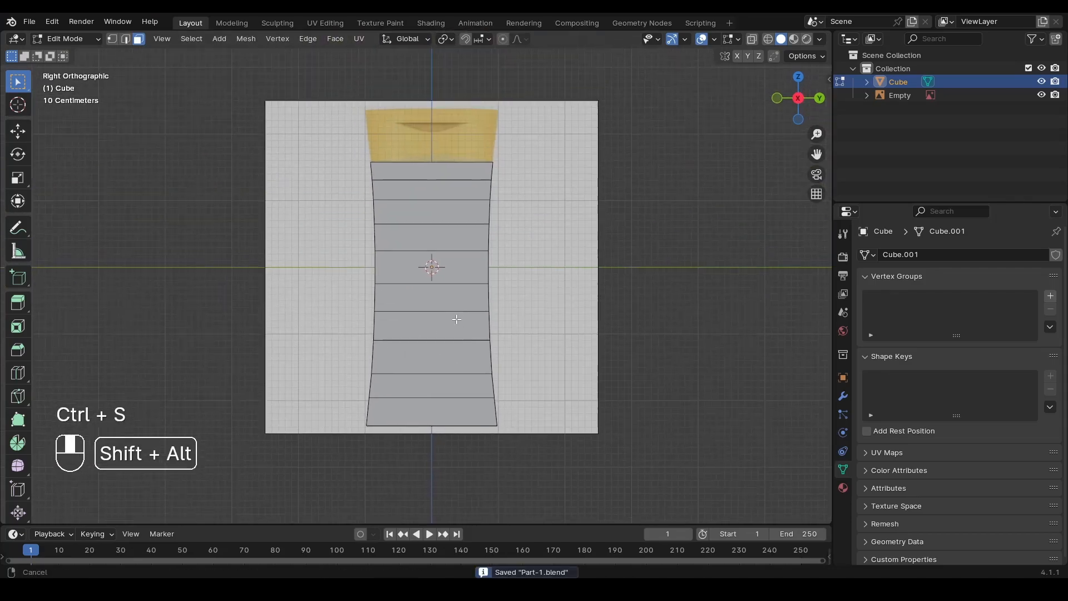
Examine the seam between cap and body in the viewport and in the Vaseline.jpg reference photo, and return to Blender.
scroll(493, 206, up, 4)
scroll(385, 172, down, 2)
alt+shift+middle_drag(385, 171, 380, 209)
scroll(496, 262, down, 5)
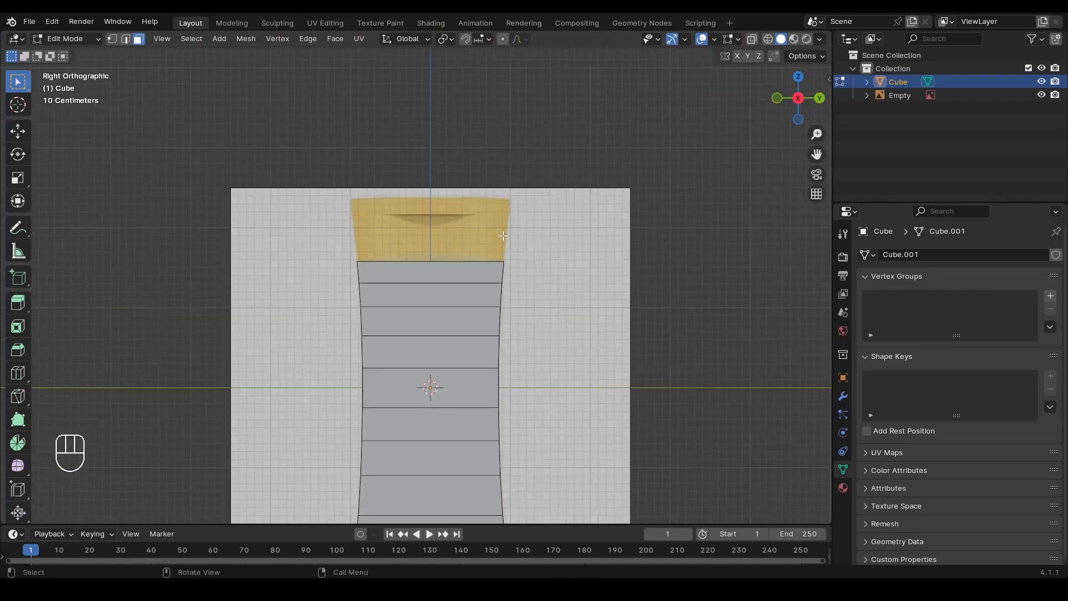
scroll(496, 262, up, 2)
key(alt+Tab)
scroll(524, 136, up, 3)
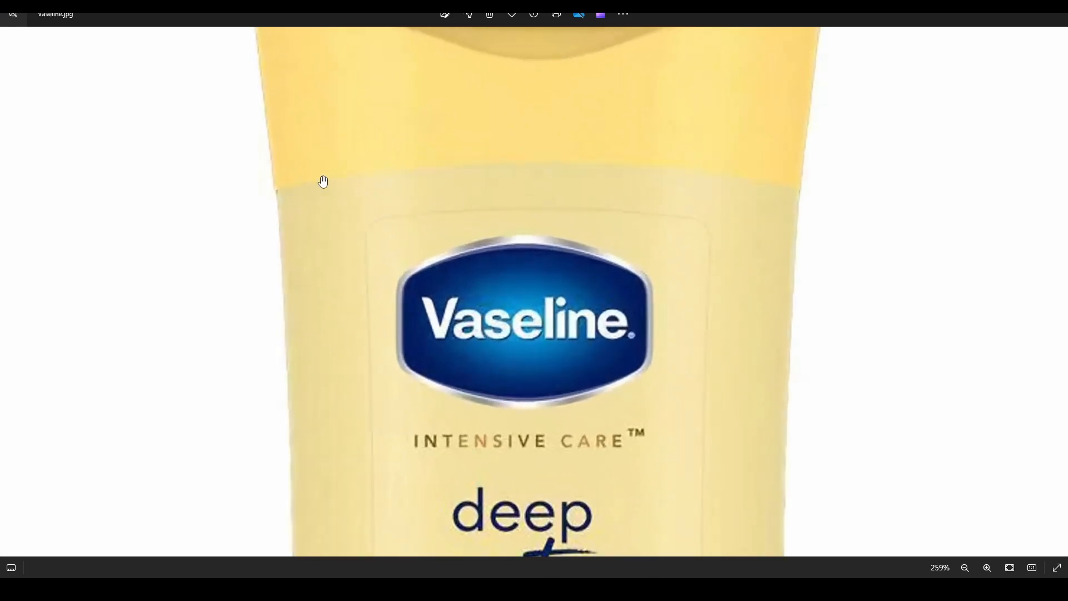
scroll(656, 191, down, 5)
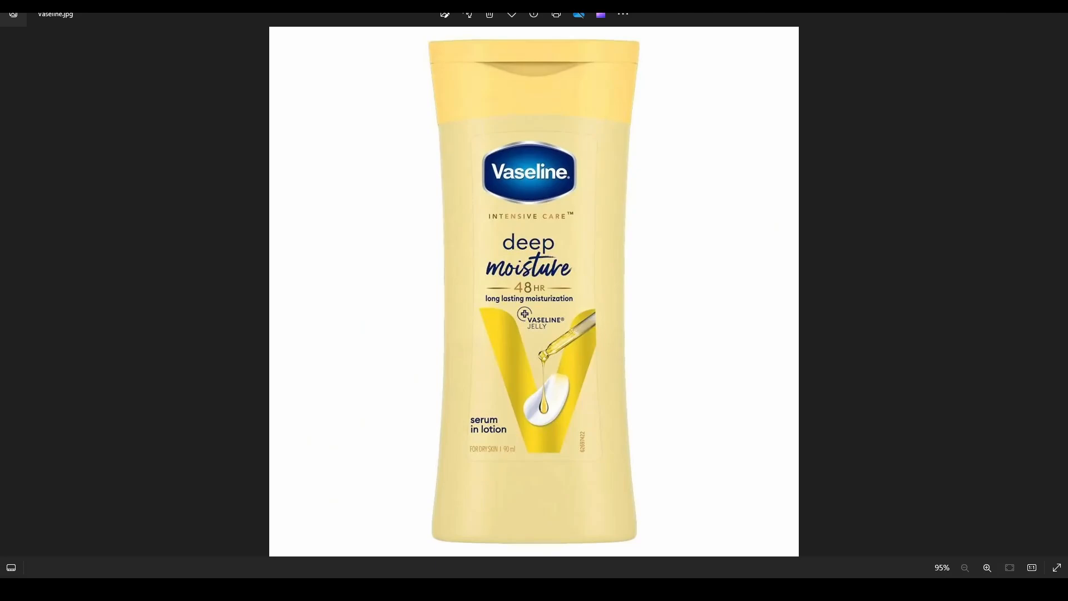
key(alt+Tab)
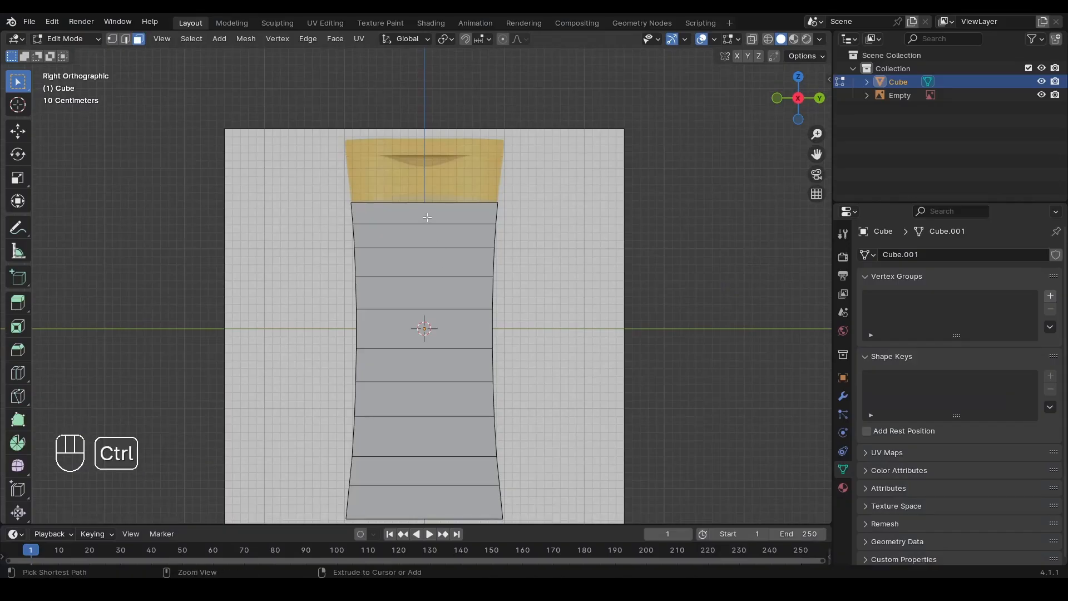
Add a vertical loop cut down the centre of the body's front face.
key(ctrl+r)
click(426, 217)
click(426, 217)
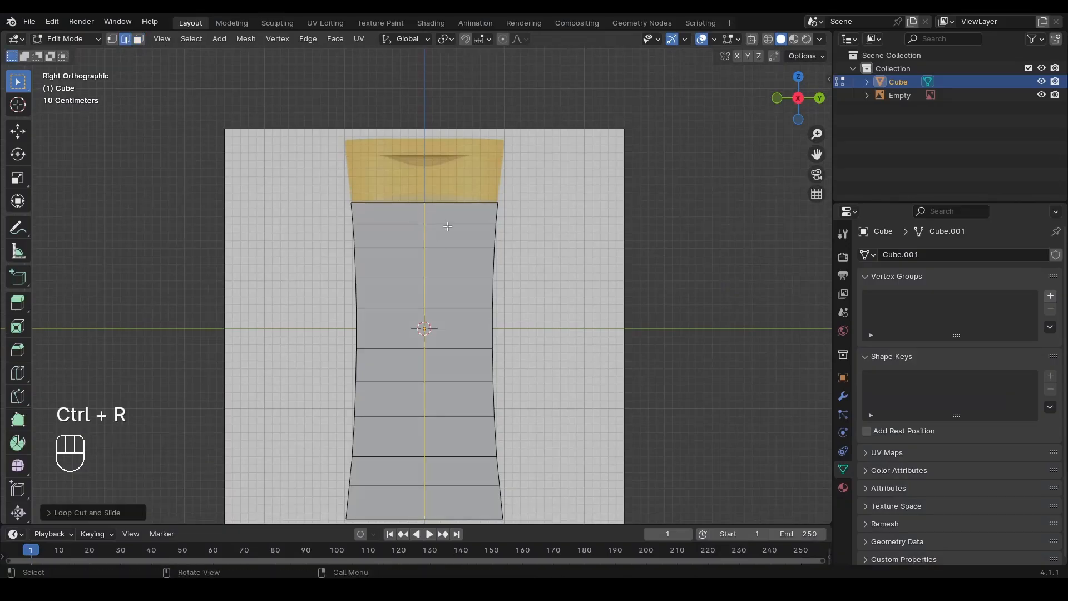
With X-ray display on, raise the top centre vertex about 0.1 m along Z to the peak of the reference seam.
scroll(448, 227, up, 7)
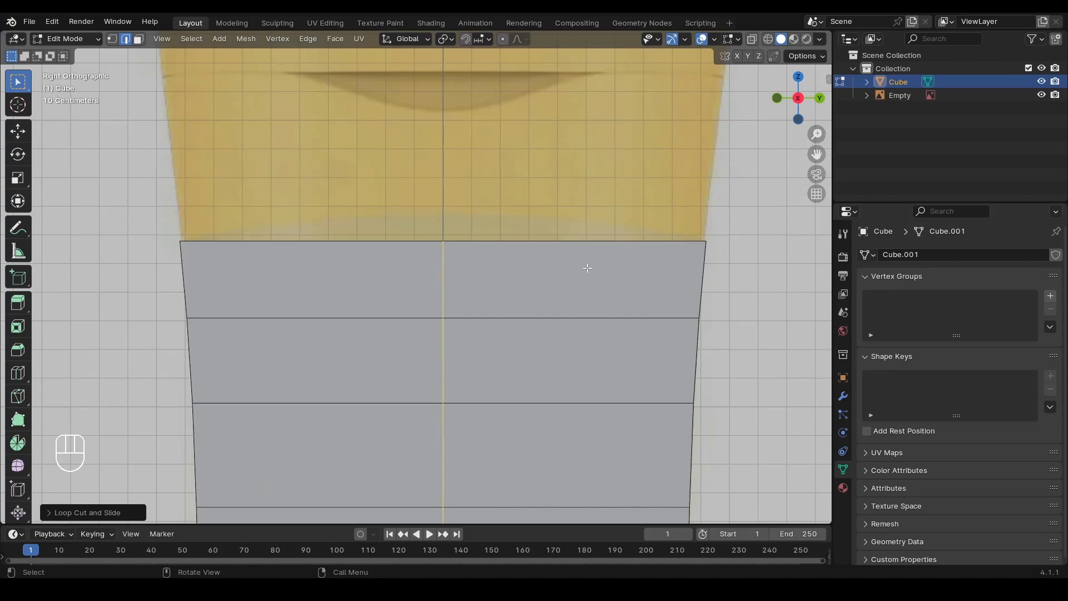
key(alt+z)
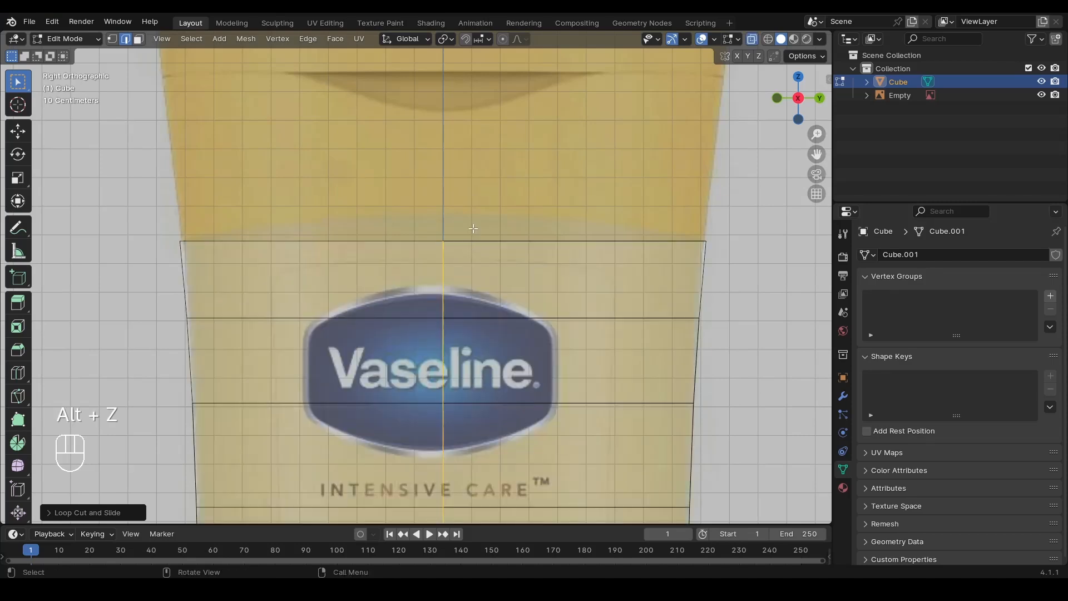
key(1)
click(450, 251)
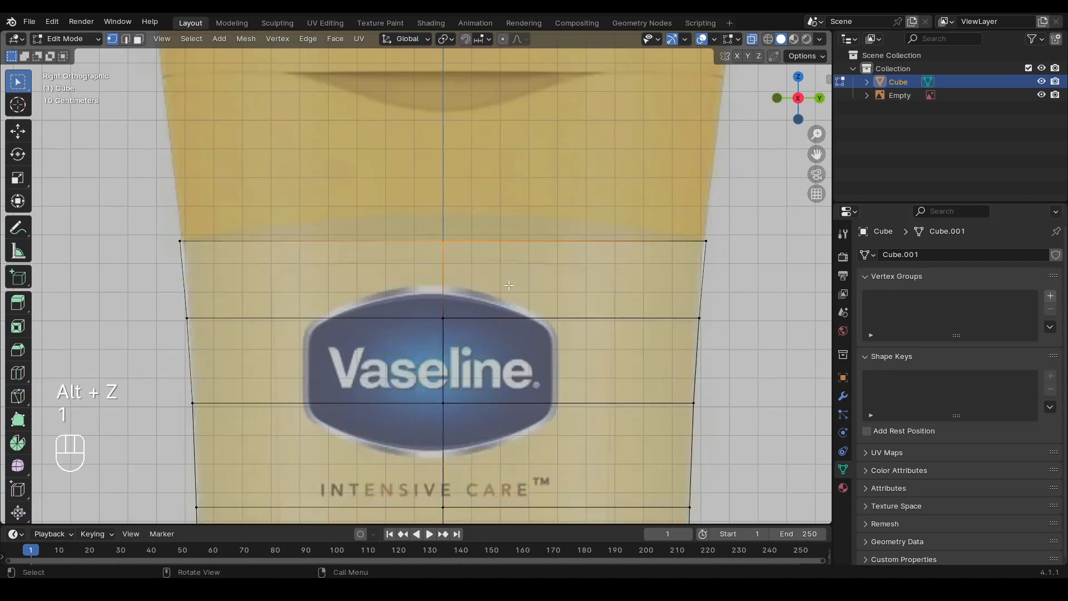
key(g)
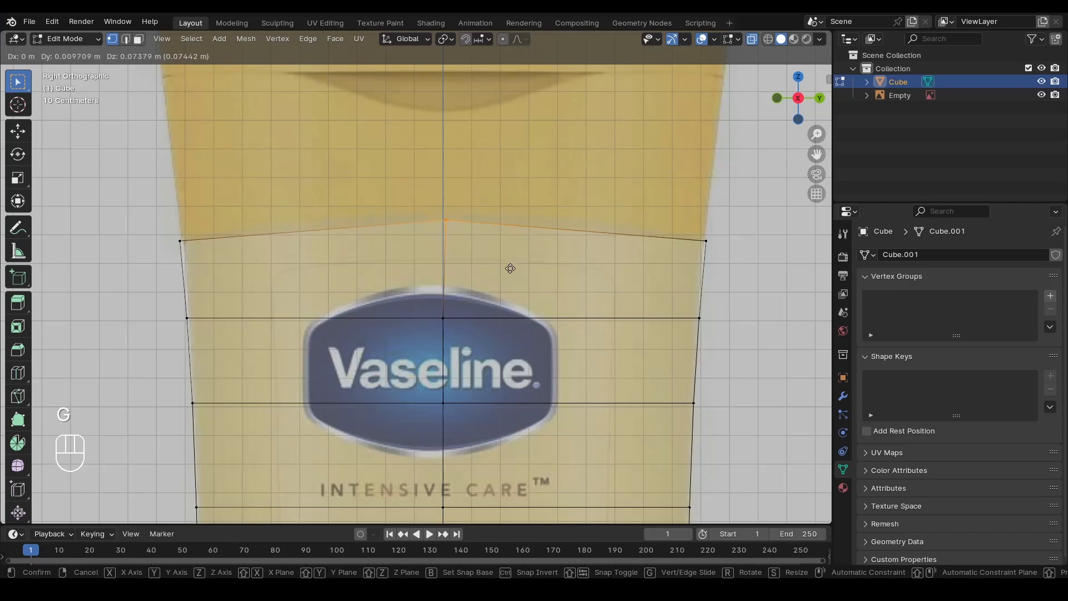
key(z)
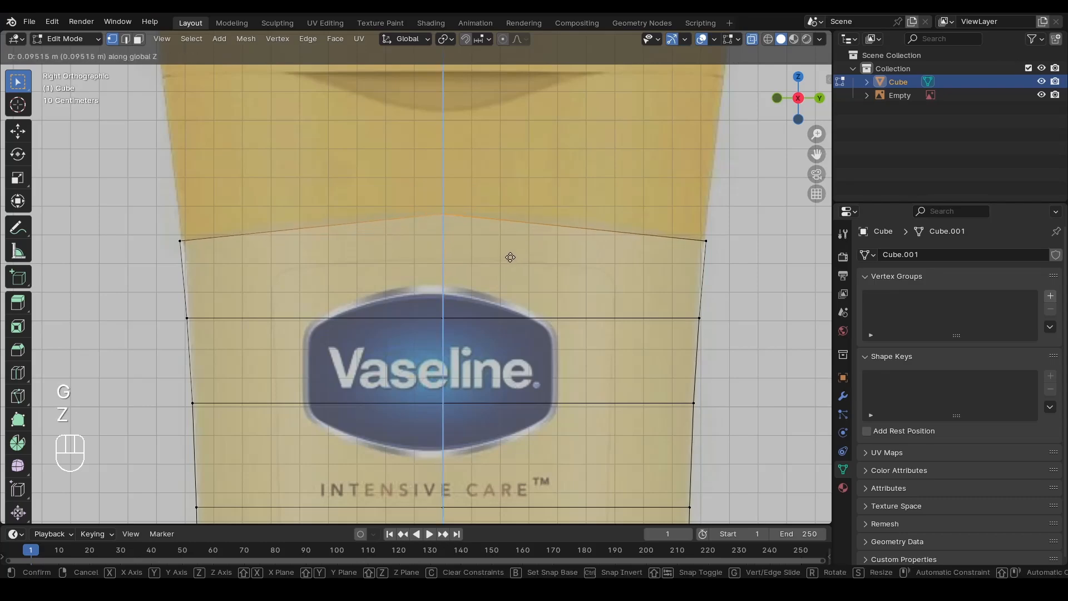
click(511, 255)
scroll(507, 262, down, 4)
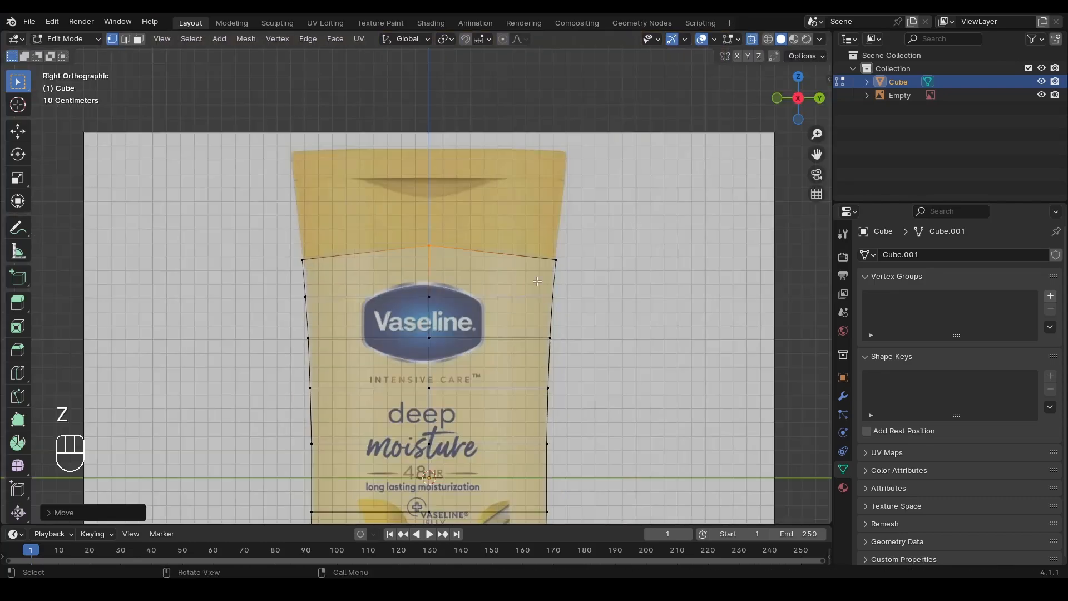
Turn off X-ray display and add a centred vertical loop cut in each half of the body's front face.
key(alt+z)
scroll(553, 231, up, 2)
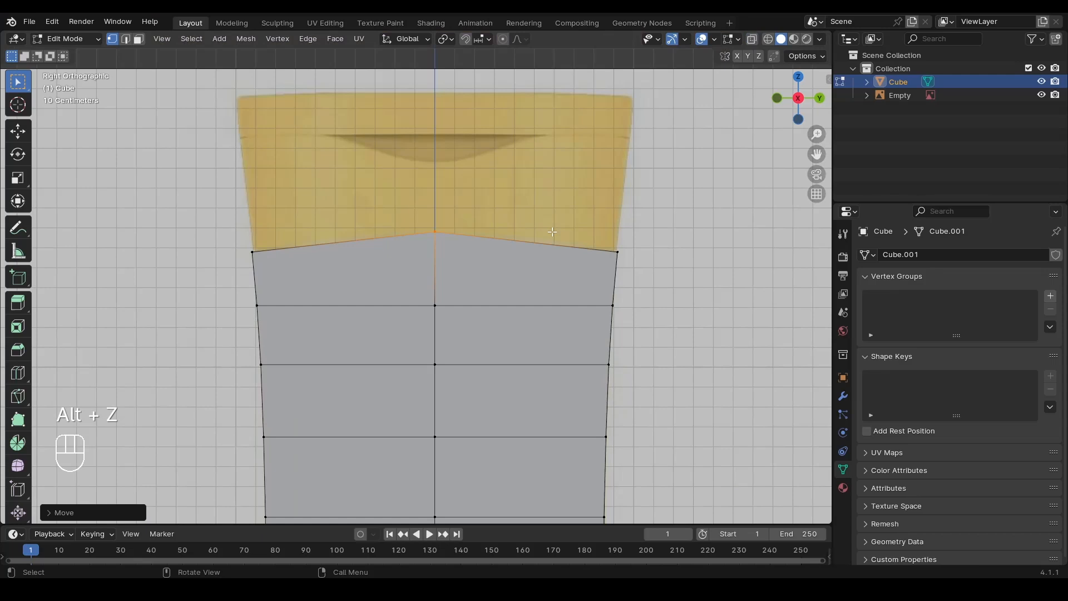
key(ctrl+r)
click(534, 267)
right_click(535, 266)
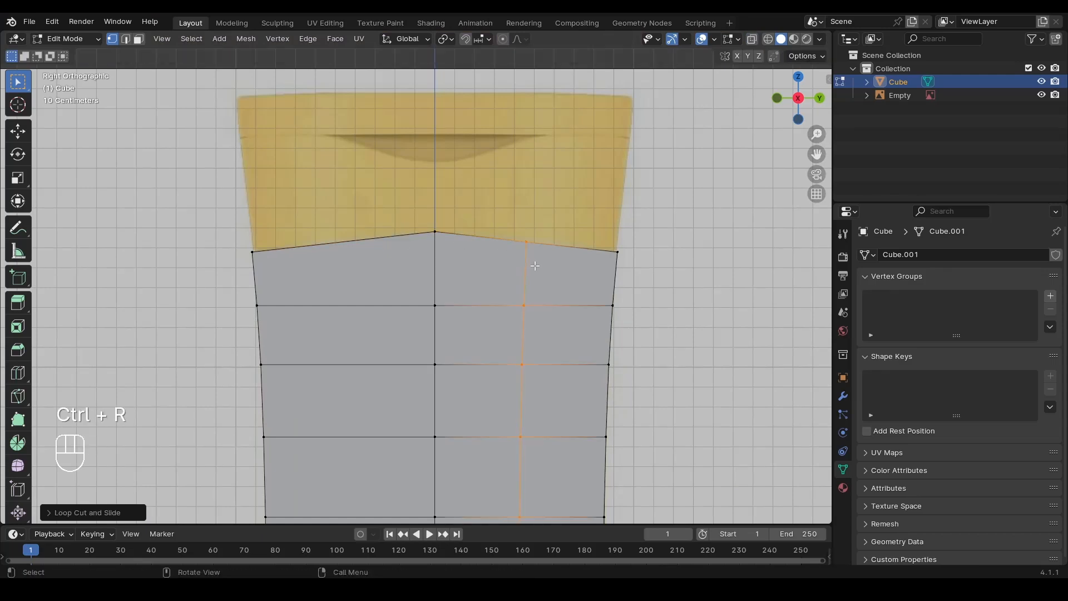
key(ctrl+r)
click(345, 261)
right_click(379, 271)
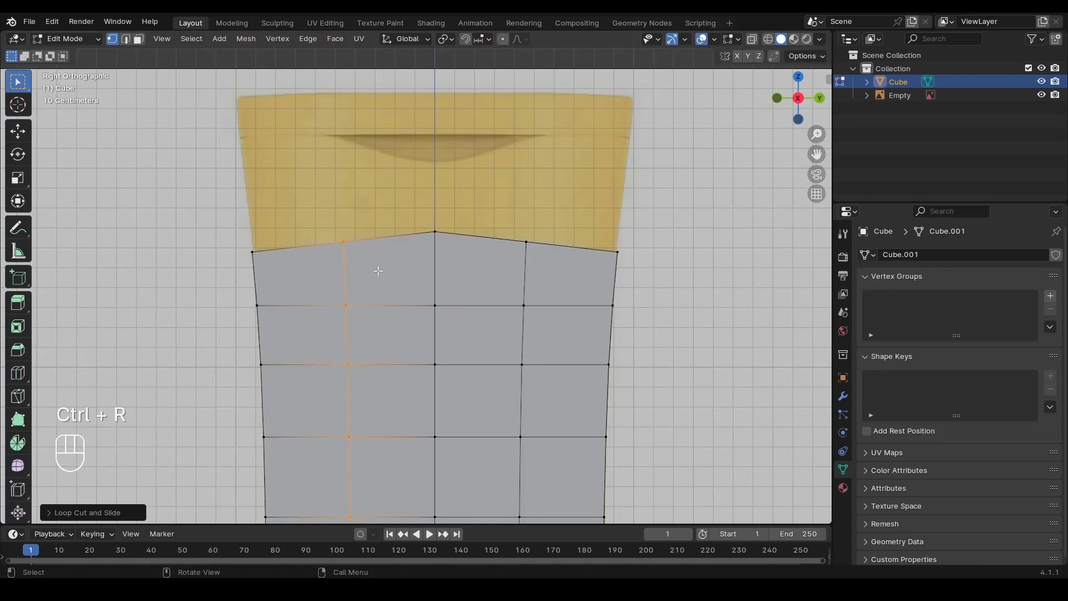
Select the top vertices of the two outer vertical loops and raise them slightly along Z to match the curved seam.
key(alt+z)
key(alt+z)
key(alt+z)
key(alt+z)
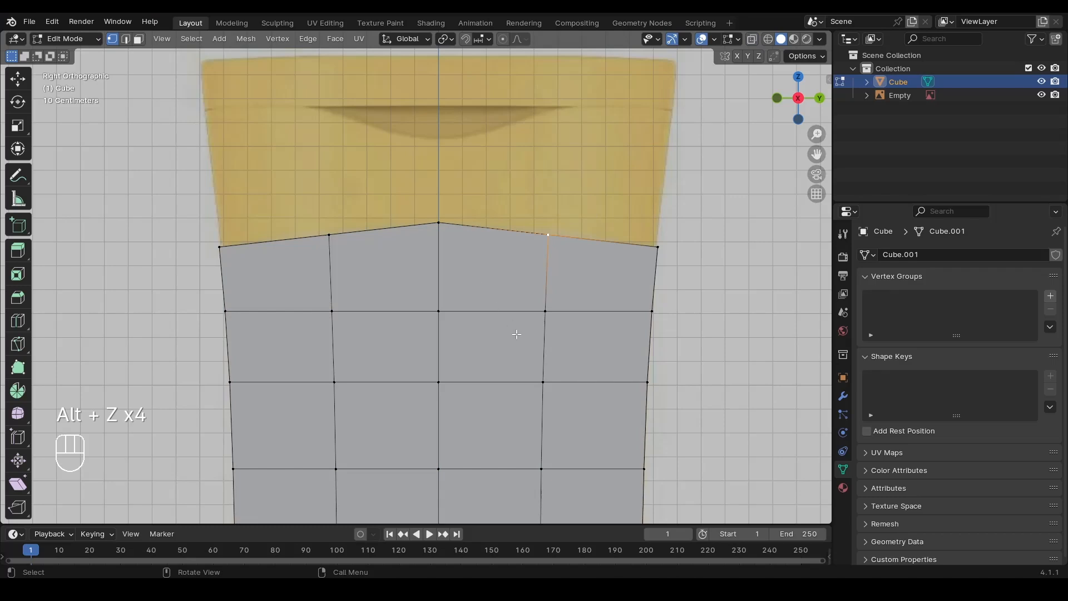
key(alt+z)
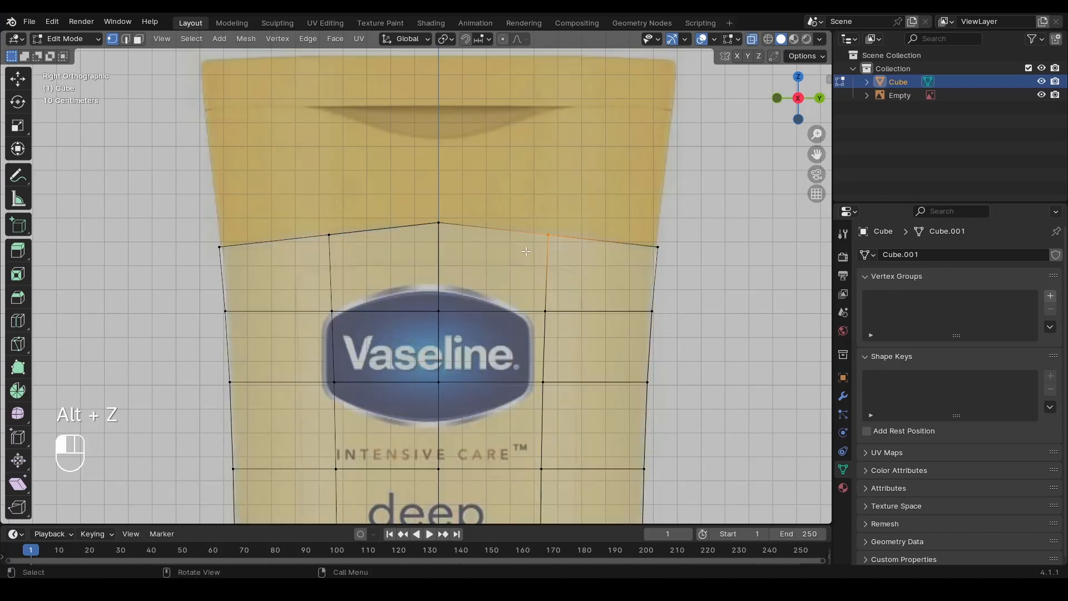
scroll(526, 252, up, 2)
key(alt+z)
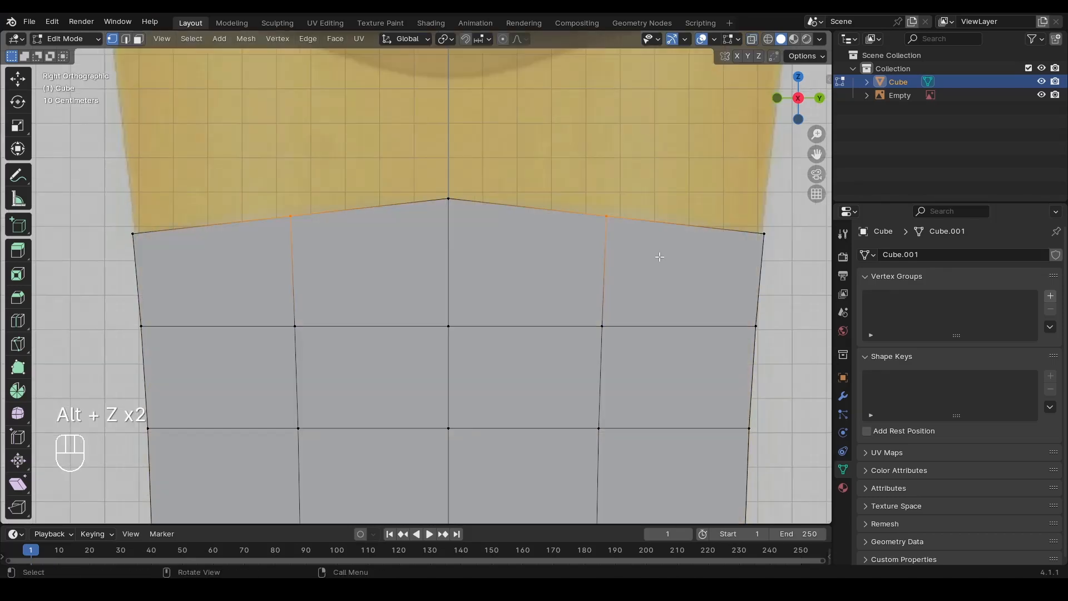
key(g)
key(z)
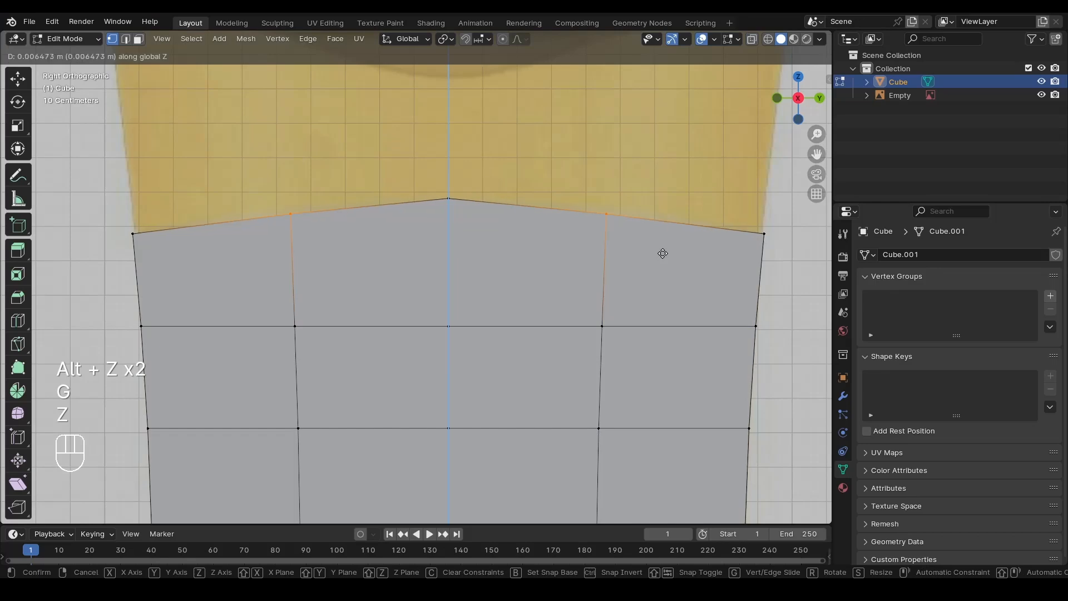
click(664, 251)
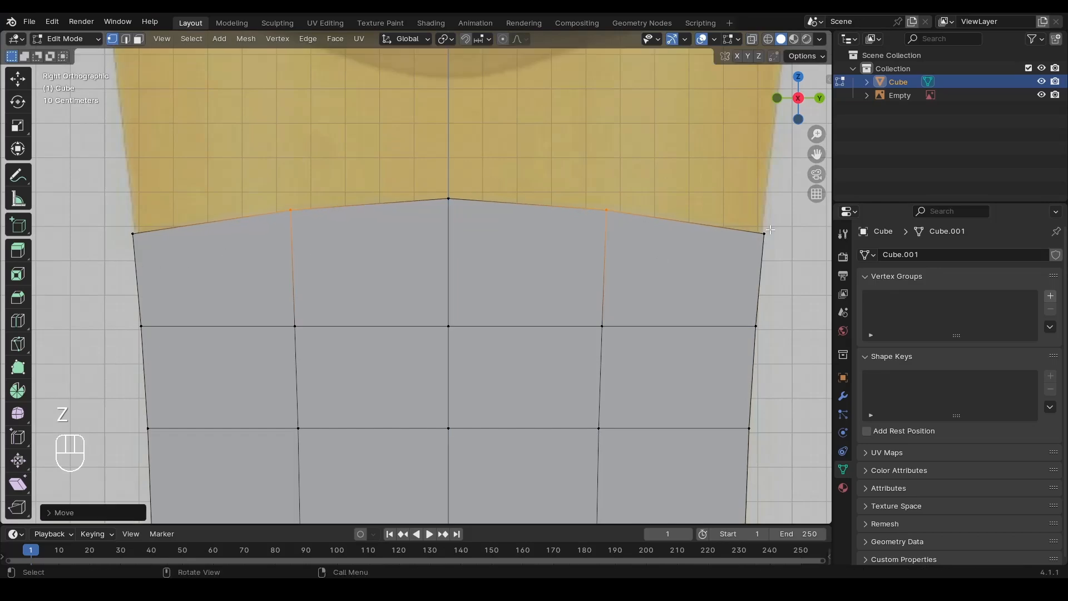
Leave Edit Mode and scale the body to 0.4 along X in the back orthographic view.
key(Tab)
scroll(526, 332, down, 10)
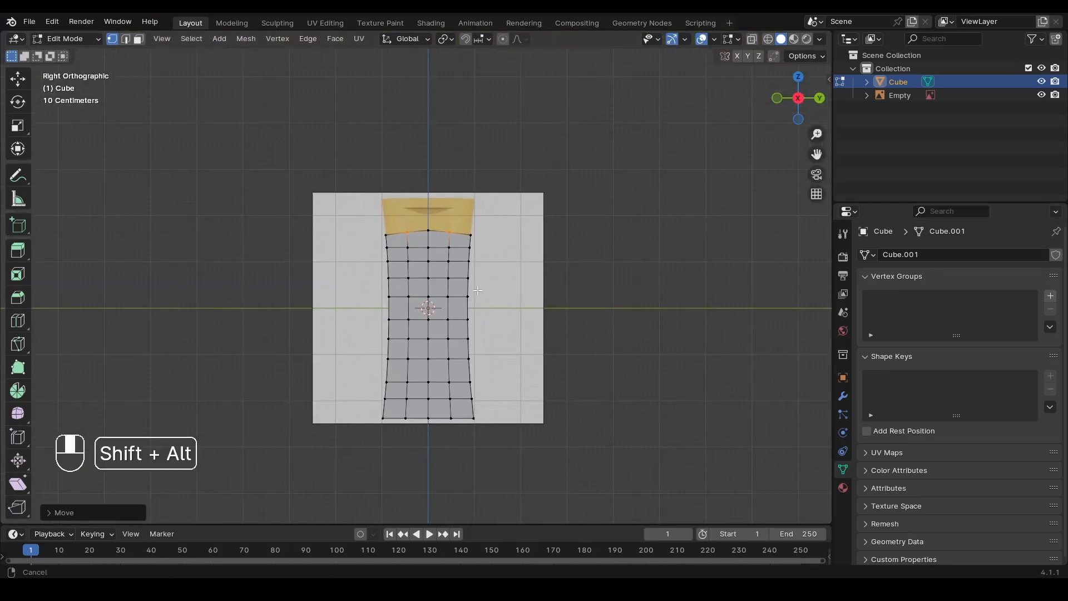
scroll(525, 332, up, 3)
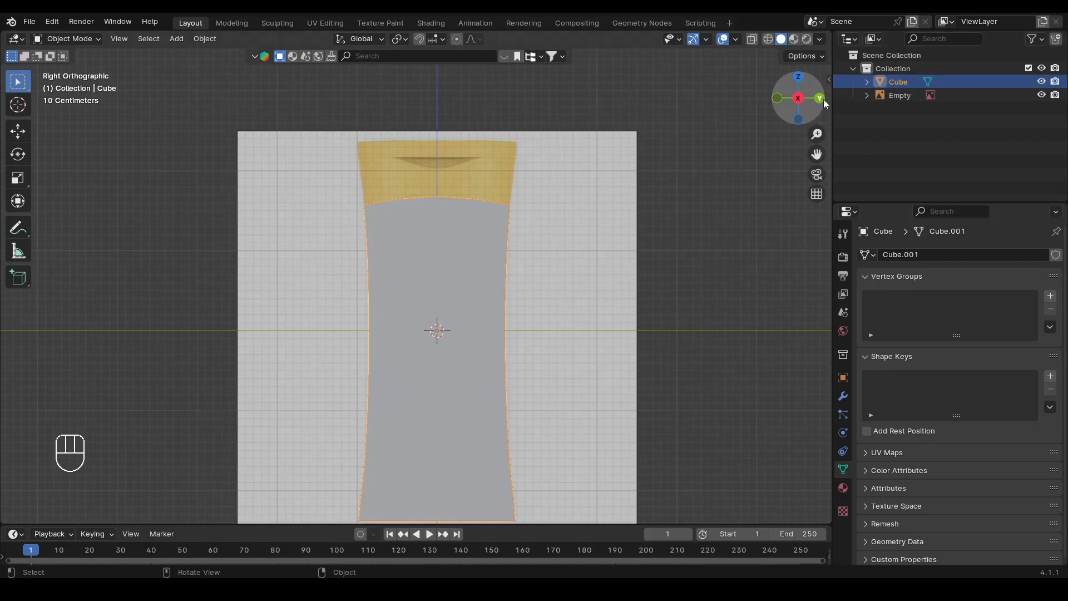
click(819, 98)
scroll(535, 246, down, 3)
shift+middle_drag(448, 287, 452, 237)
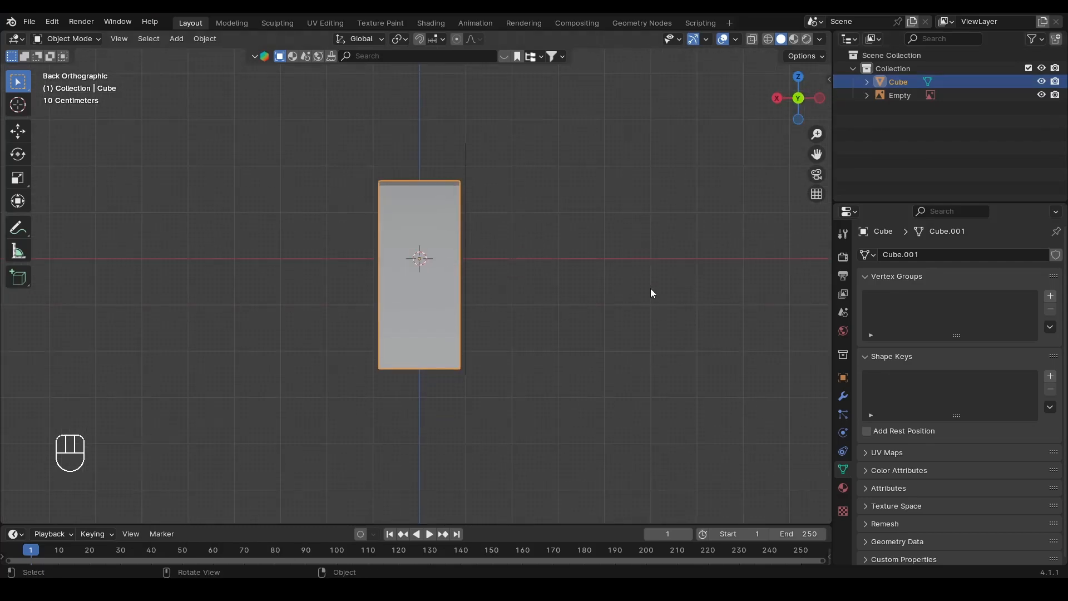
key(s)
key(x)
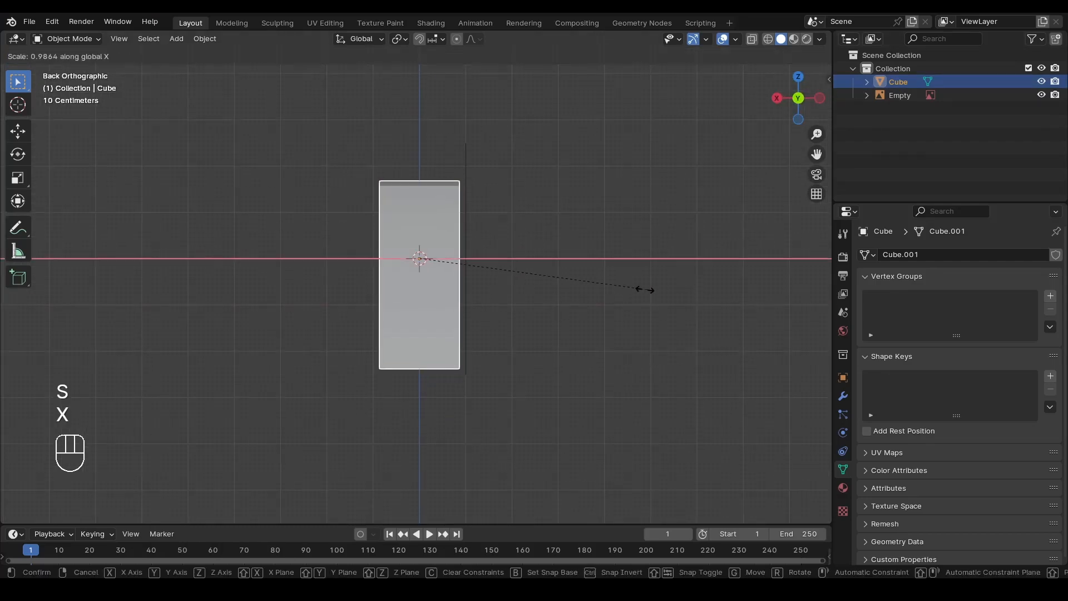
key(ctrl)
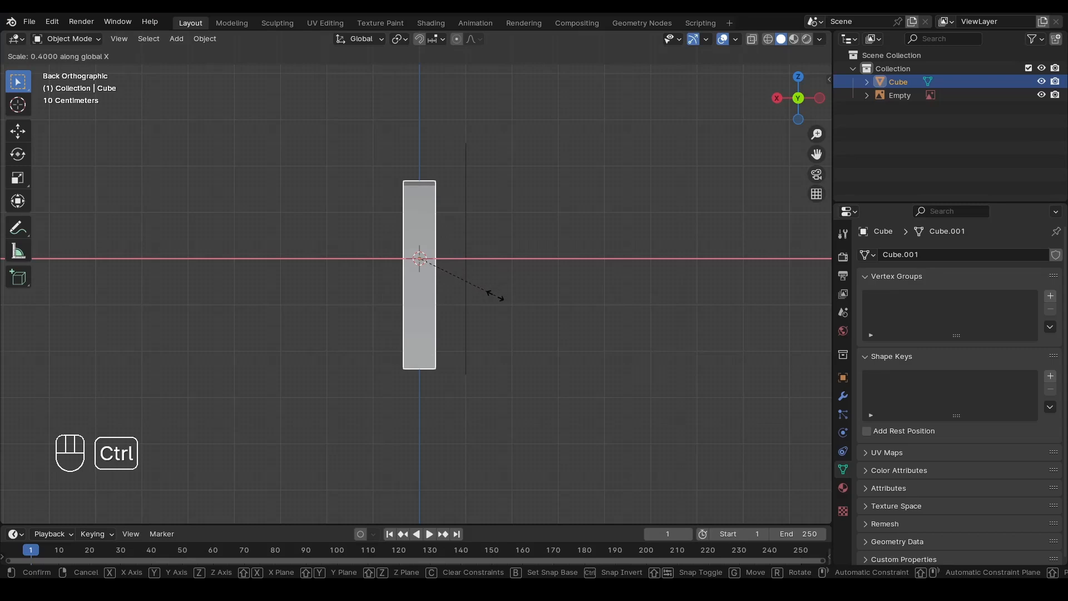
click(495, 295)
Scale the body slightly thinner along X and check its proportions in perspective against the reference image.
scroll(485, 245, up, 4)
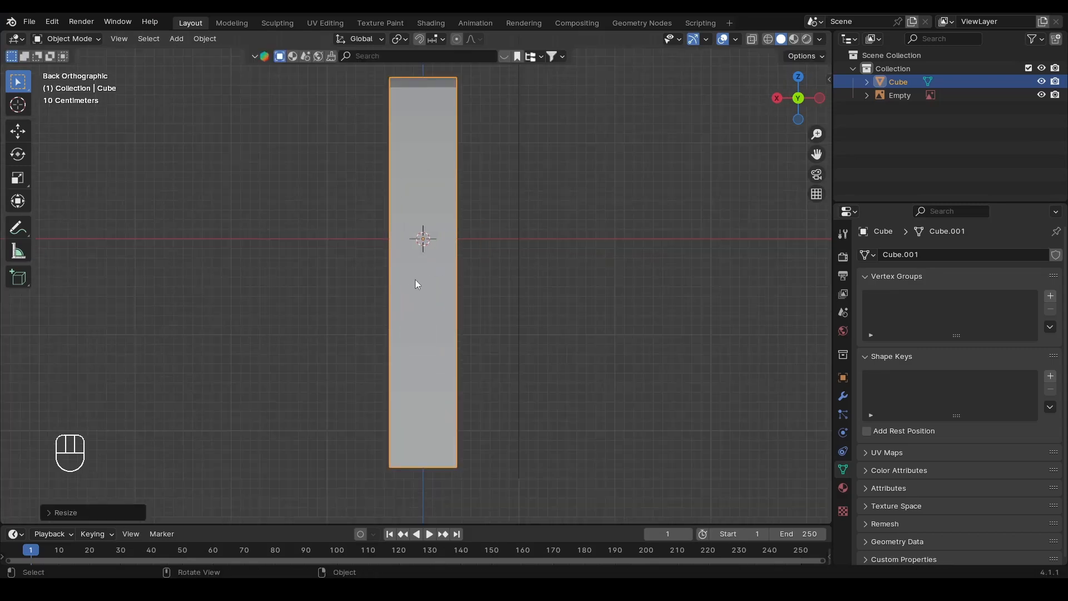
alt+middle_drag(416, 275, 470, 216)
scroll(484, 201, up, 3)
key(s)
key(x)
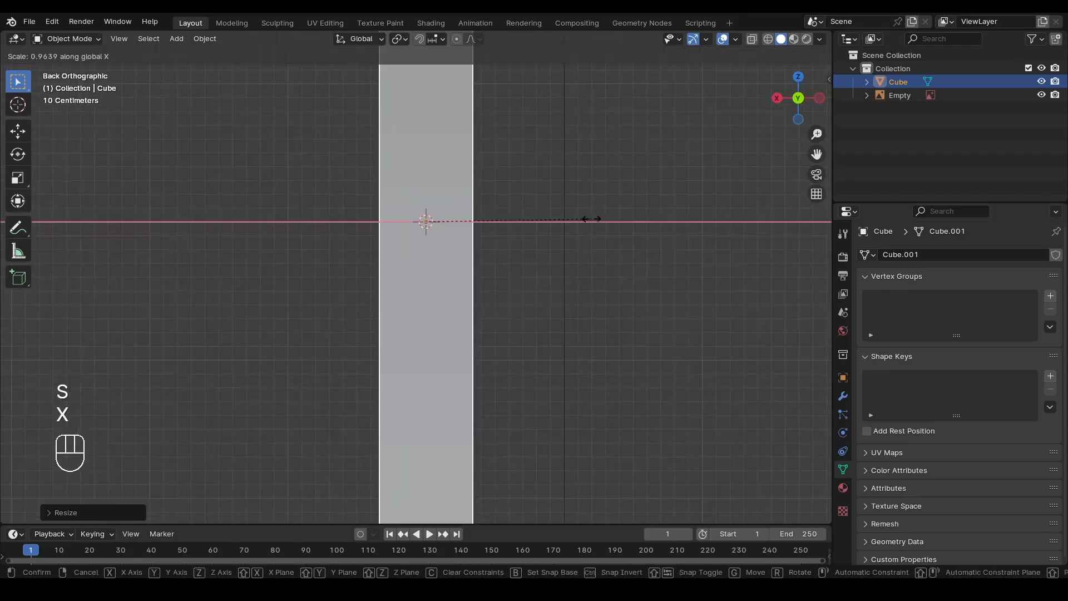
click(579, 223)
scroll(390, 309, down, 4)
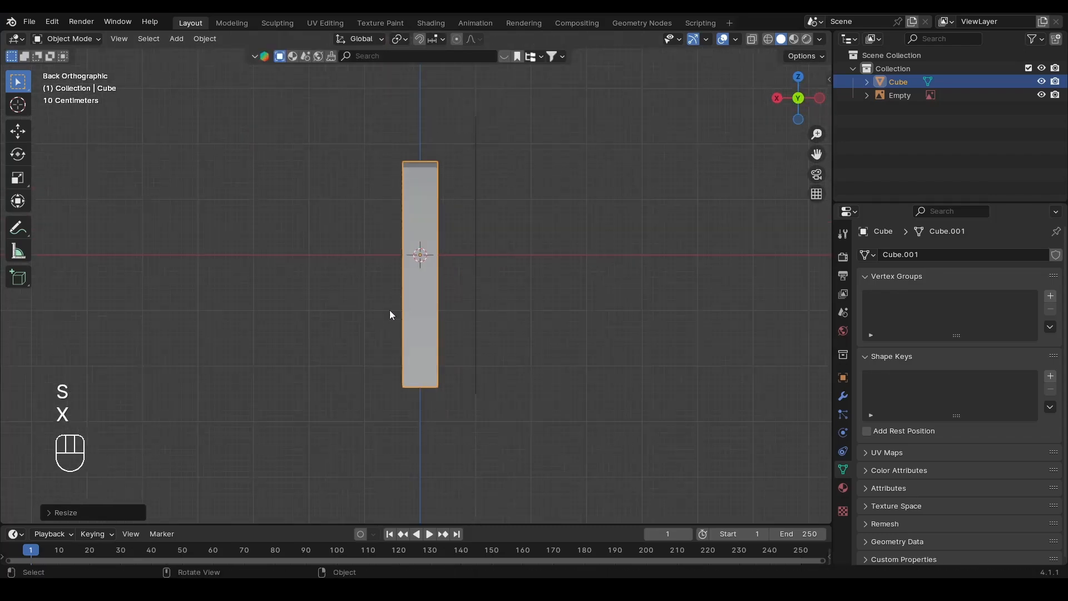
alt+middle_drag(389, 309, 494, 371)
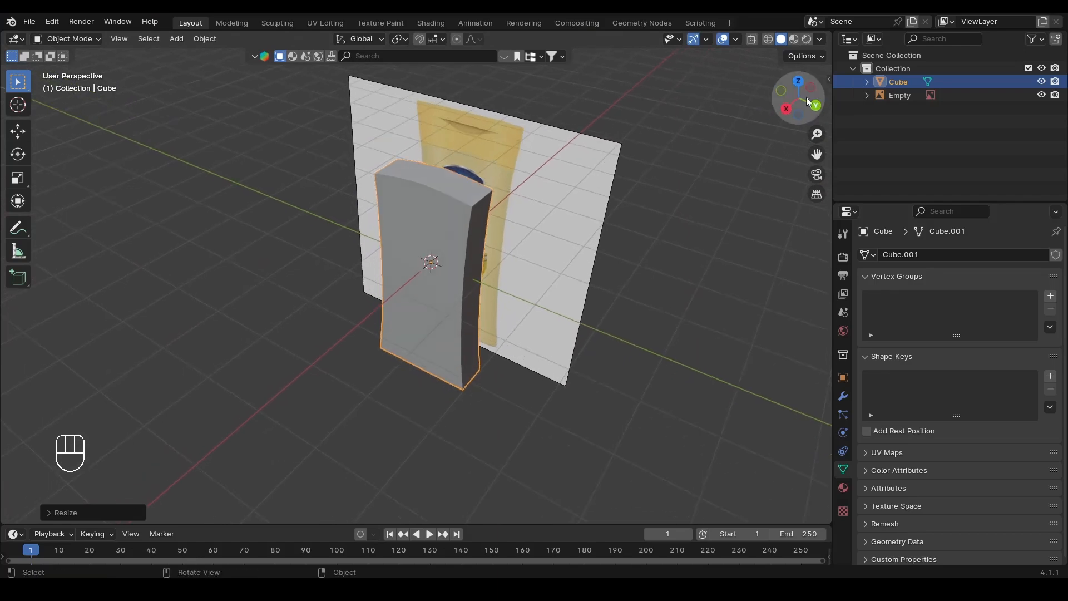
Save the file and compare the body with the reference image in the right orthographic view.
click(790, 109)
scroll(482, 275, up, 4)
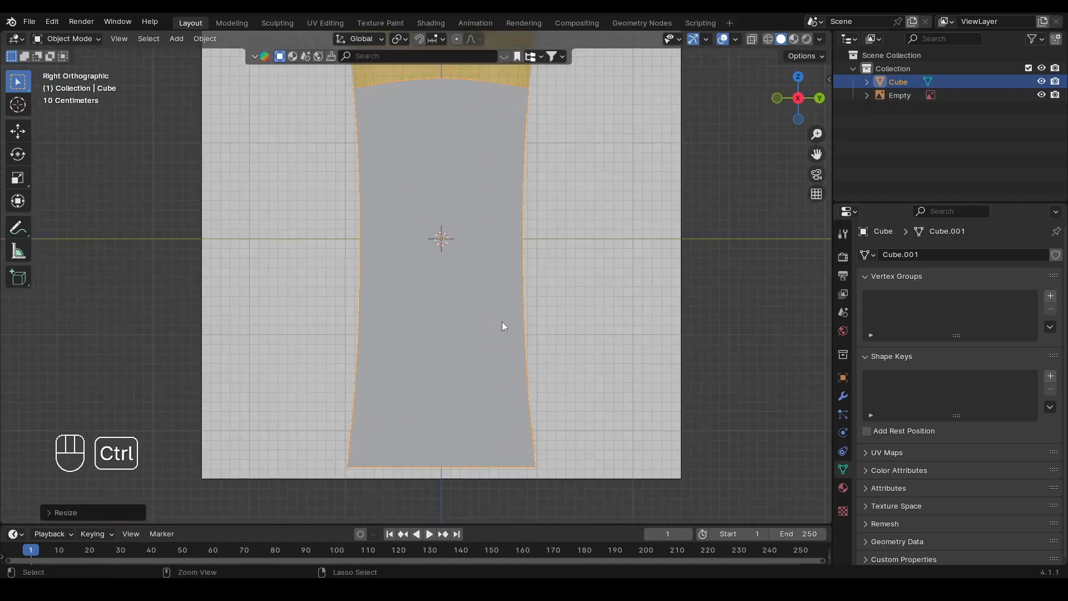
key(ctrl+s)
scroll(502, 322, down, 3)
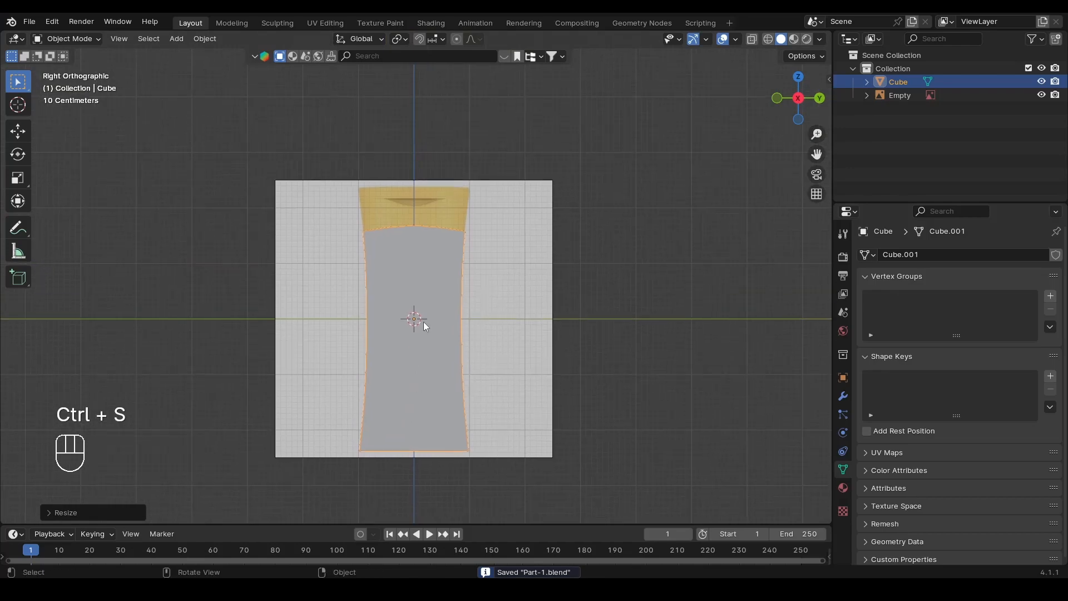
alt+middle_drag(423, 321, 422, 243)
scroll(664, 192, up, 3)
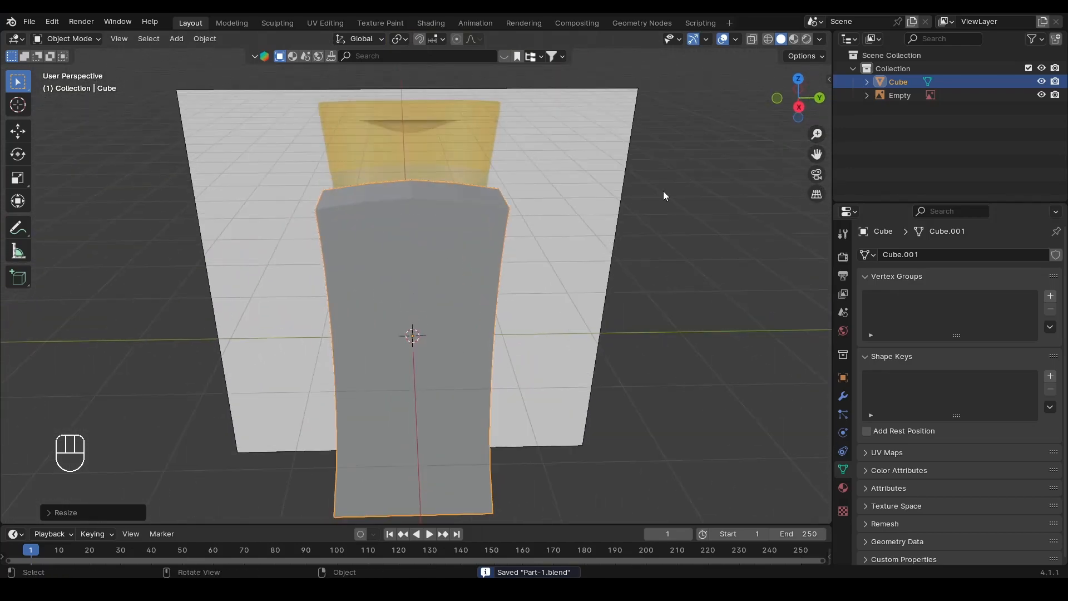
click(799, 107)
scroll(532, 262, down, 4)
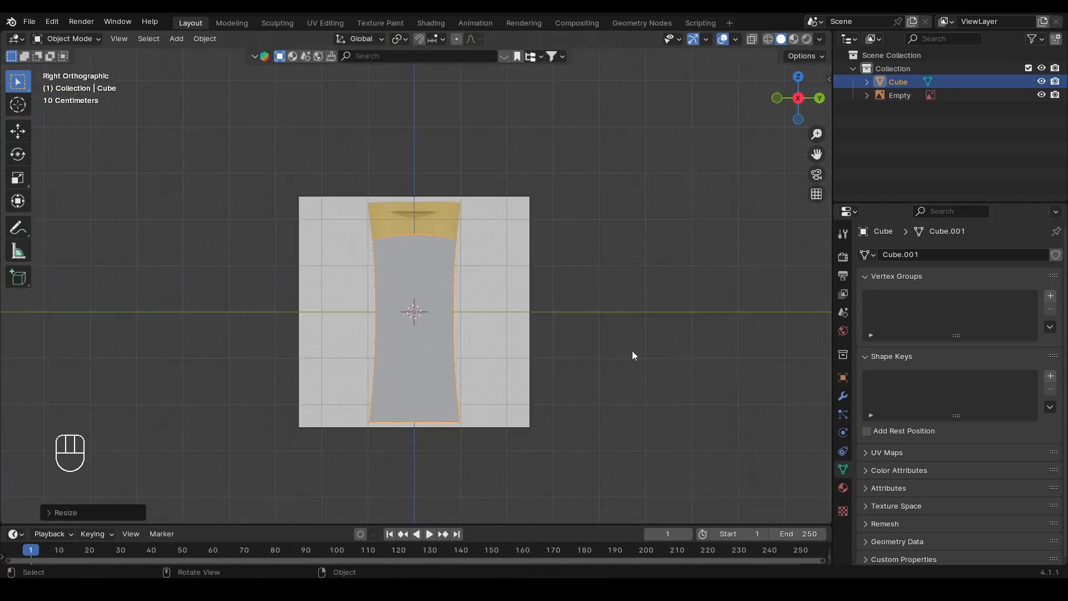
Add a Subdivision Surface modifier to the body with viewport and render levels both set to 3.
click(843, 396)
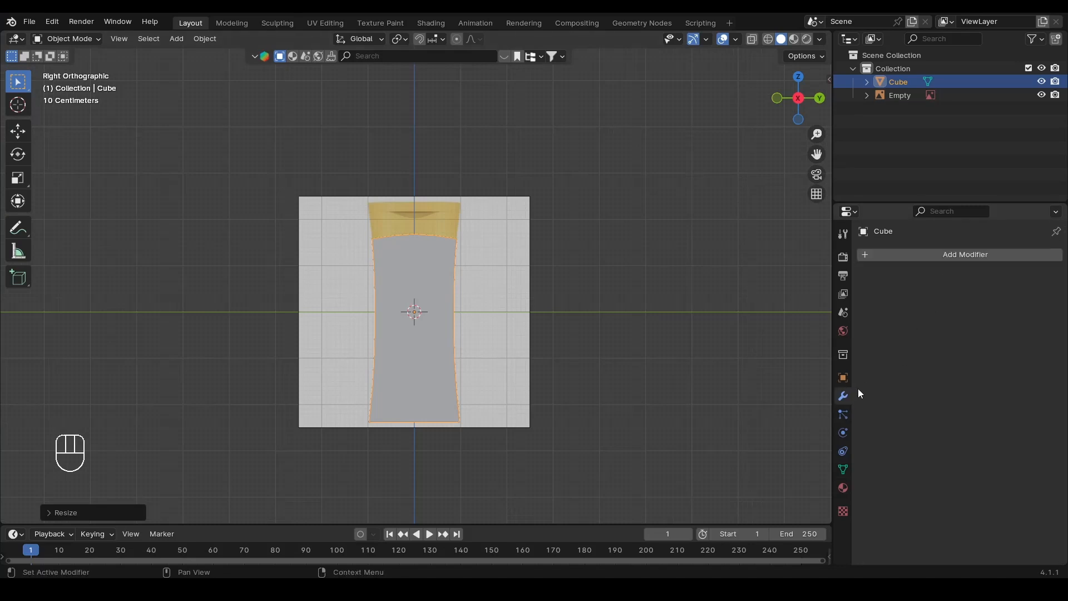
click(932, 255)
click(934, 255)
click(832, 278)
scroll(594, 293, up, 3)
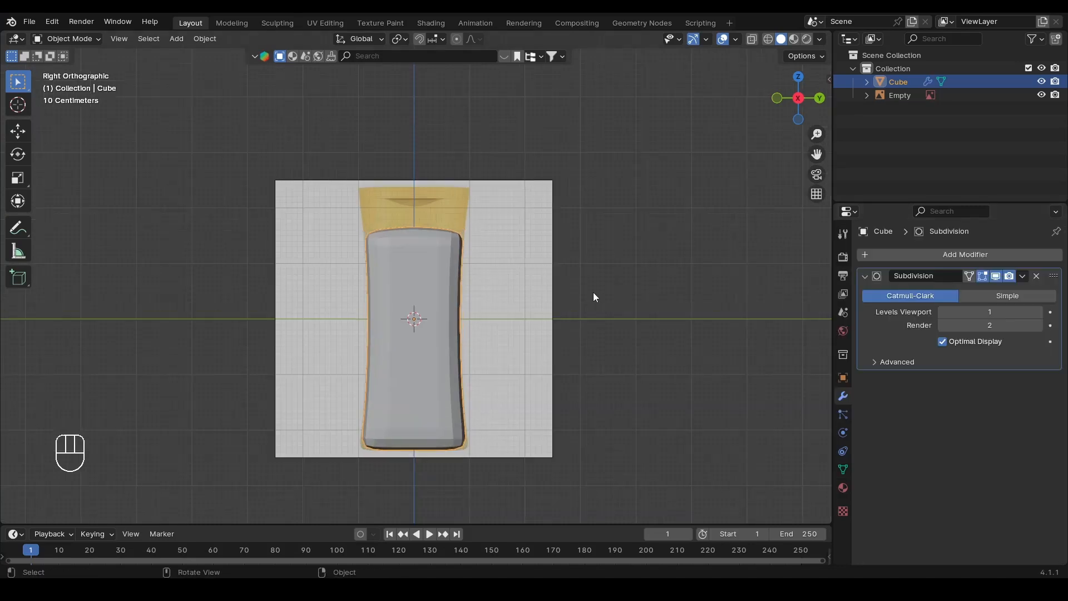
click(1040, 312)
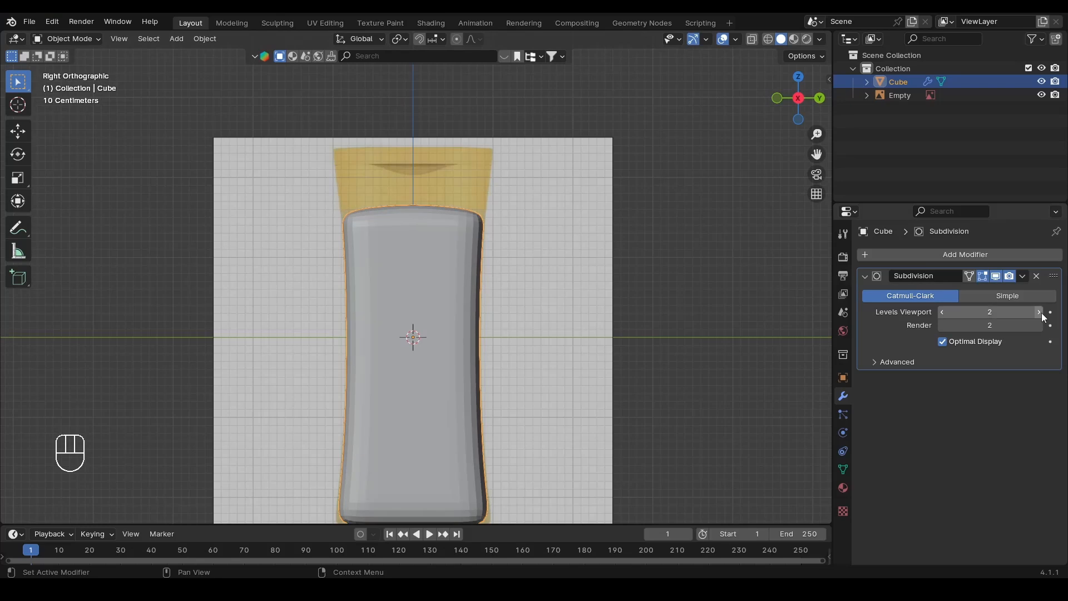
click(1039, 312)
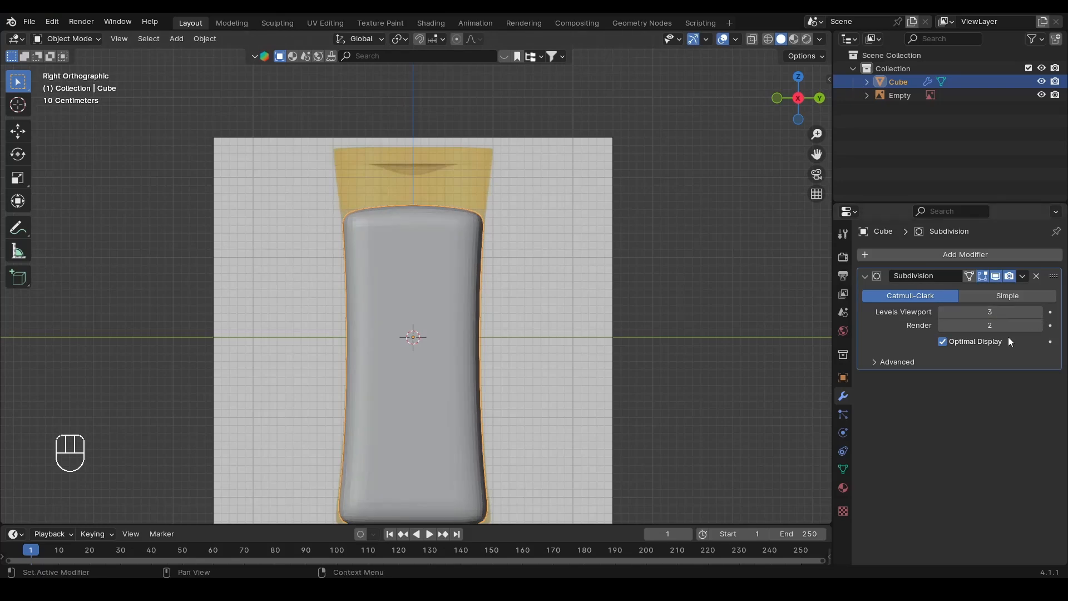
click(1039, 326)
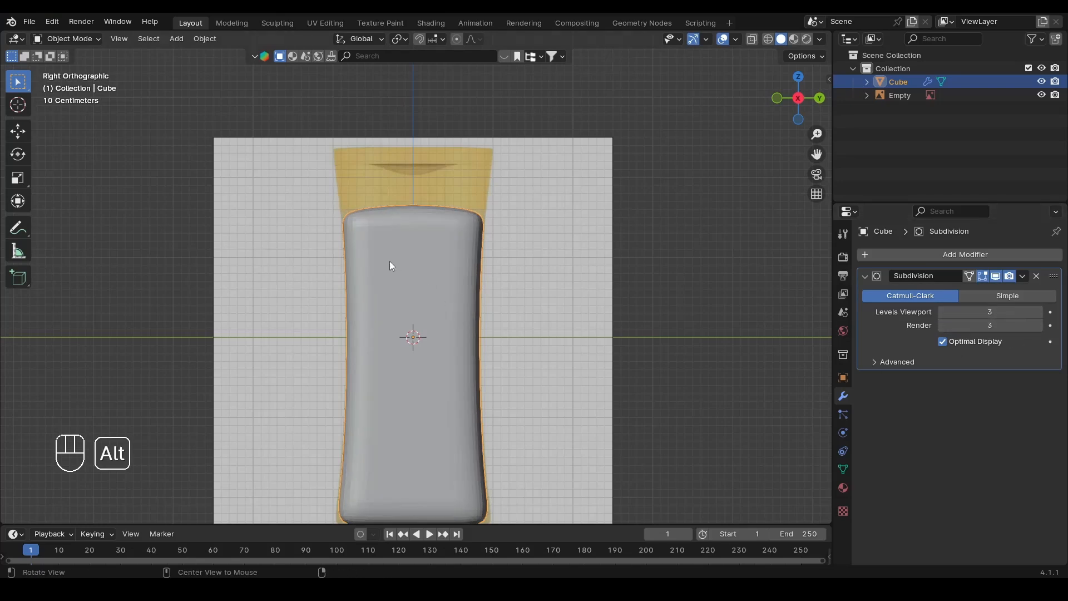
Shade the body smooth and check its outline against the reference image in the right orthographic view.
alt+middle_drag(389, 261, 426, 255)
right_click(426, 255)
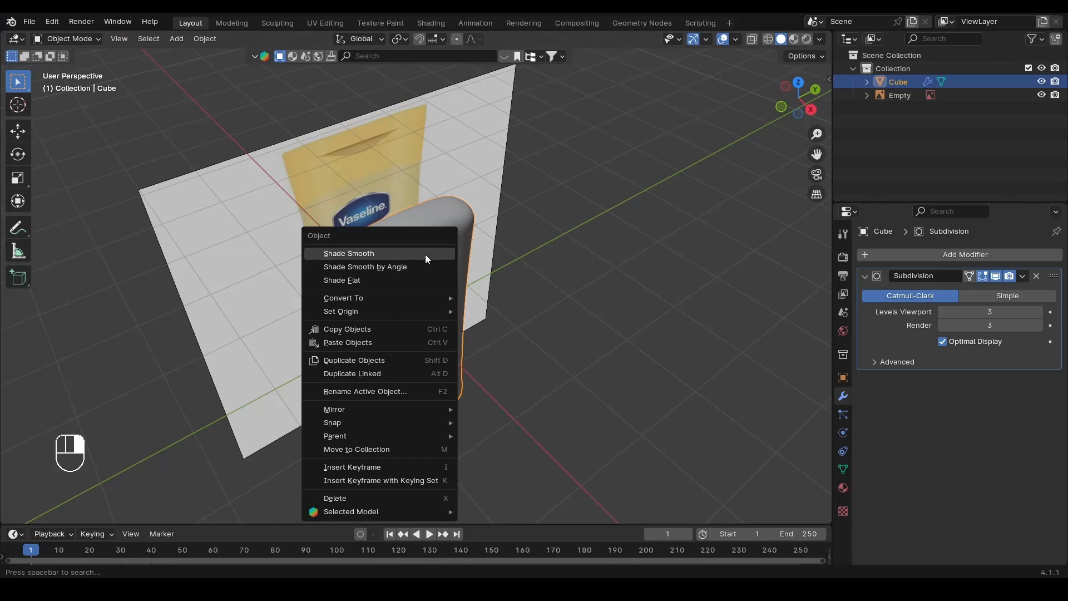
click(354, 255)
middle_drag(627, 246, 354, 247)
click(792, 109)
scroll(483, 329, up, 3)
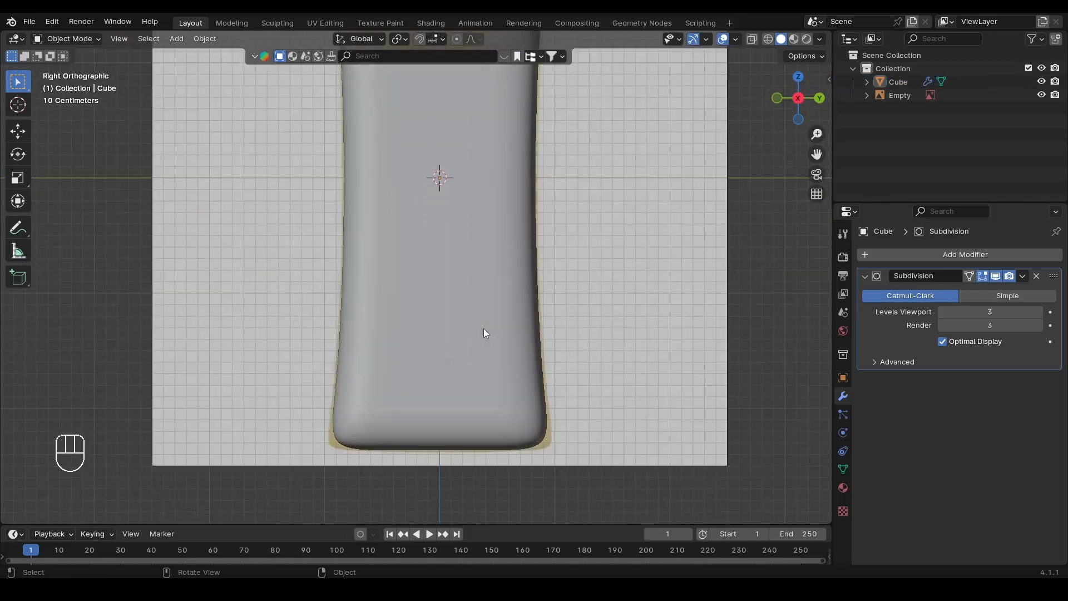
scroll(484, 331, down, 4)
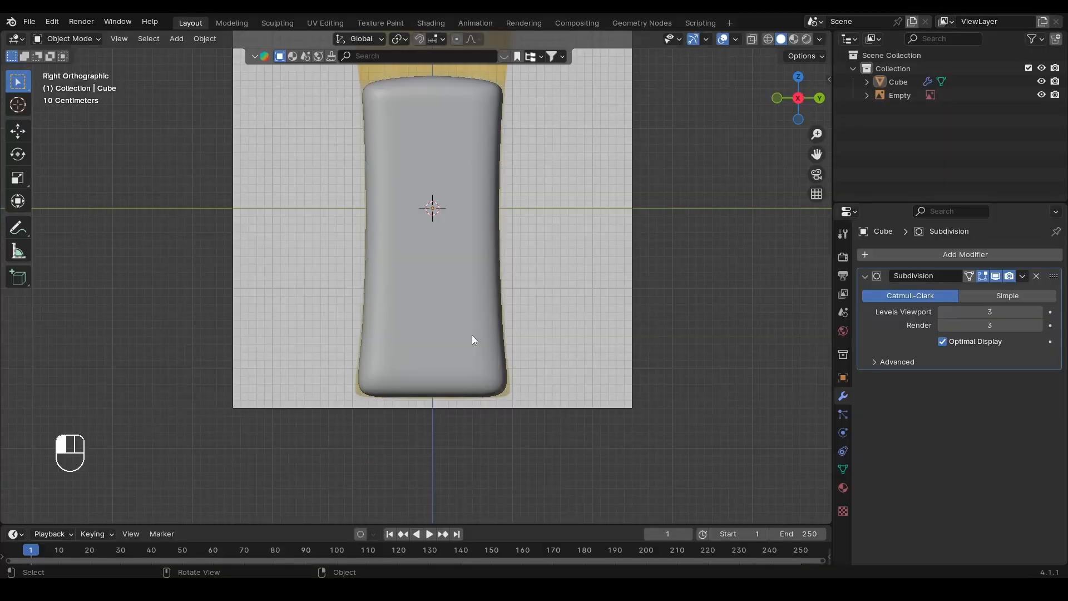
In Edit Mode, select the full column of faces on both narrow sides of the body.
click(472, 340)
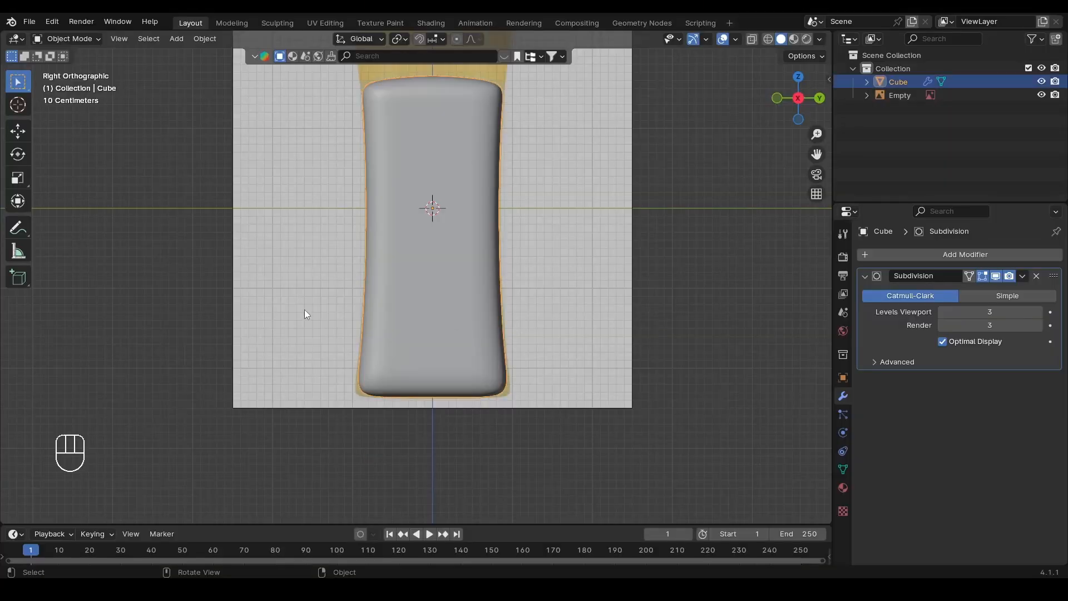
key(Tab)
alt+drag(305, 309, 532, 288)
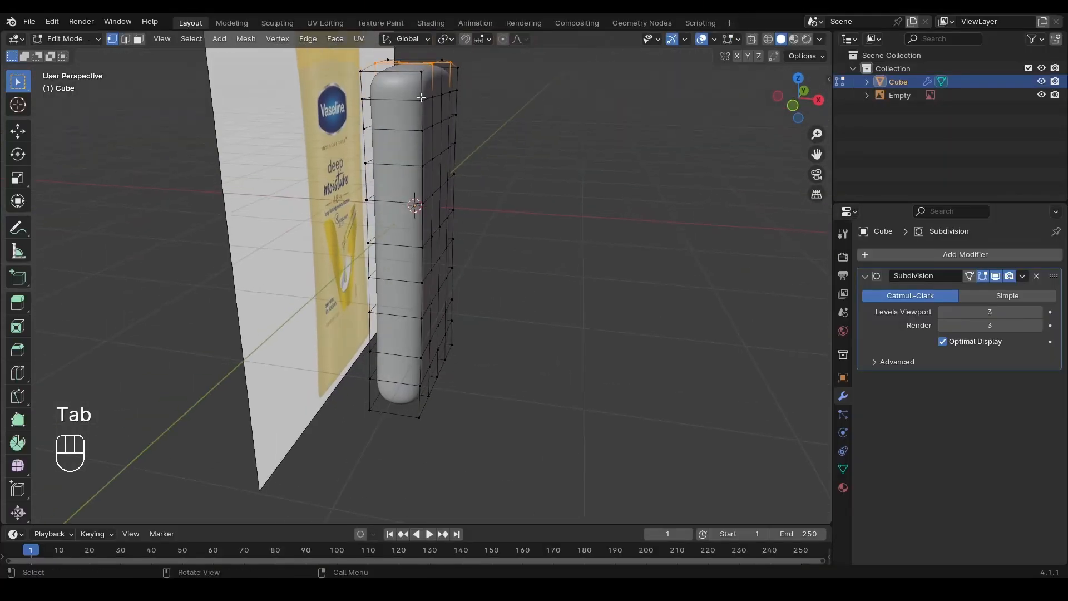
key(3)
ctrl+click(396, 401)
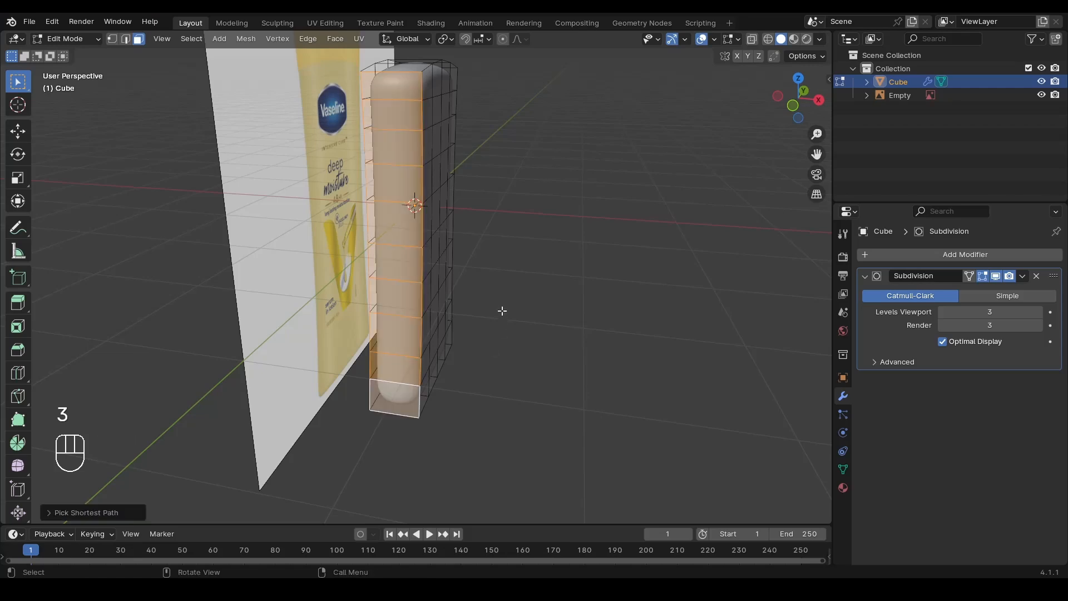
alt+drag(501, 310, 327, 246)
shift+click(481, 77)
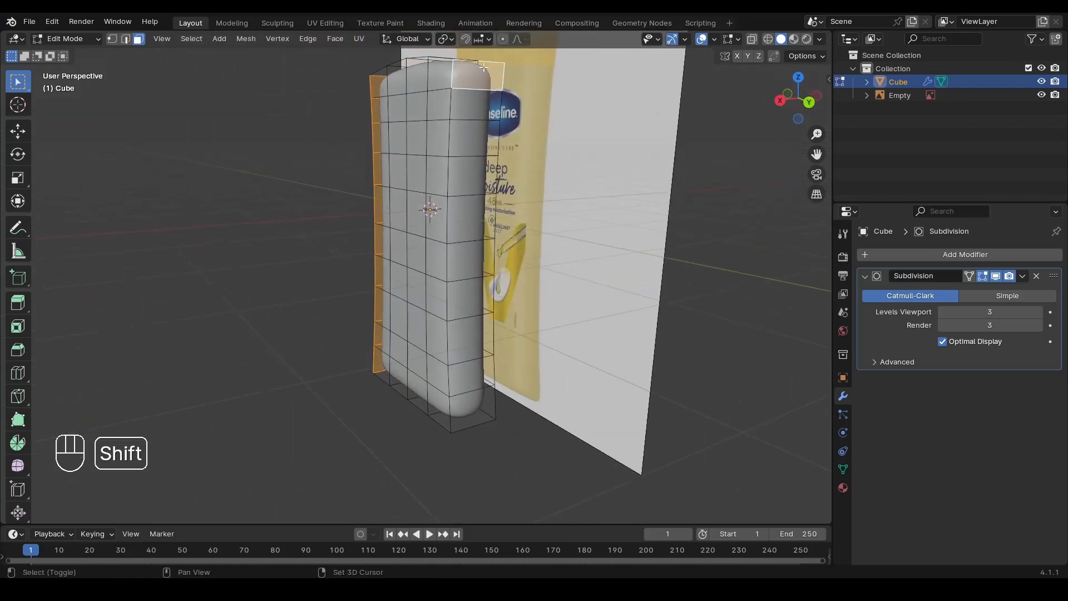
ctrl+click(473, 406)
alt+drag(472, 406, 564, 329)
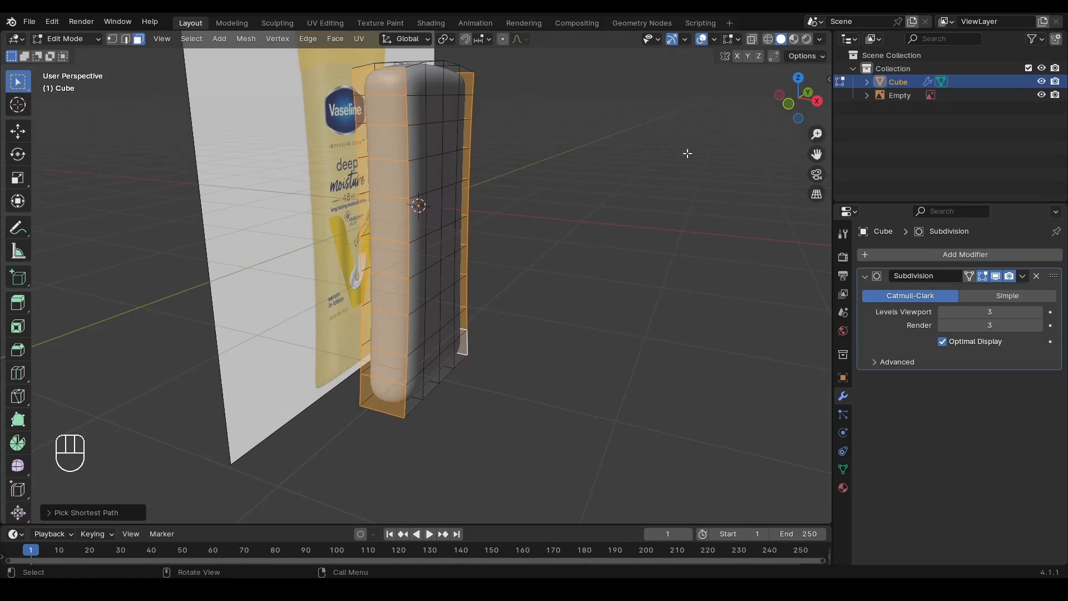
Scale the selected side faces inward along X in the top view, comparing the shape before and after.
click(799, 79)
alt+shift+drag(515, 224, 516, 244)
scroll(604, 351, up, 3)
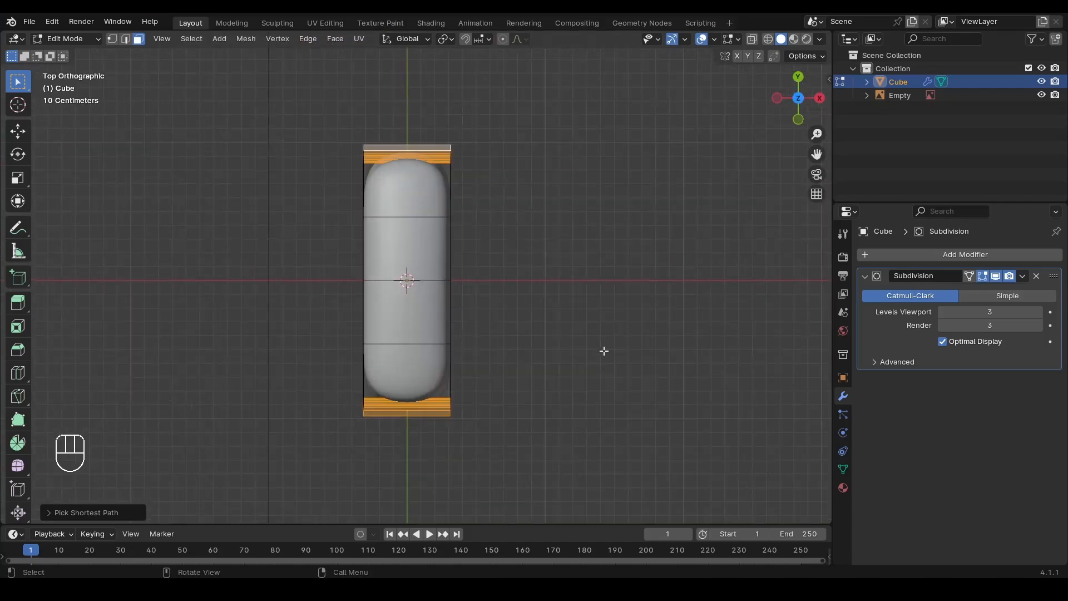
key(s)
key(x)
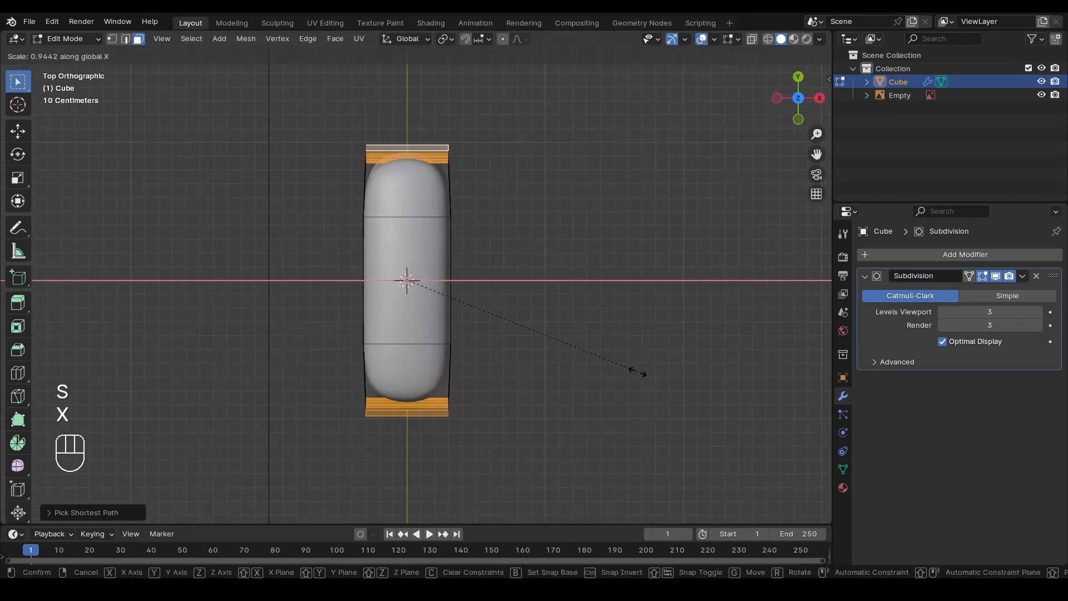
click(572, 376)
scroll(427, 174, up, 3)
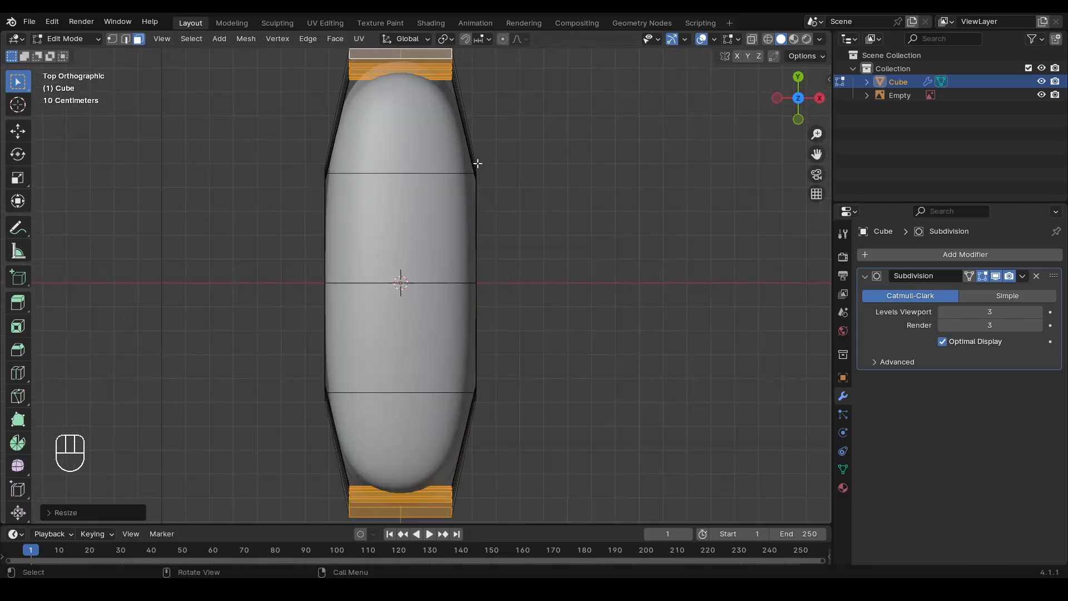
key(ctrl+z)
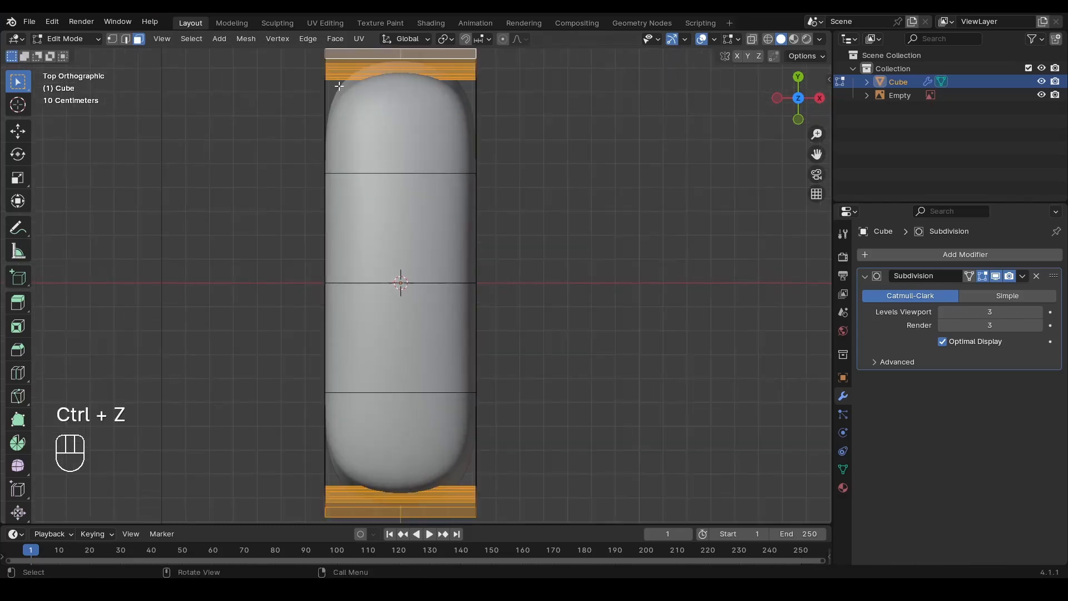
key(ctrl+shift+z)
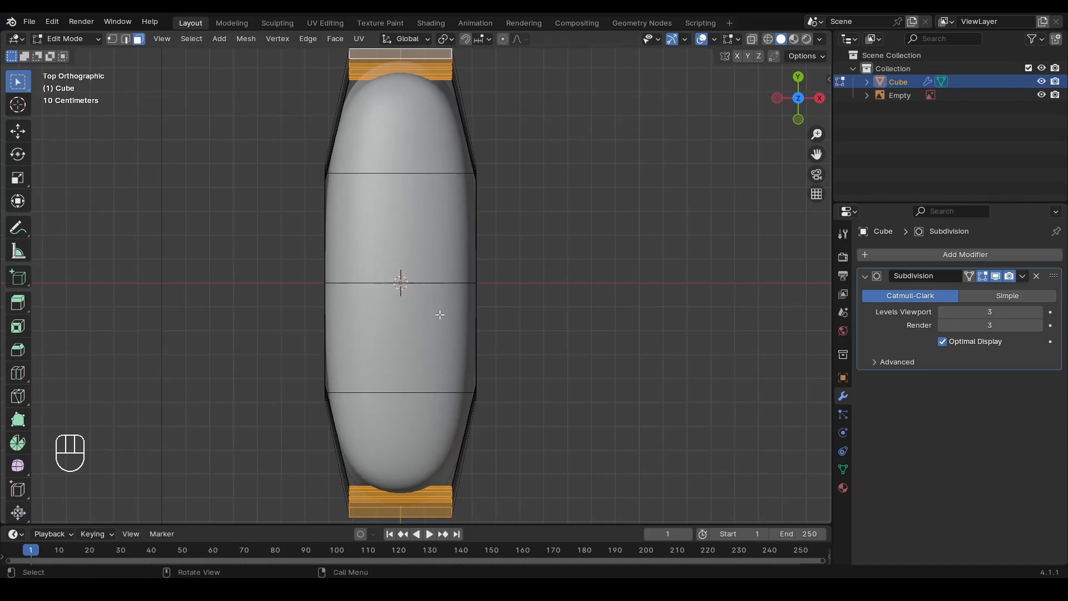
Select the body's central vertical edge loop, scale it along X to about 1.06 and leave Edit Mode.
key(2)
click(438, 282)
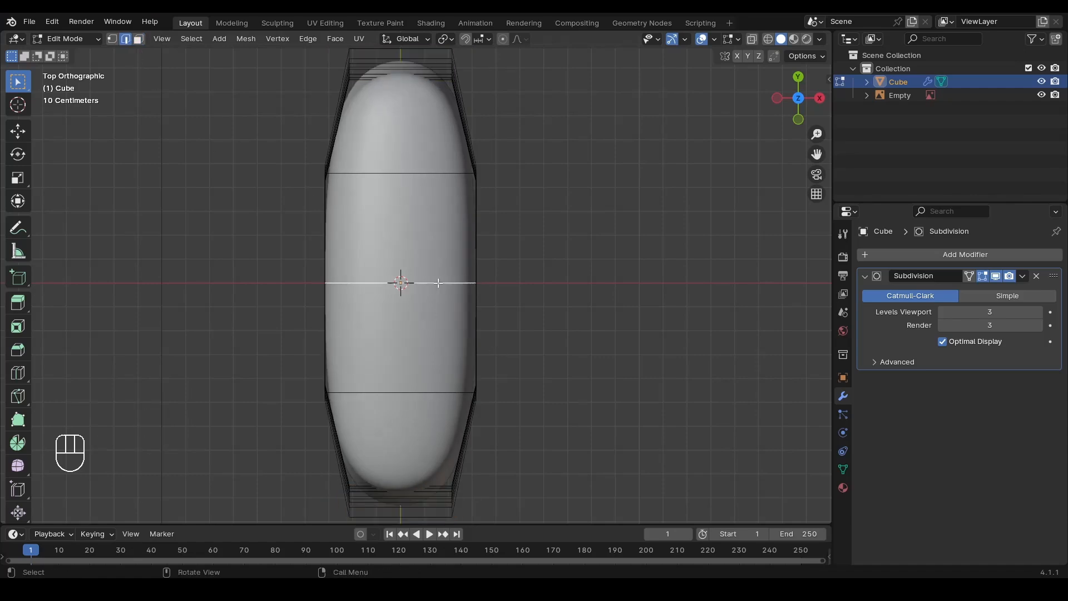
alt+middle_drag(596, 320, 670, 243)
key(s)
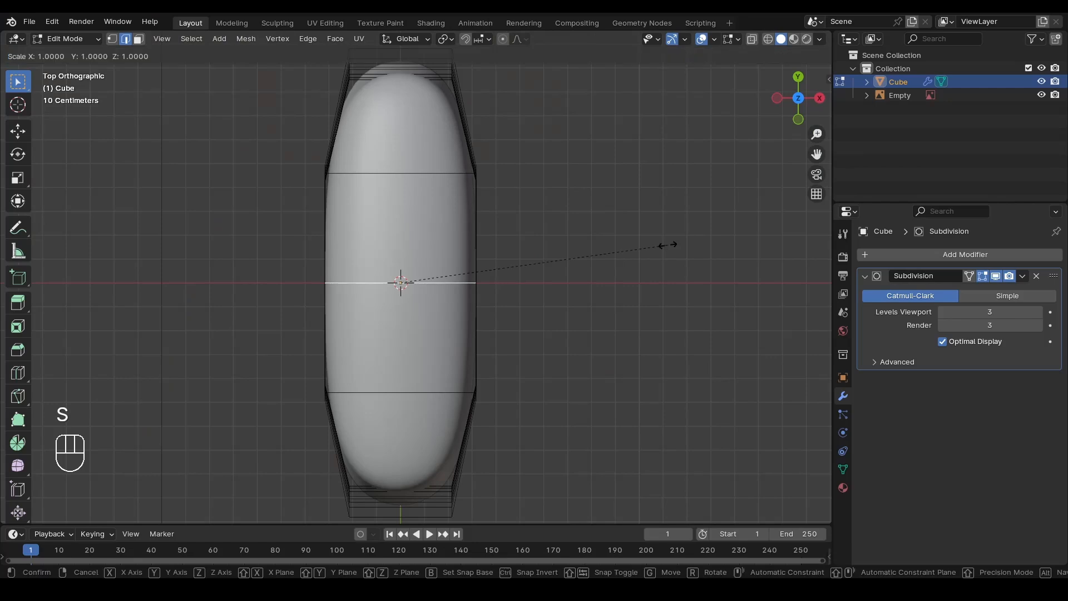
key(x)
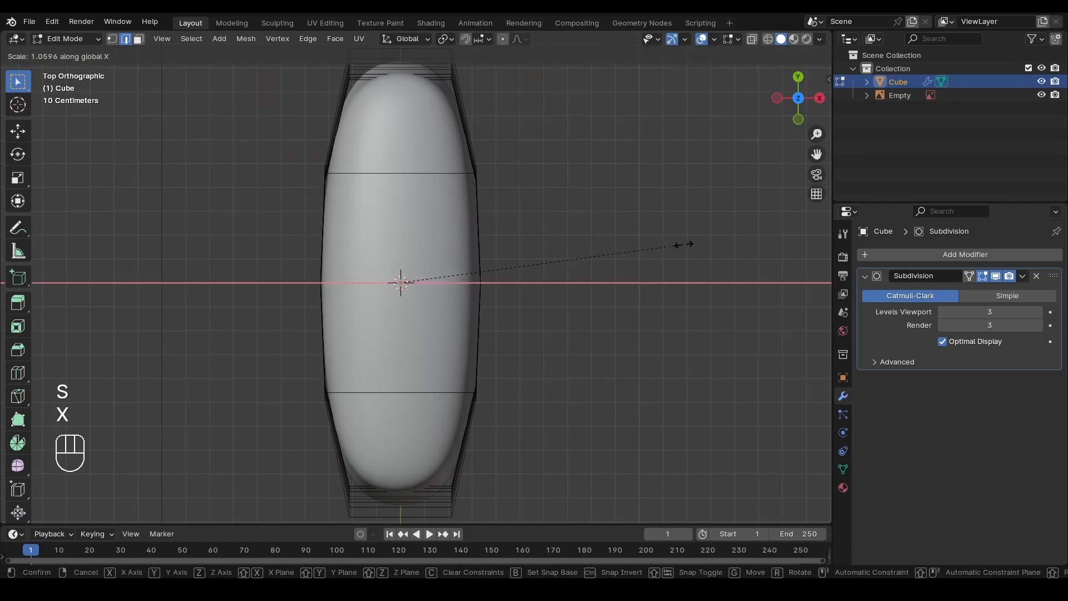
click(684, 243)
key(Tab)
Deselect the body, inspect its rounded shape and save the file.
click(546, 208)
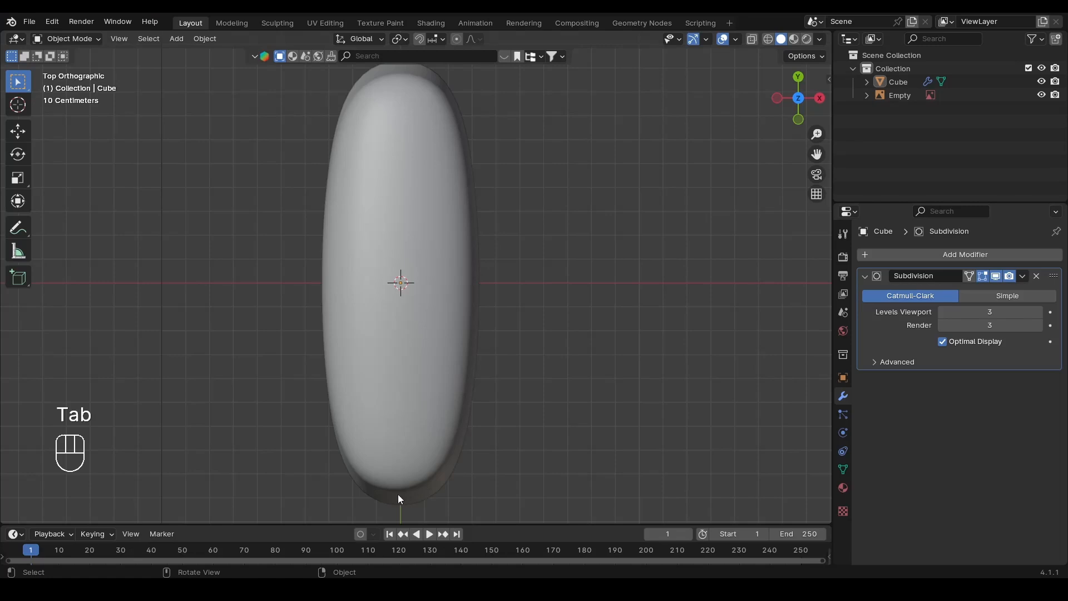
middle_drag(452, 143, 391, 269)
key(ctrl+s)
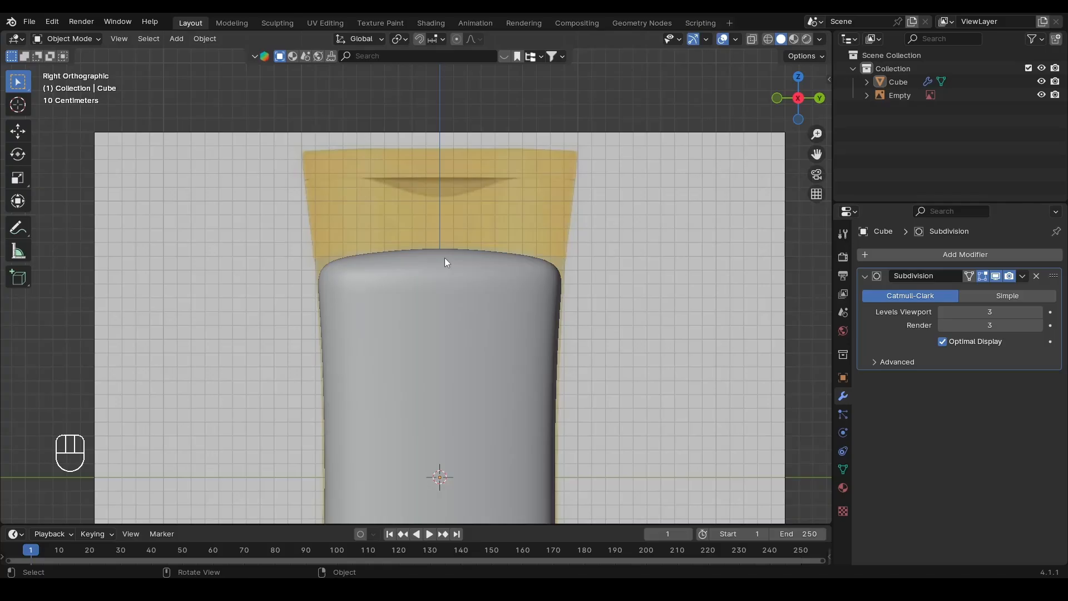
click(465, 289)
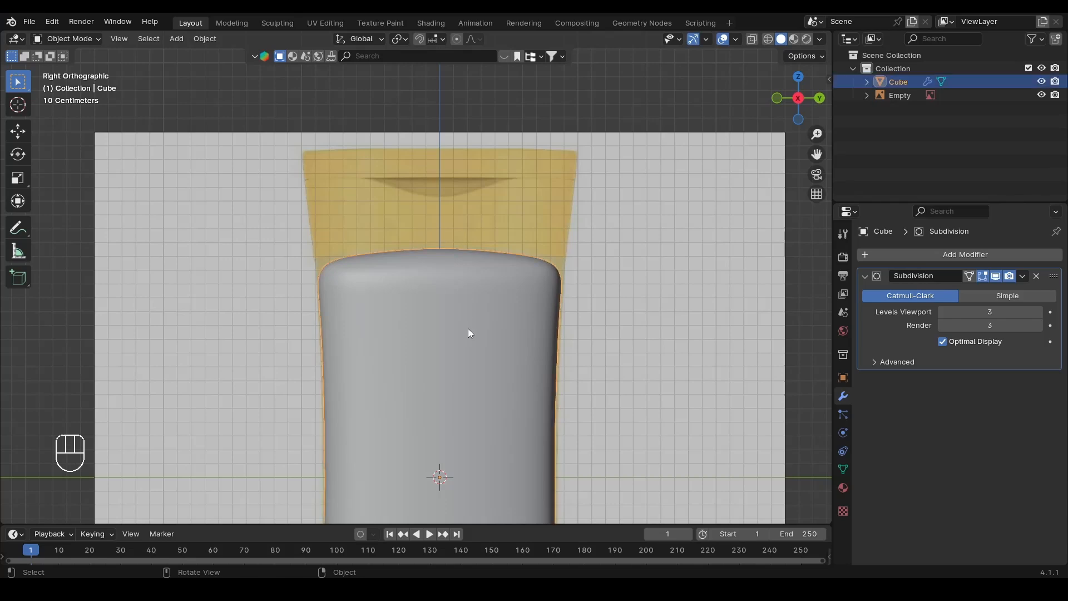
key(Tab)
alt+drag(469, 329, 497, 383)
scroll(498, 384, up, 1)
alt+shift+drag(449, 353, 464, 375)
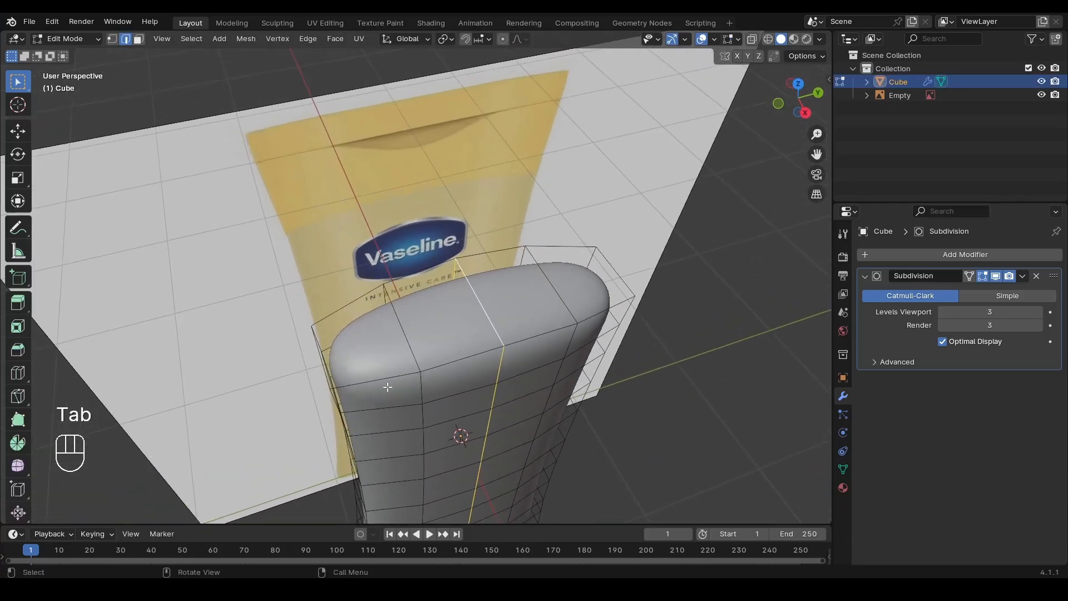
key(3)
click(433, 356)
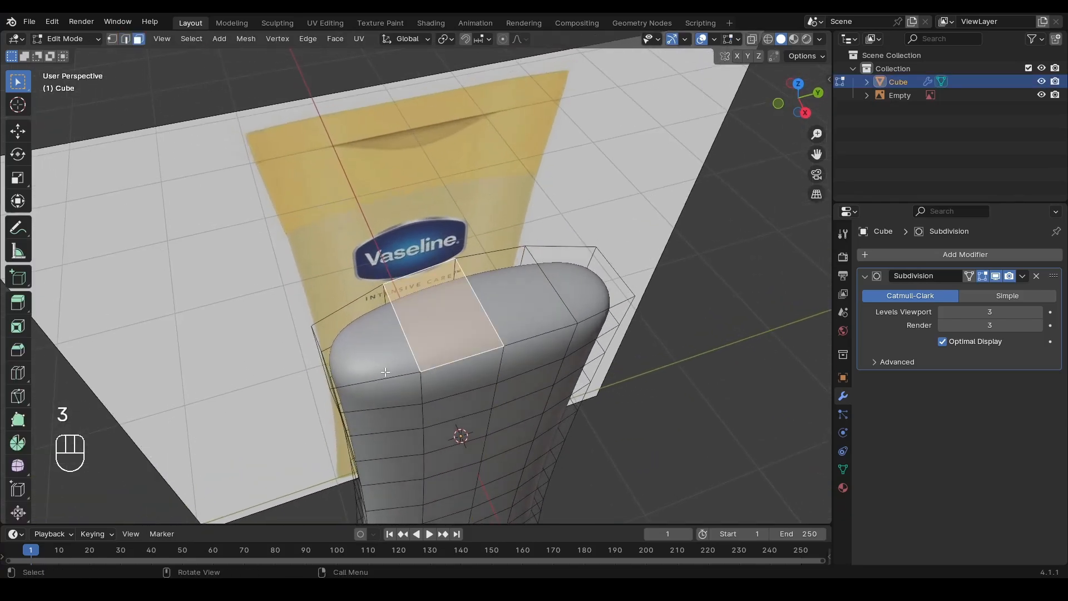
scroll(428, 351, down, 1)
alt+drag(429, 351, 397, 358)
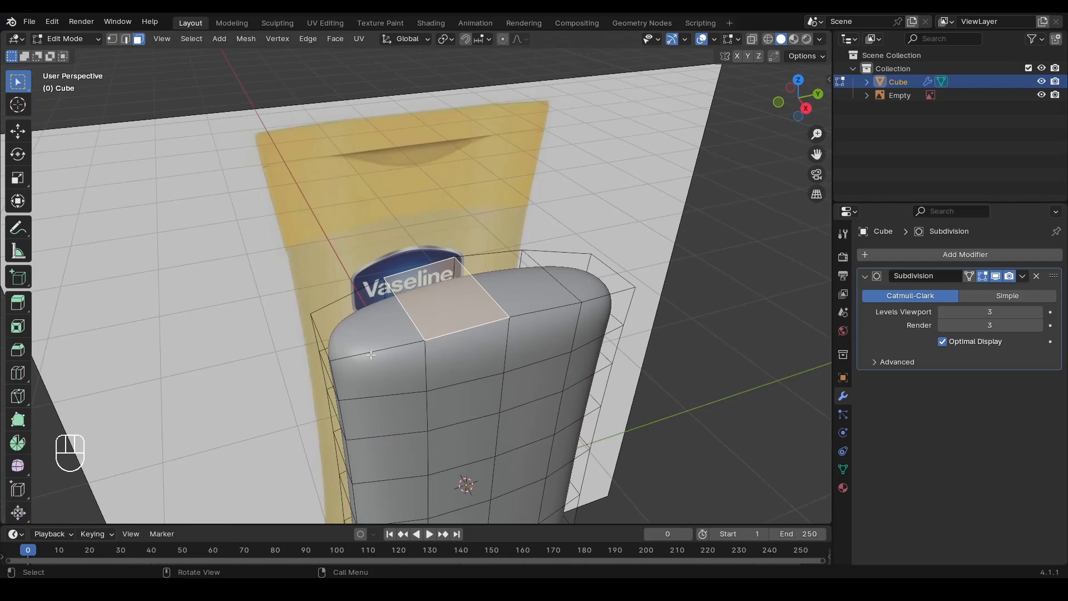
key(Tab)
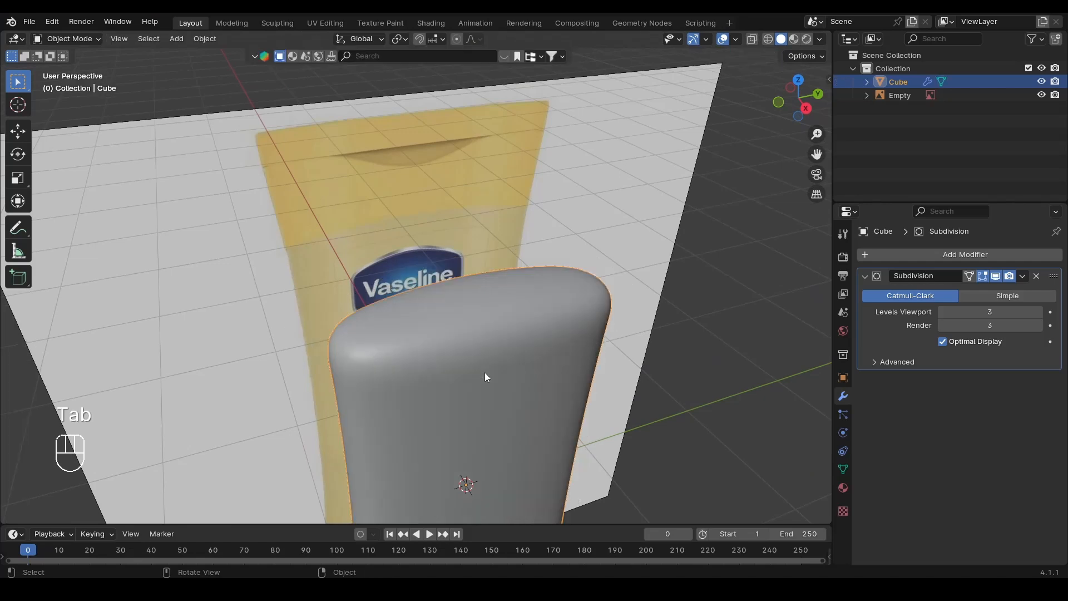
Apply the body's scale and check its transform values.
key(ctrl+a)
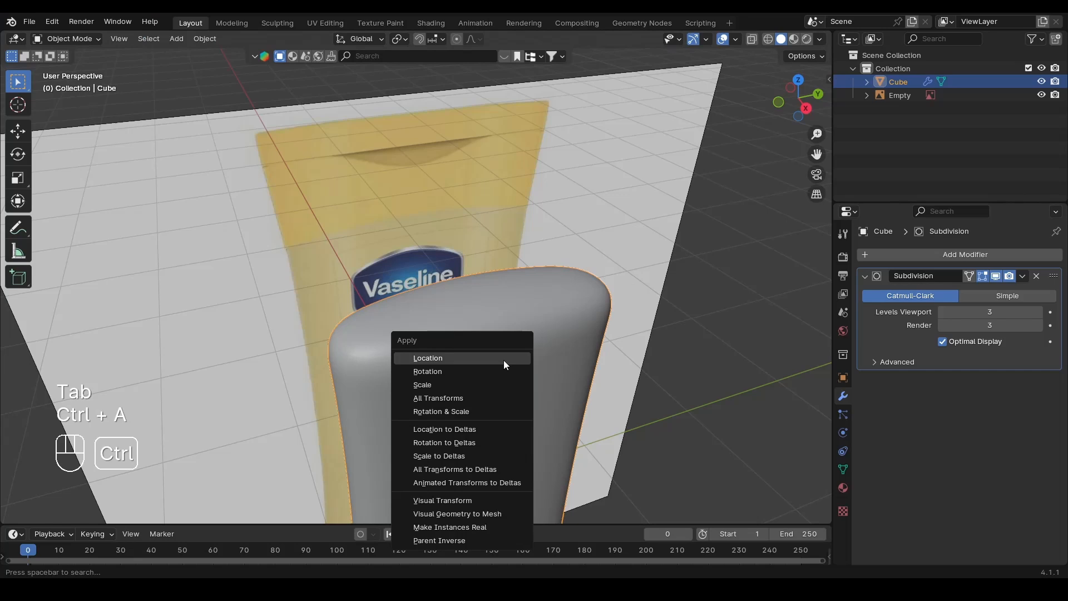
click(452, 383)
key(n)
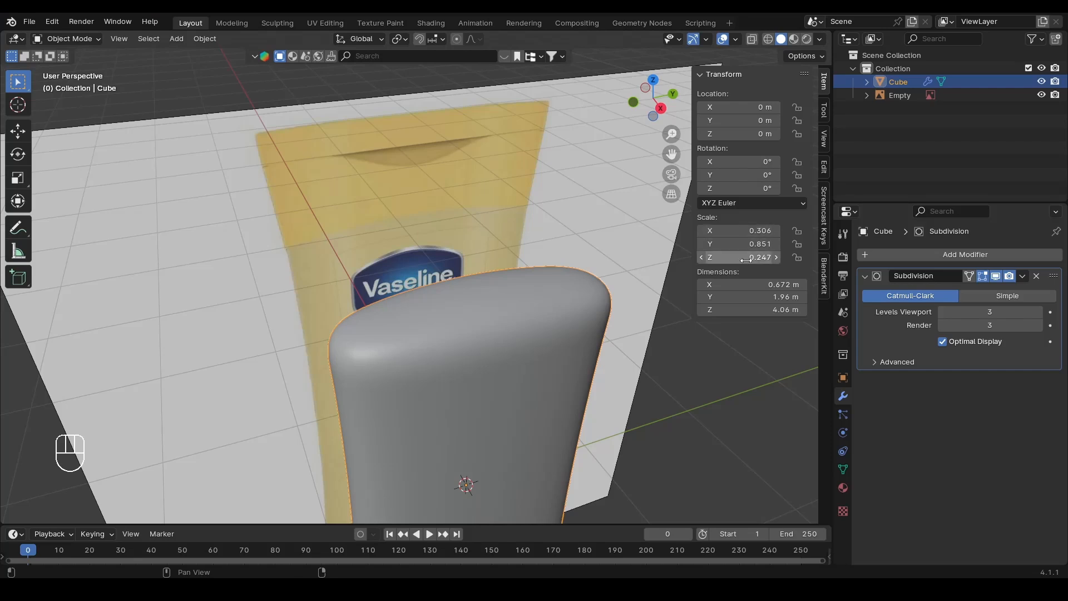
key(n)
key(ctrl+a)
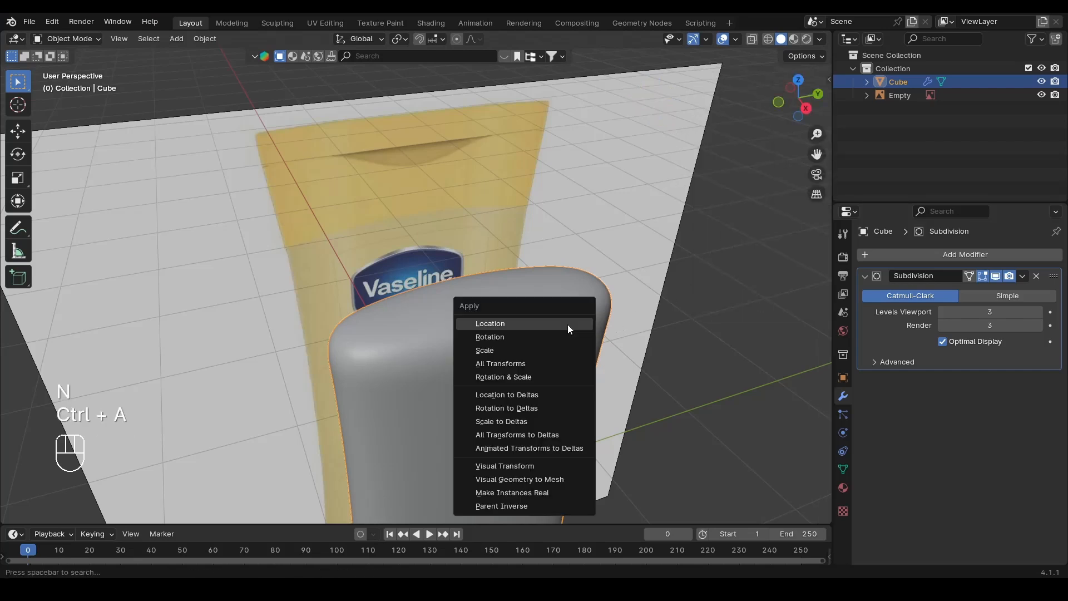
click(545, 350)
key(n)
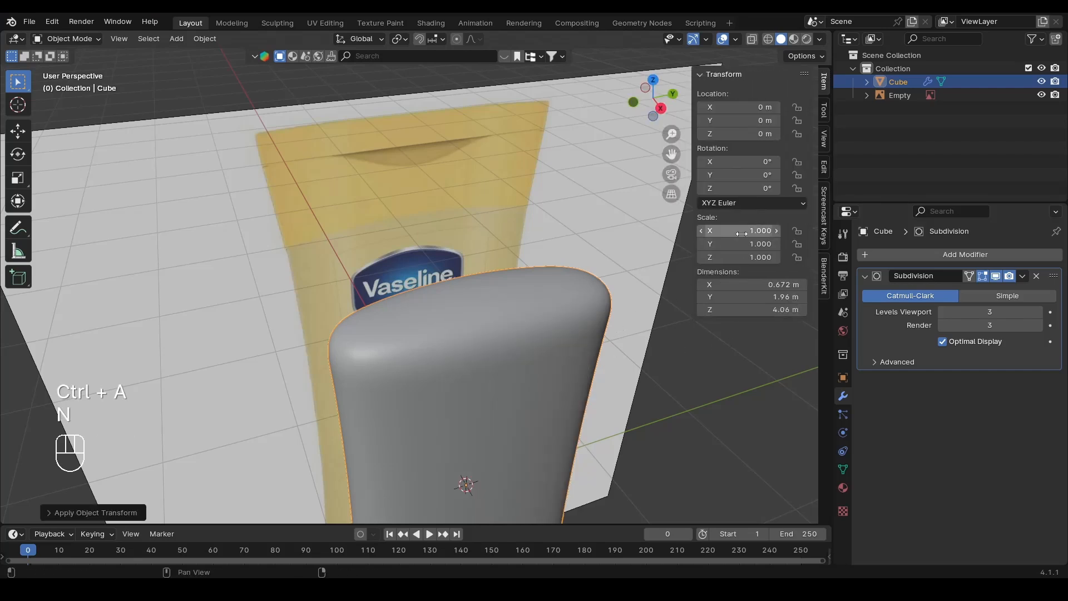
key(n)
In Edit Mode, select the complete outer edge loop around the body's top rim, including its narrow ends.
scroll(506, 378, up, 2)
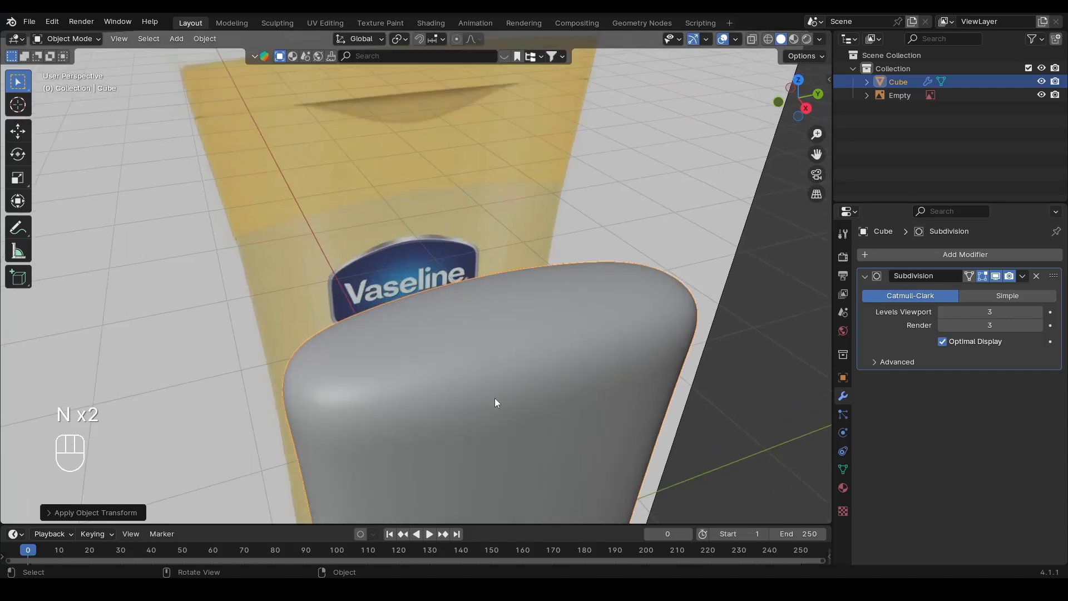
key(Tab)
click(345, 396)
alt+click(345, 395)
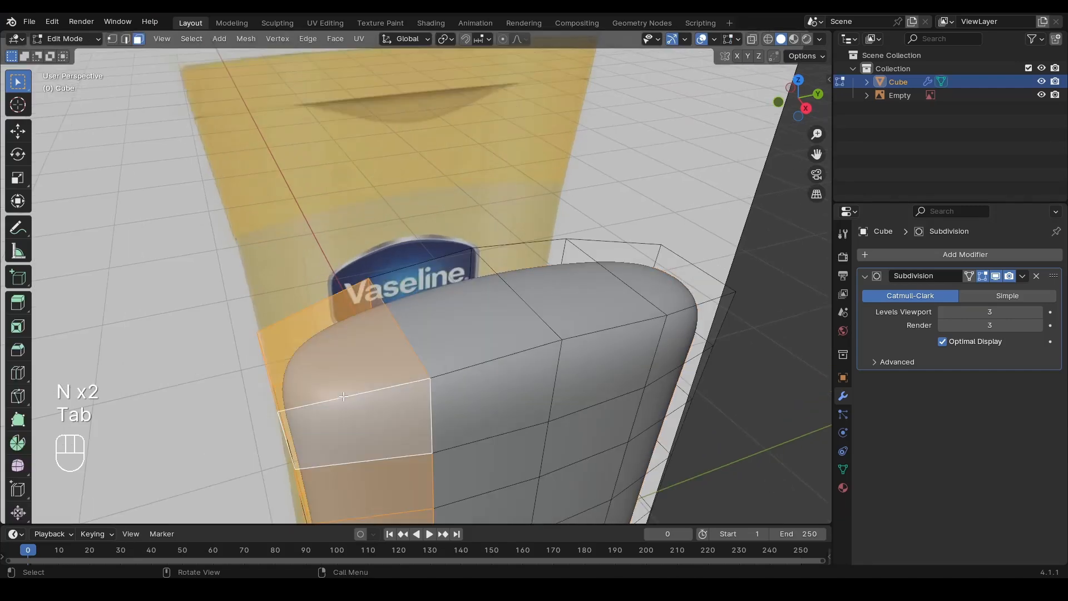
key(2)
alt+click(310, 400)
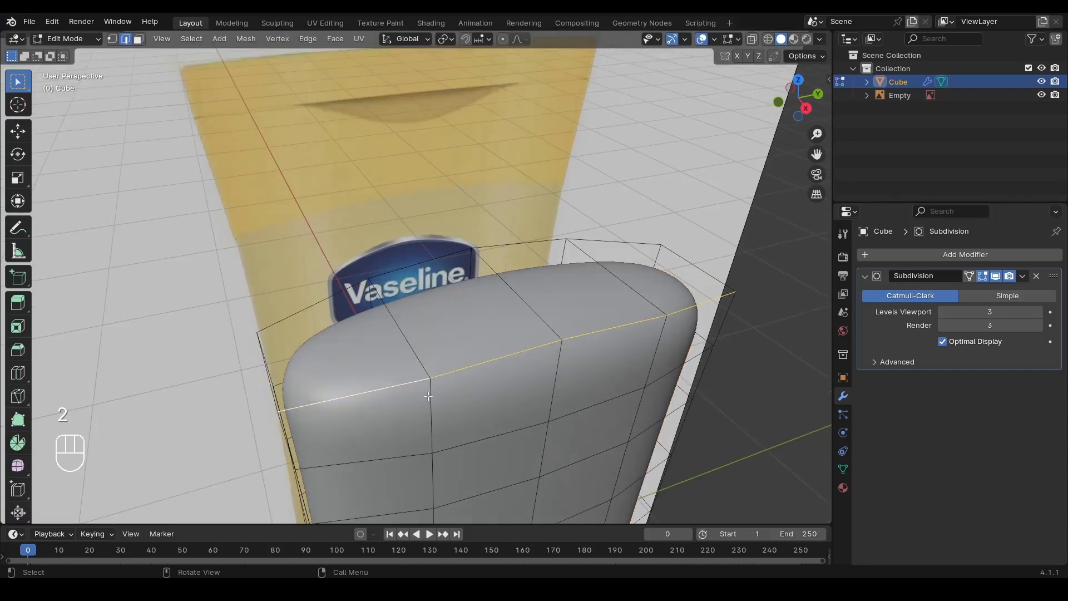
alt+shift+click(609, 238)
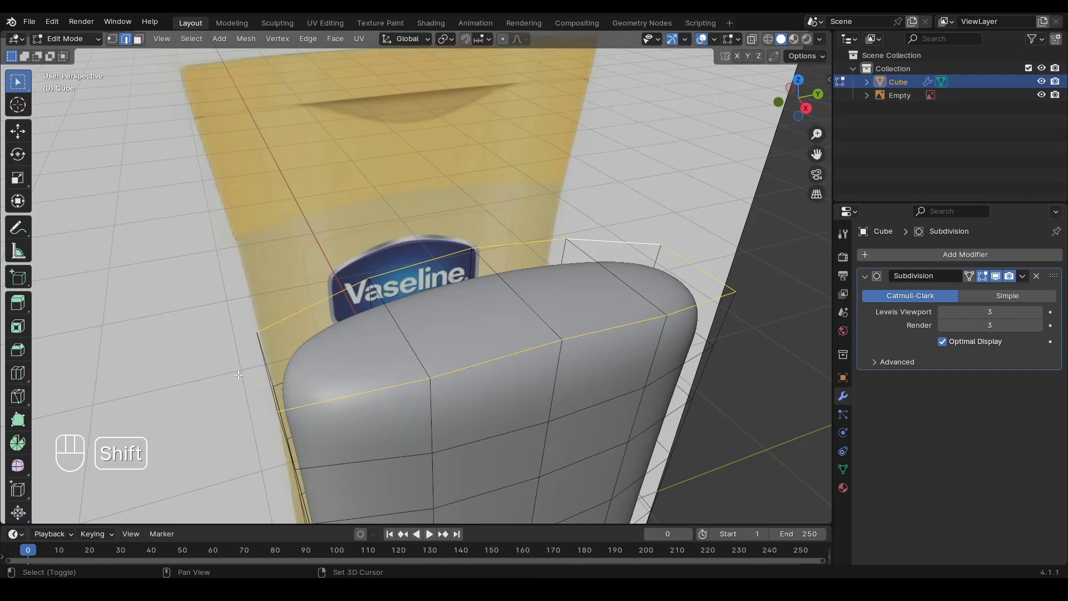
key(ctrl+z)
shift+click(277, 363)
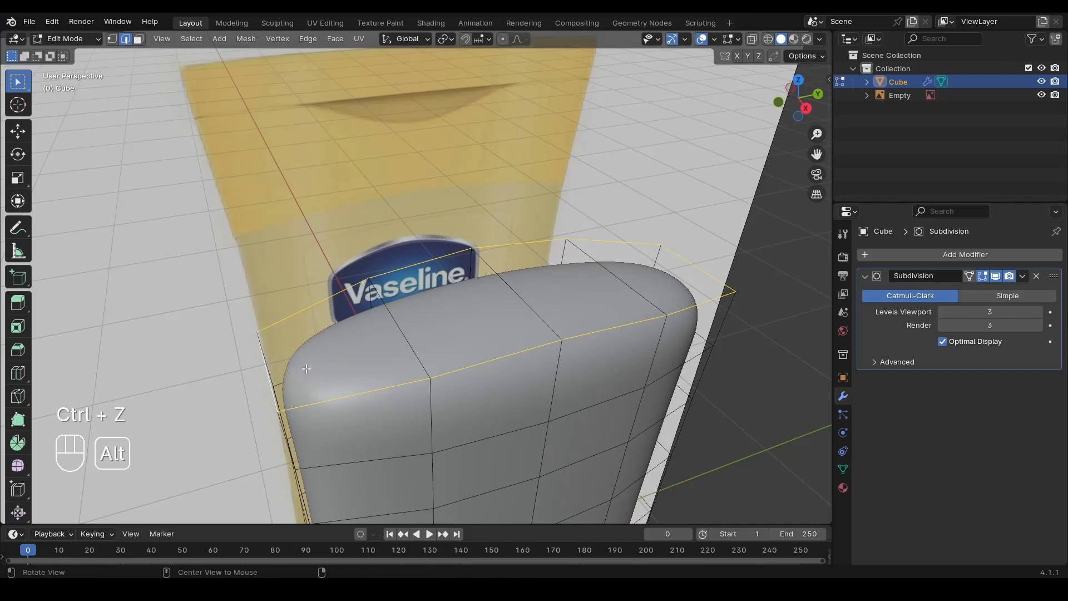
middle_drag(305, 369, 340, 356)
key(ctrl+z)
shift+click(341, 351)
middle_drag(540, 372, 532, 396)
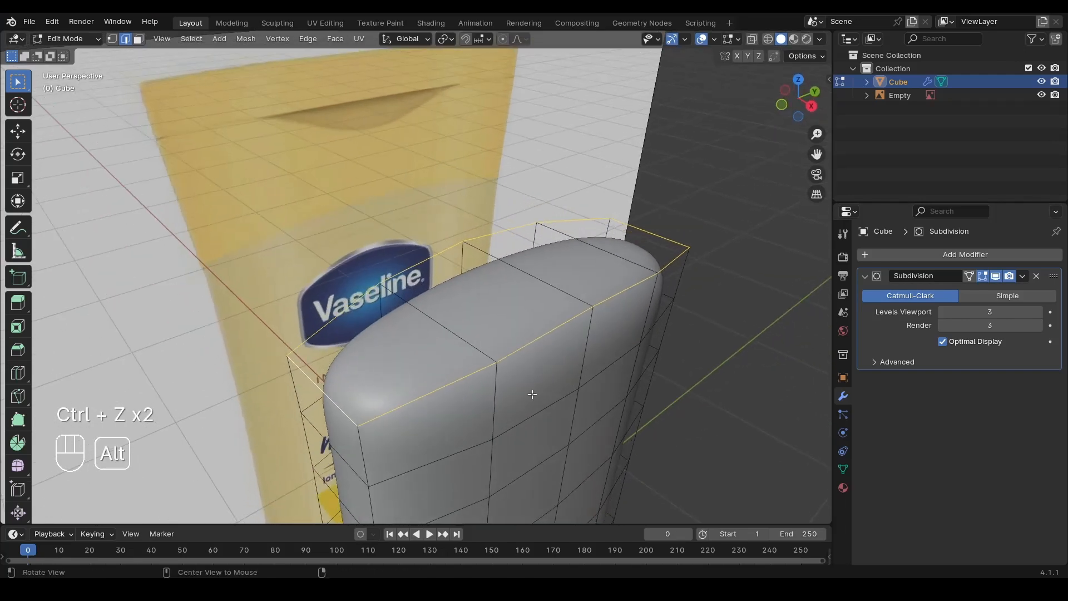
shift+middle_drag(445, 385, 398, 361)
scroll(445, 359, up, 1)
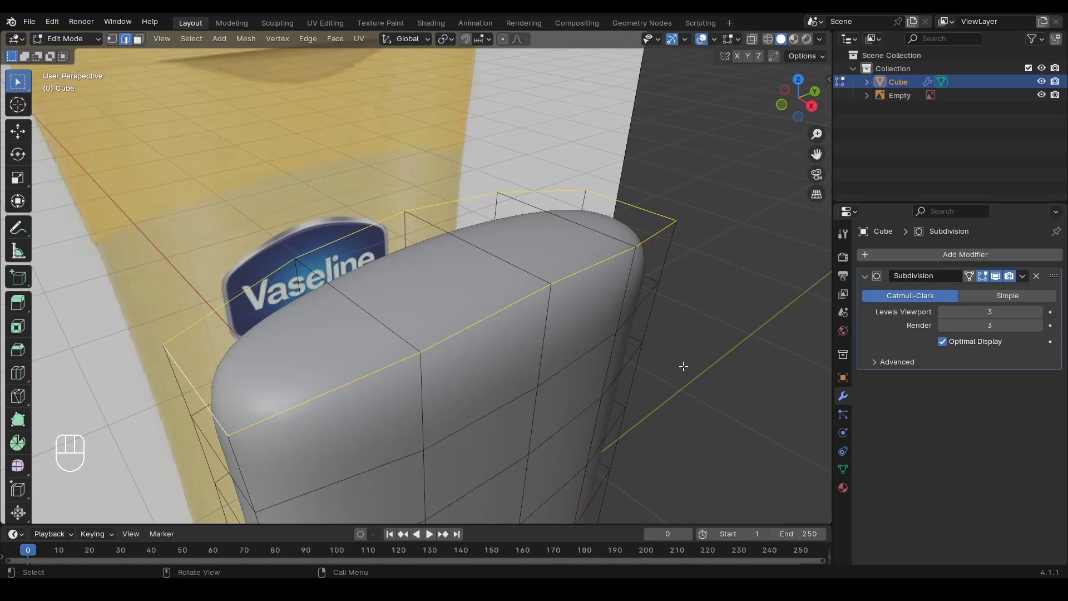
Bevel the top rim loop about 0.0107 m wide with 2 segments, leave Edit Mode and save the file.
key(ctrl+b)
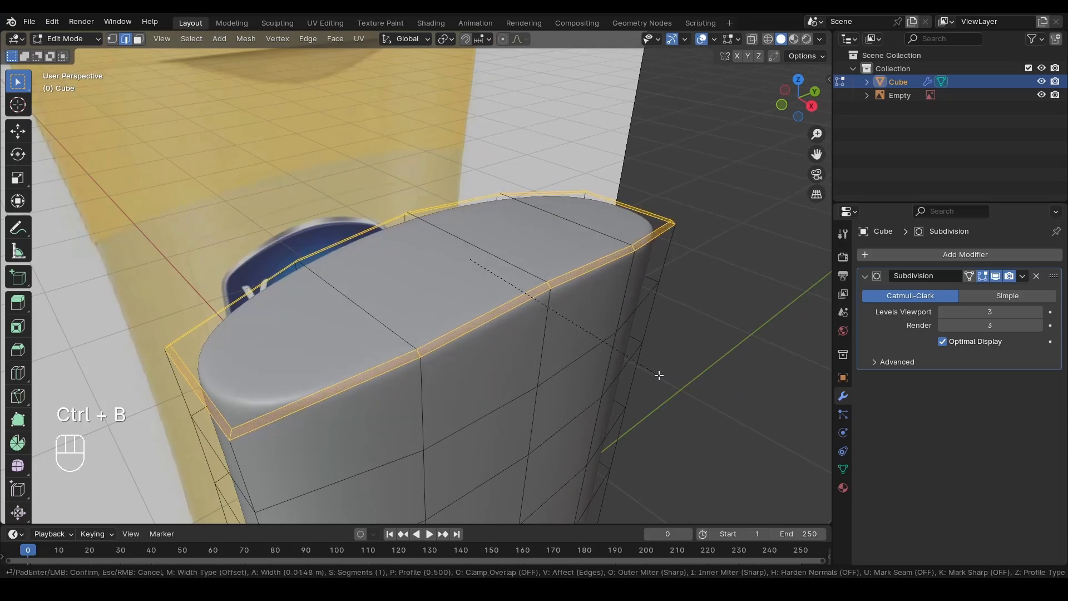
scroll(659, 375, up, 1)
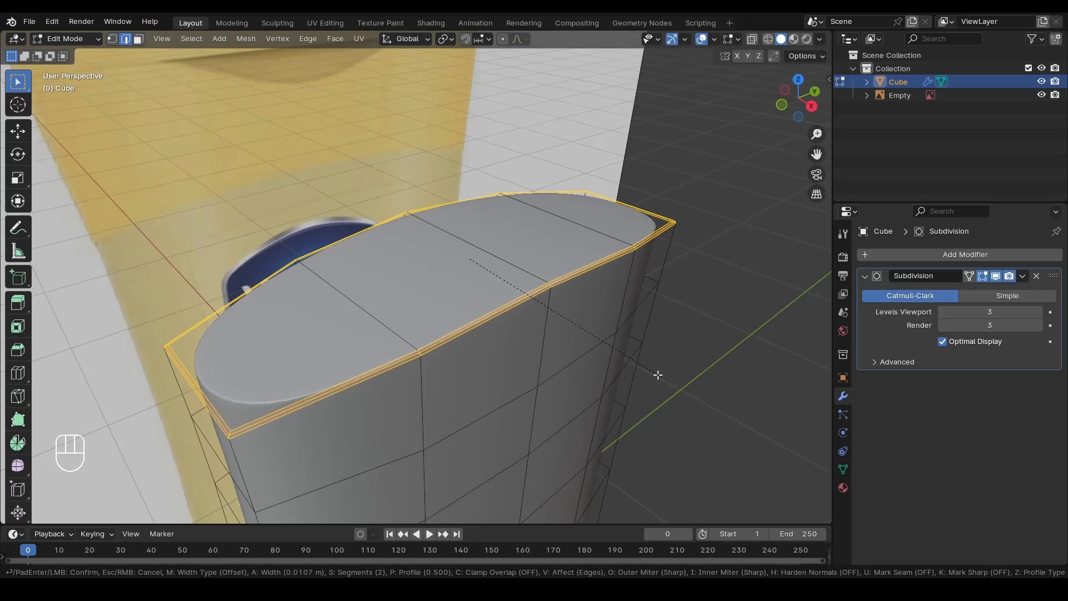
click(658, 375)
click(79, 512)
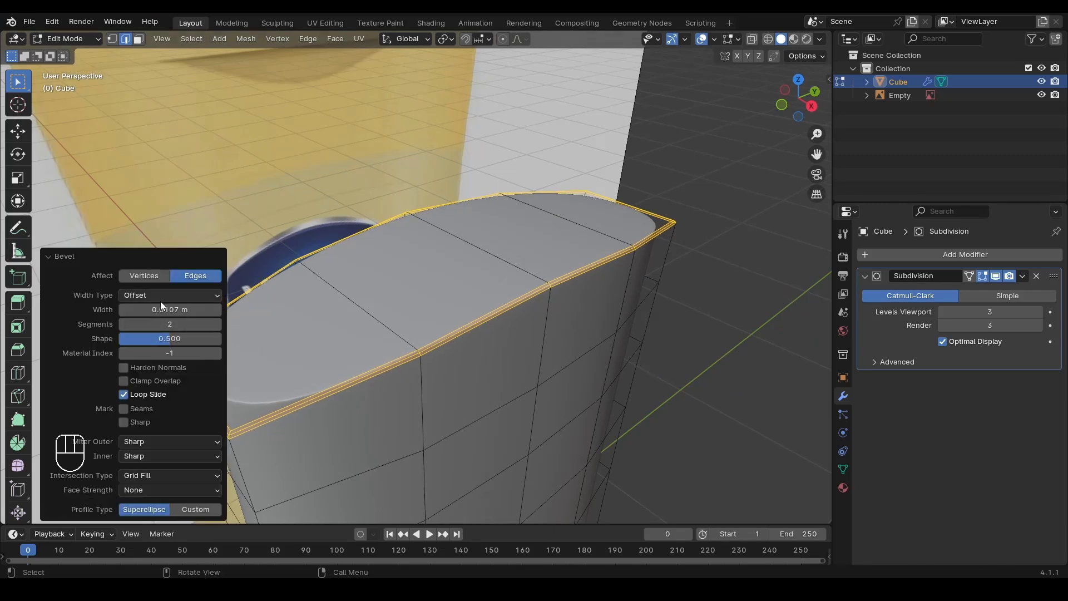
scroll(590, 337, down, 2)
key(Tab)
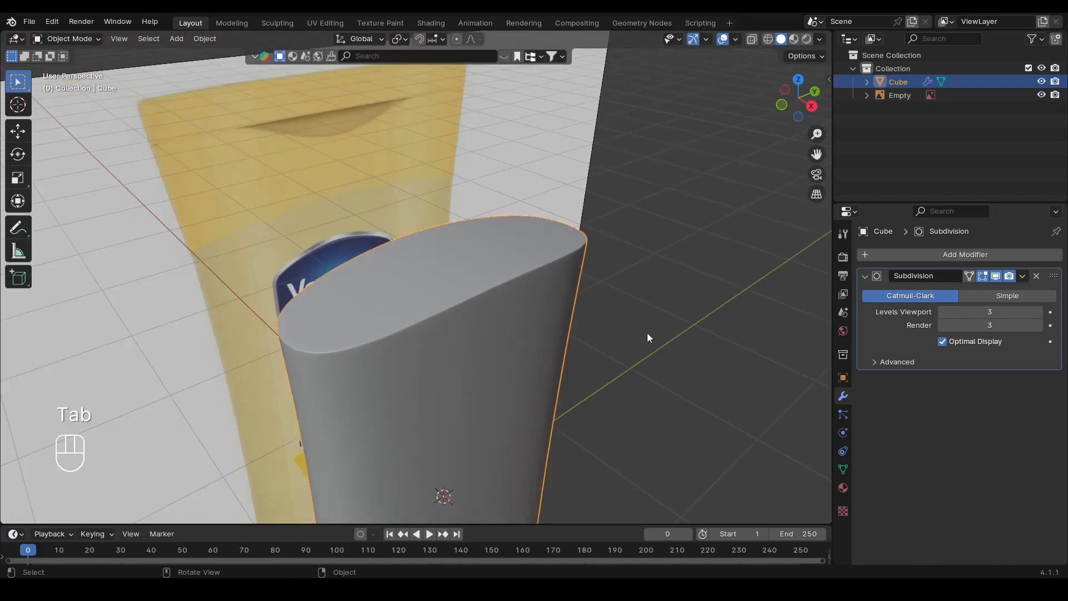
middle_drag(647, 333, 501, 316)
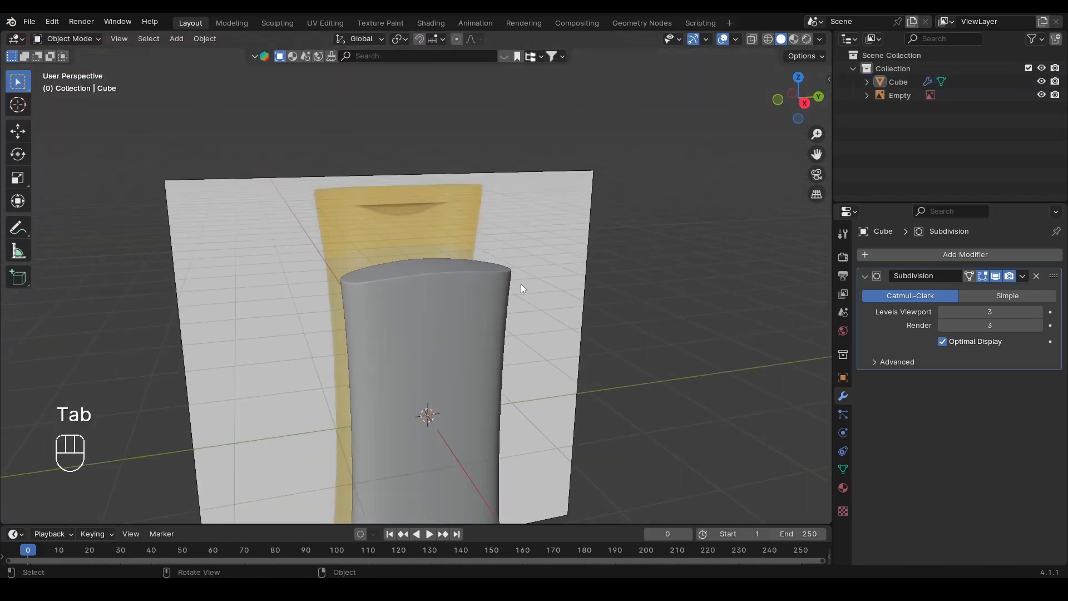
scroll(522, 288, up, 3)
key(ctrl+s)
In Edit Mode, select all faces of the body's top cap and inset them about 0.028 m.
key(KP_3)
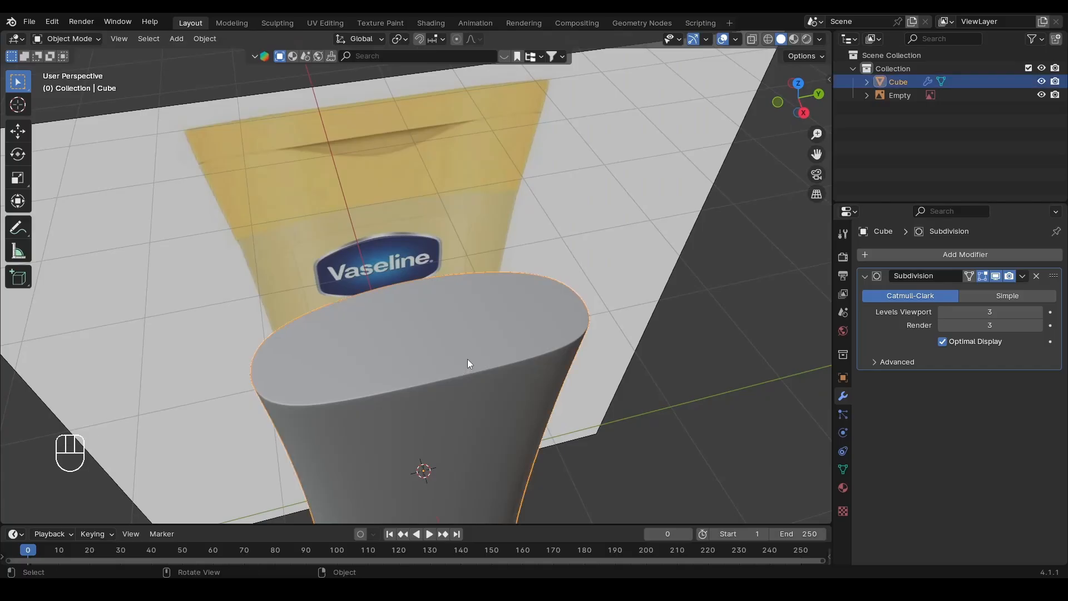
key(Tab)
key(3)
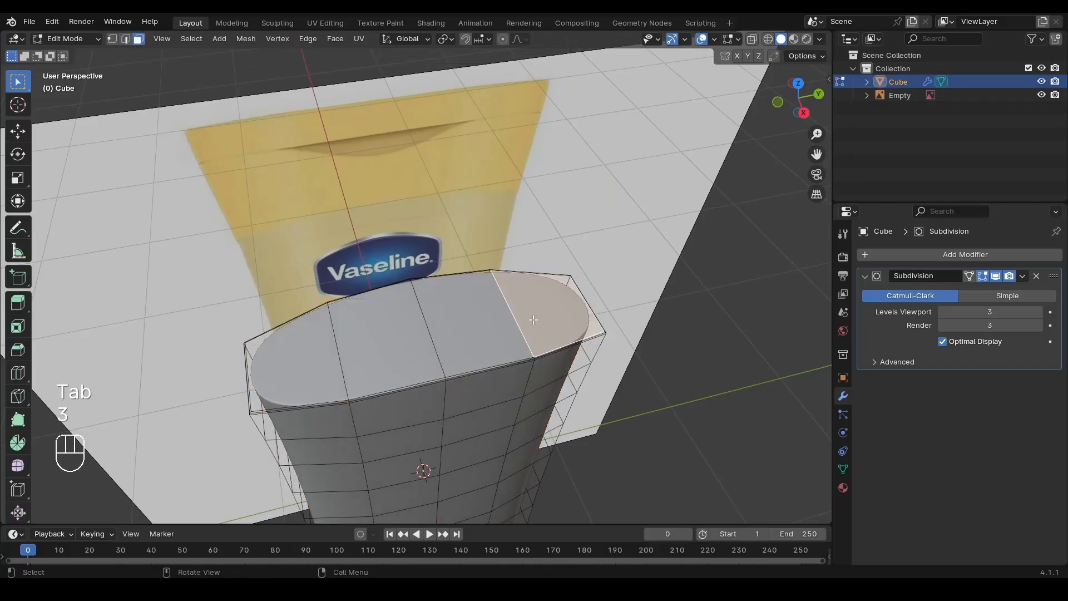
ctrl+click(314, 355)
alt+middle_drag(424, 365, 325, 341)
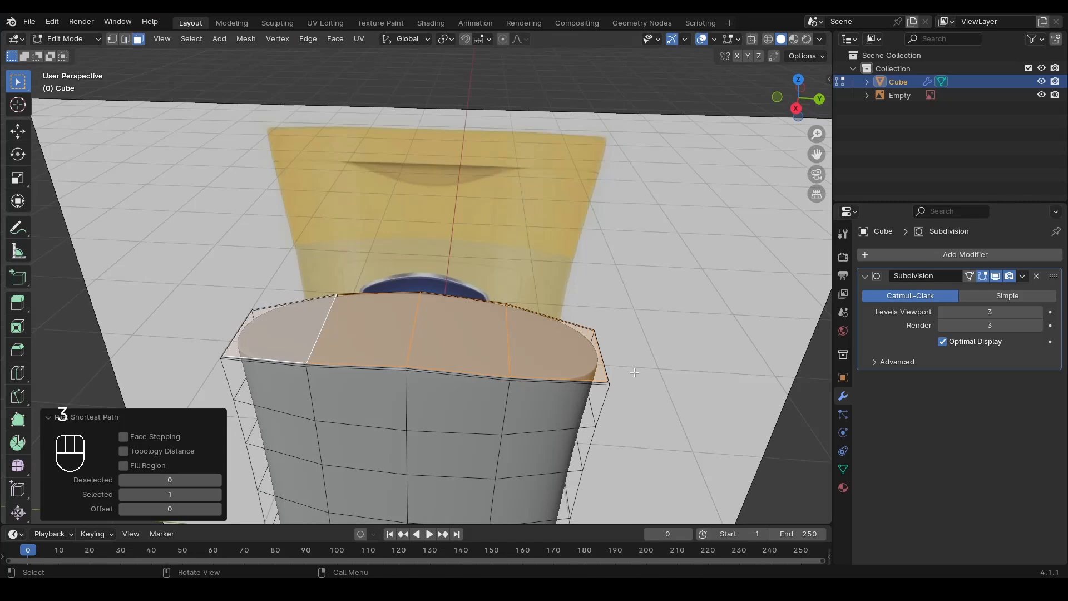
key(i)
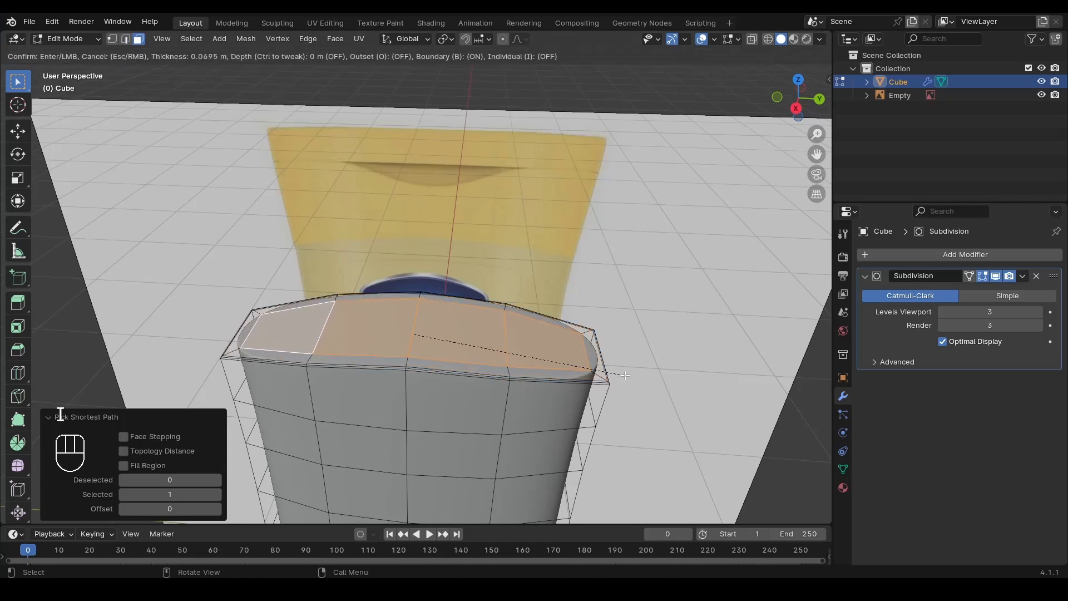
click(633, 376)
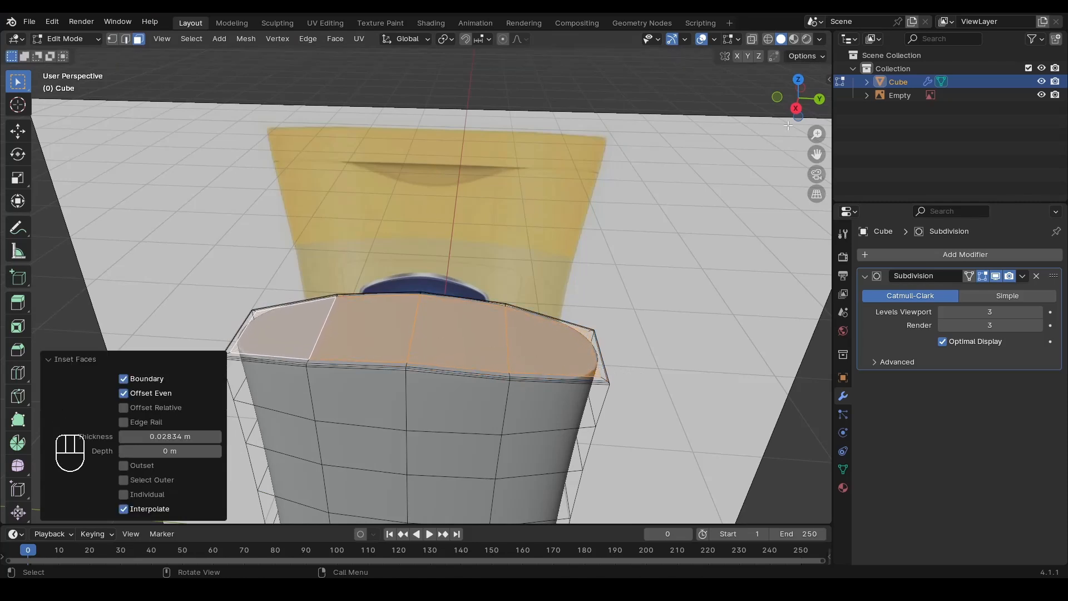
In the right view, extrude the inset faces upward about 0.053 m and 0.143 m, and scale them along Y to about 0.804.
click(796, 108)
key(e)
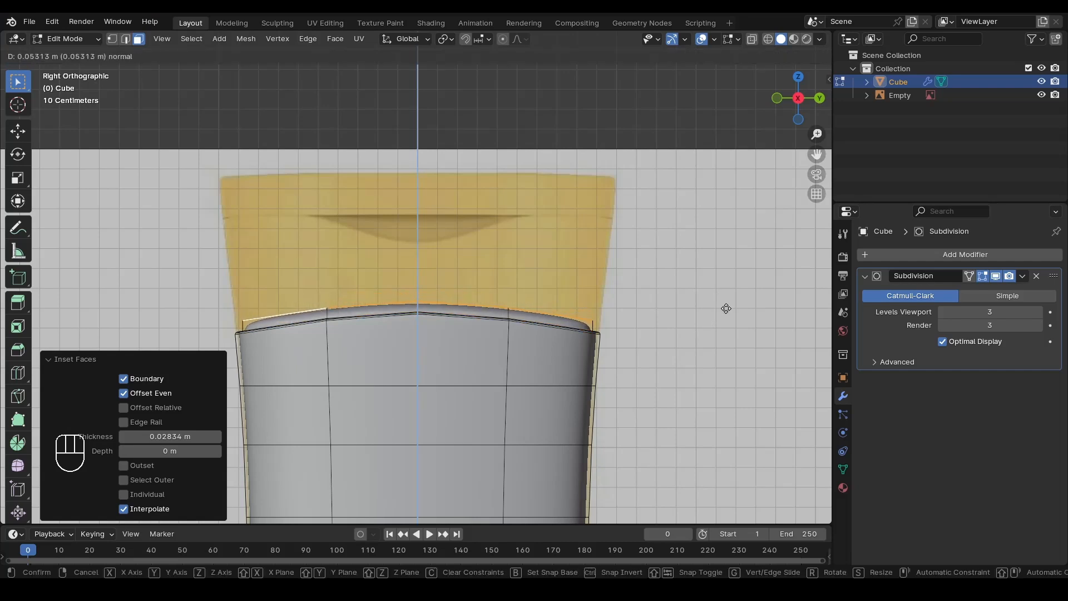
click(726, 309)
key(e)
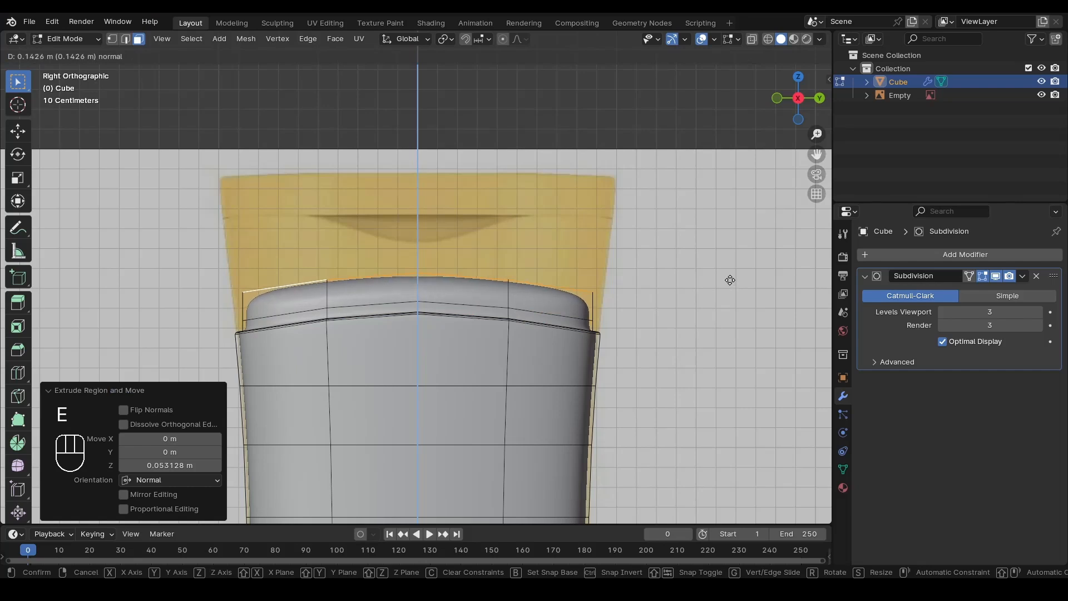
click(730, 280)
key(s)
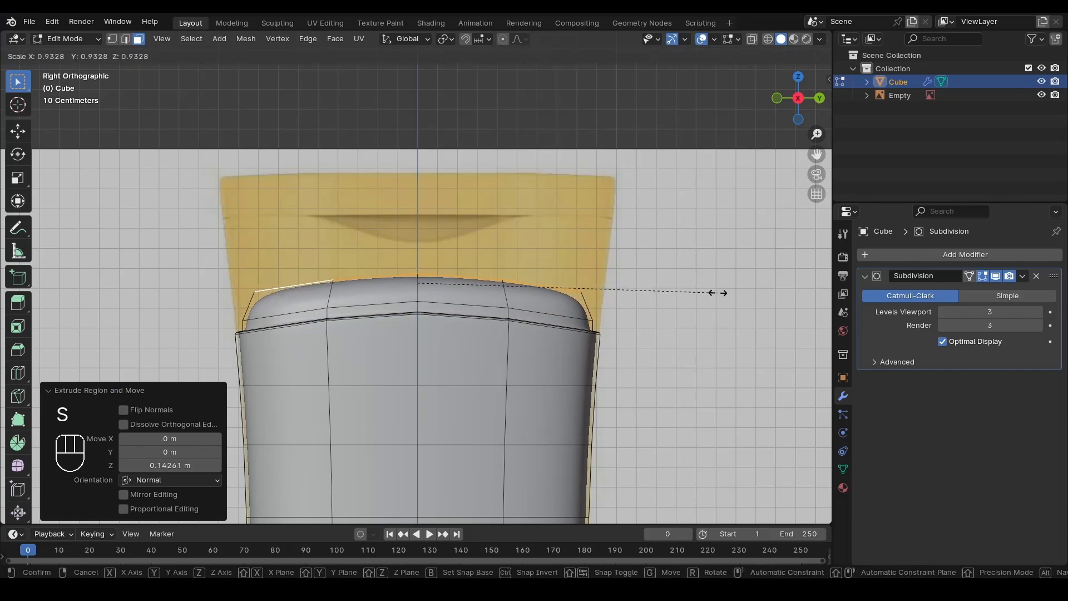
key(y)
click(677, 286)
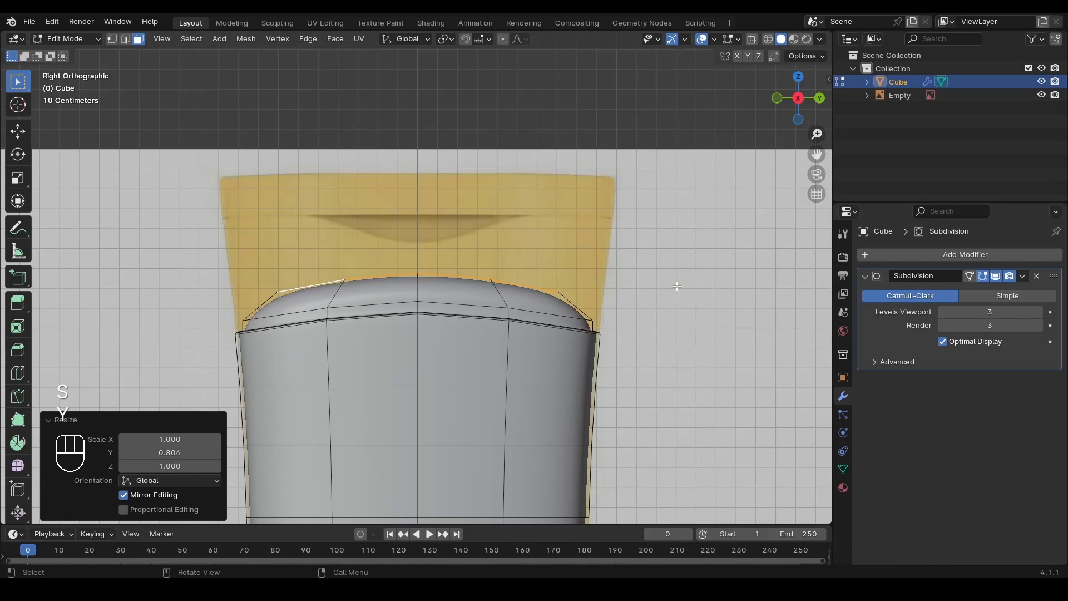
Extrude the top faces another 0.103 m or so upward and scale them along Y to about 0.772.
key(e)
click(677, 267)
key(s)
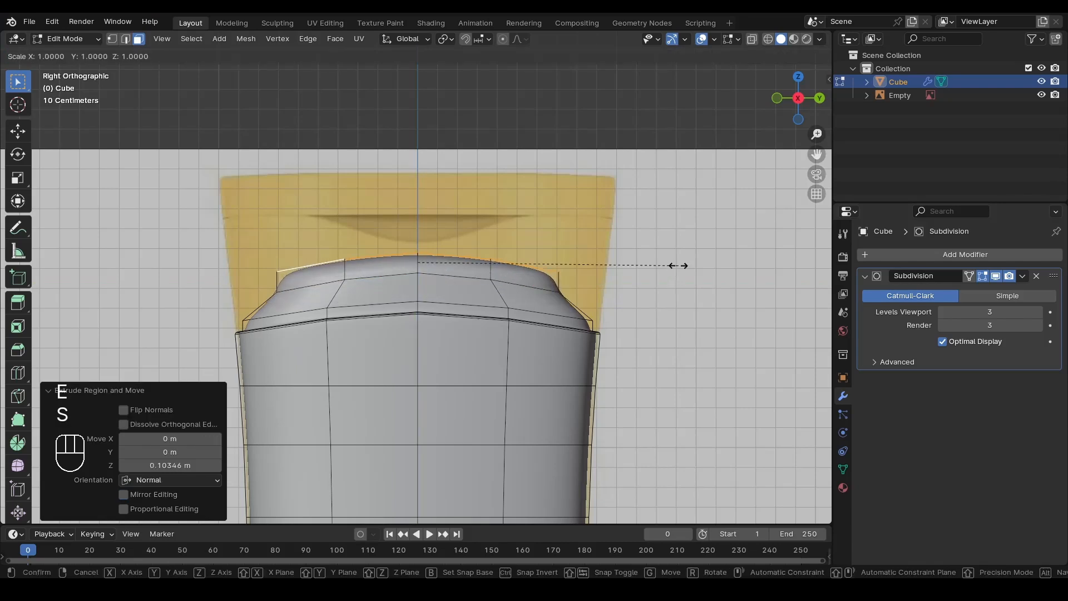
key(y)
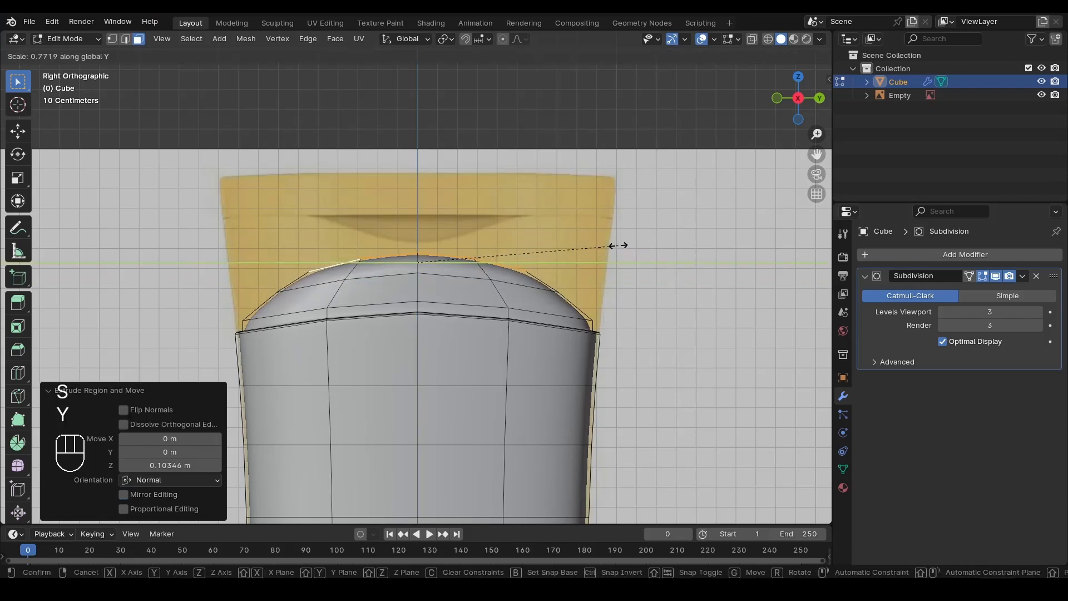
click(617, 246)
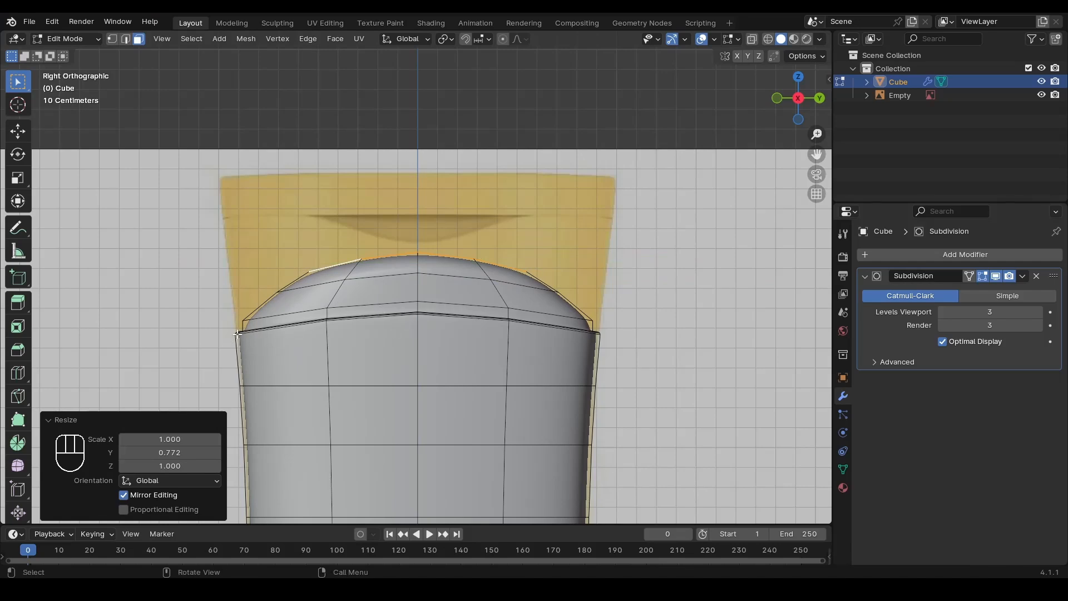
Flatten the topmost faces by scaling them to 0 along Z in the right view.
middle_drag(288, 262, 371, 277)
click(800, 106)
key(s)
key(z)
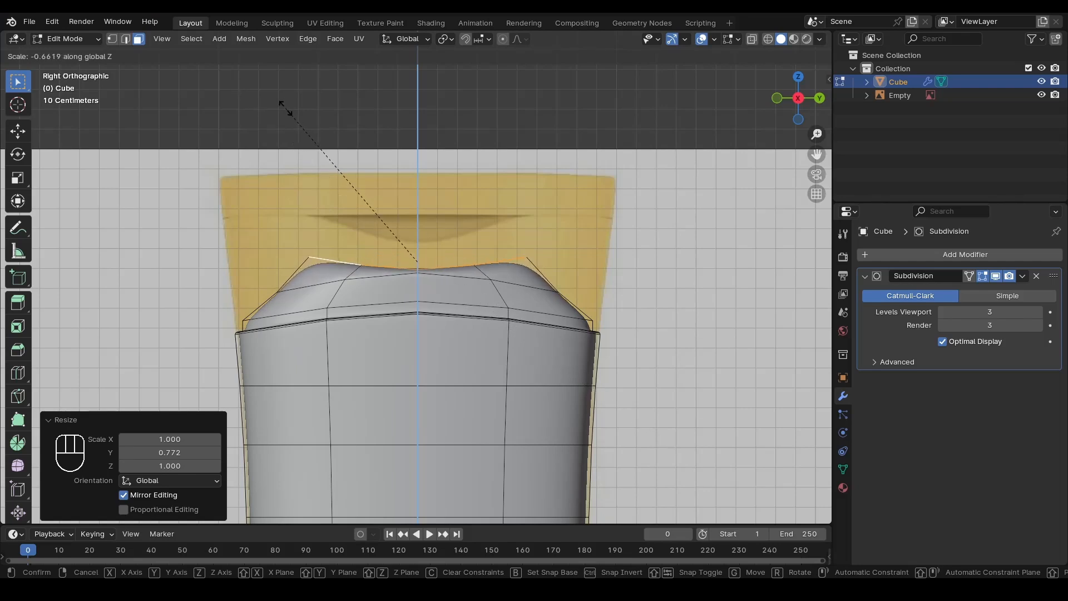
key(KP_0)
key(KP_Enter)
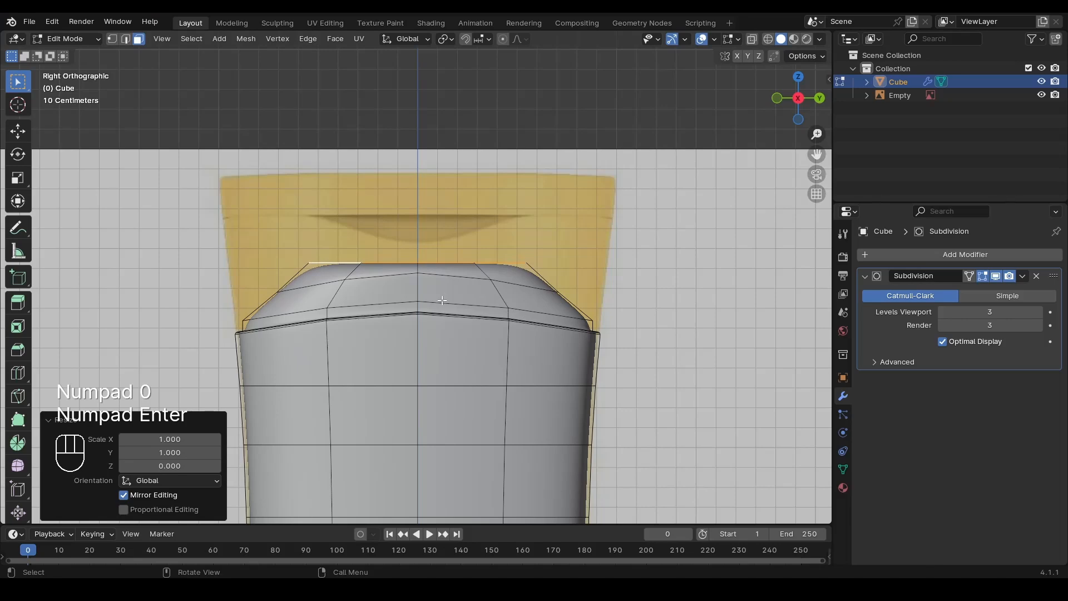
Select the edge loop just below the flat top and flatten it by scaling to 0 along Z.
key(2)
alt+click(458, 280)
alt+middle_drag(424, 282, 504, 356)
click(807, 106)
key(s)
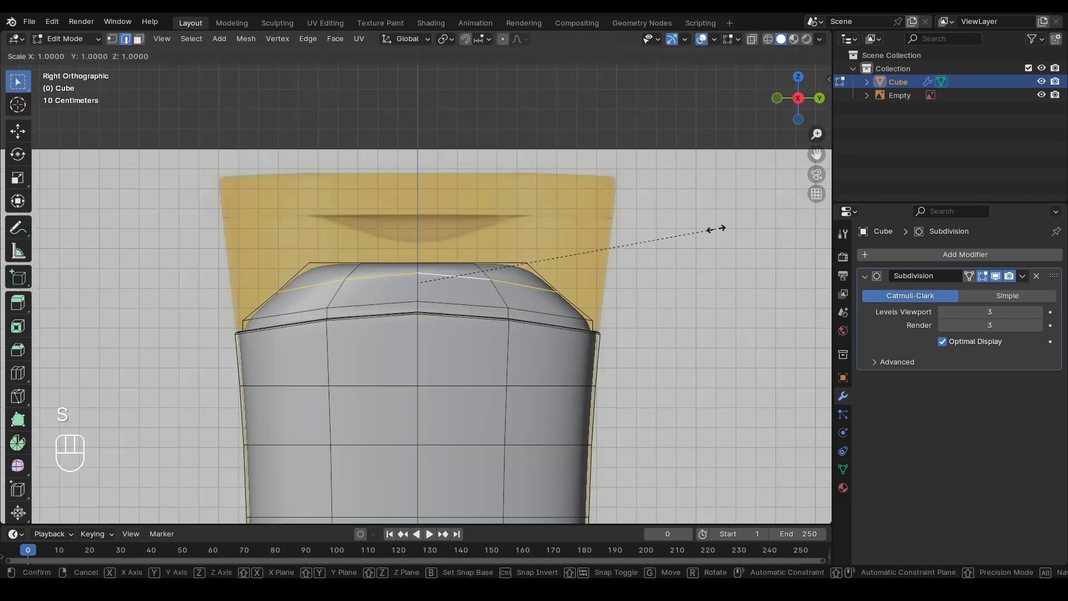
key(z)
key(KP_0)
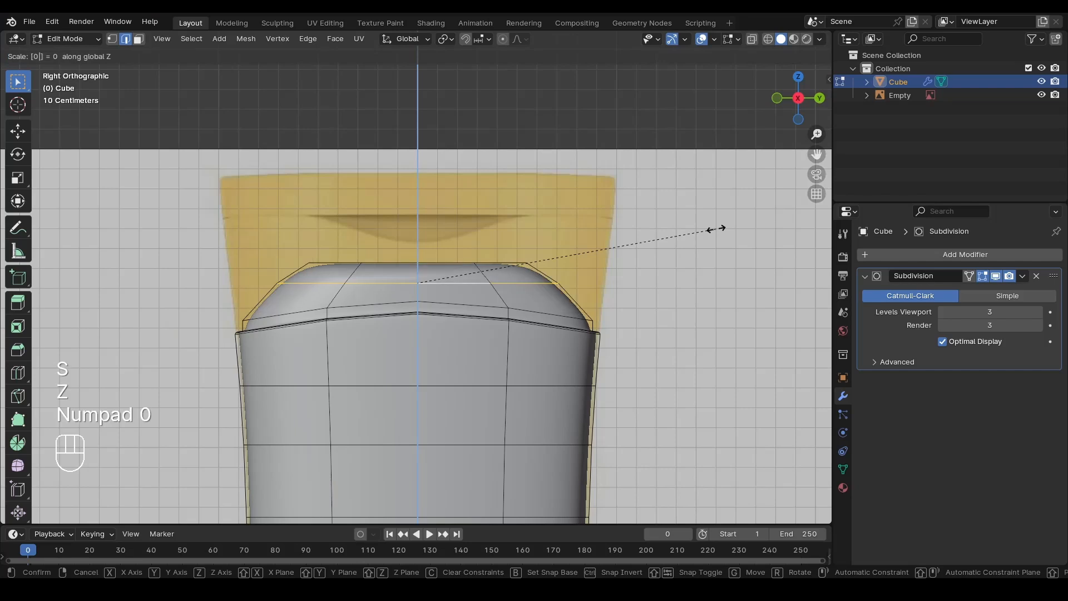
key(KP_Enter)
Slide the flattened edge loop slightly downward, leave Edit Mode and save the file.
scroll(592, 311, up, 1)
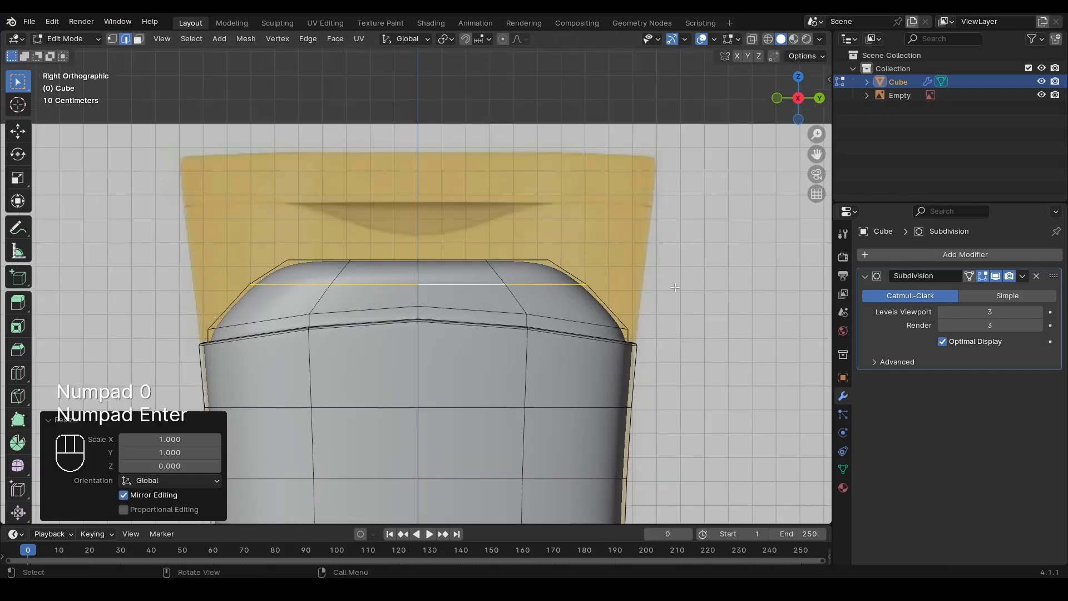
key(g)
key(g)
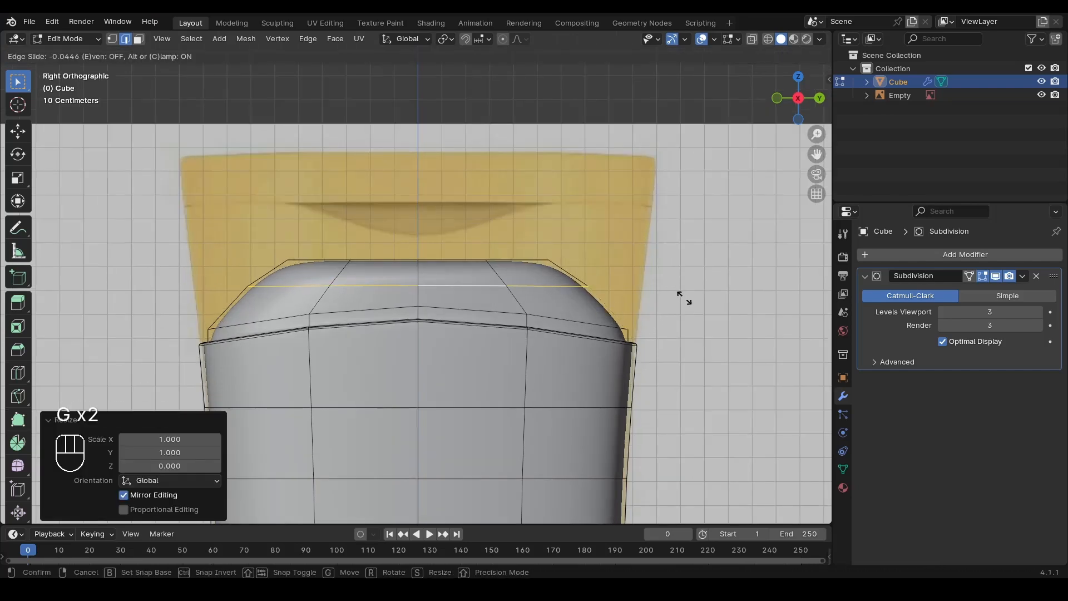
click(687, 302)
middle_drag(689, 306, 395, 336)
key(Tab)
key(ctrl+s)
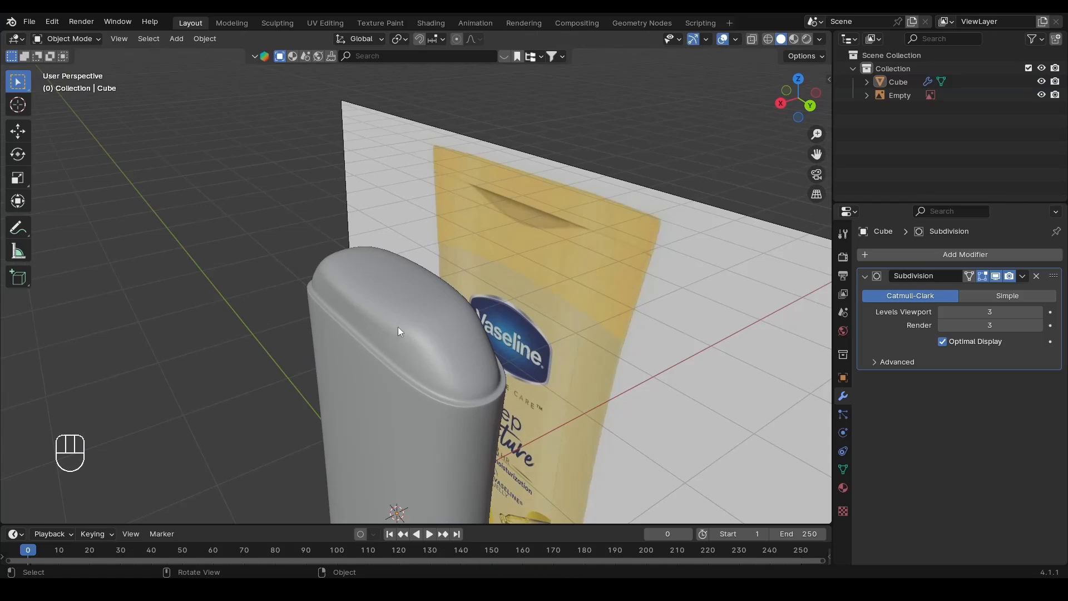
Enter Edit Mode and narrow the selected edge loop below the flat top to about 0.94 along X.
scroll(421, 346, up, 1)
key(Tab)
key(s)
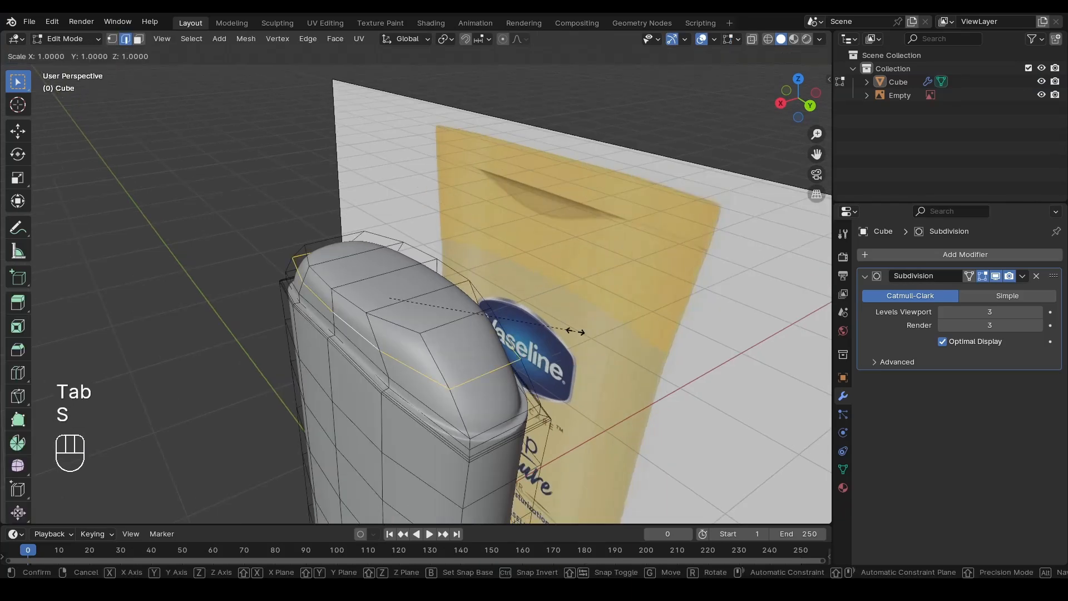
key(x)
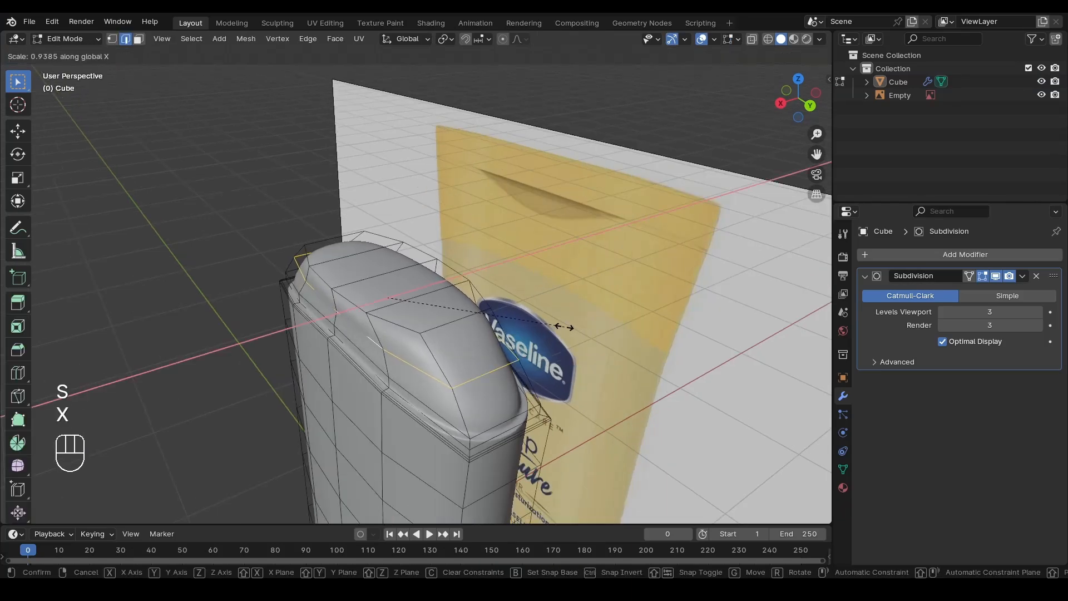
click(559, 327)
middle_drag(559, 327, 427, 349)
alt+click(432, 349)
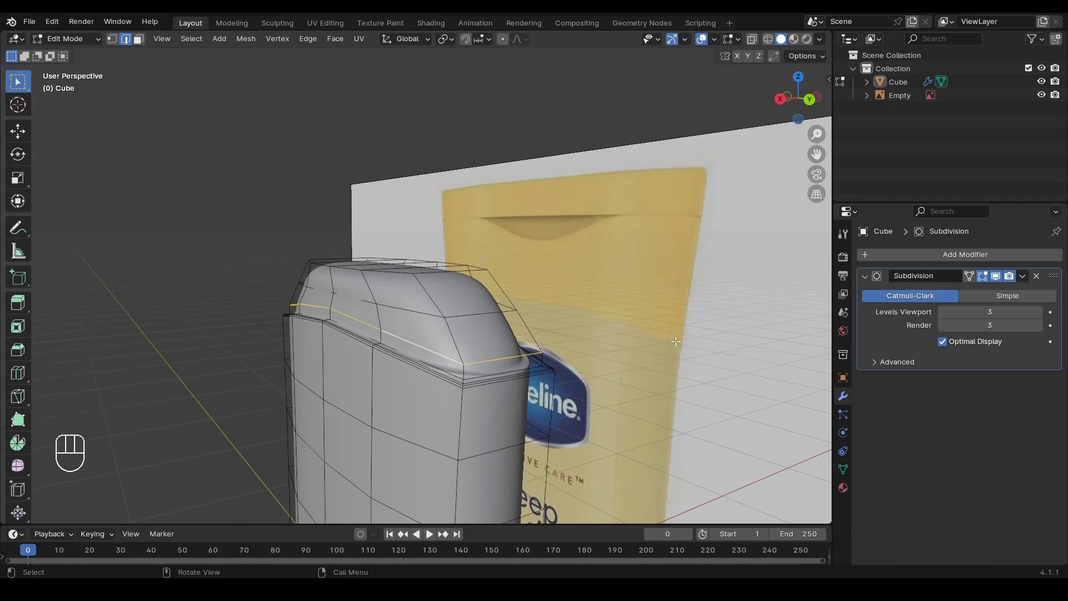
key(s)
key(x)
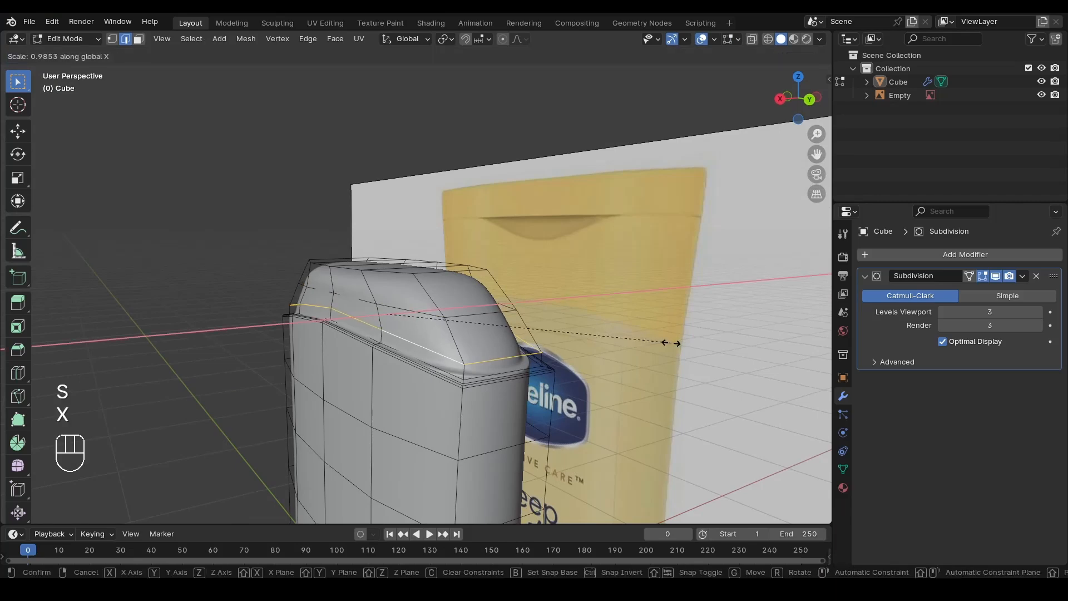
right_click(672, 344)
Select the edge loop bounding the flat top and narrow it along X, leave Edit Mode and save the file.
alt+middle_drag(411, 294, 399, 321)
click(383, 316)
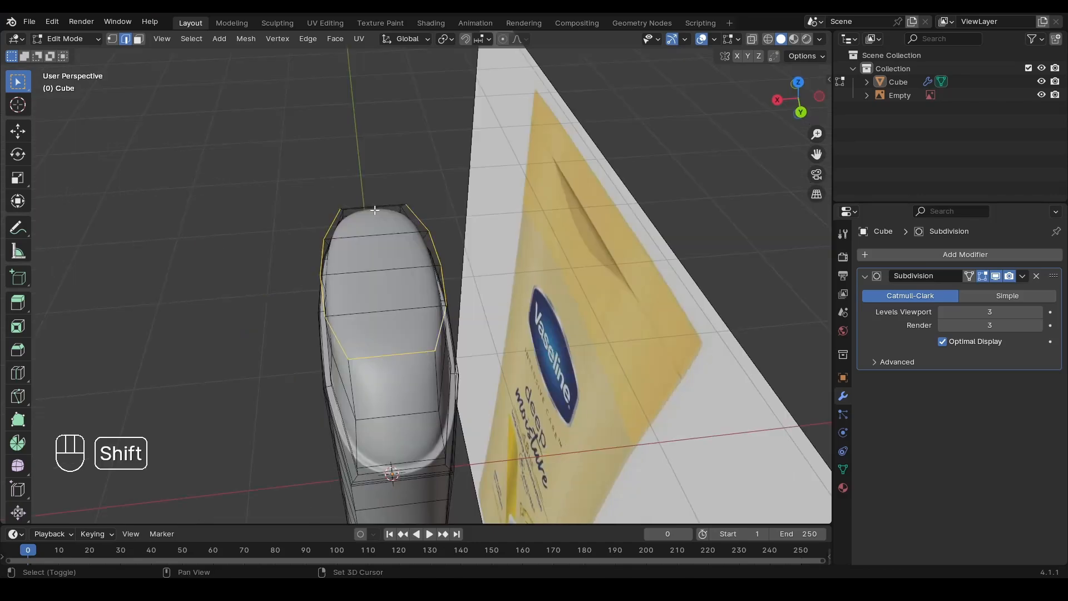
shift+click(374, 210)
alt+drag(598, 312, 659, 262)
key(s)
key(x)
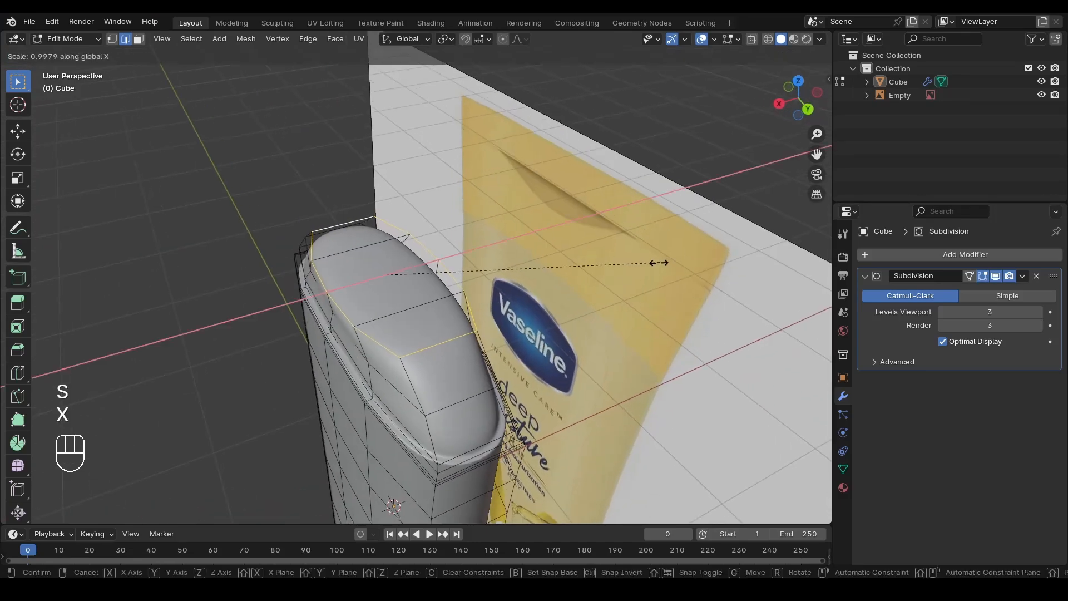
click(587, 258)
alt+drag(587, 258, 476, 273)
key(Tab)
key(ctrl+s)
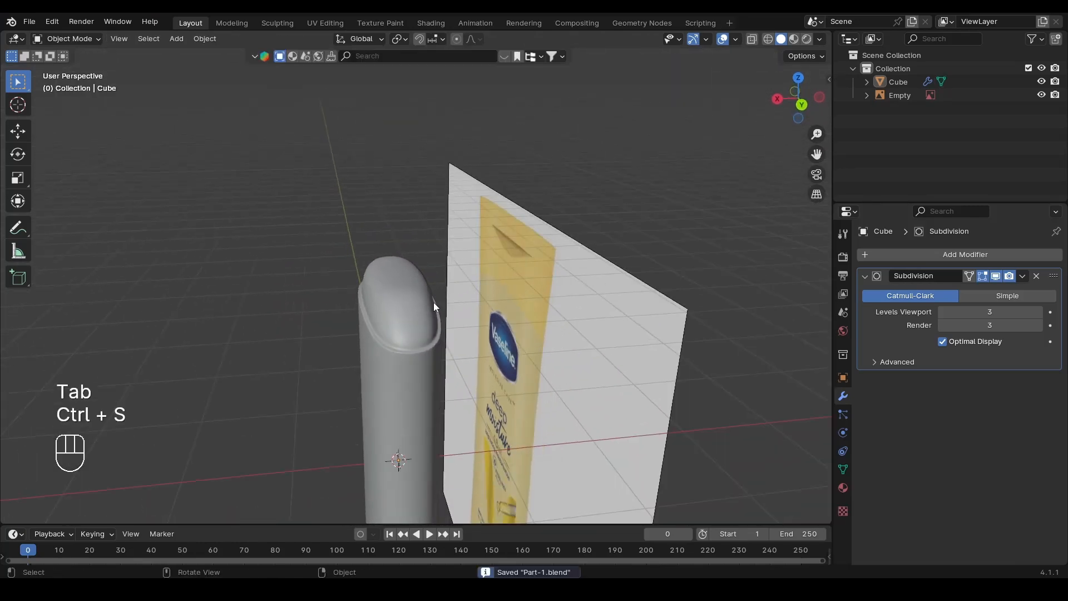
Select the row of flat top faces and extrude them about 0.047 m upward in the right view.
alt+drag(433, 303, 574, 292)
alt+middle_drag(575, 291, 503, 229)
scroll(560, 347, up, 5)
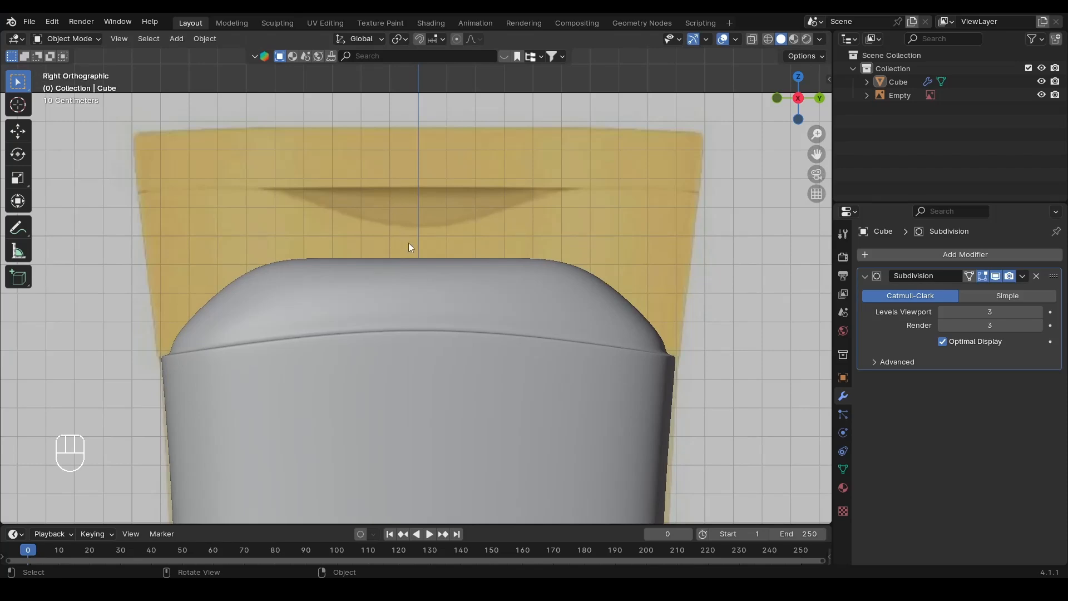
key(Tab)
alt+middle_drag(423, 266, 389, 289)
key(3)
click(286, 298)
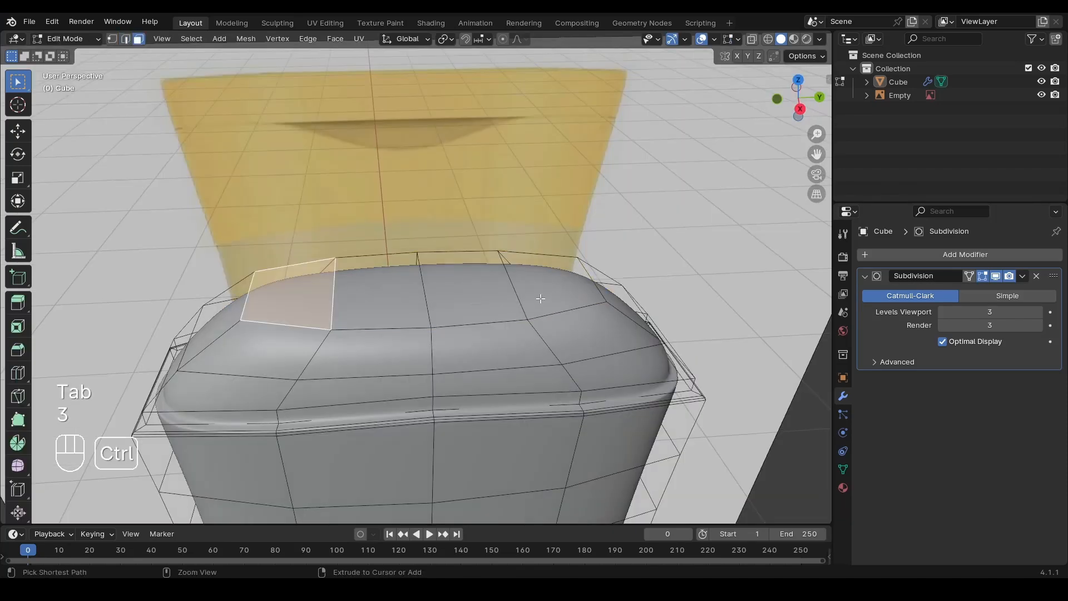
ctrl+click(540, 299)
click(800, 108)
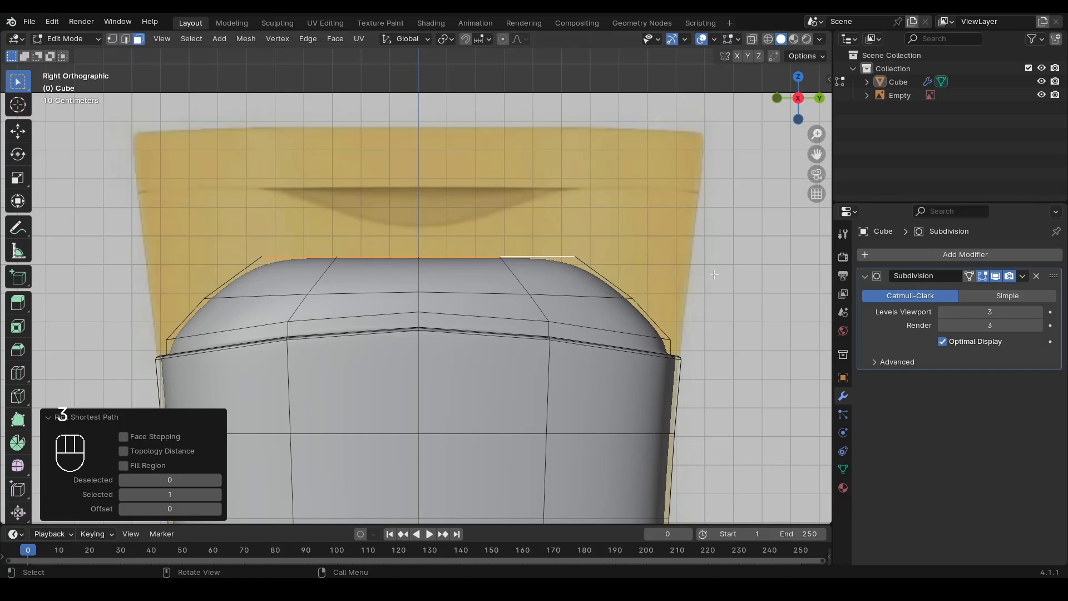
key(e)
click(713, 261)
Scale the extruded top faces to about 0.727 along Y and 0.874 along X.
key(s)
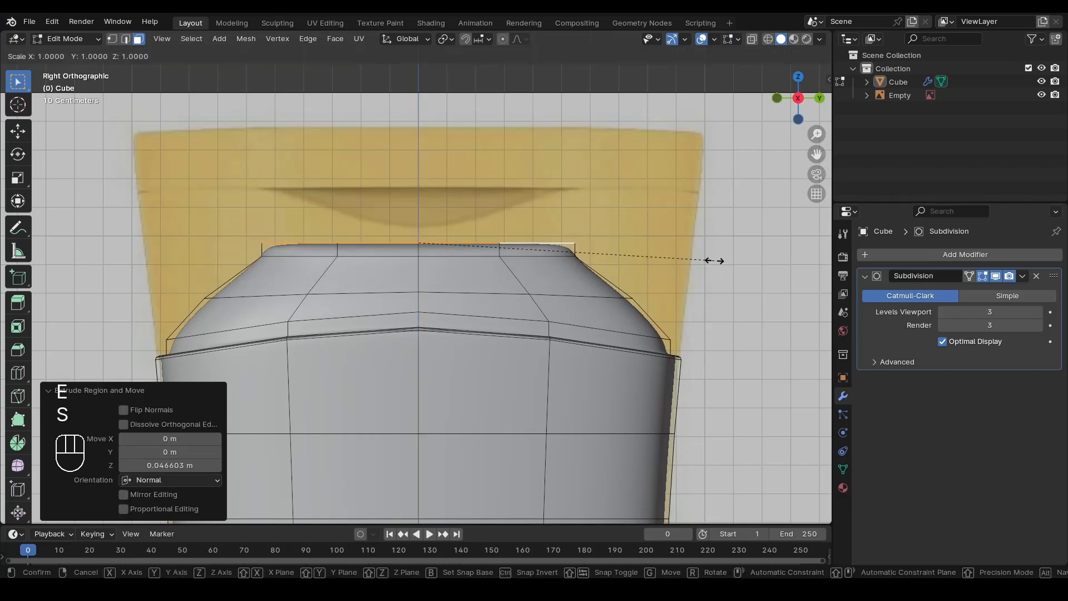
key(y)
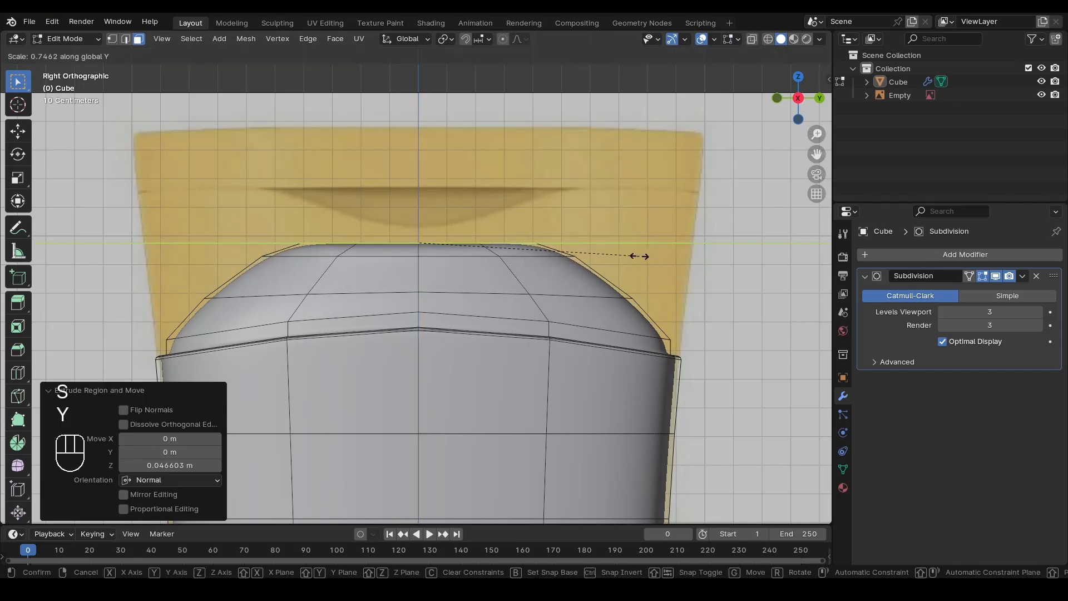
click(630, 255)
alt+drag(630, 255, 558, 321)
key(s)
key(x)
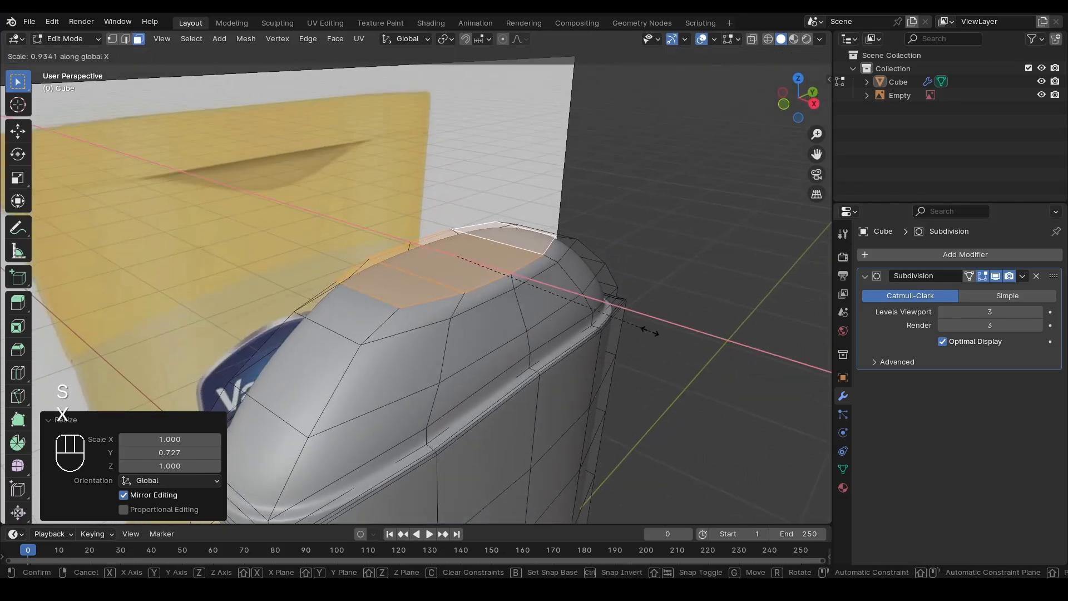
click(633, 335)
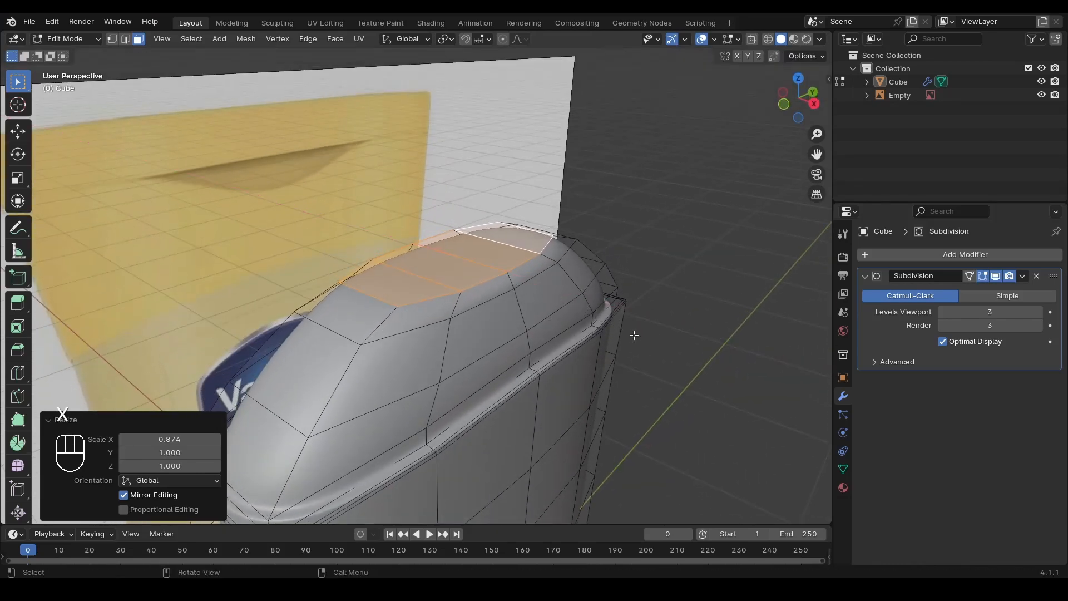
Select the edge loop just below the extruded top faces and widen it to about 1.07 along X.
alt+drag(632, 333, 503, 313)
key(Tab)
key(Tab)
key(2)
alt+click(483, 311)
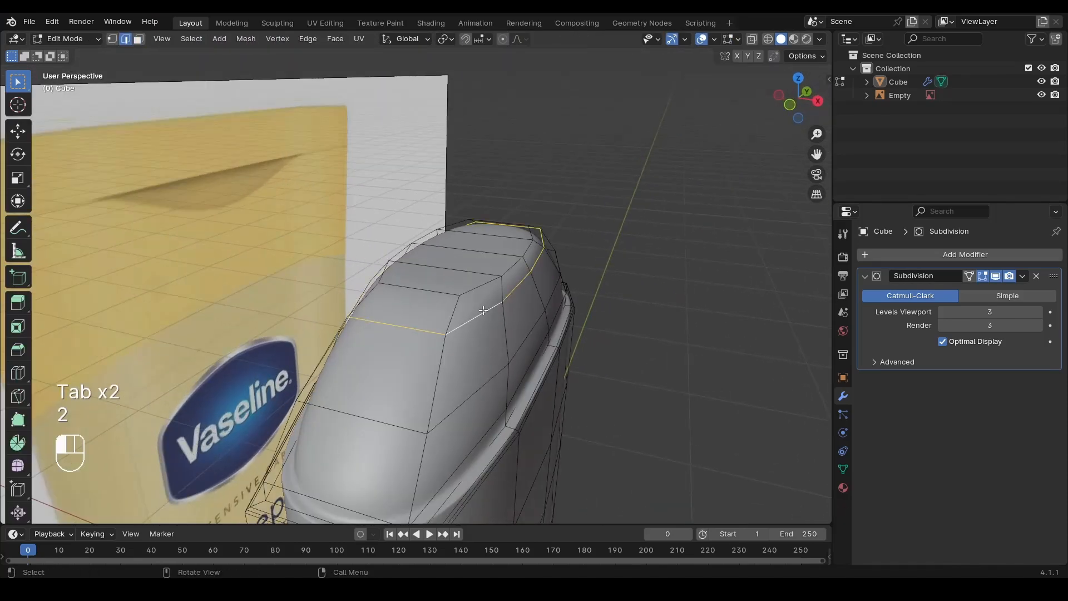
key(s)
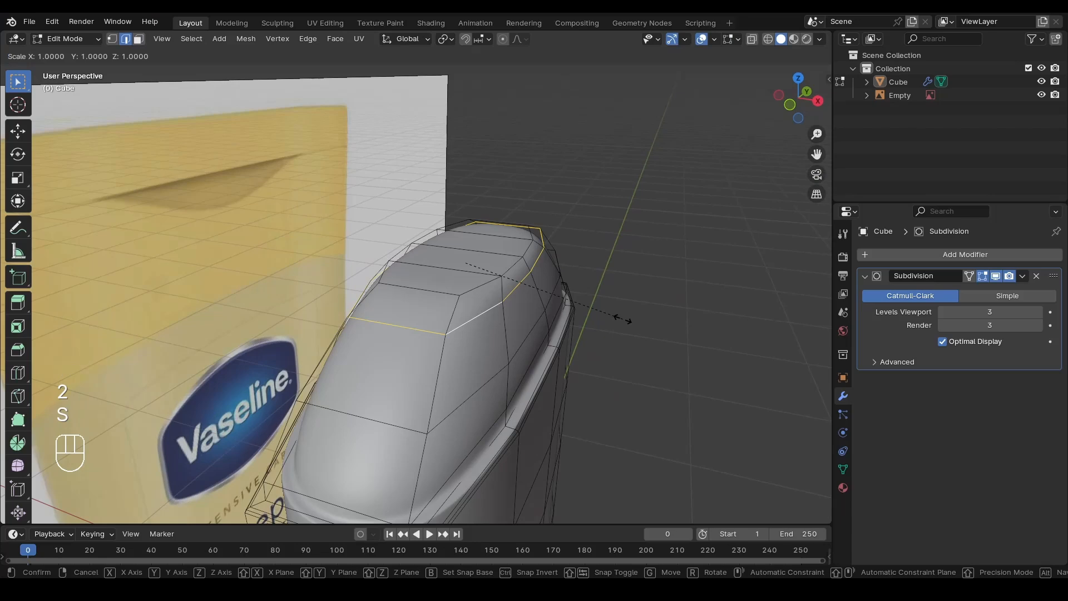
key(x)
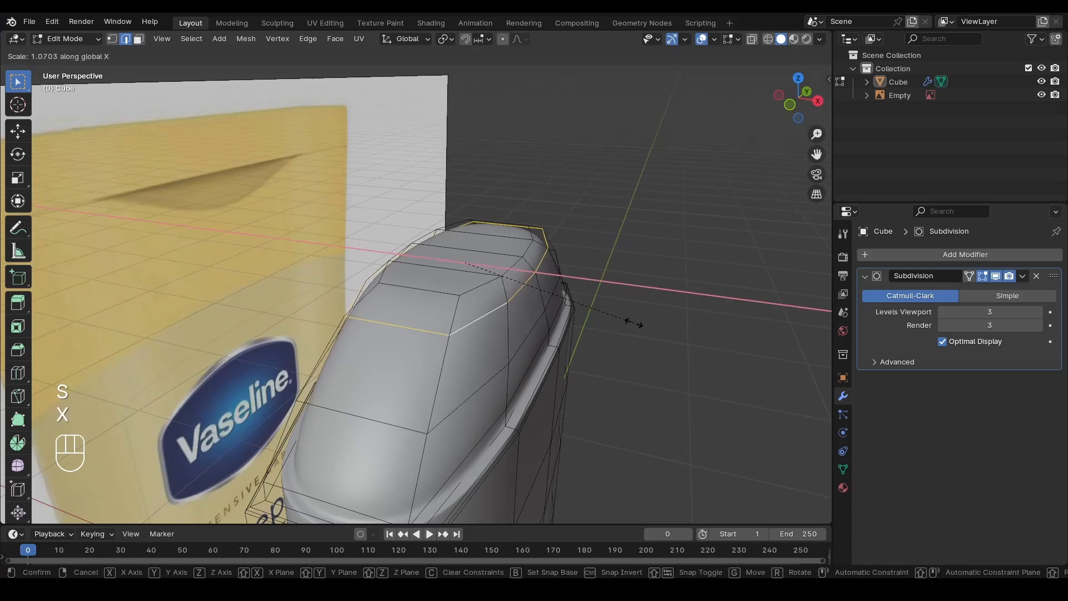
click(635, 323)
Widen the next lower edge loop to about 1.026 along X, leave Edit Mode and save the file.
alt+click(527, 336)
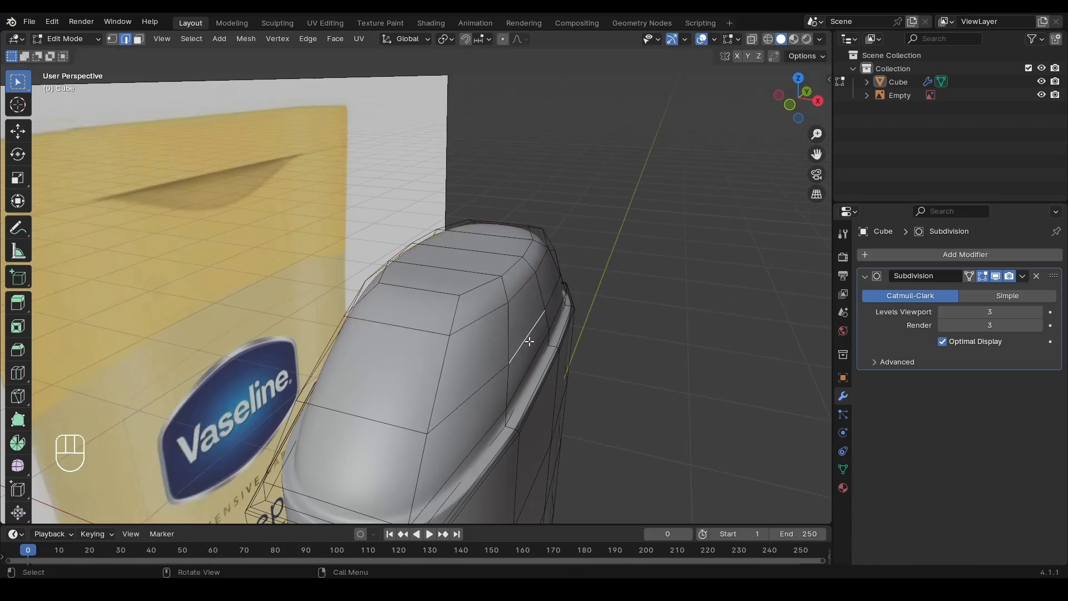
key(s)
key(x)
click(659, 326)
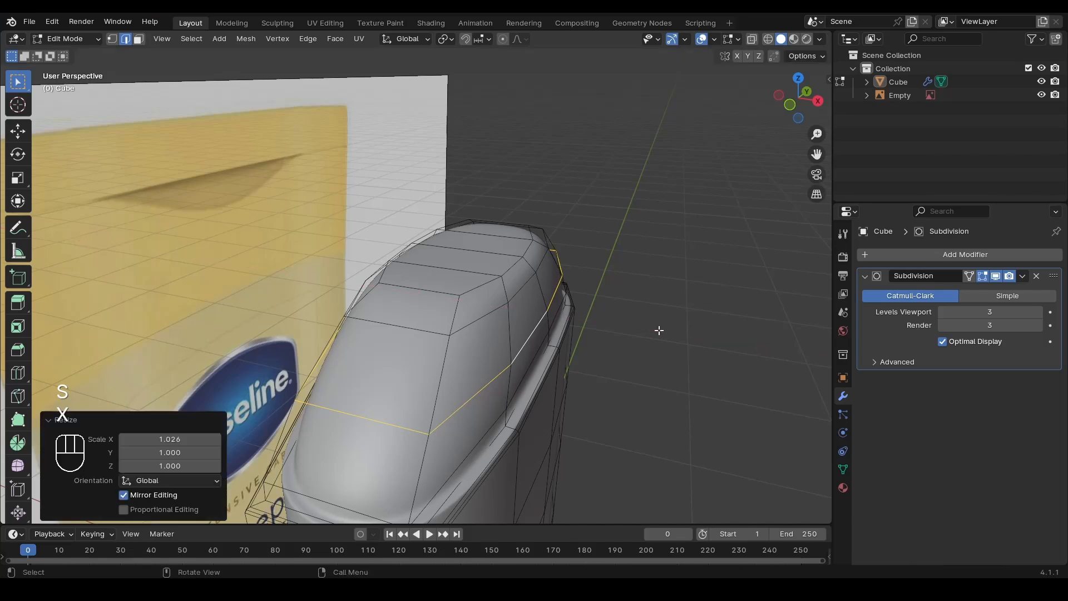
key(Tab)
alt+drag(721, 315, 465, 307)
key(ctrl+s)
Slide the edge loop just below the top faces downward by a factor of about 0.32, leave Edit Mode and save.
scroll(395, 293, up, 3)
alt+shift+drag(397, 292, 456, 313)
alt+drag(669, 262, 572, 341)
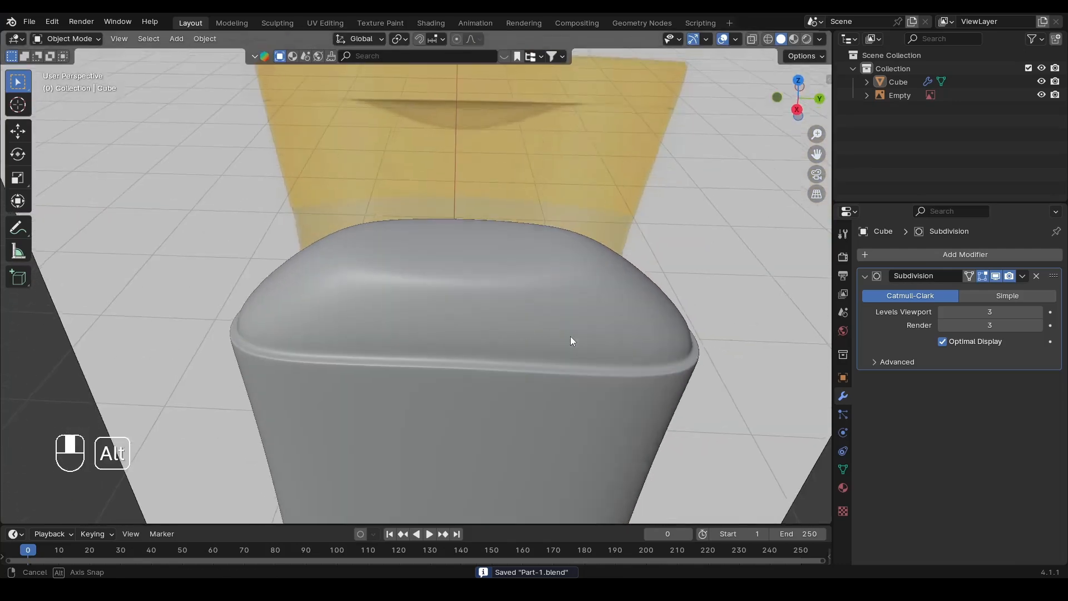
scroll(470, 296, up, 3)
alt+shift+drag(470, 296, 508, 291)
key(Tab)
key(Tab)
key(Tab)
double_click(513, 312)
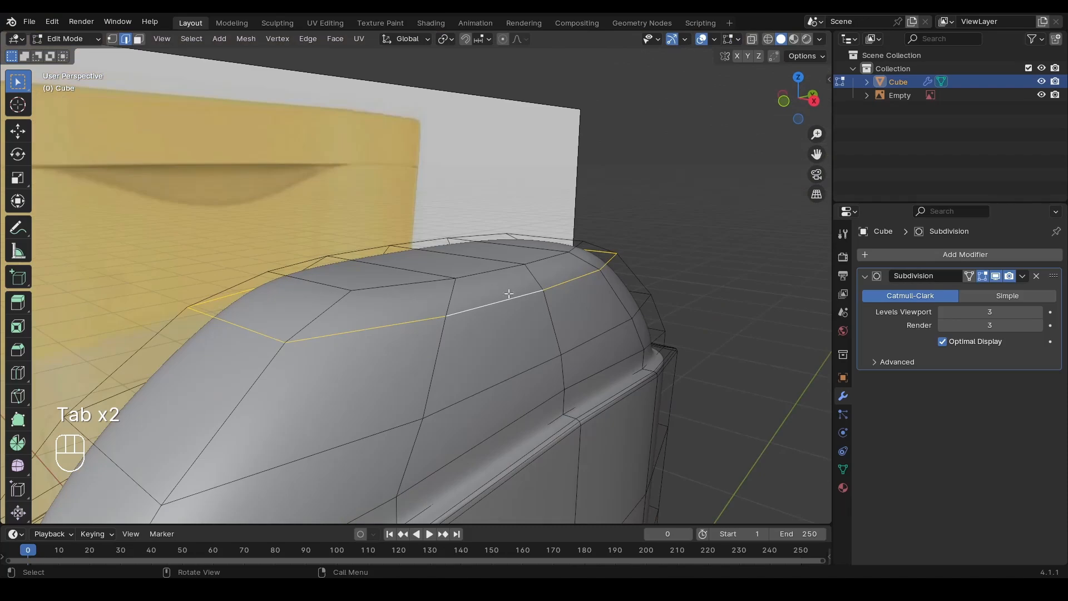
key(g)
key(g)
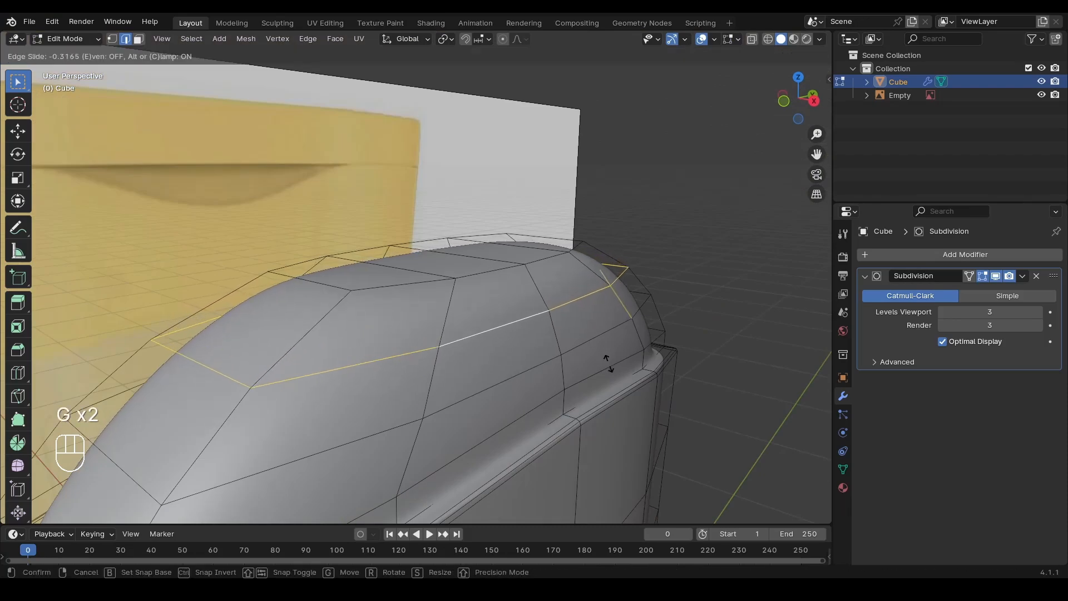
click(609, 362)
key(Tab)
alt+drag(632, 303, 430, 213)
key(ctrl+s)
Return to Edit Mode, save the file and select the four topmost faces in the top view.
key(Tab)
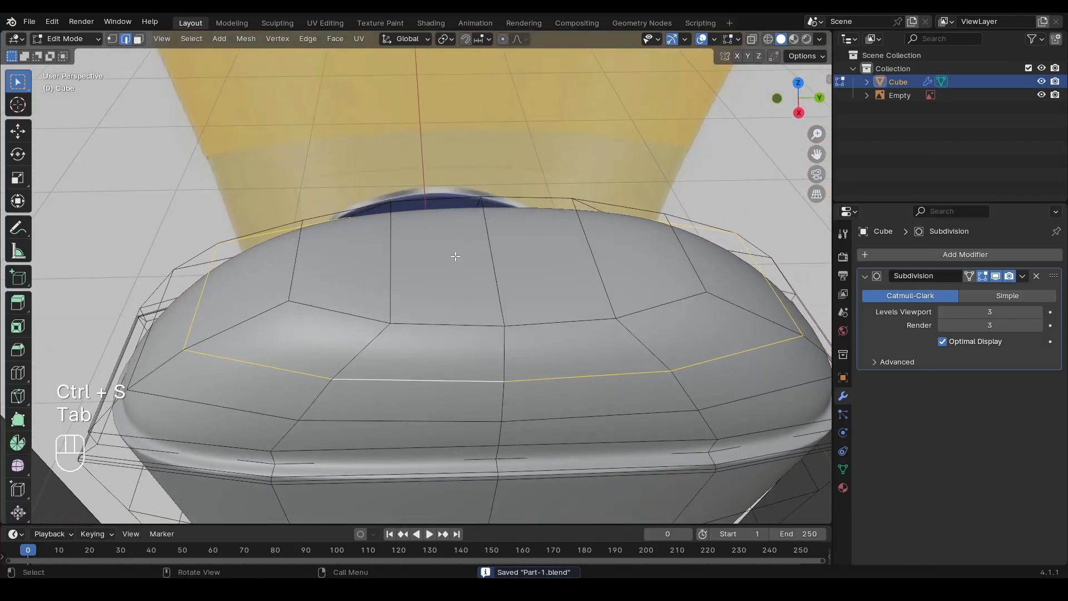
scroll(455, 256, down, 2)
alt+drag(455, 256, 477, 298)
click(798, 93)
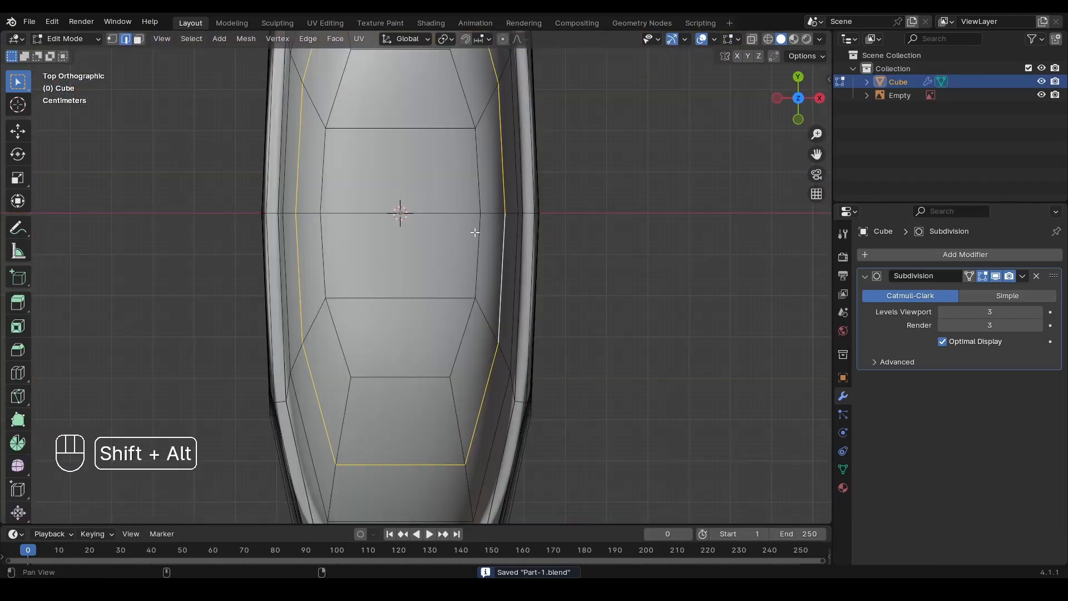
alt+shift+drag(474, 233, 532, 282)
key(ctrl+s)
scroll(500, 280, down, 2)
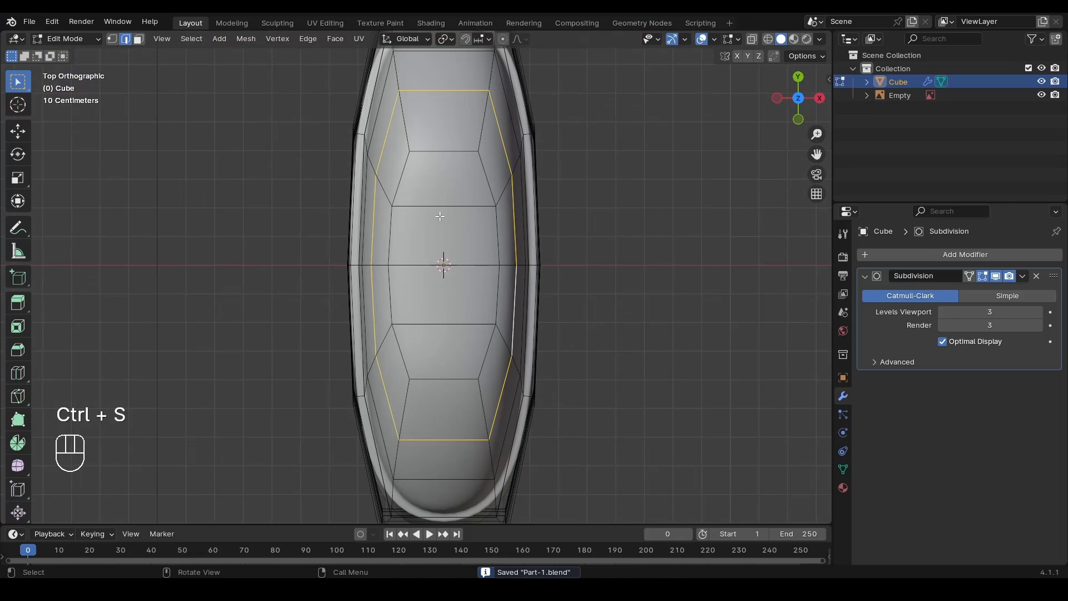
key(3)
click(445, 178)
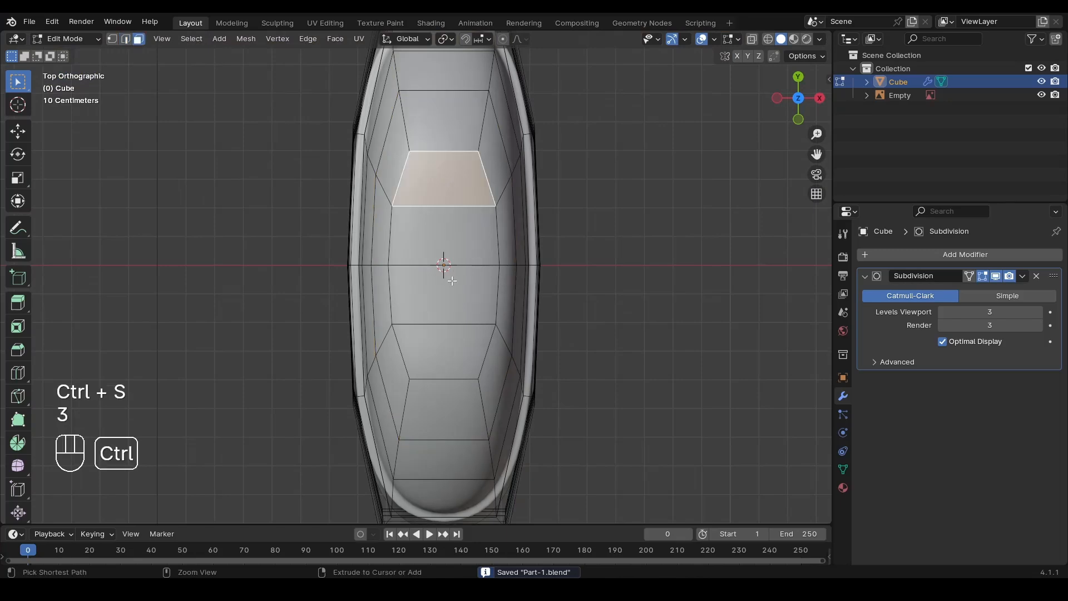
ctrl+click(440, 336)
View the selected top faces from above, leave Edit Mode and save the file.
alt+drag(439, 336, 501, 289)
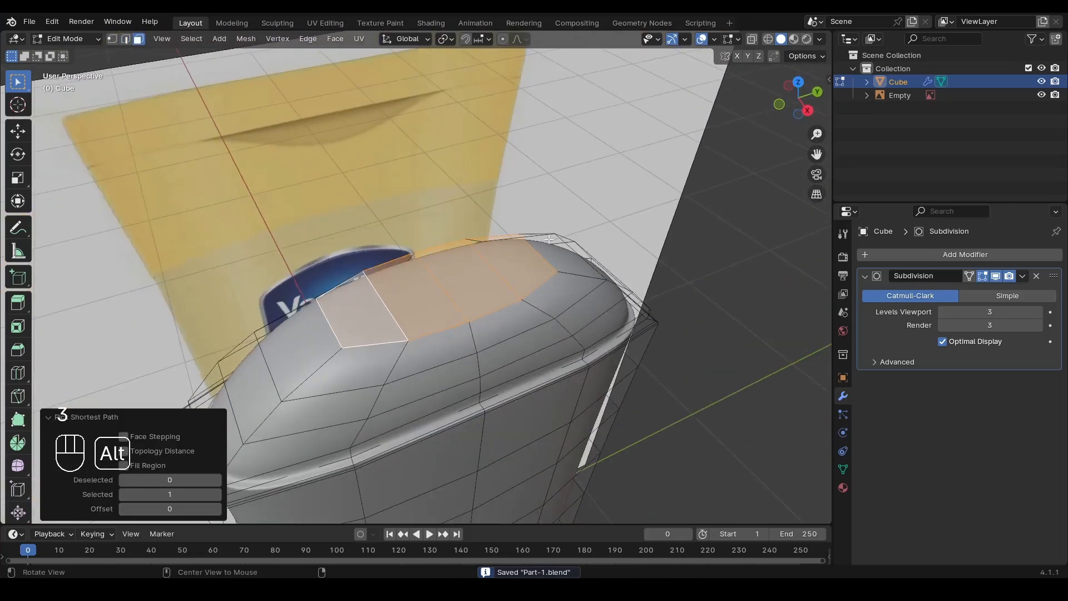
click(802, 83)
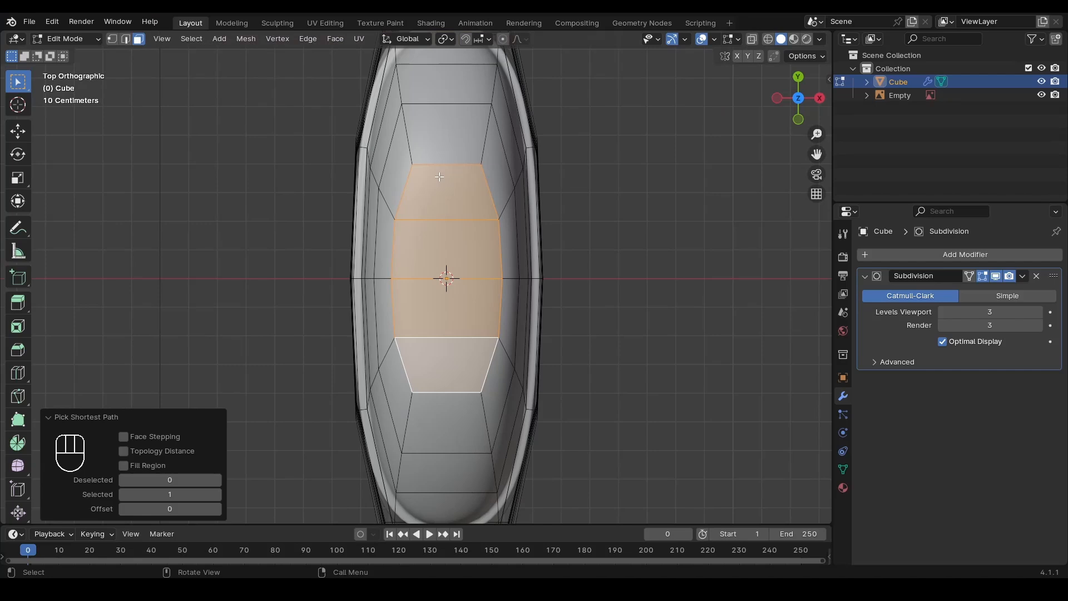
key(Tab)
key(ctrl+s)
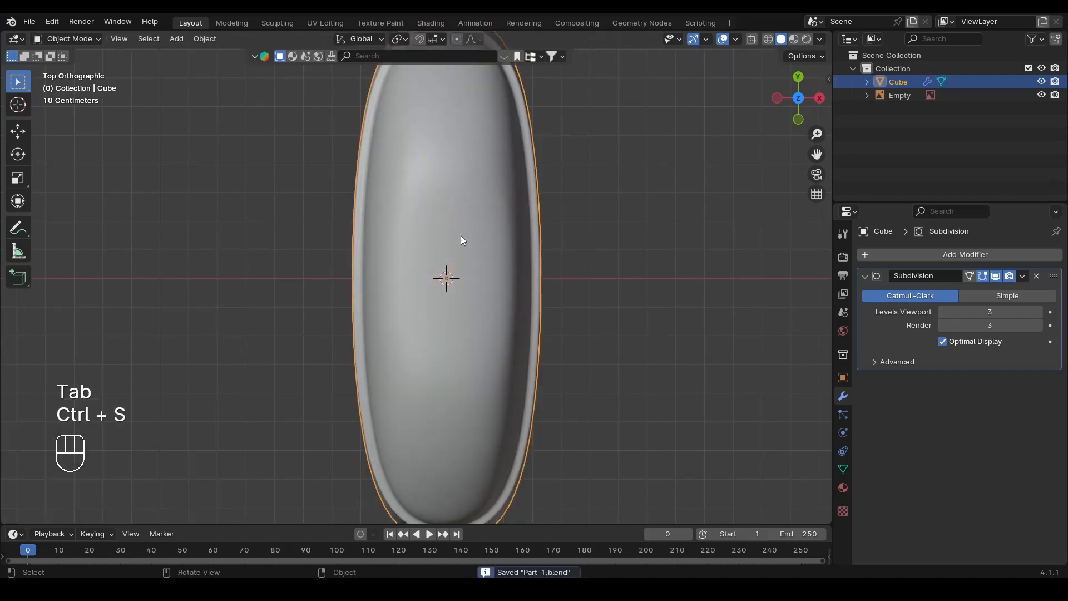
Search the add-ons for "loop", make sure Mesh: LoopTools is enabled, save the preferences and close them.
click(52, 21)
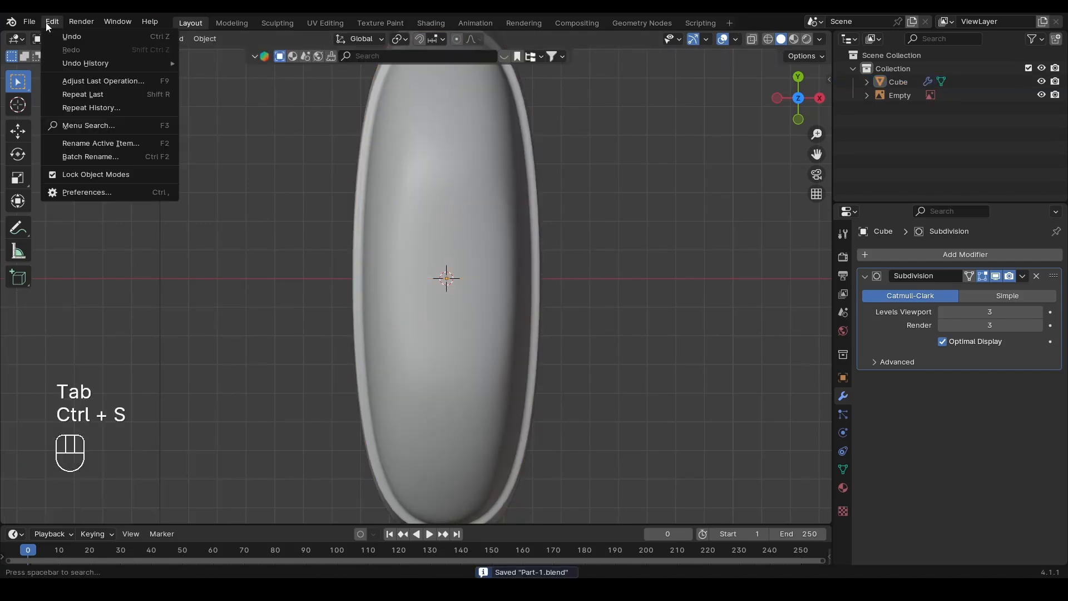
click(75, 192)
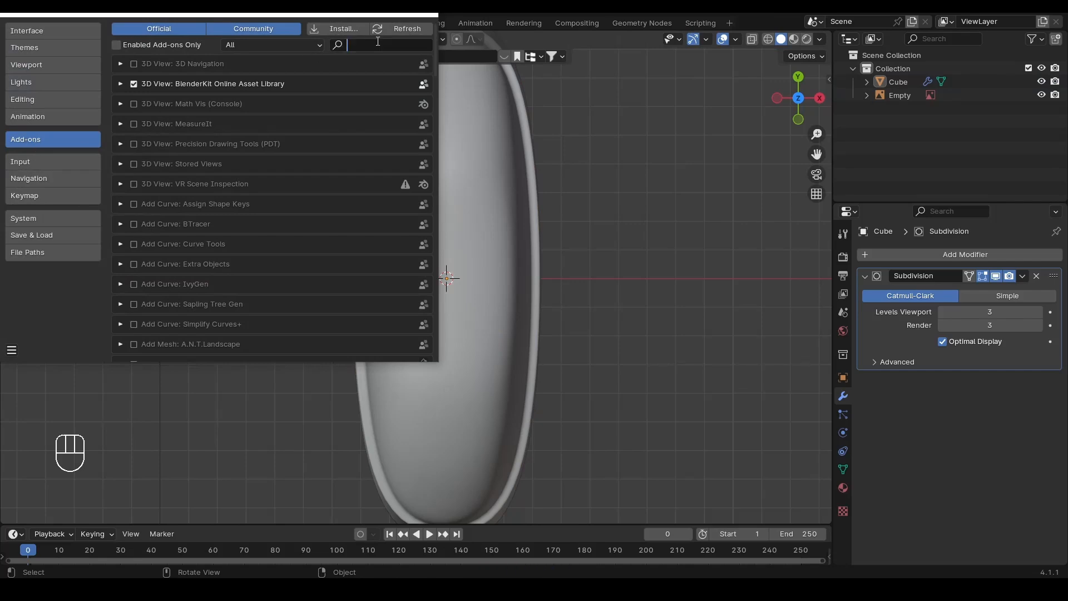
text(loop)
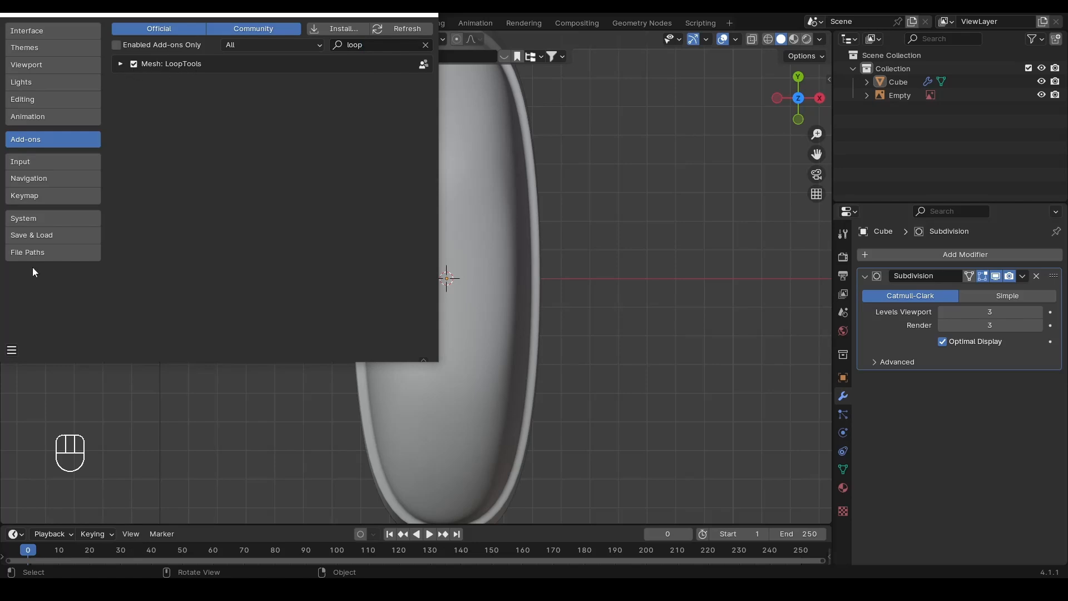
click(11, 351)
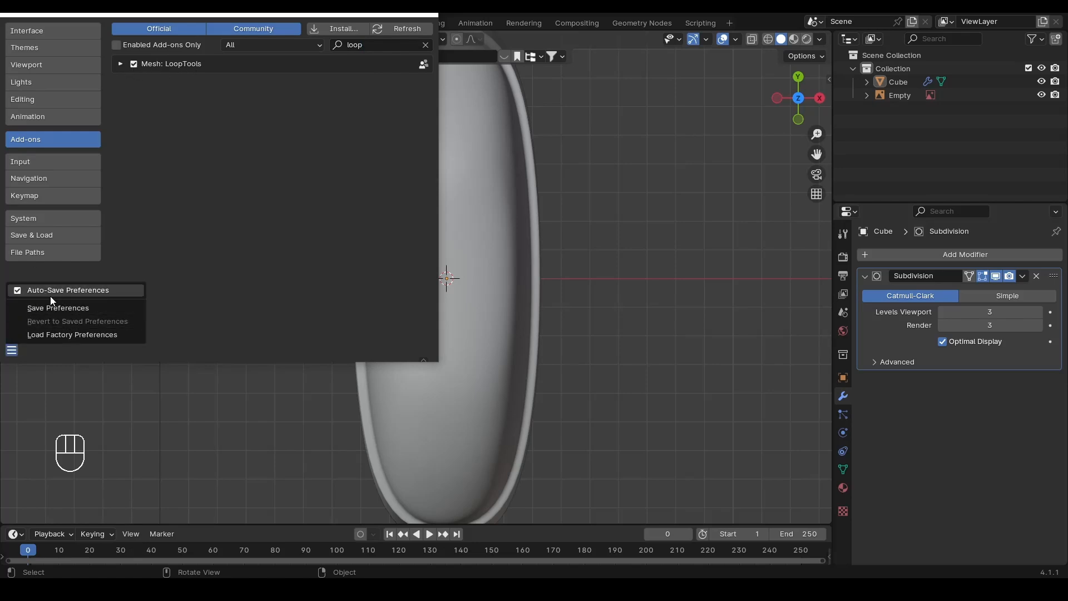
click(38, 309)
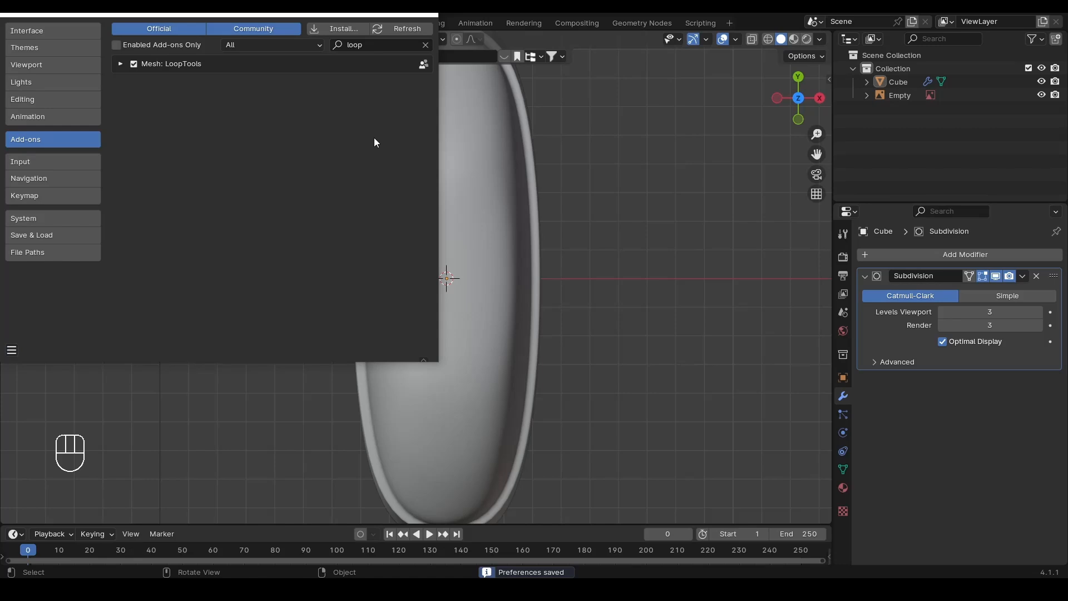
click(434, 16)
Return to Edit Mode and reshape the selected top faces into a circle with the LoopTools Circle operation.
right_click(627, 191)
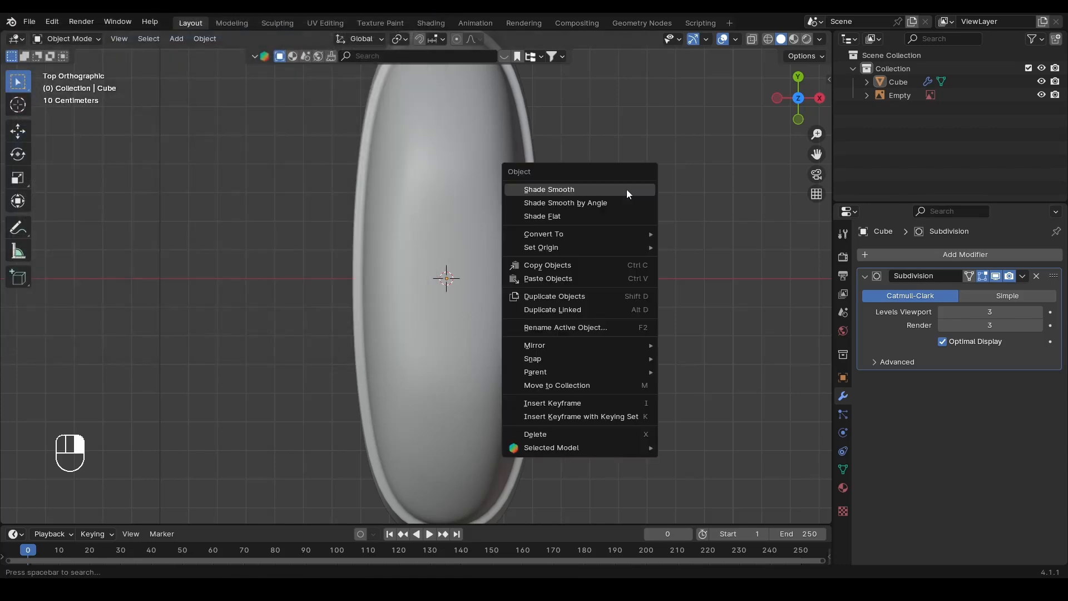
click(402, 225)
right_click(457, 186)
key(Tab)
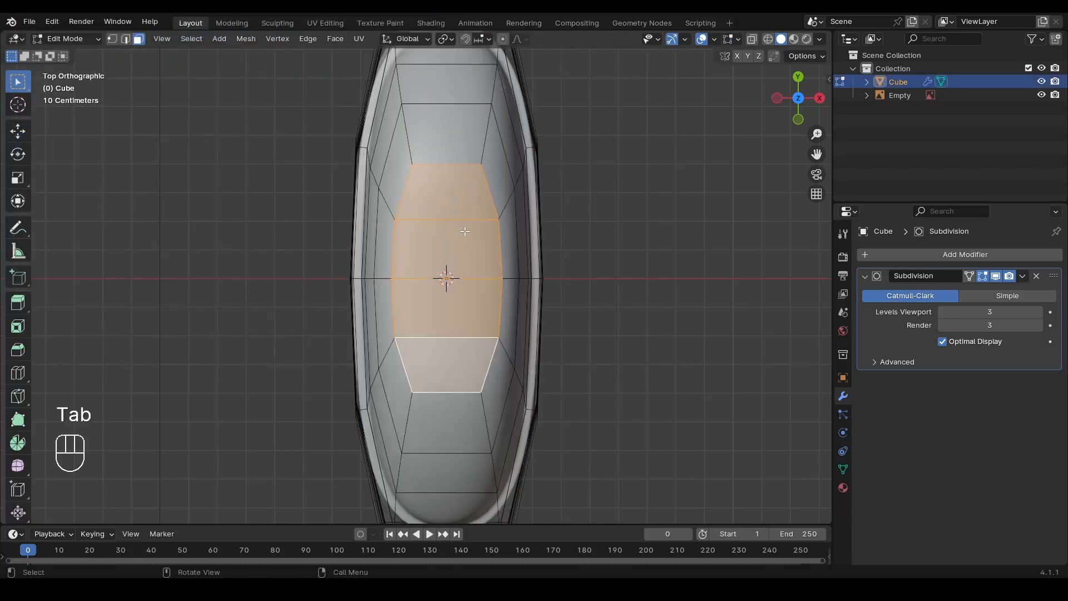
right_click(463, 189)
mouse_move(412, 171)
right_click(408, 161)
mouse_move(407, 161)
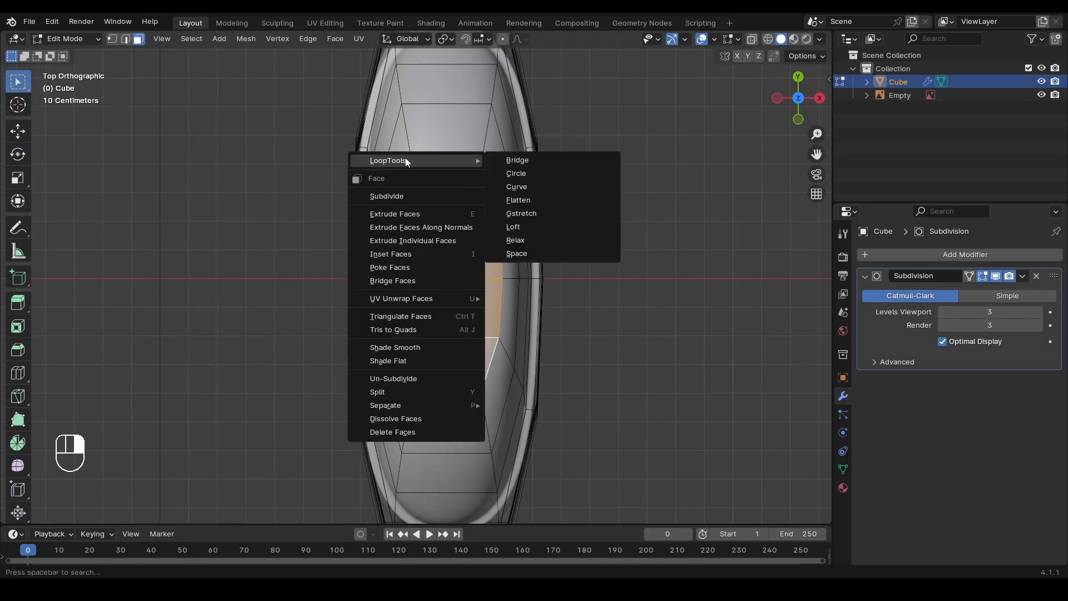
click(511, 175)
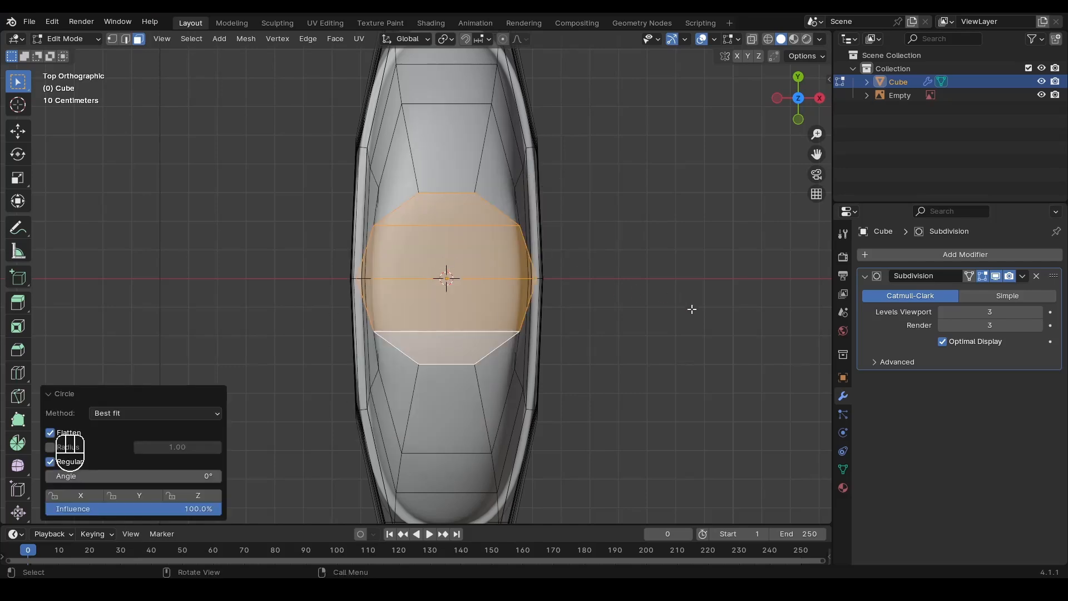
Scale the circular group of top faces down uniformly to 0.715.
key(s)
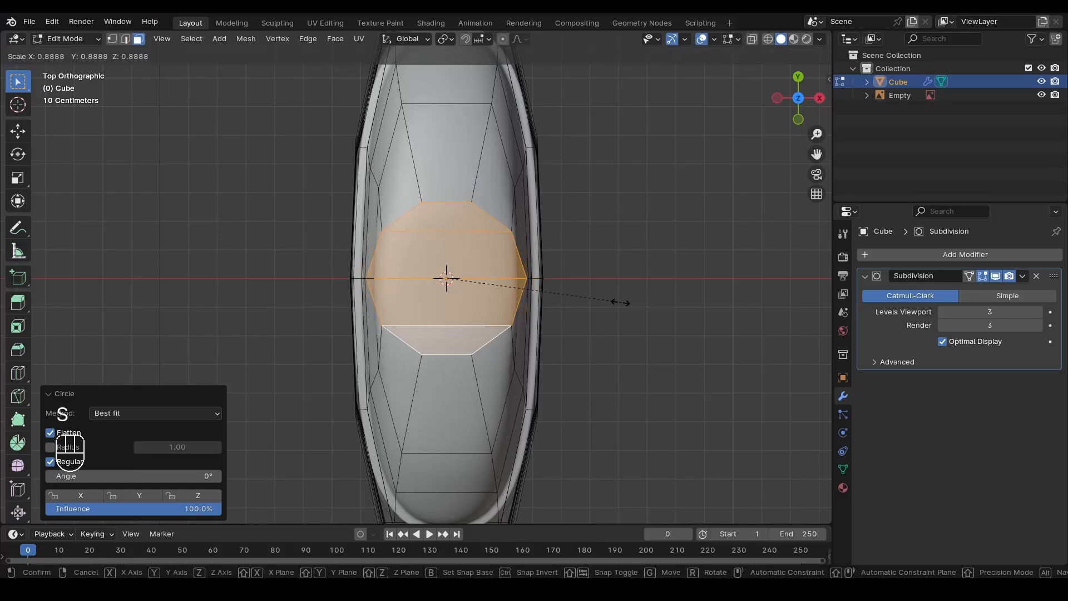
click(586, 303)
scroll(587, 304, up, 1)
Delete the circular top faces to open a hole in the bottle's end, and leave Edit Mode.
alt+drag(612, 333, 538, 270)
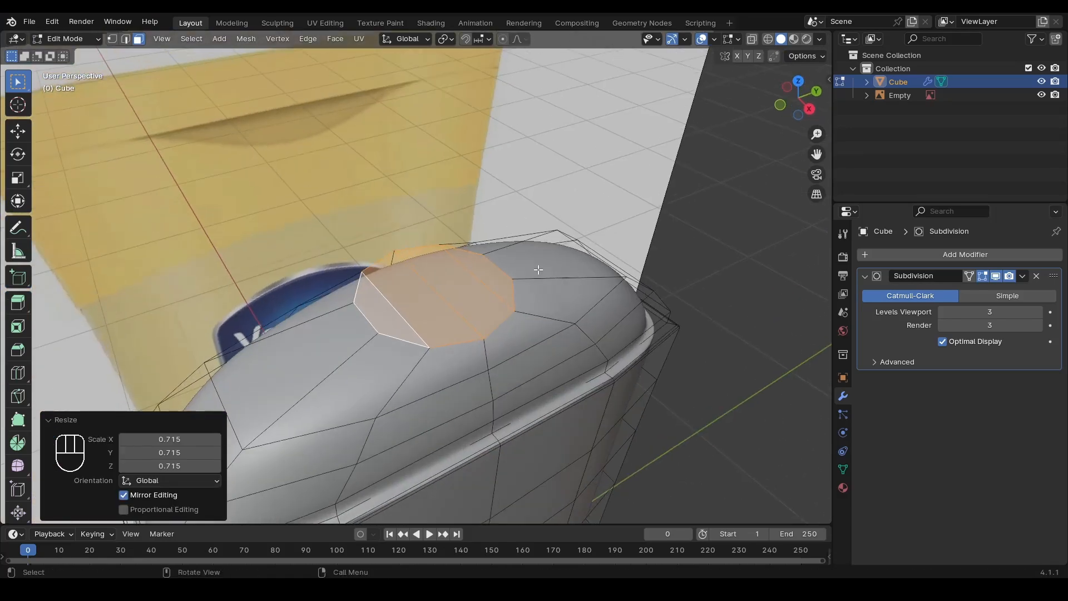
key(x)
click(472, 298)
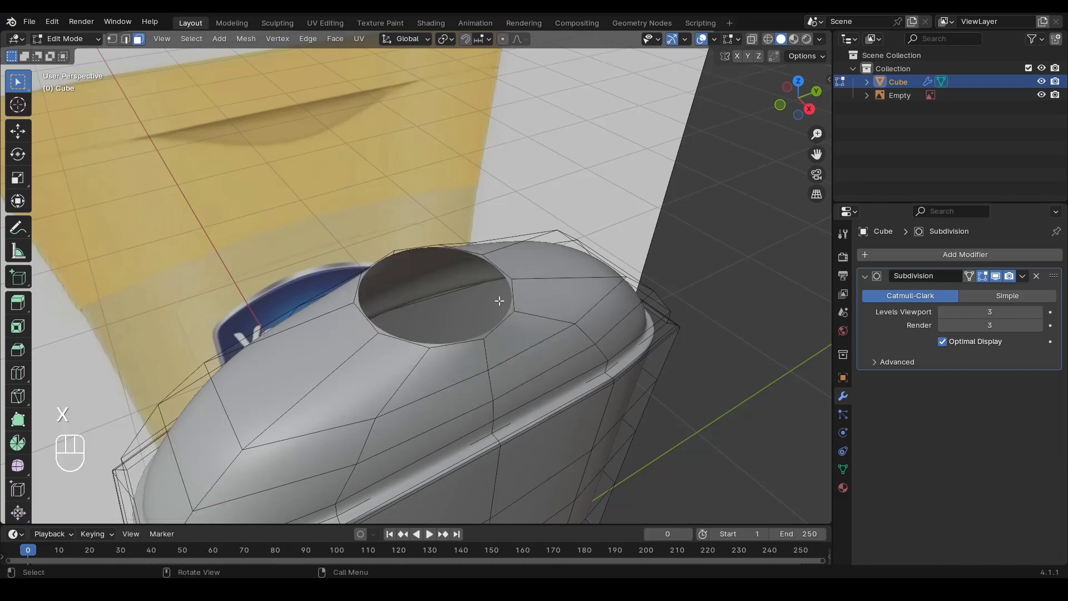
scroll(662, 289, down, 3)
key(Tab)
alt+drag(662, 289, 484, 332)
scroll(484, 332, up, 2)
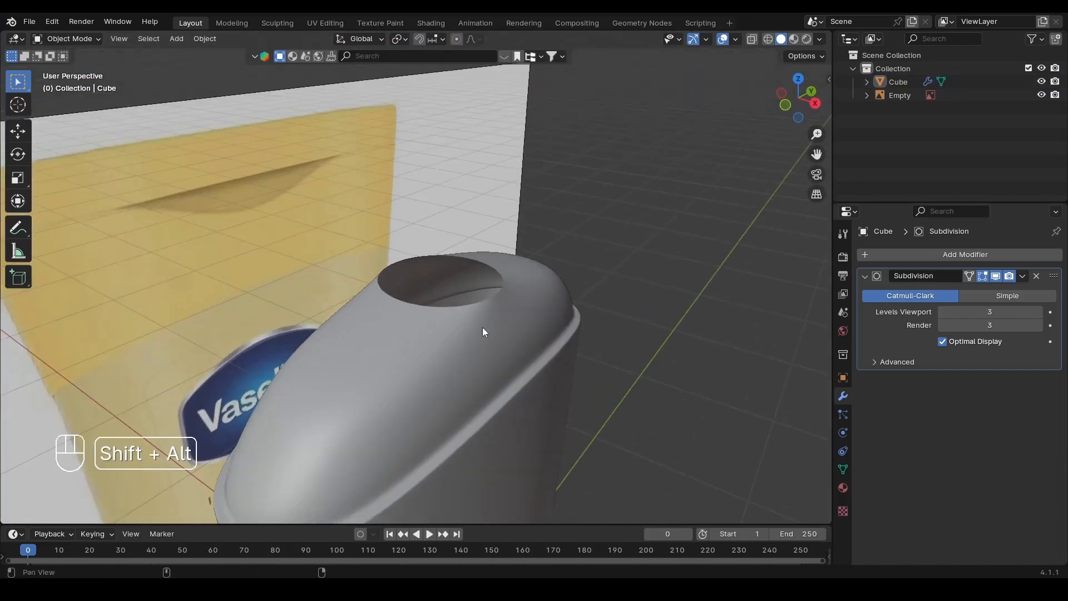
Select the hole's boundary edge loop in the top view, scale it up slightly and leave Edit Mode.
key(Tab)
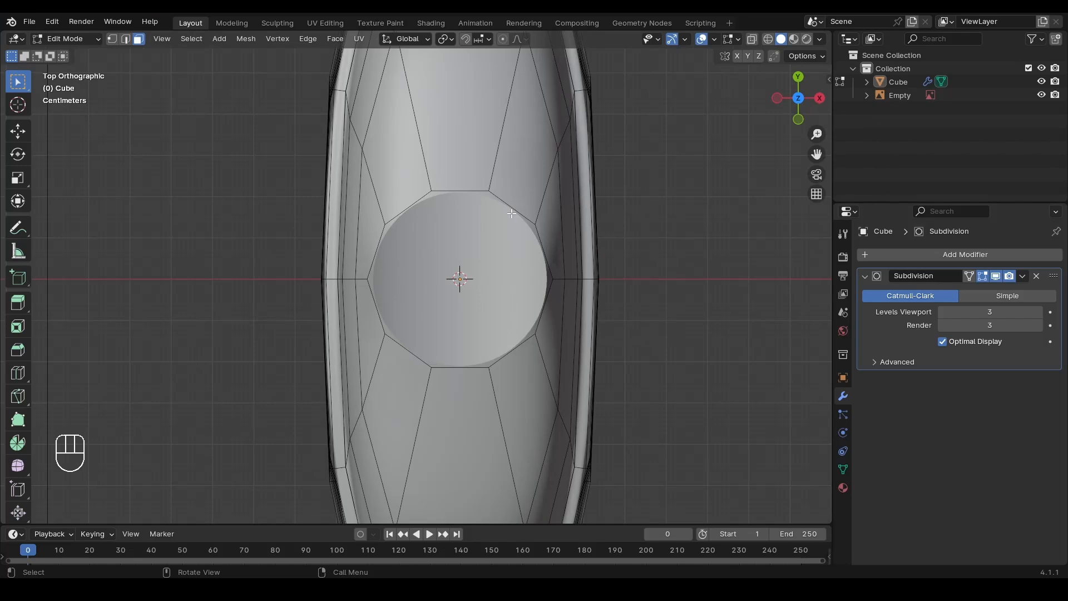
alt+click(512, 210)
key(s)
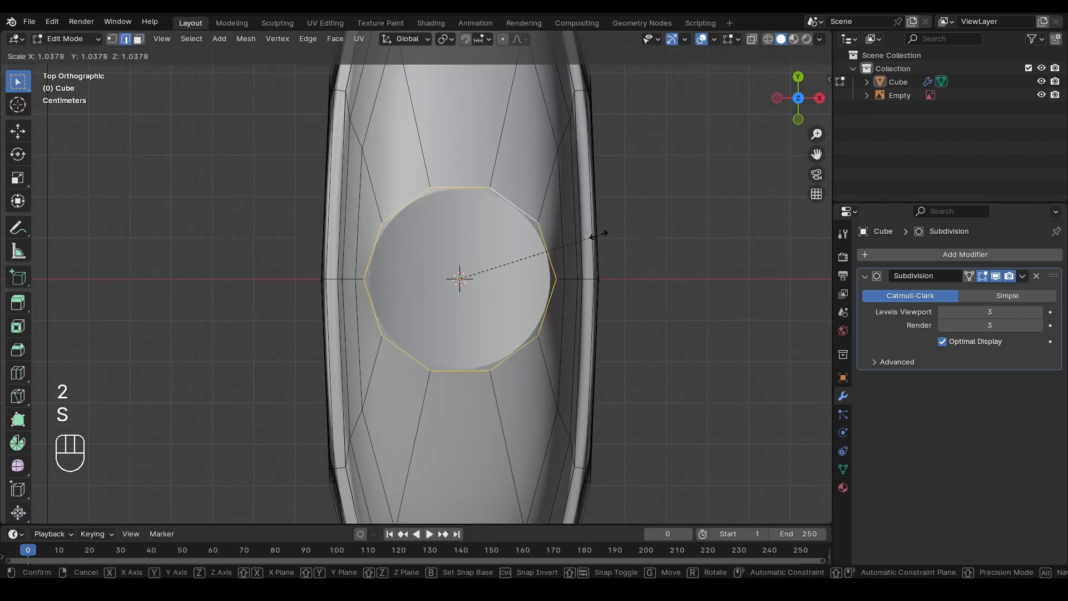
click(611, 234)
alt+drag(523, 355, 521, 264)
click(809, 102)
key(Tab)
In the front view, widen the edge loop just below the hole's rim by a factor of about 1.10 along X.
key(Tab)
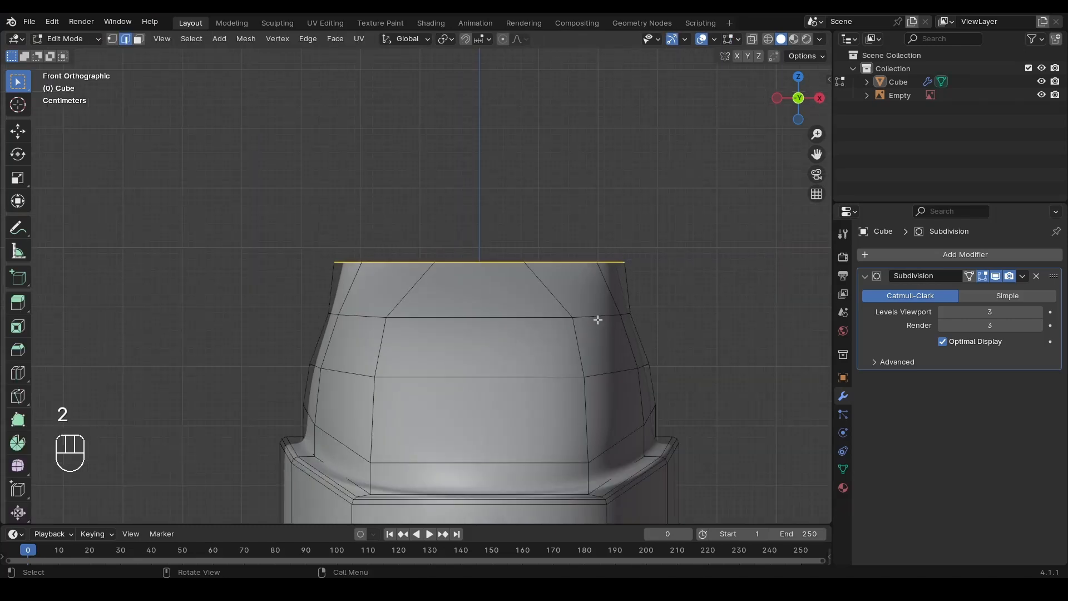
alt+click(598, 319)
scroll(672, 329, down, 1)
shift+middle_drag(672, 329, 549, 287)
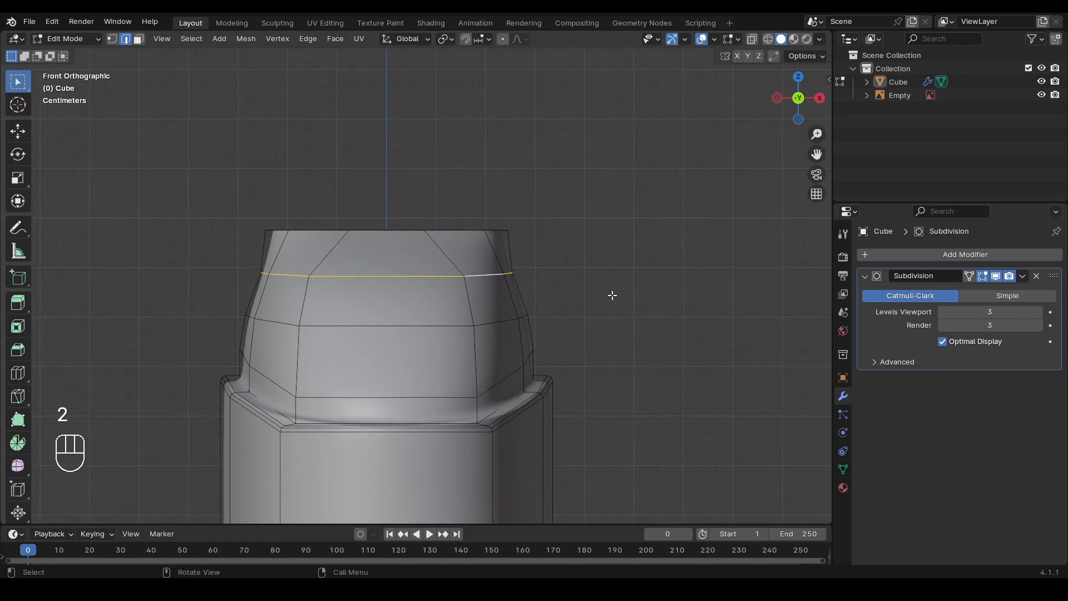
key(s)
key(x)
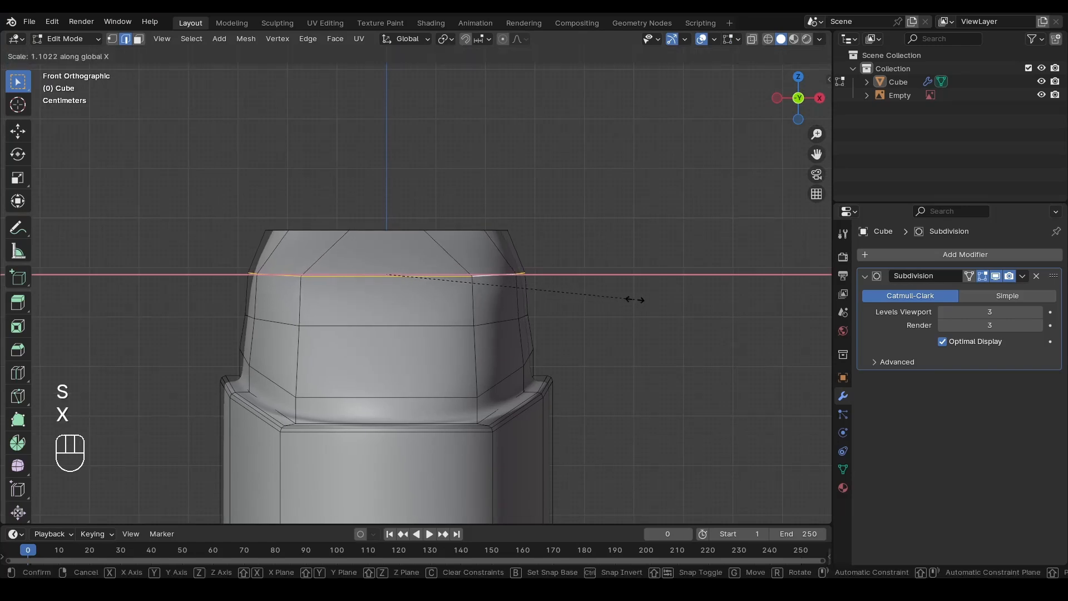
click(635, 299)
Widen the second edge loop below the hole's rim by a factor of 1.033 along X.
alt+click(496, 320)
key(s)
key(x)
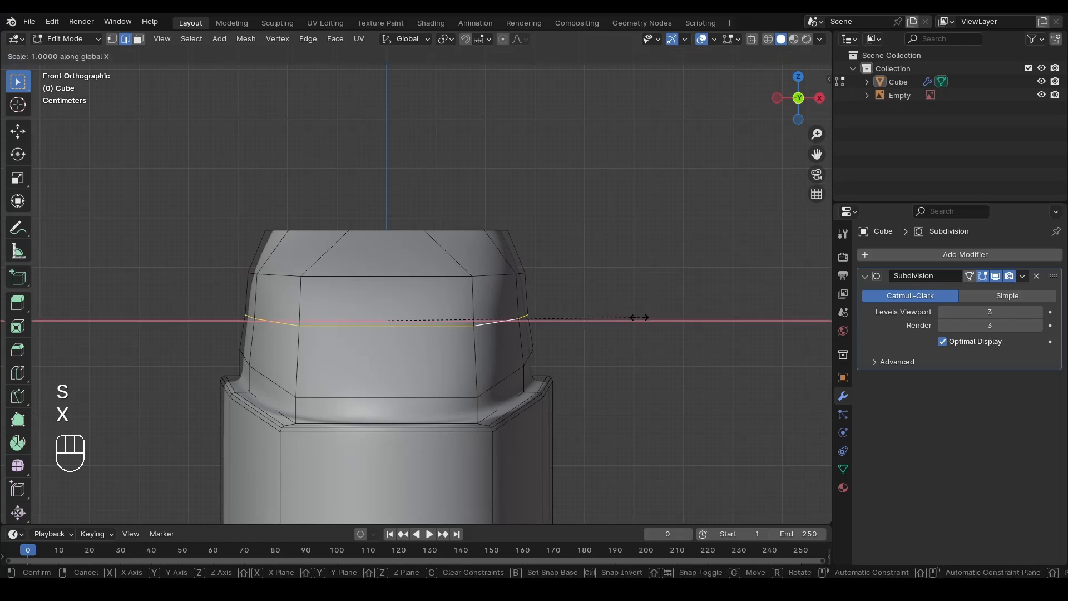
click(648, 320)
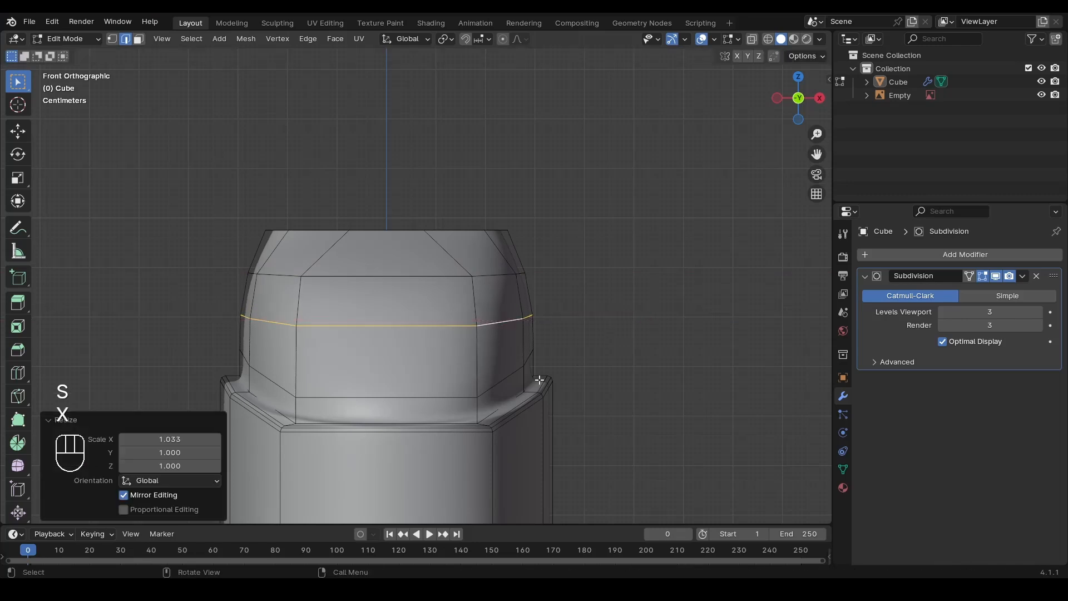
Widen the third edge loop below the rim, just above the shoulder ridge, by a factor of 1.016 along X.
alt+click(512, 376)
key(s)
key(x)
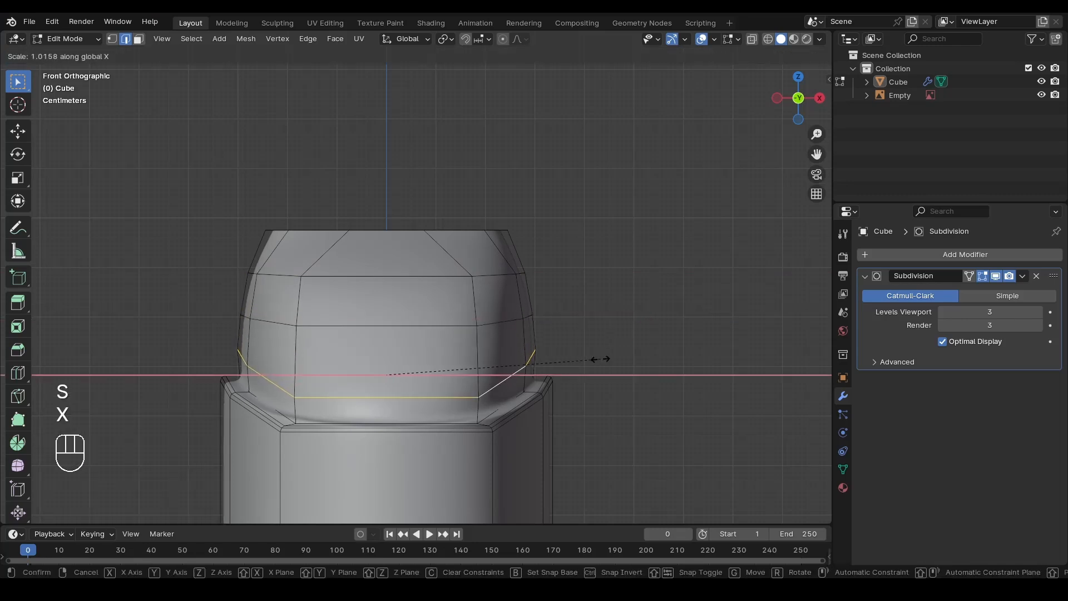
click(601, 358)
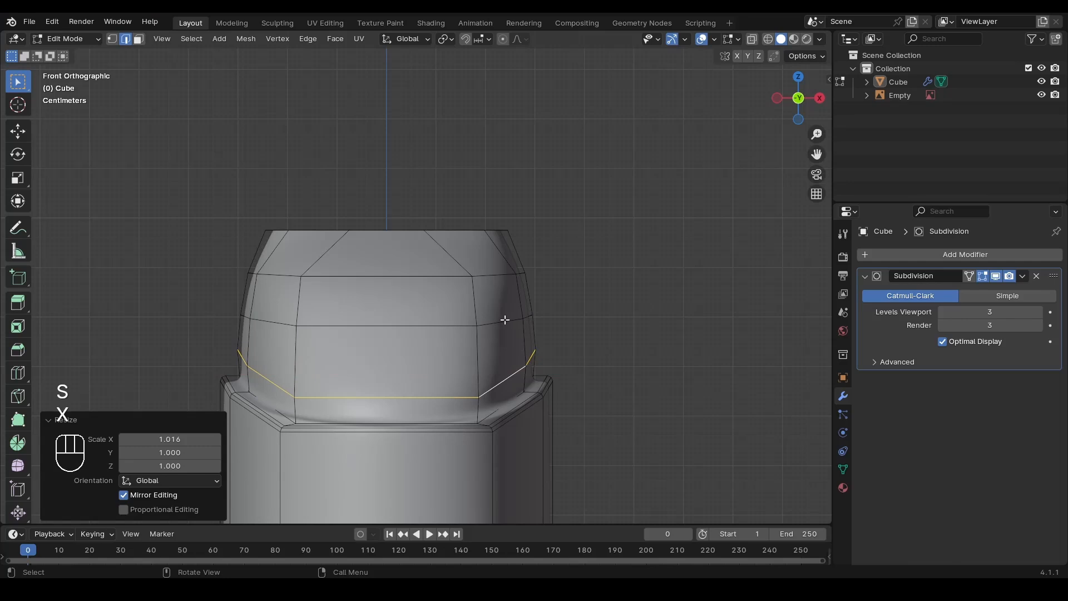
Widen the edge loop just below the rim again by about 1.006 along X and leave Edit Mode.
alt+click(490, 276)
key(s)
key(x)
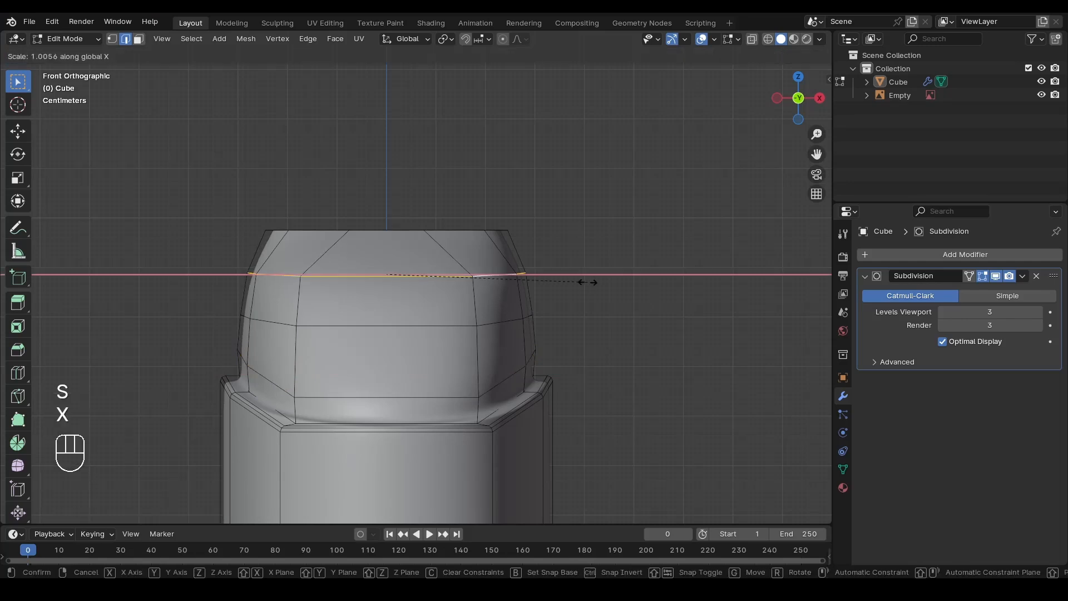
click(586, 281)
key(Tab)
scroll(390, 317, down, 3)
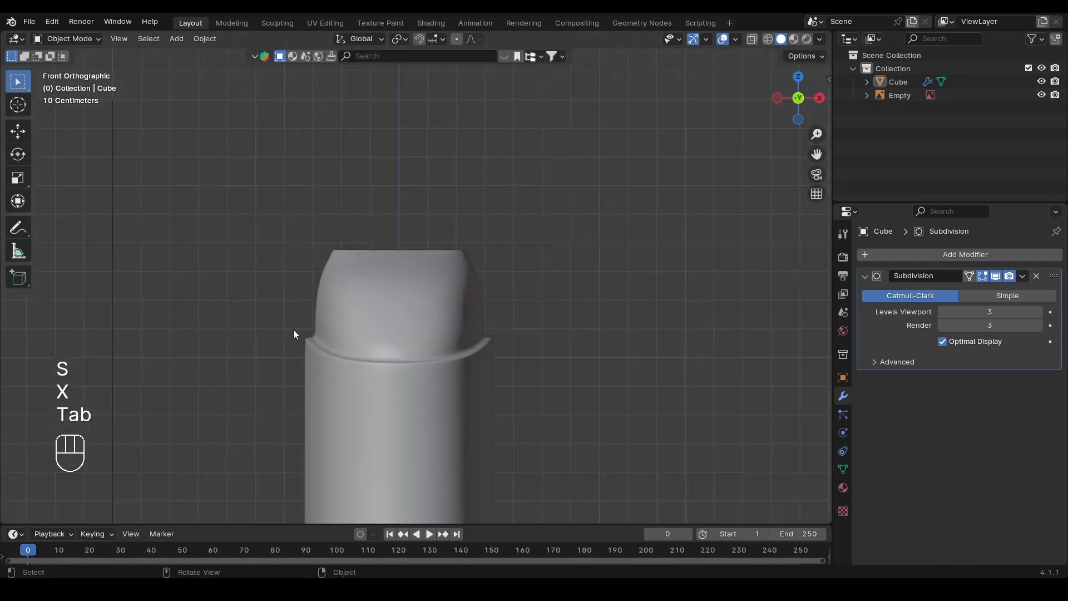
Save the file, scale the hole's rim loop uniformly by 0.973 and leave Edit Mode.
key(Tab)
key(Tab)
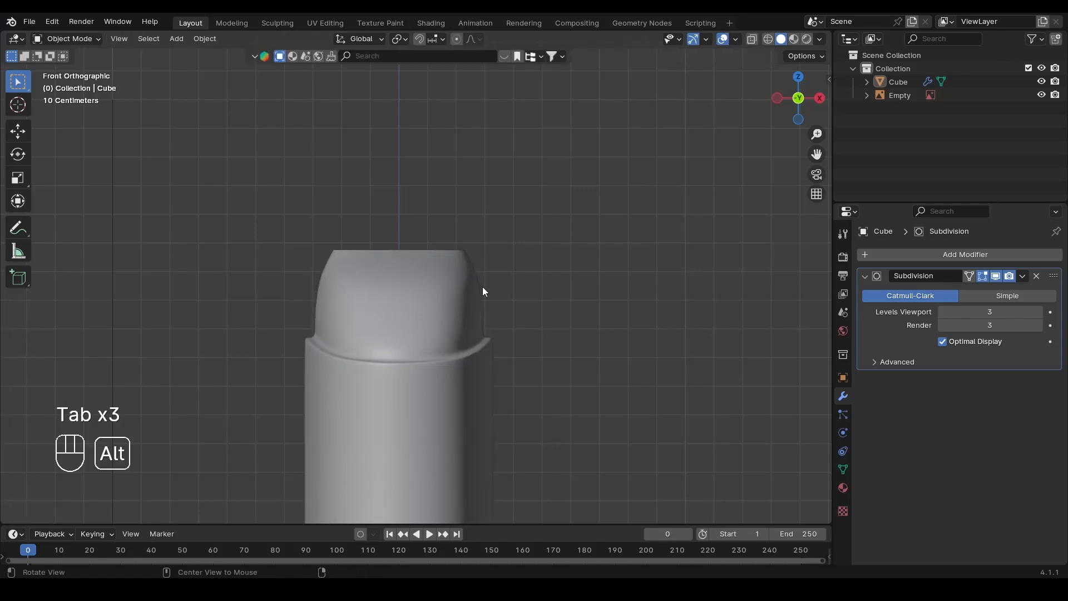
middle_drag(485, 291, 452, 302)
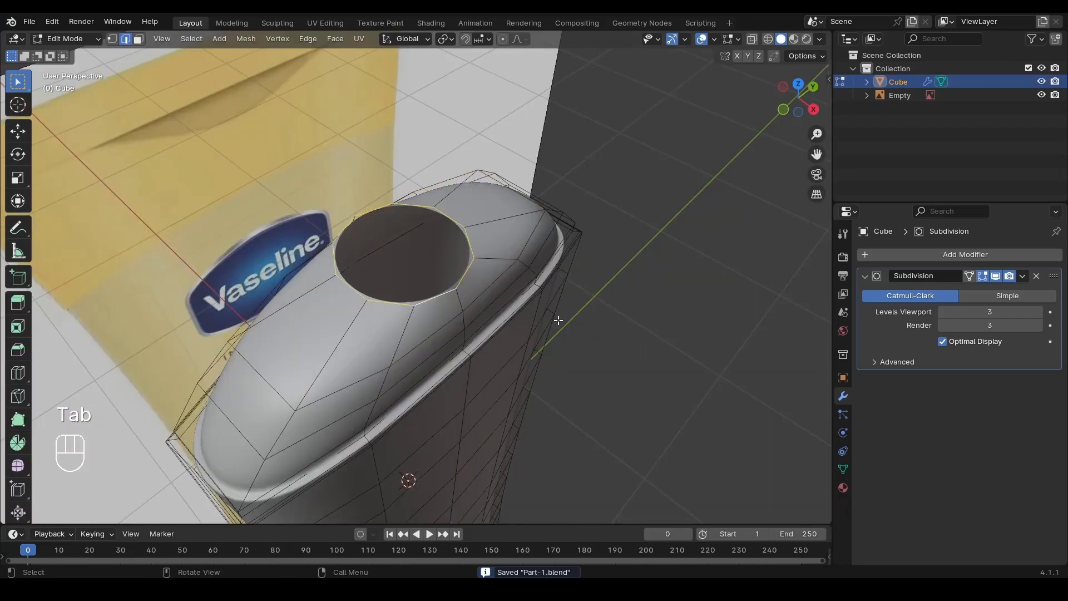
key(s)
click(576, 331)
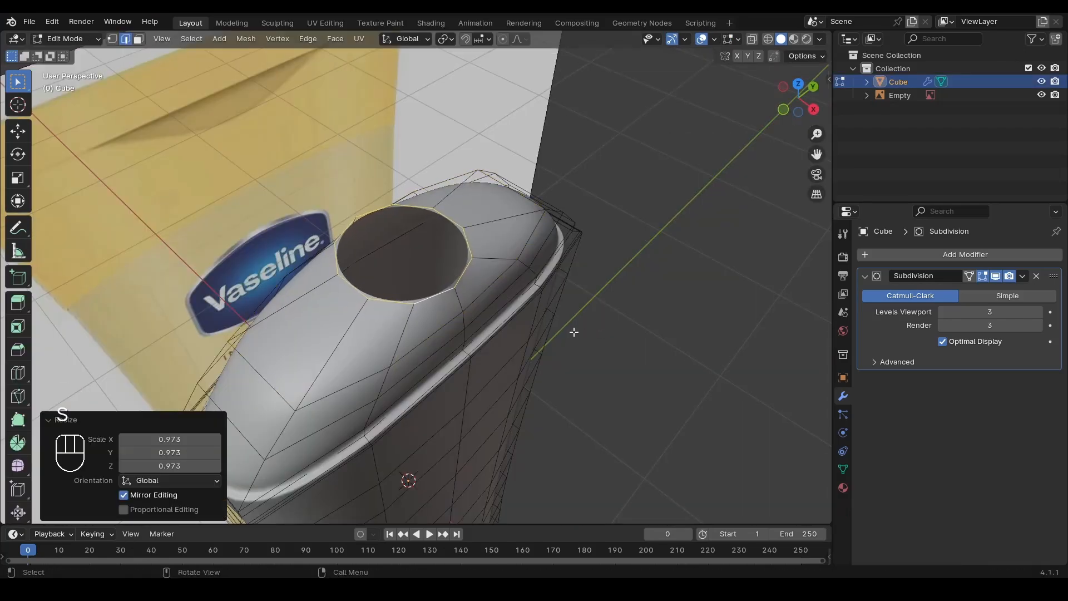
key(Tab)
alt+middle_drag(476, 339, 487, 265)
Lower the hole's rim loop by about 0.02 m along Z, leave Edit Mode and save the file.
key(Tab)
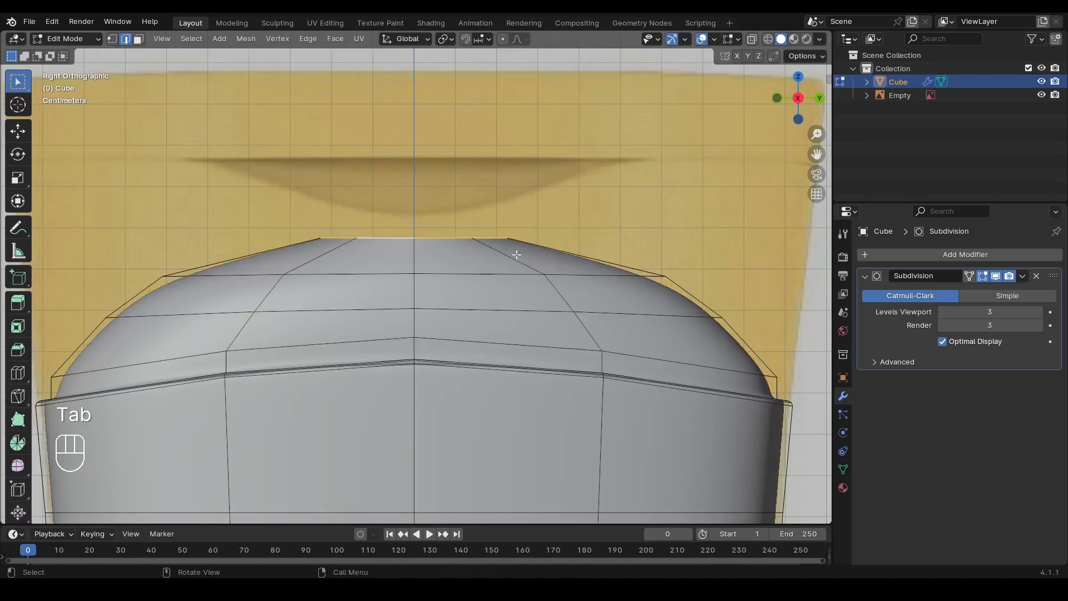
key(g)
key(z)
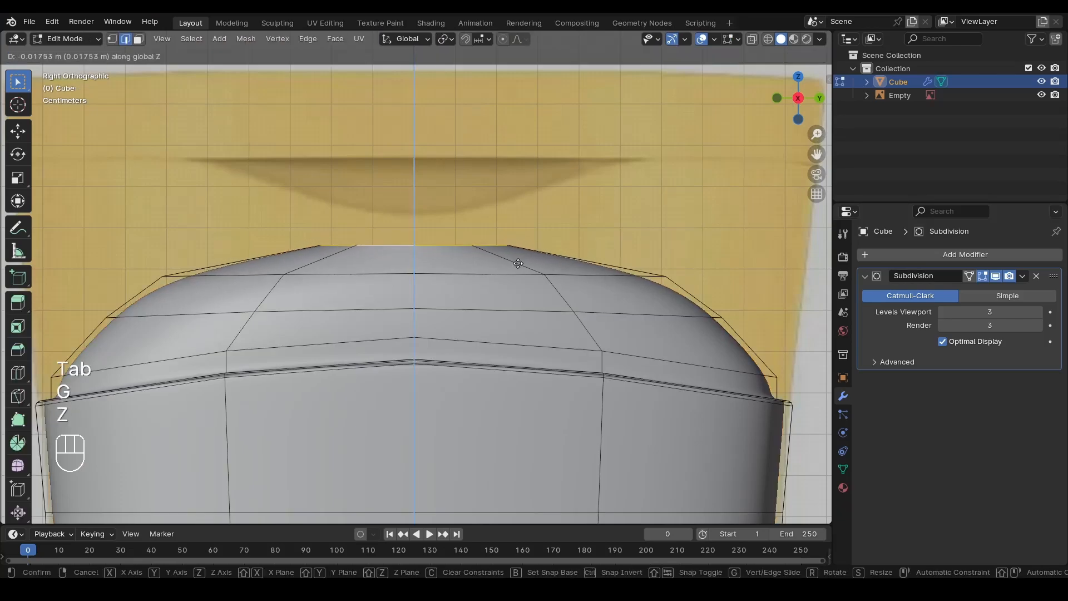
click(518, 266)
key(Tab)
scroll(584, 273, down, 7)
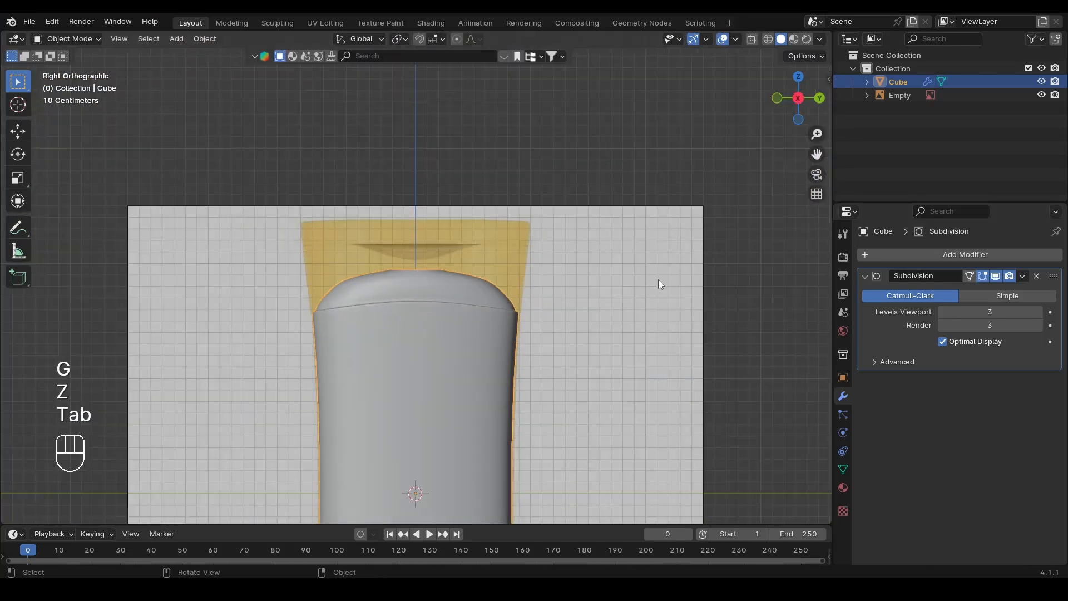
key(ctrl+s)
Extrude the hole's rim loop upward about 0.202 m along Z in the right view to form the bottle neck.
scroll(446, 299, up, 4)
click(446, 299)
key(Tab)
alt+middle_drag(446, 298, 424, 310)
click(427, 286)
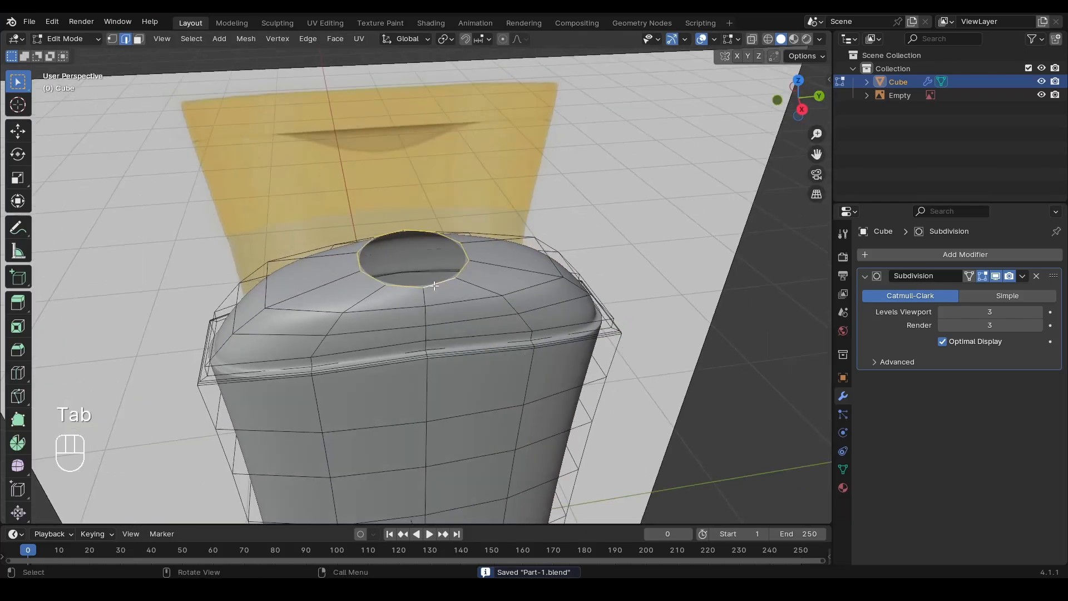
click(802, 110)
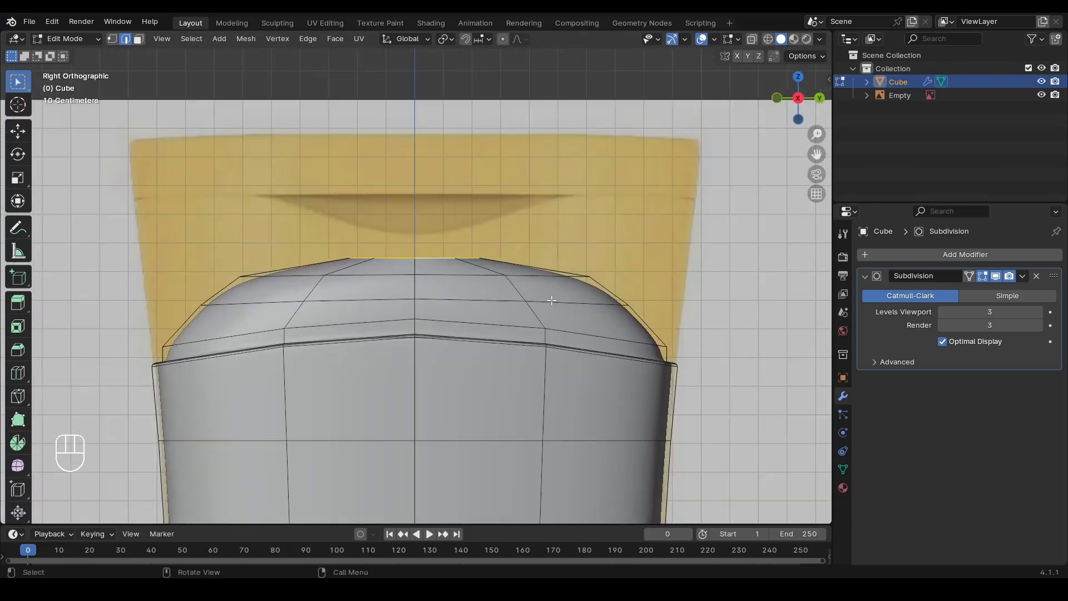
key(e)
key(z)
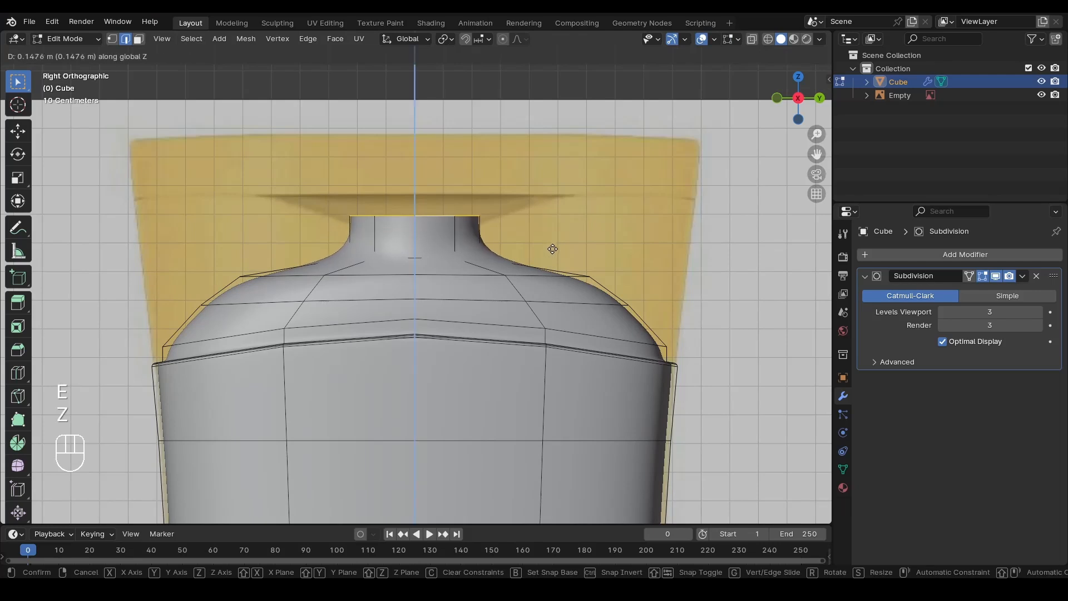
click(555, 243)
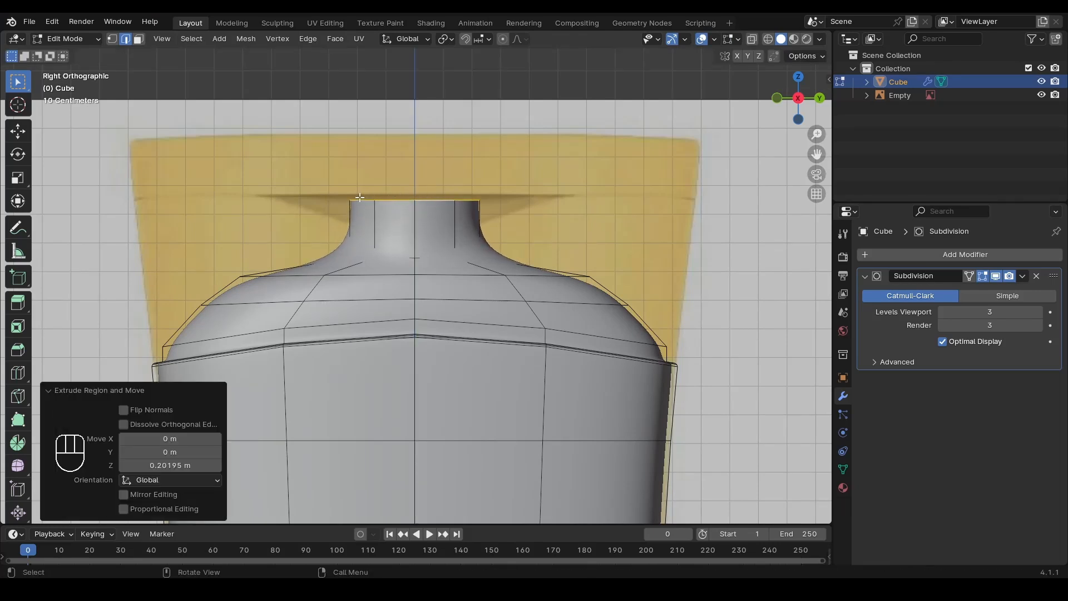
Turn off the Subdivision modifier's Edit Mode display, leave Edit Mode and save the file.
scroll(478, 194, down, 1)
alt+middle_drag(479, 196, 395, 336)
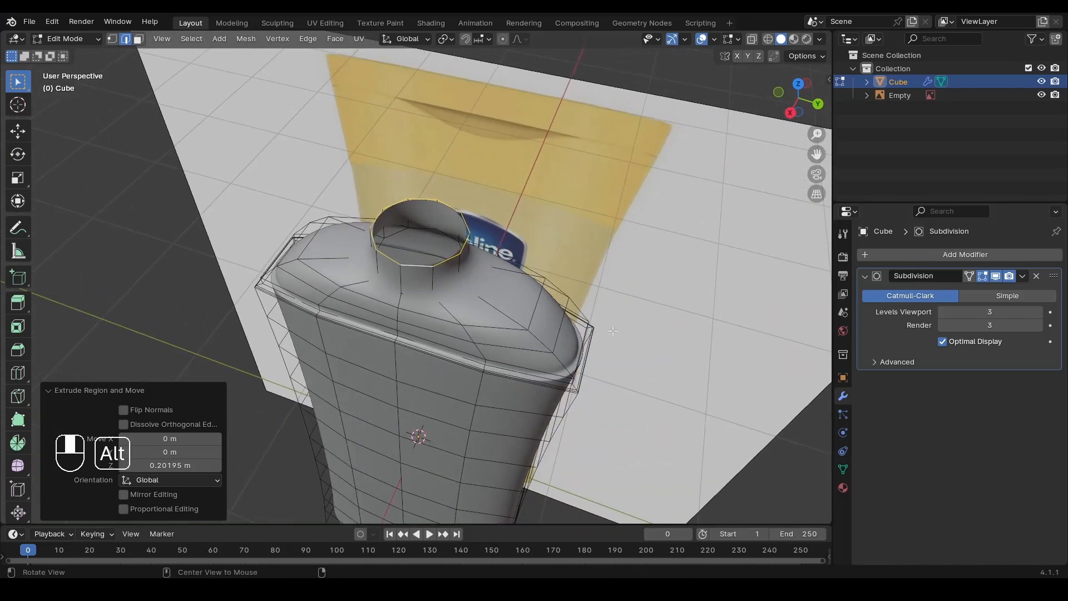
click(984, 277)
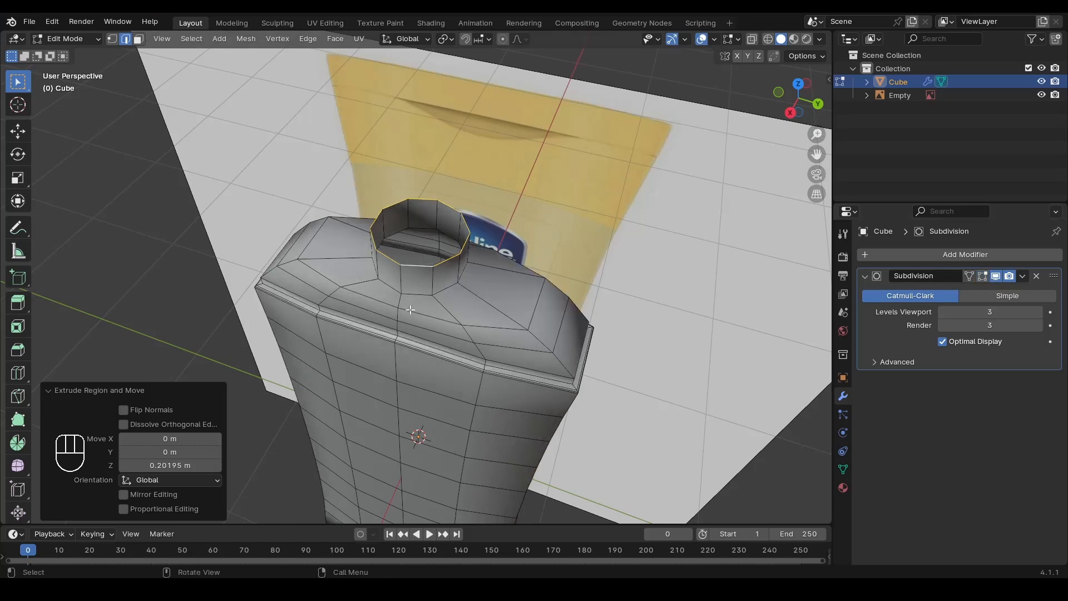
middle_drag(410, 310, 449, 325)
key(Tab)
scroll(472, 313, down, 6)
key(ctrl+s)
scroll(442, 280, up, 5)
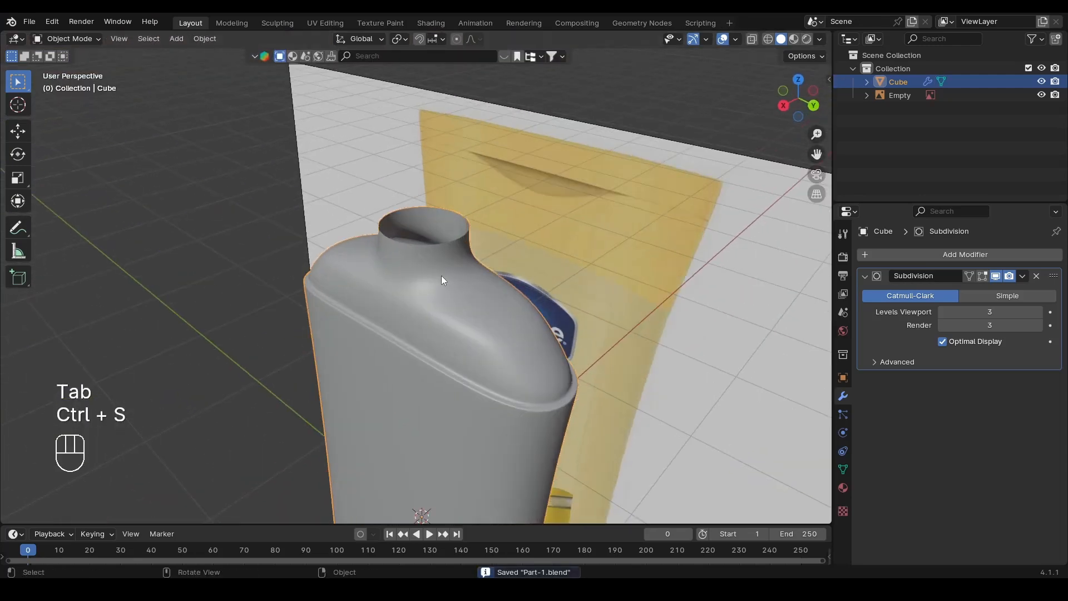
Bevel the edge loop at the base of the neck about 0.01 m wide with two segments, and leave Edit Mode.
alt+middle_drag(414, 259, 455, 293)
scroll(423, 292, up, 3)
key(Tab)
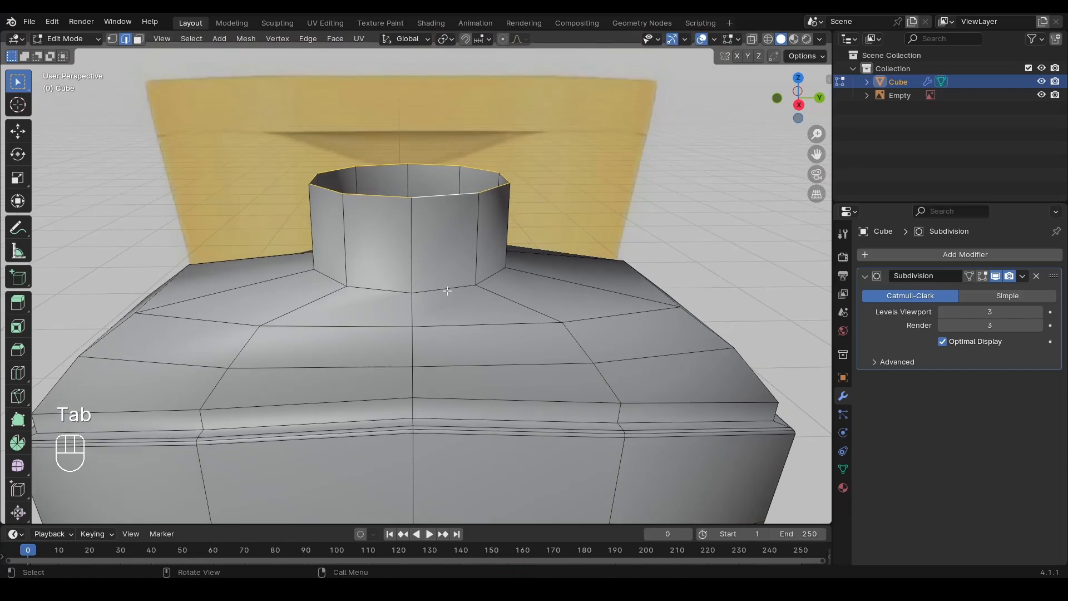
click(455, 293)
key(ctrl+b)
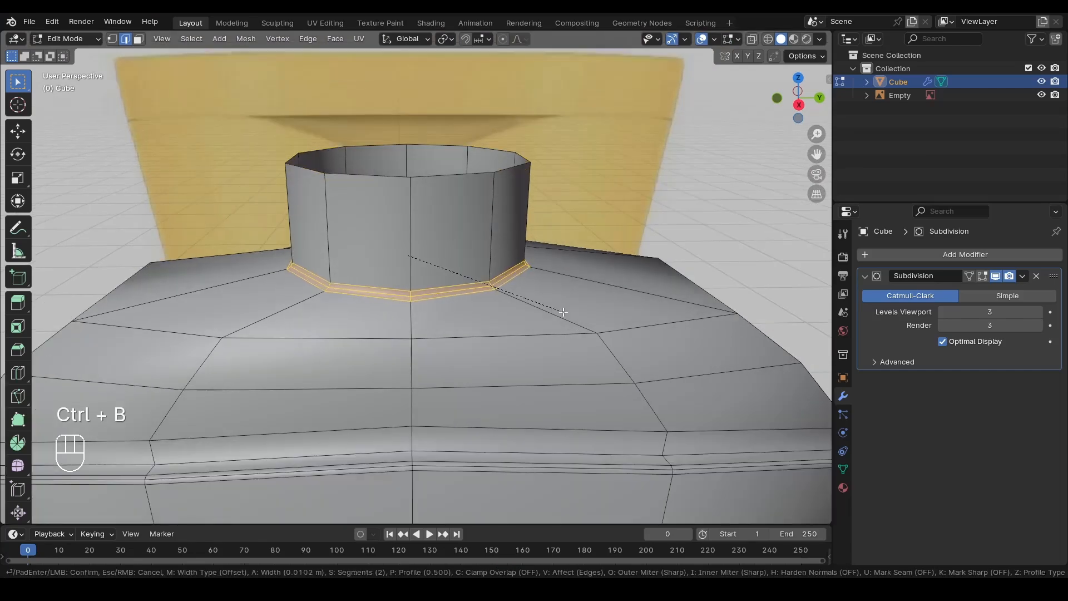
click(563, 312)
key(Tab)
scroll(389, 230, down, 4)
scroll(470, 286, up, 3)
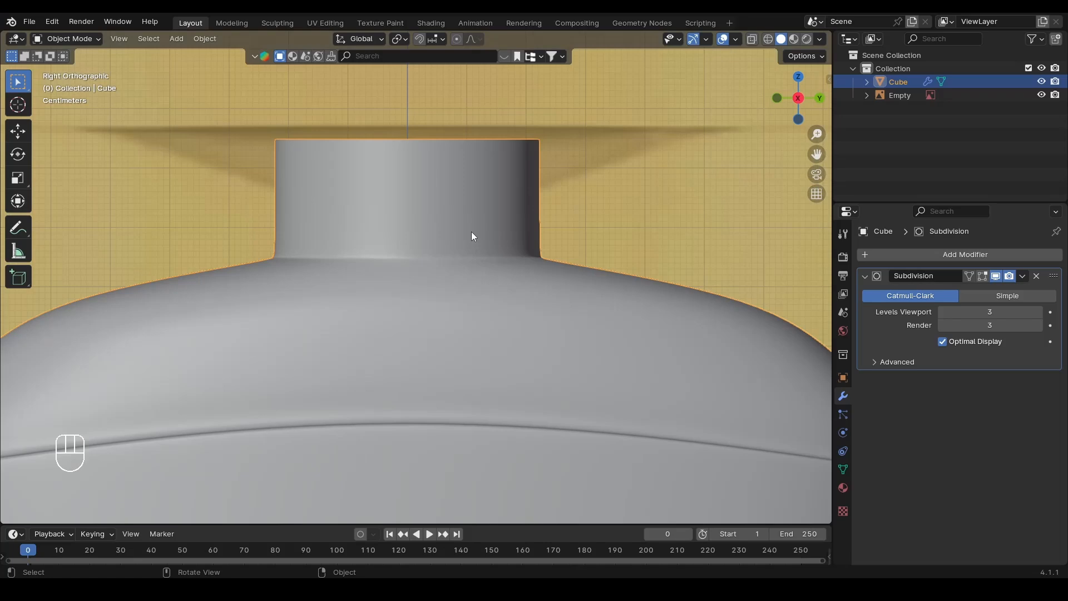
Add two loop cuts around the neck, one near its base (factor about 0.608) and one near its rim (factor about -0.463).
key(Tab)
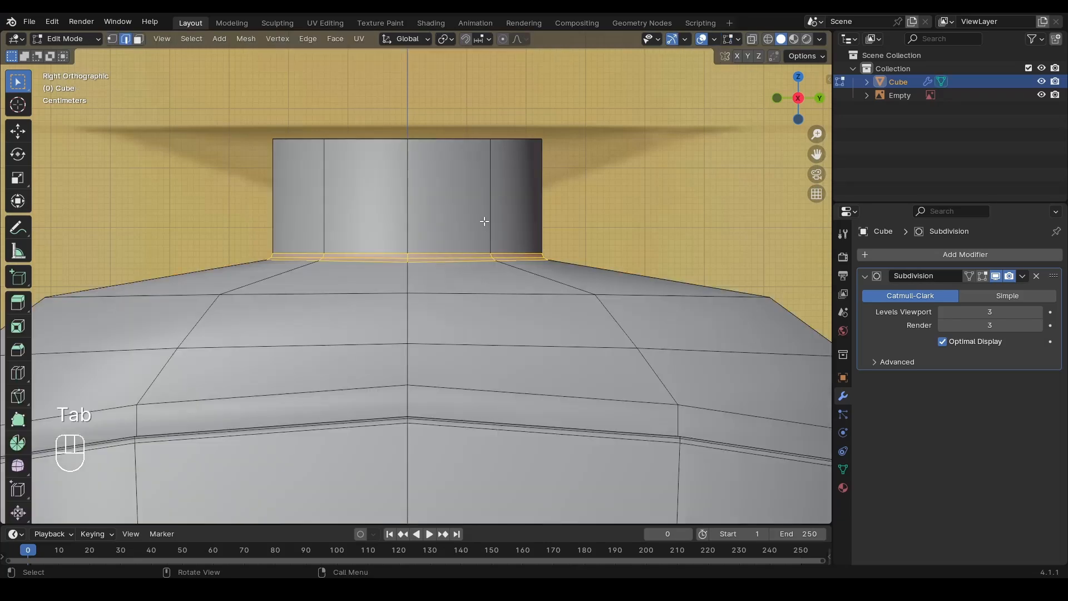
key(ctrl+r)
click(491, 209)
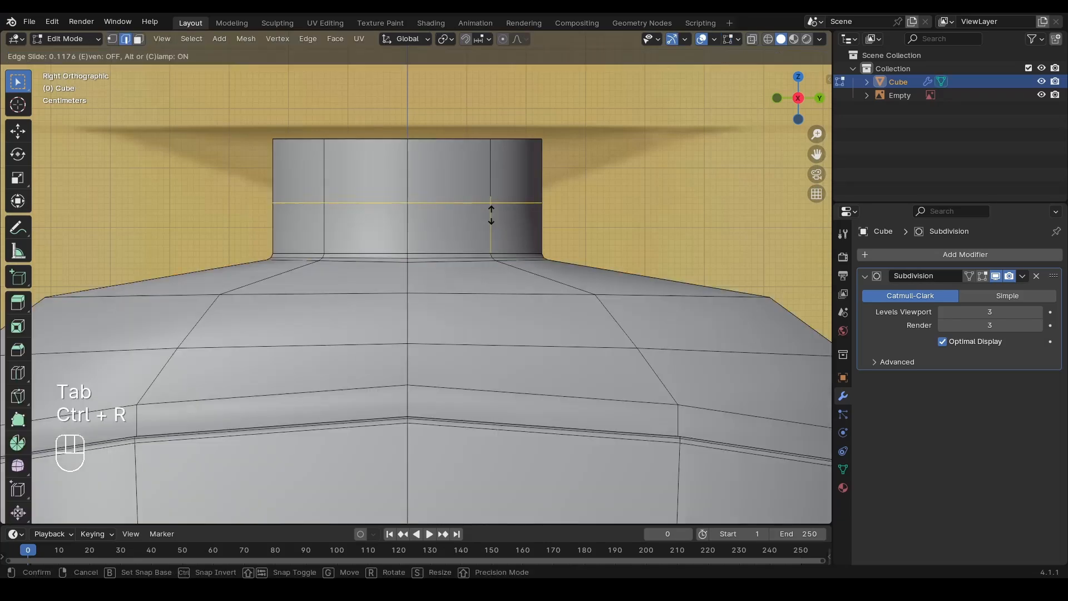
click(490, 244)
key(ctrl+r)
click(483, 169)
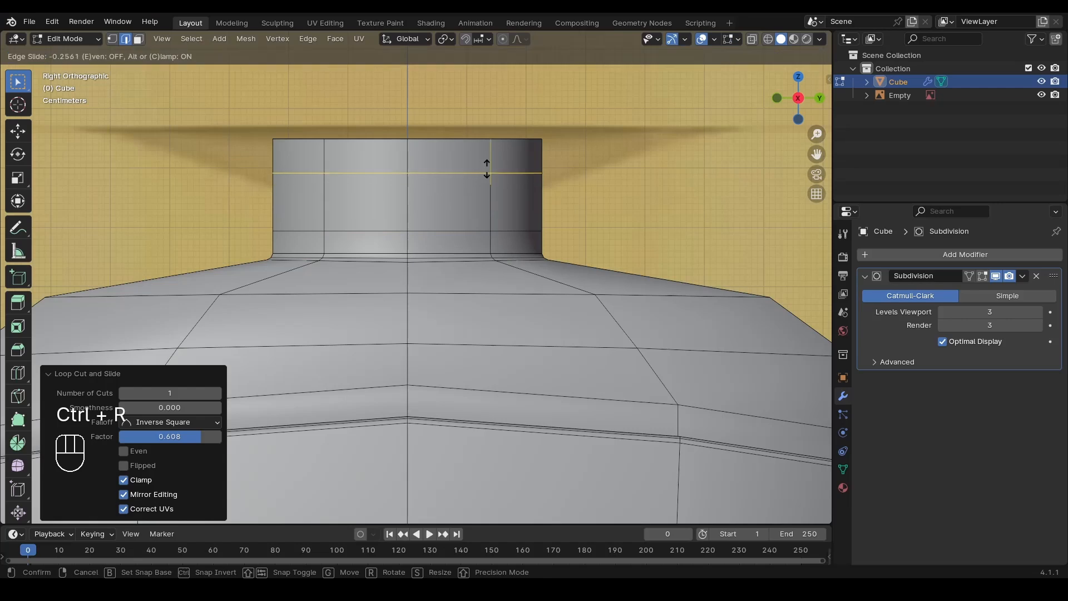
click(491, 166)
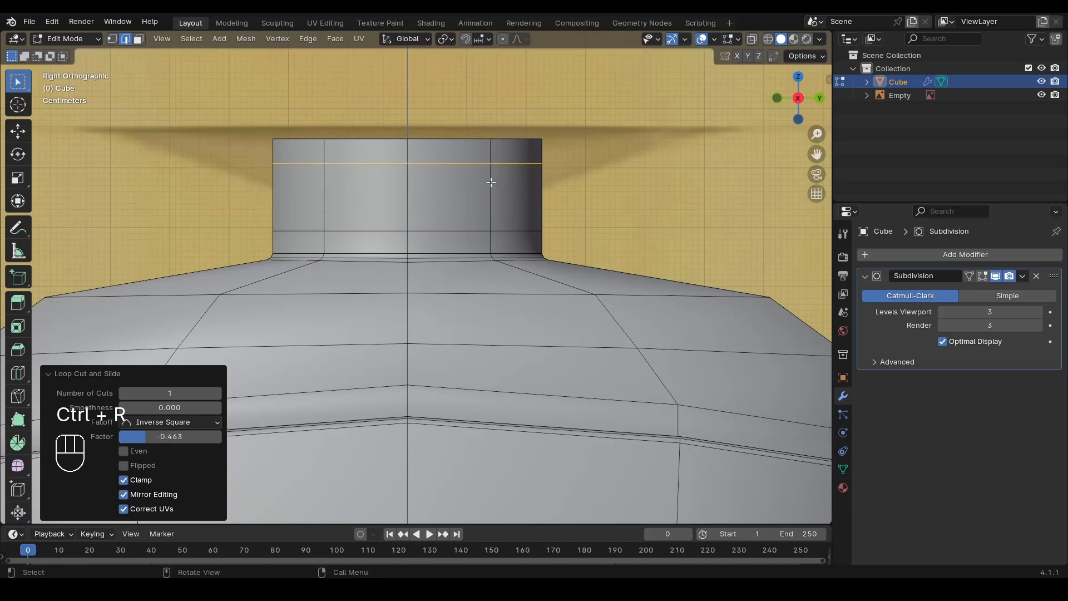
Extrude the ring of faces between the two neck loops outward along their normals by about 0.009 m.
key(3)
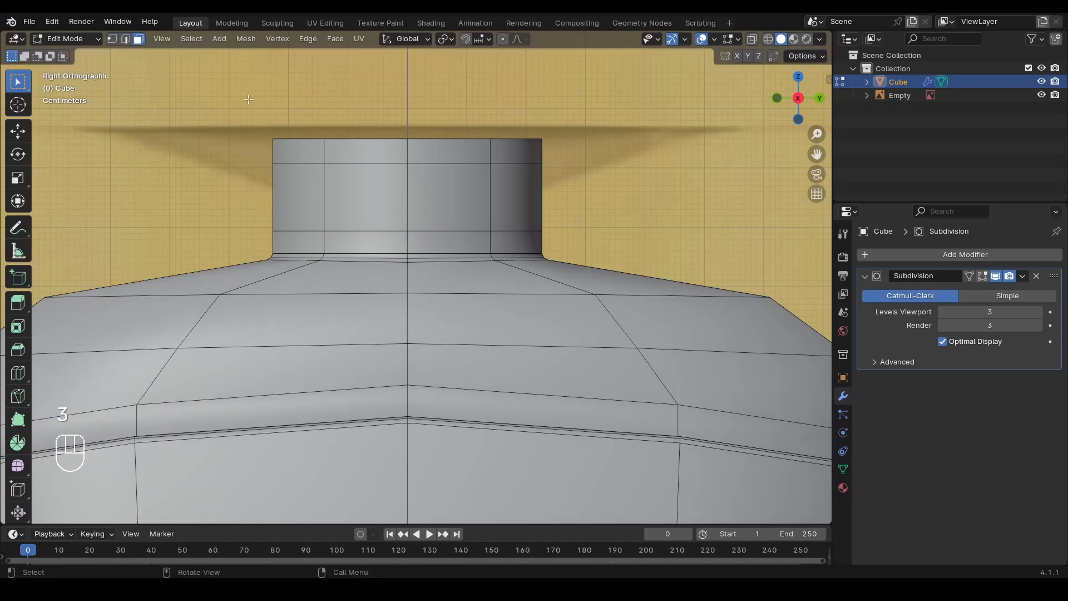
click(494, 200)
alt+click(495, 204)
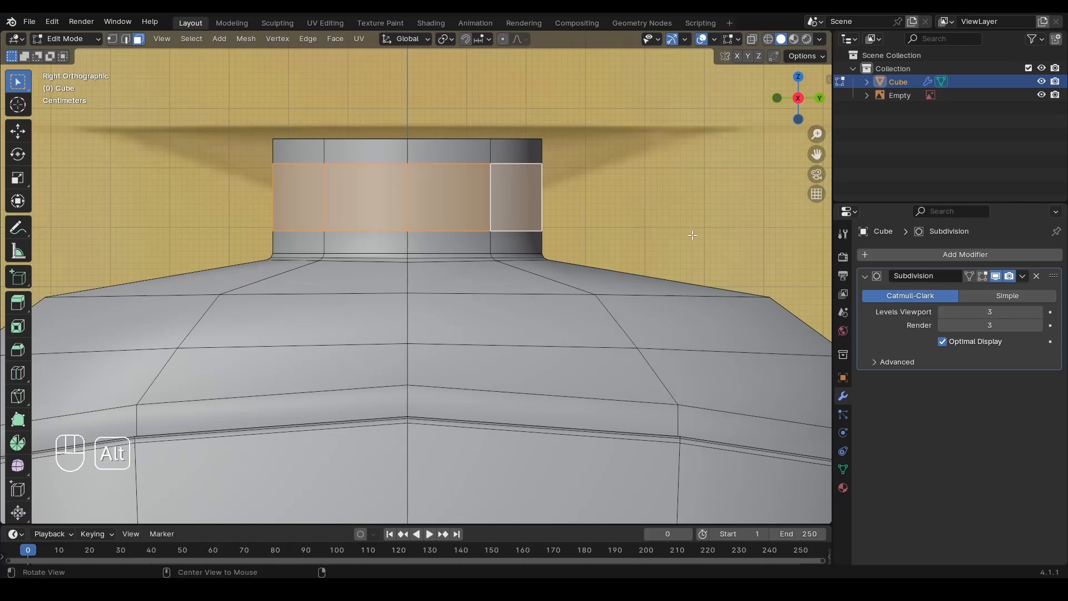
key(alt+e)
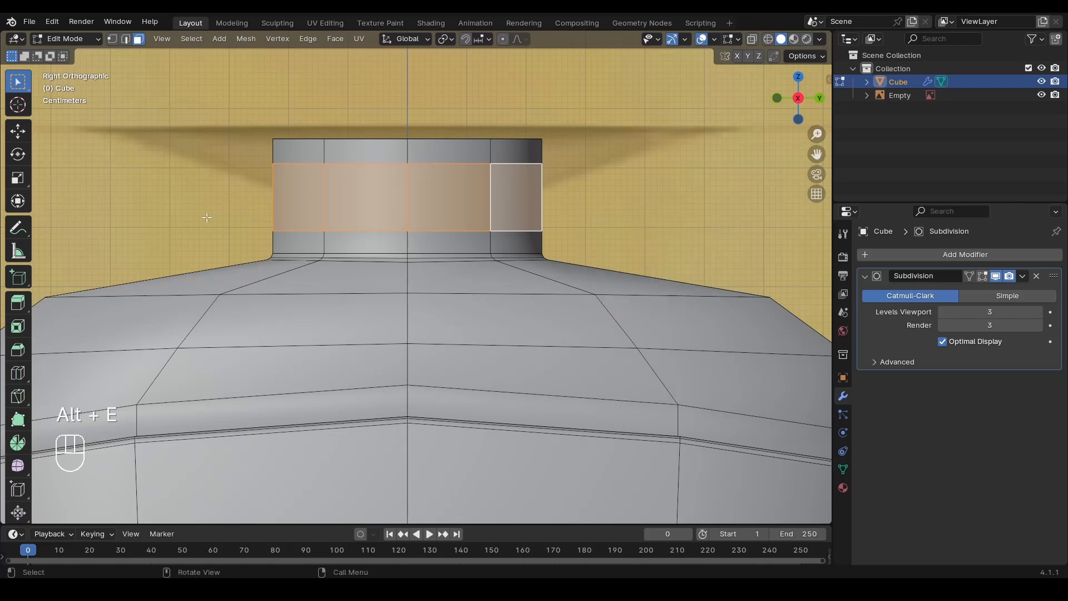
drag(17, 303, 34, 315)
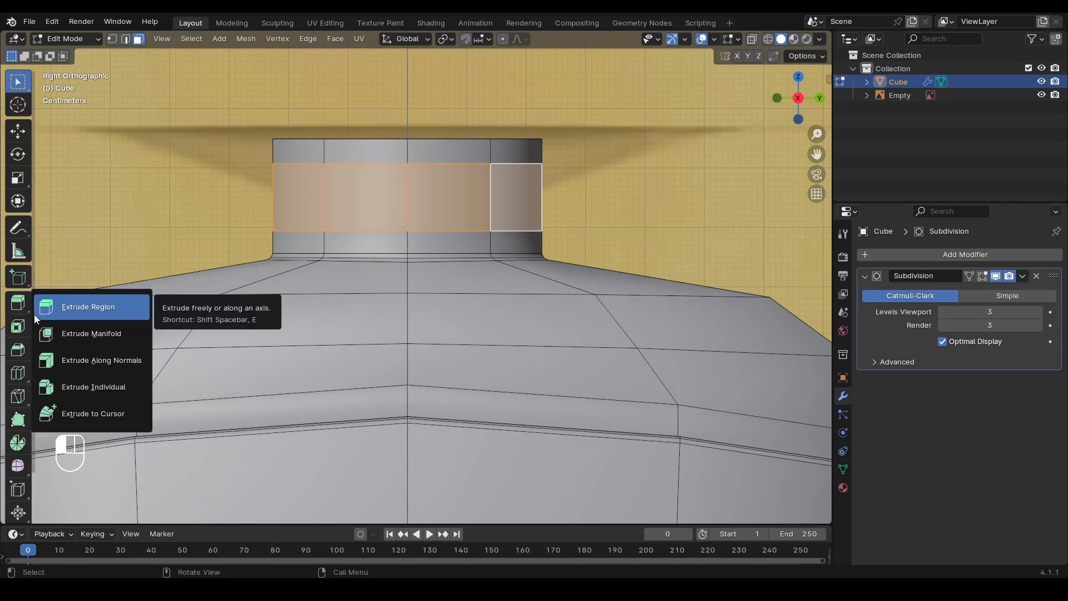
click(88, 307)
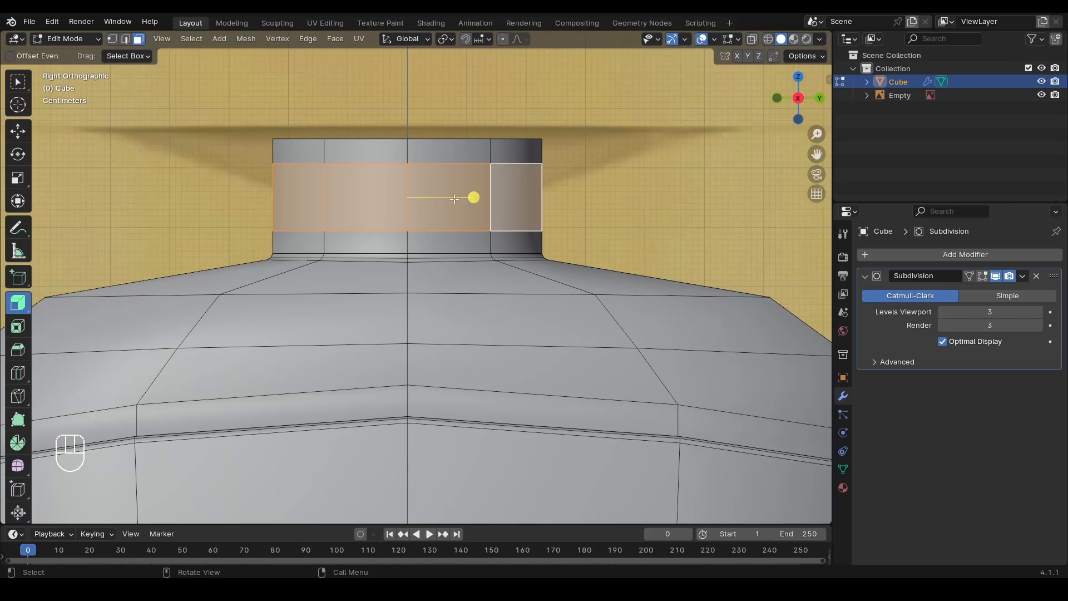
drag(473, 197, 510, 185)
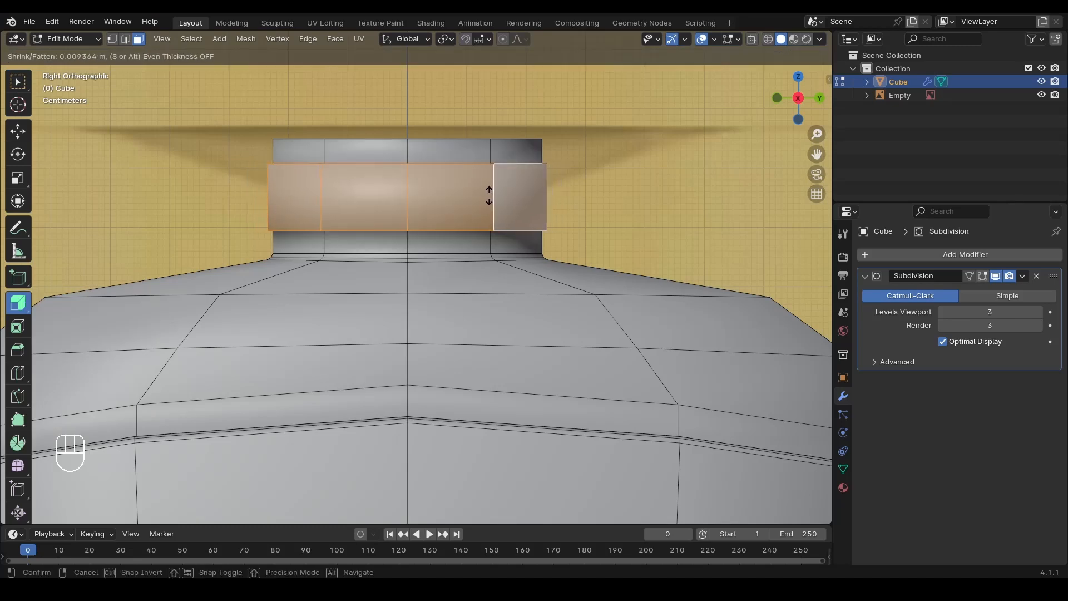
drag(490, 196, 489, 196)
click(11, 82)
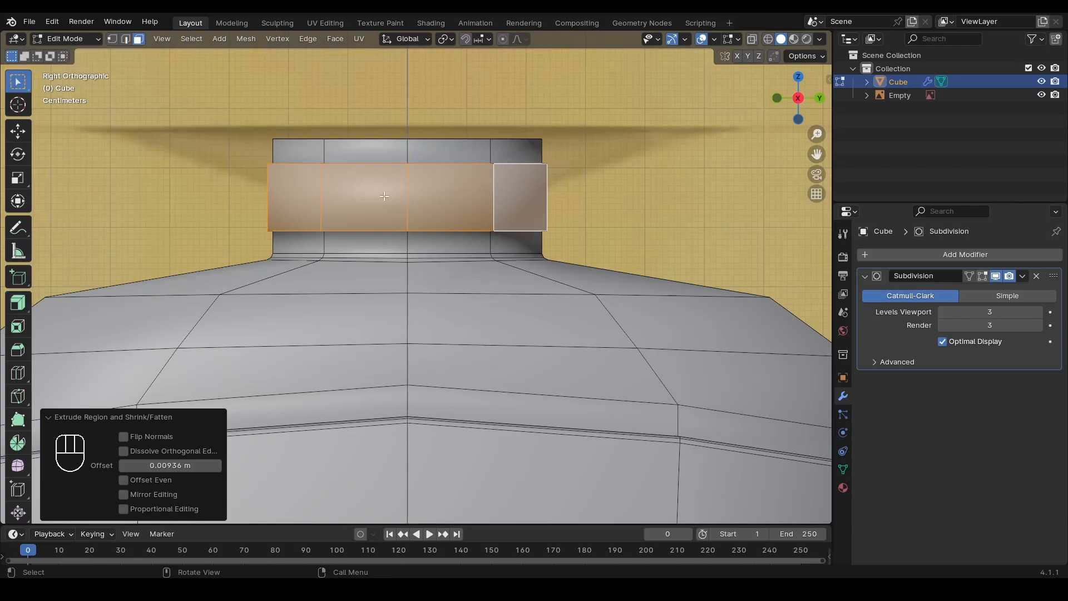
Scale up the lower outer edge loop of the neck collar slightly so the collar flares downward, and leave Edit Mode.
middle_drag(459, 215, 389, 229)
key(2)
alt+click(489, 259)
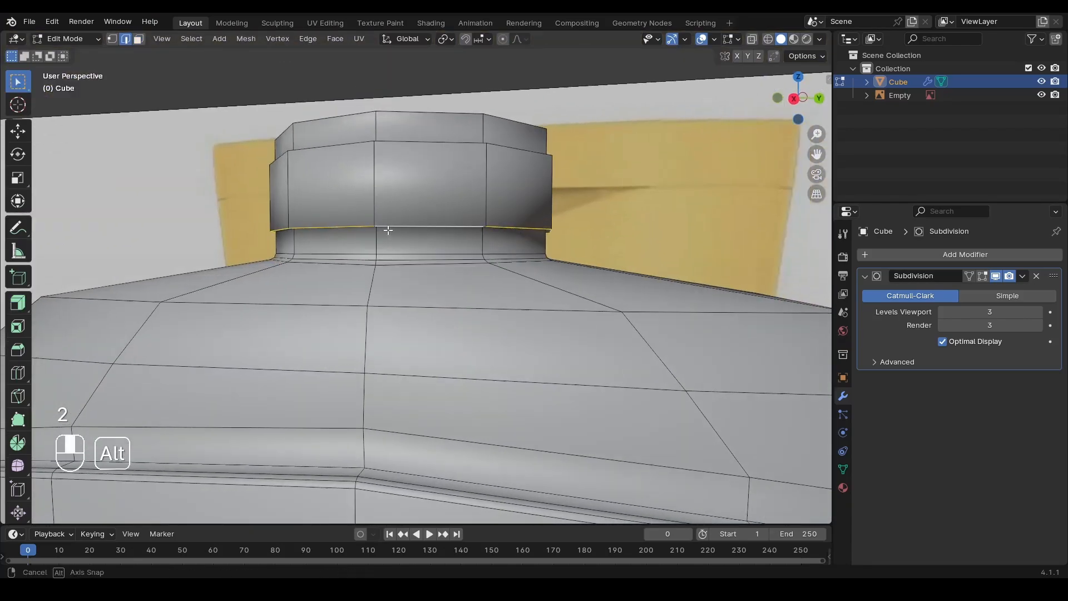
click(798, 101)
scroll(499, 266, down, 2)
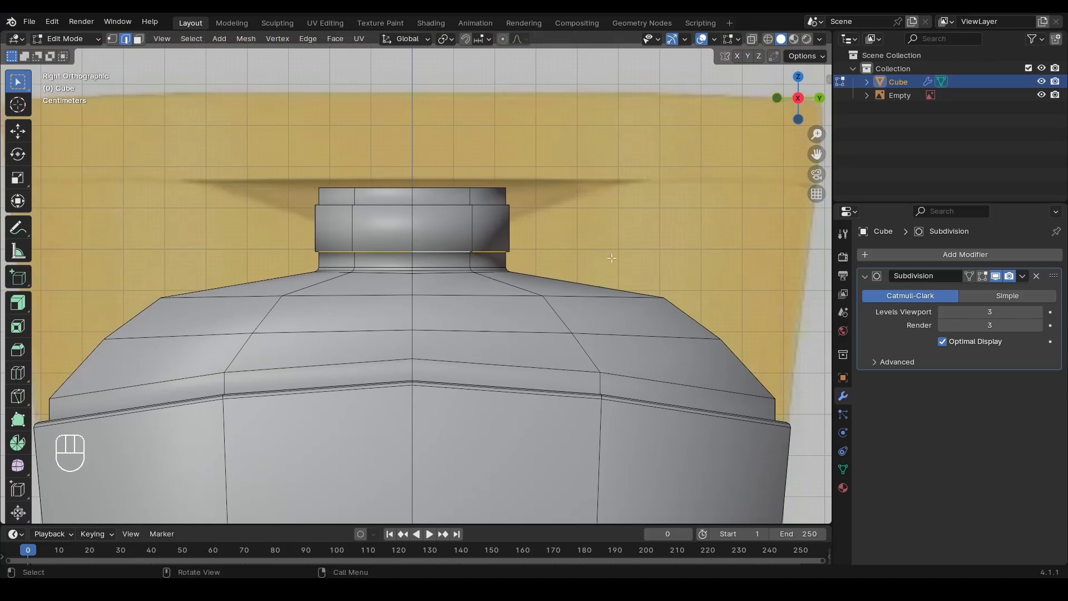
scroll(499, 266, up, 2)
key(s)
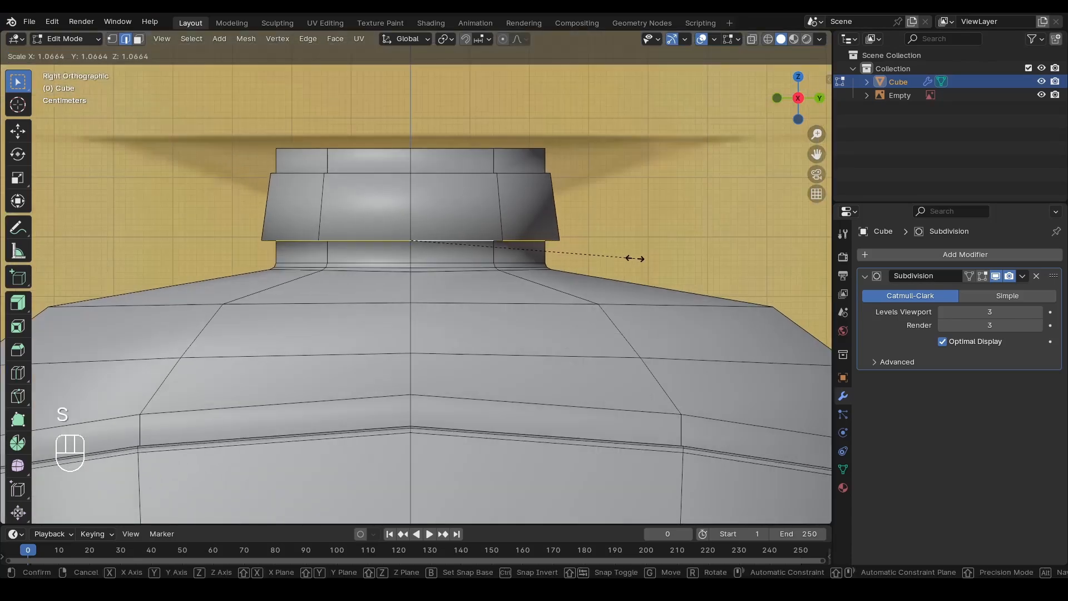
click(639, 258)
scroll(639, 258, down, 3)
key(Tab)
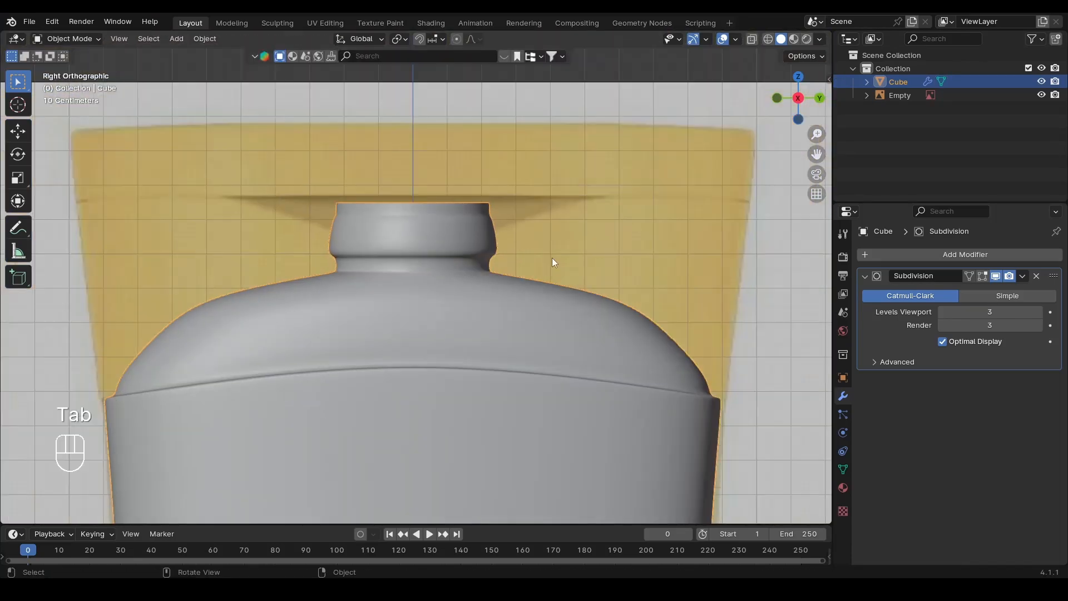
Add a centred loop cut around the flared neck collar with a slide factor of 0, and leave Edit Mode.
alt+middle_drag(553, 261, 469, 272)
scroll(468, 272, up, 3)
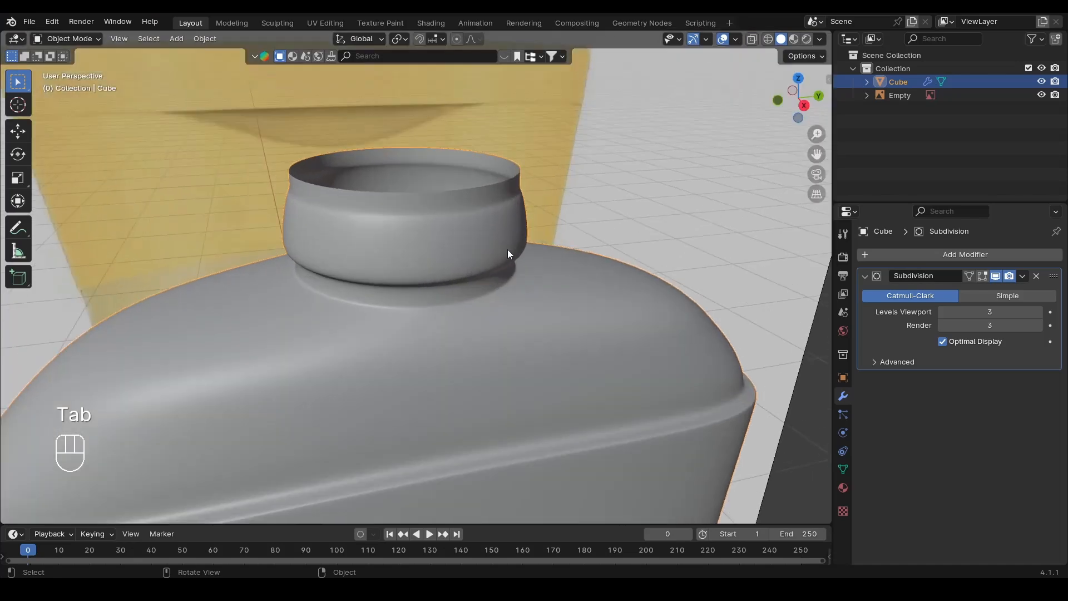
click(806, 106)
scroll(573, 167, up, 3)
shift+middle_drag(573, 138, 606, 175)
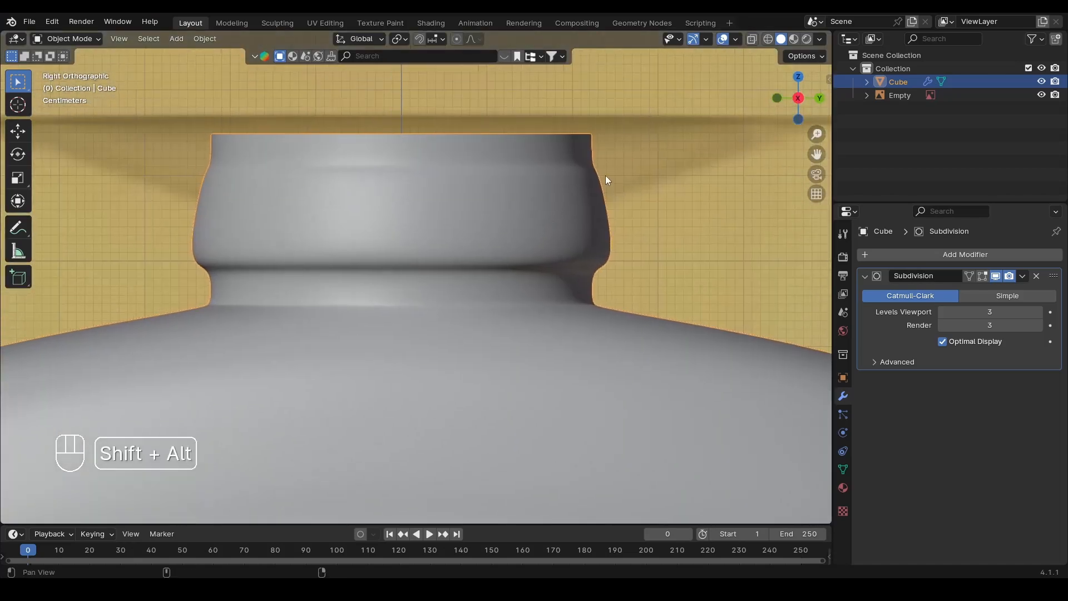
key(Tab)
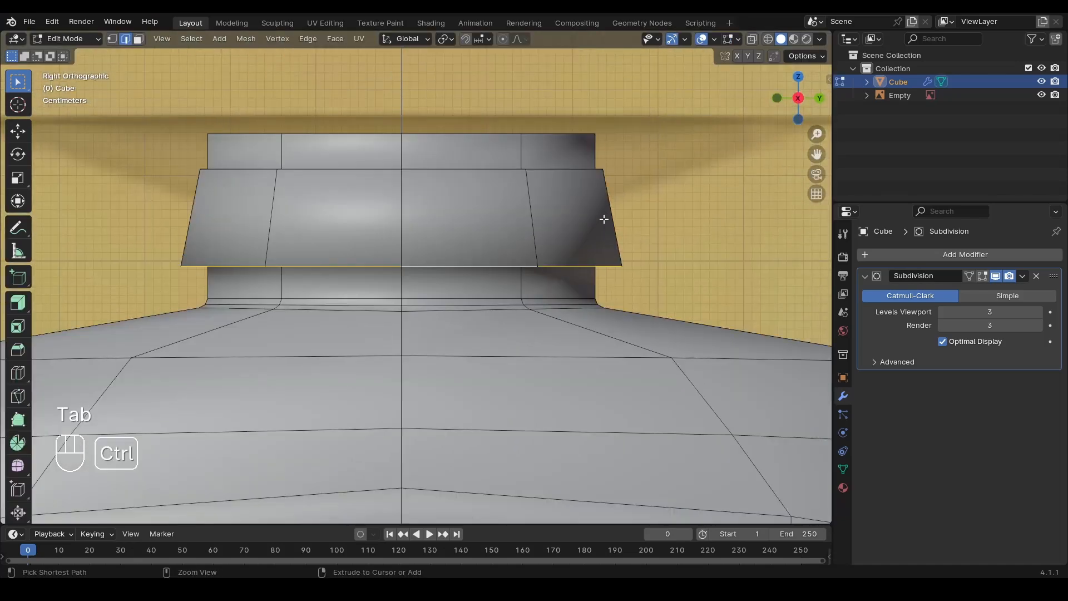
key(ctrl+r)
click(604, 219)
click(624, 217)
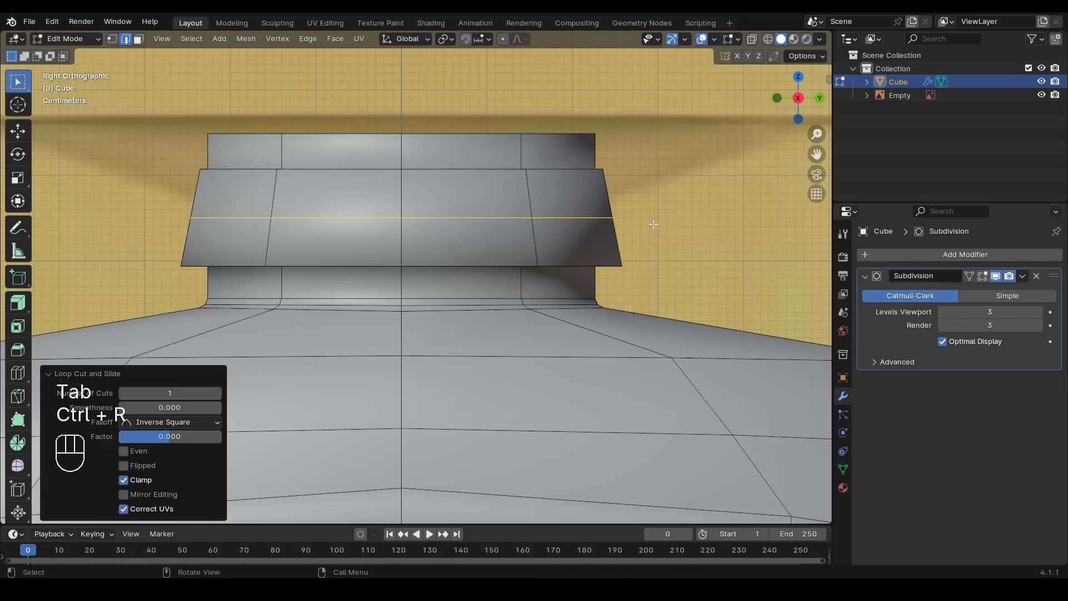
key(Tab)
Deselect the bottle and save the file.
scroll(550, 227, down, 4)
scroll(523, 259, down, 3)
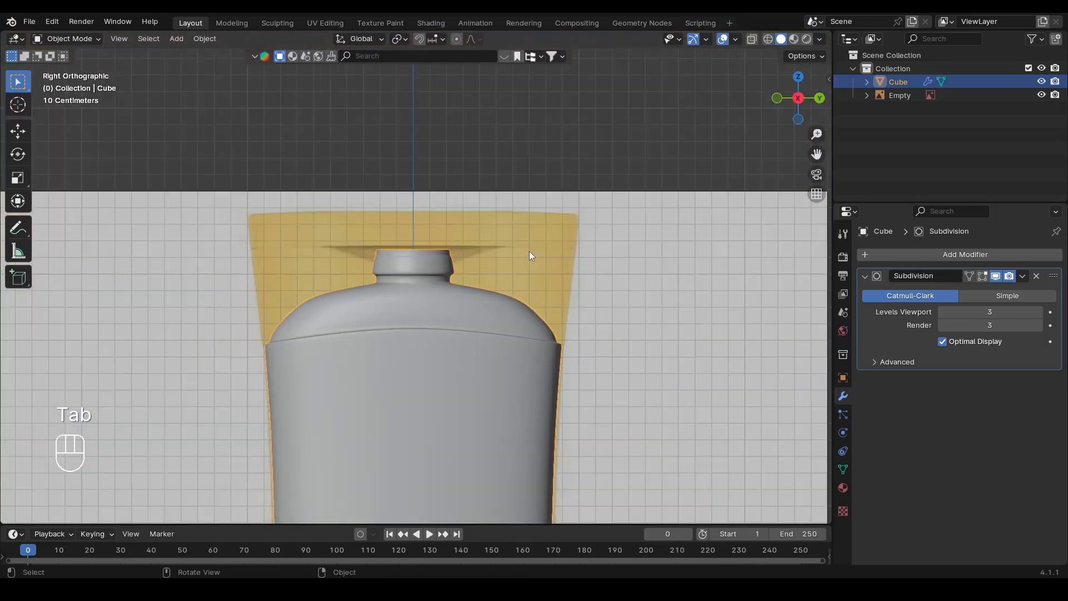
click(539, 156)
key(ctrl+s)
Select the bottle and examine its neck and rounded shoulder from several angles.
middle_drag(365, 332, 559, 301)
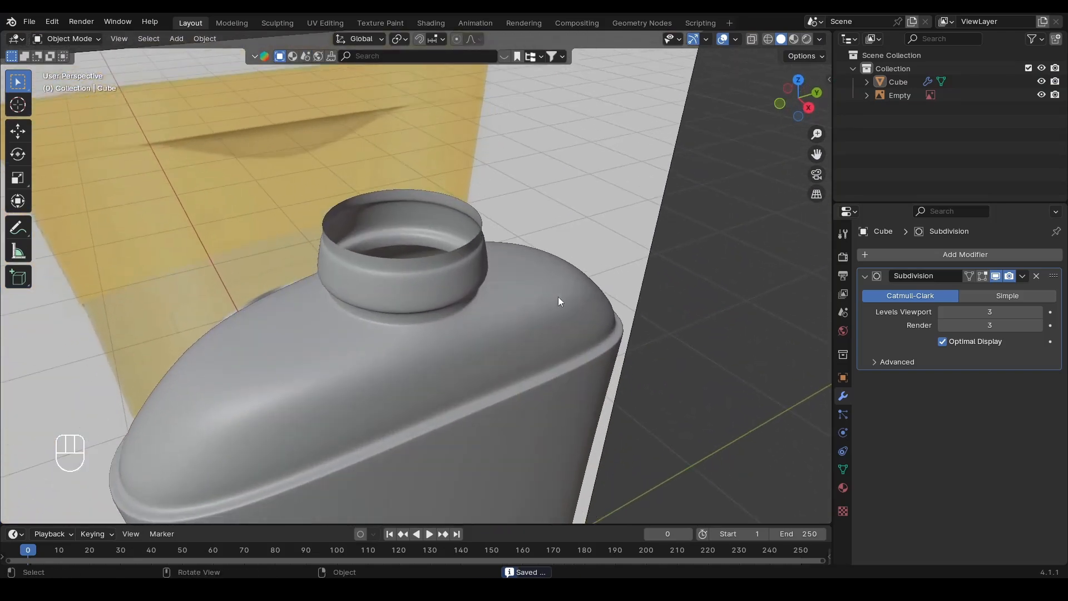
scroll(539, 269, up, 3)
scroll(333, 345, down, 6)
middle_drag(324, 352, 385, 355)
scroll(386, 355, up, 3)
click(385, 356)
key(Tab)
middle_drag(367, 395, 701, 172)
click(799, 80)
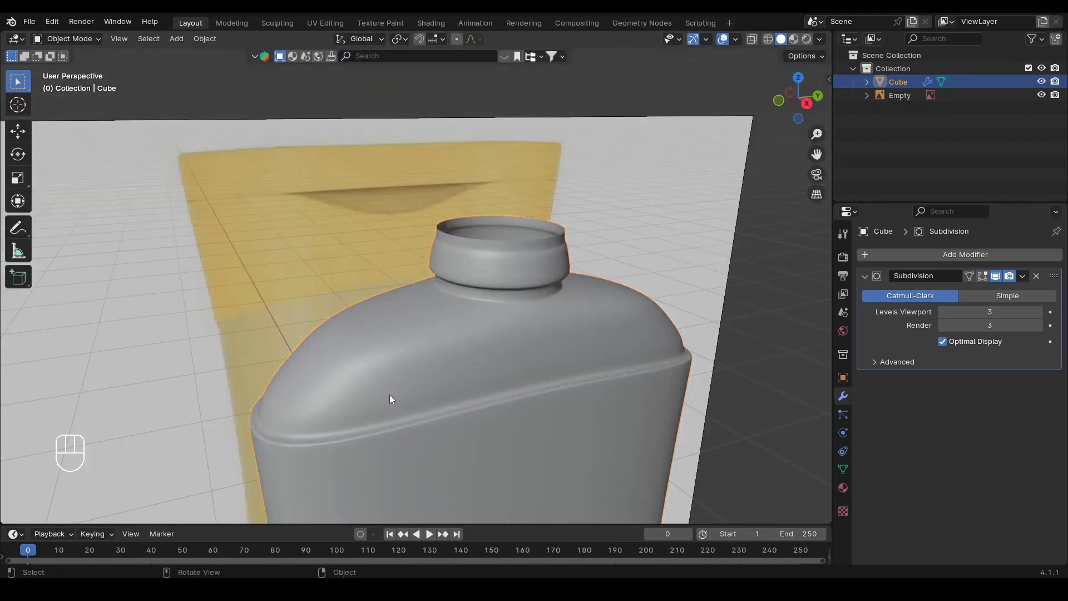
alt+middle_drag(390, 398, 394, 376)
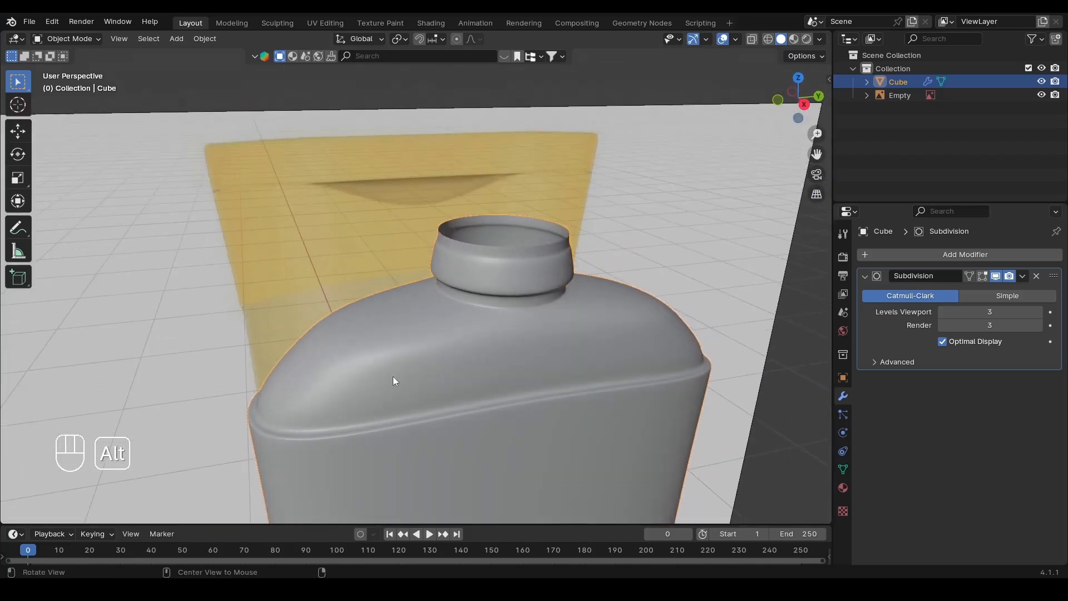
alt+middle_drag(315, 369, 355, 323)
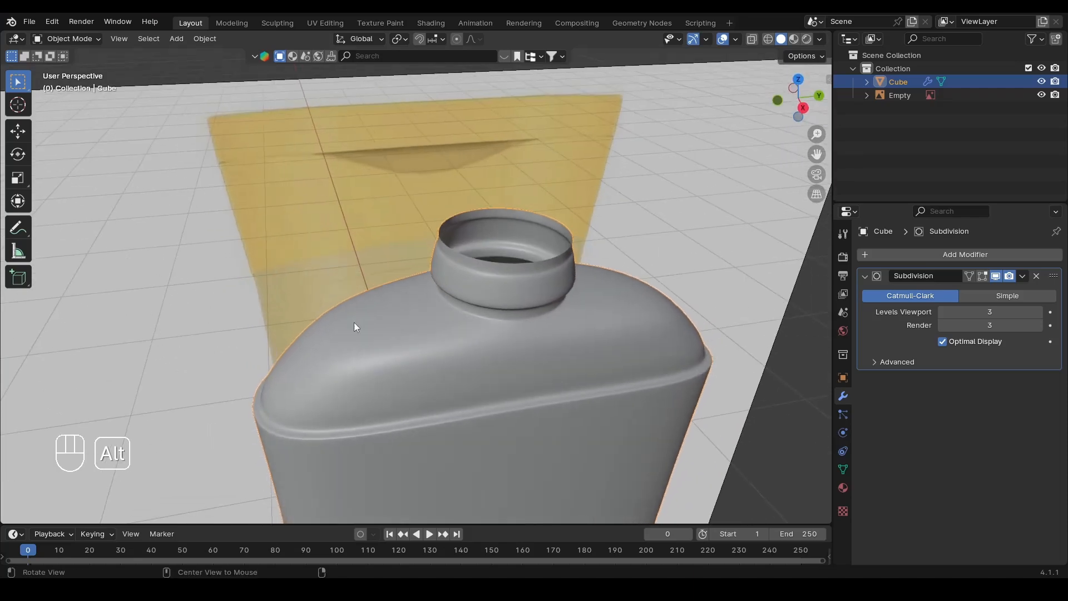
scroll(377, 367, up, 1)
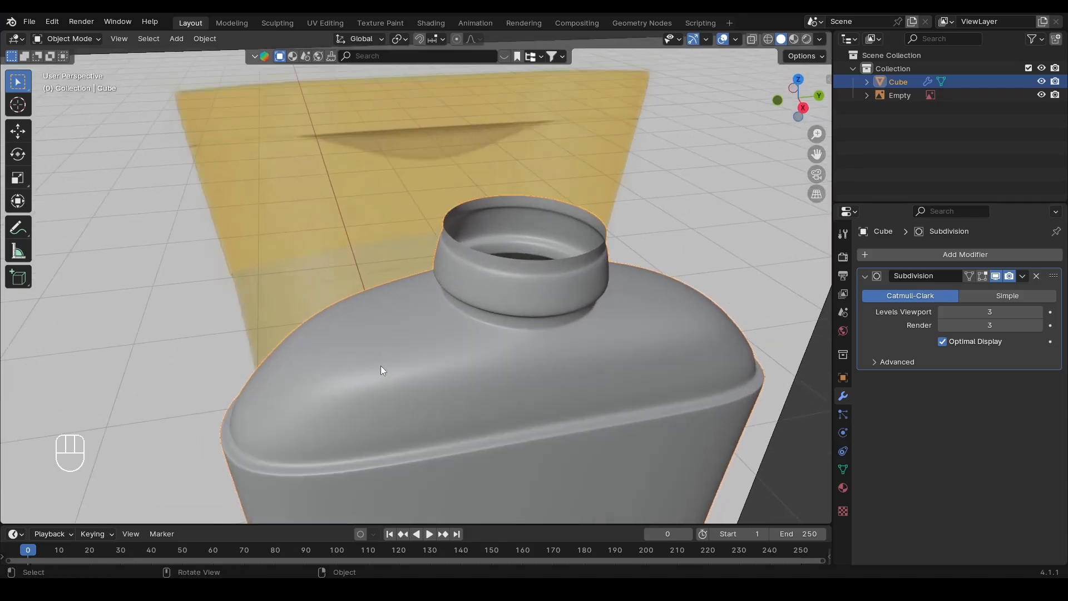
Enter Edit Mode from the top view and examine the edge loop that runs around the neck on the shoulder.
click(807, 79)
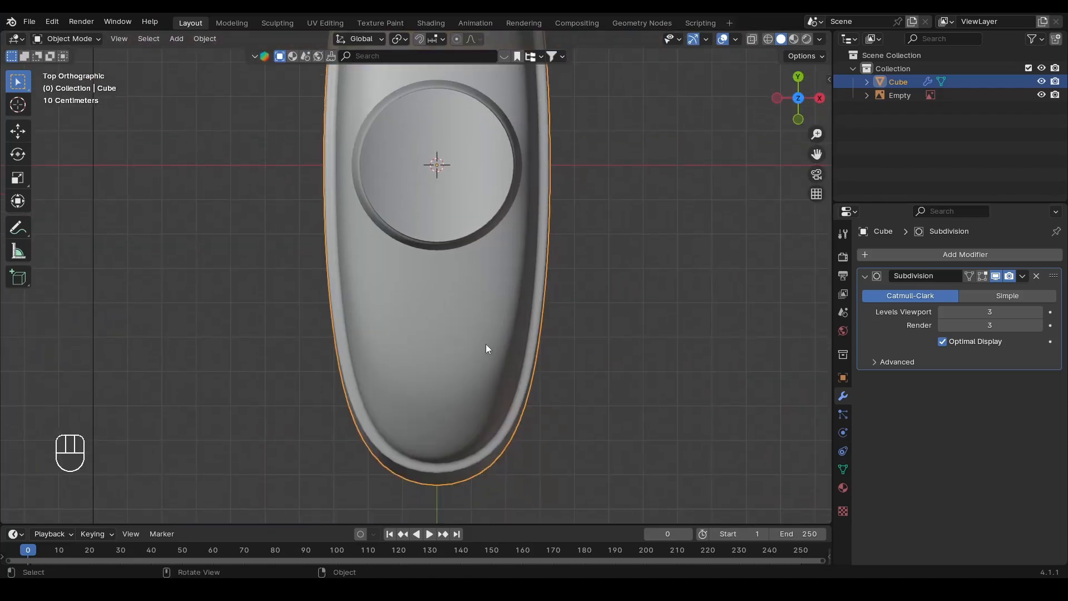
key(Tab)
key(1)
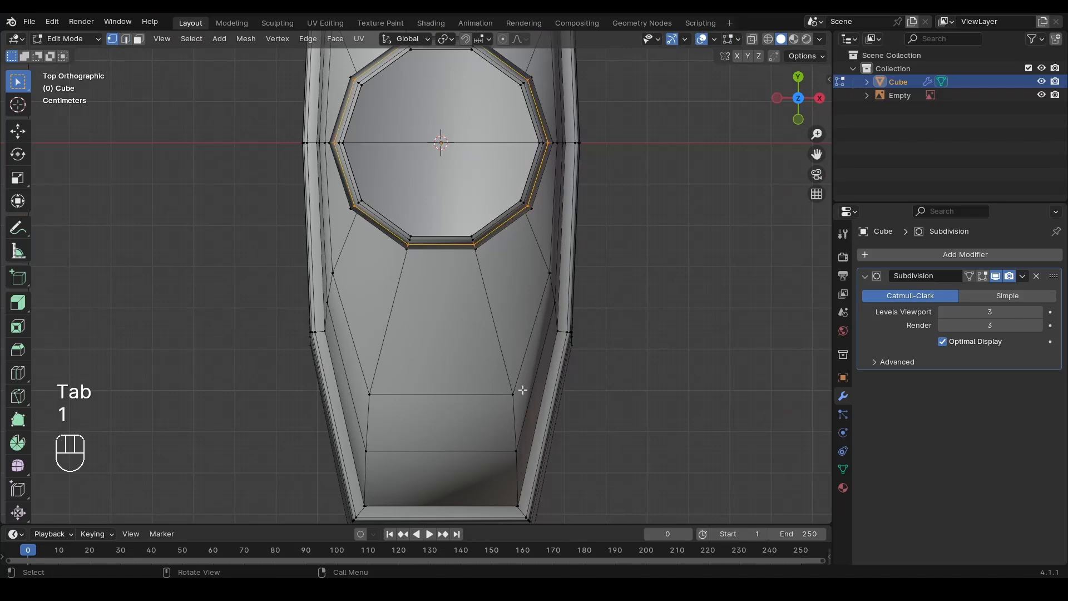
scroll(475, 316, down, 2)
scroll(365, 200, up, 1)
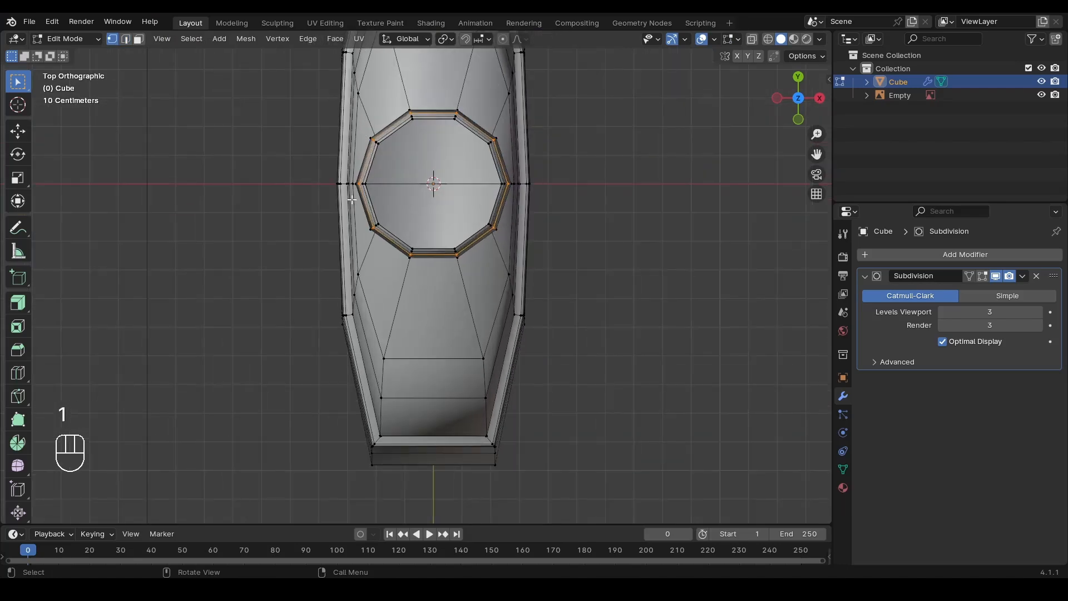
alt+click(368, 306)
middle_drag(372, 306, 482, 228)
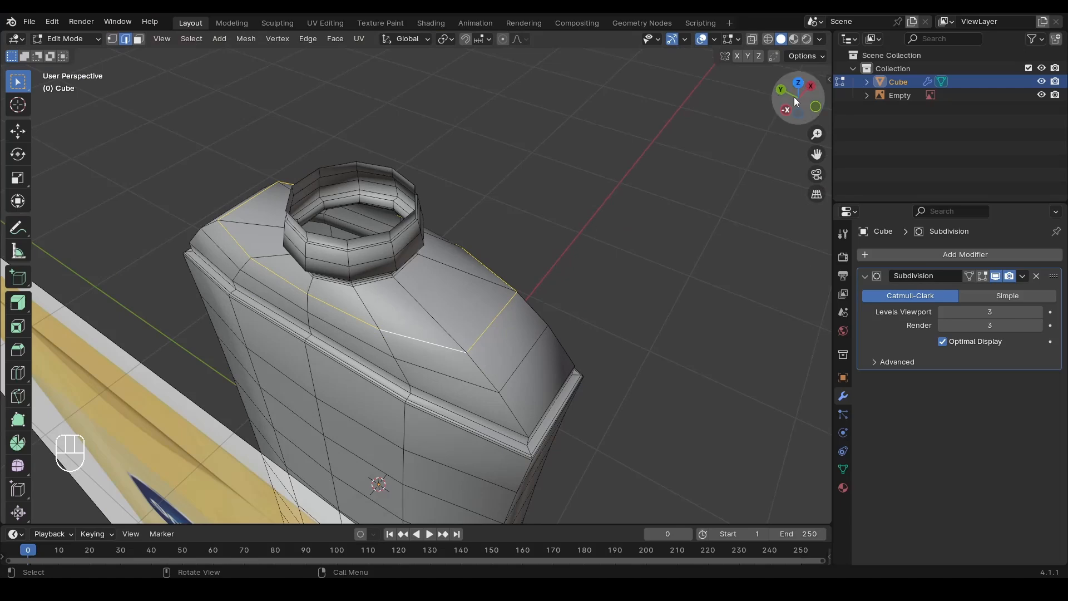
Slide the two shoulder vertices on the neck's -Y side along their edges toward the neck, the -X one by a factor of about 0.468.
click(798, 84)
key(1)
click(492, 355)
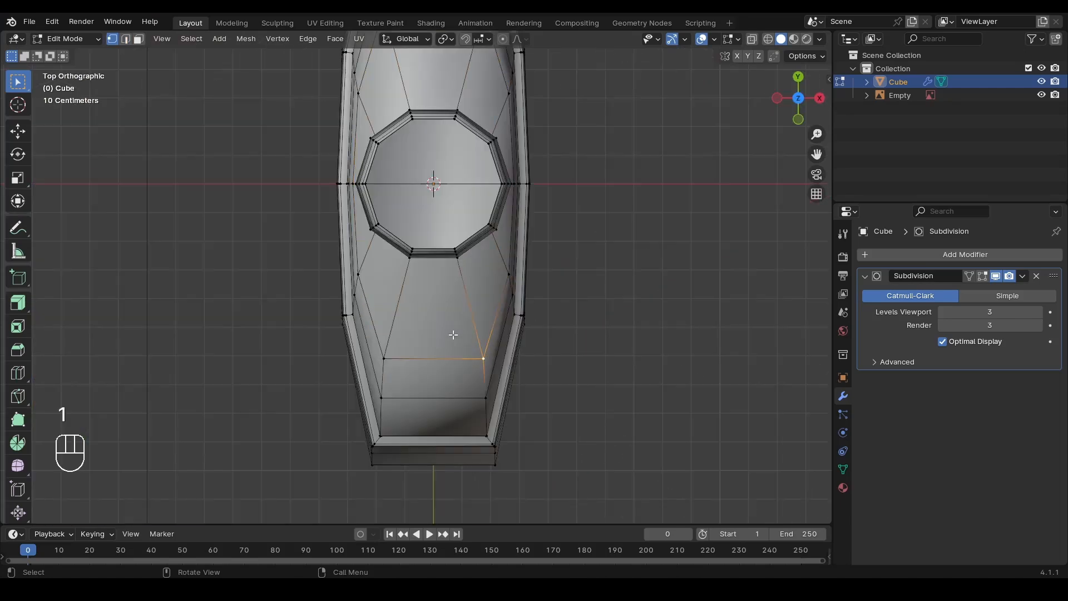
key(g)
key(g)
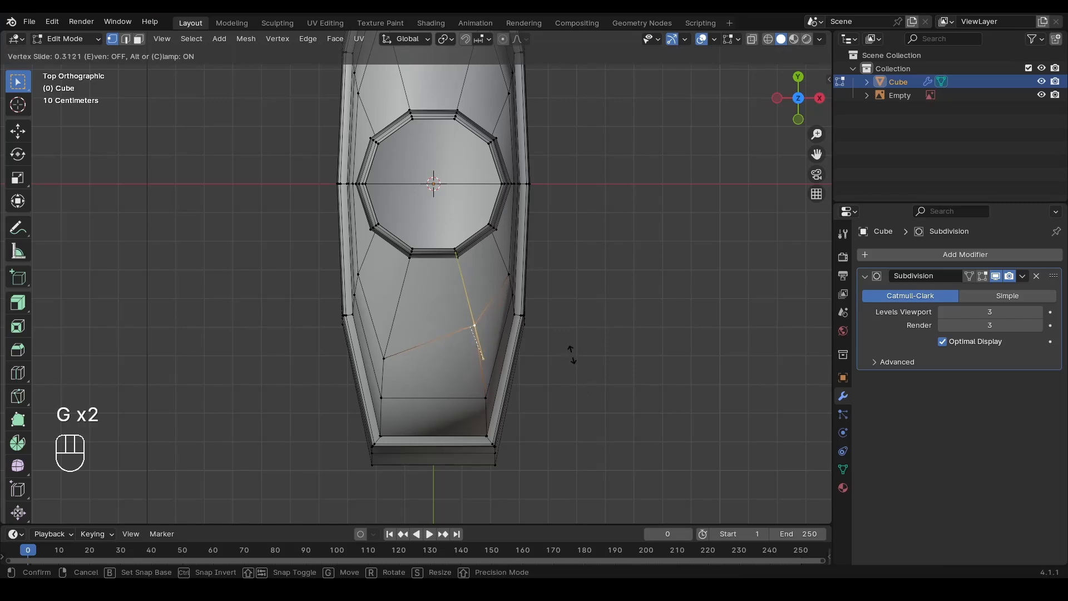
click(570, 335)
key(g)
key(g)
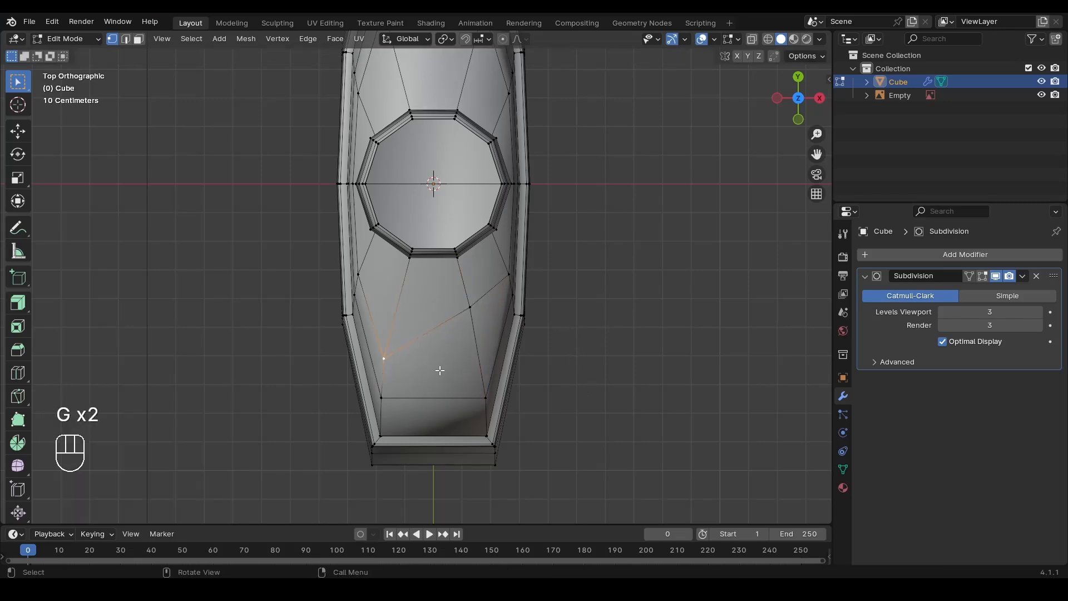
click(472, 328)
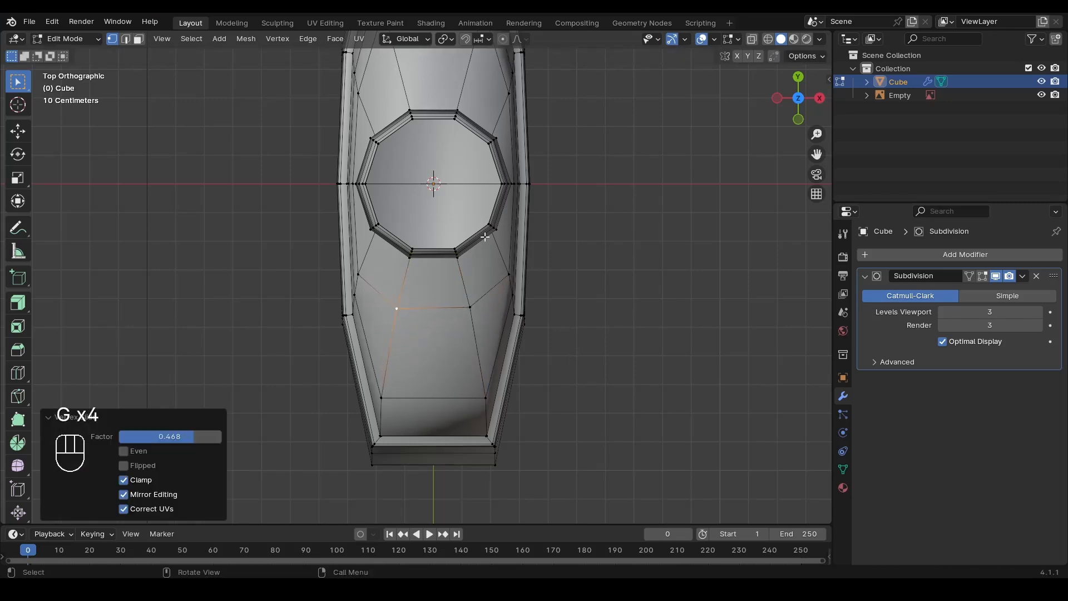
Slide the shoulder vertex on the neck's +Y, +X side along its edge toward the neck by a factor of about 0.507.
alt+shift+drag(507, 166, 510, 199)
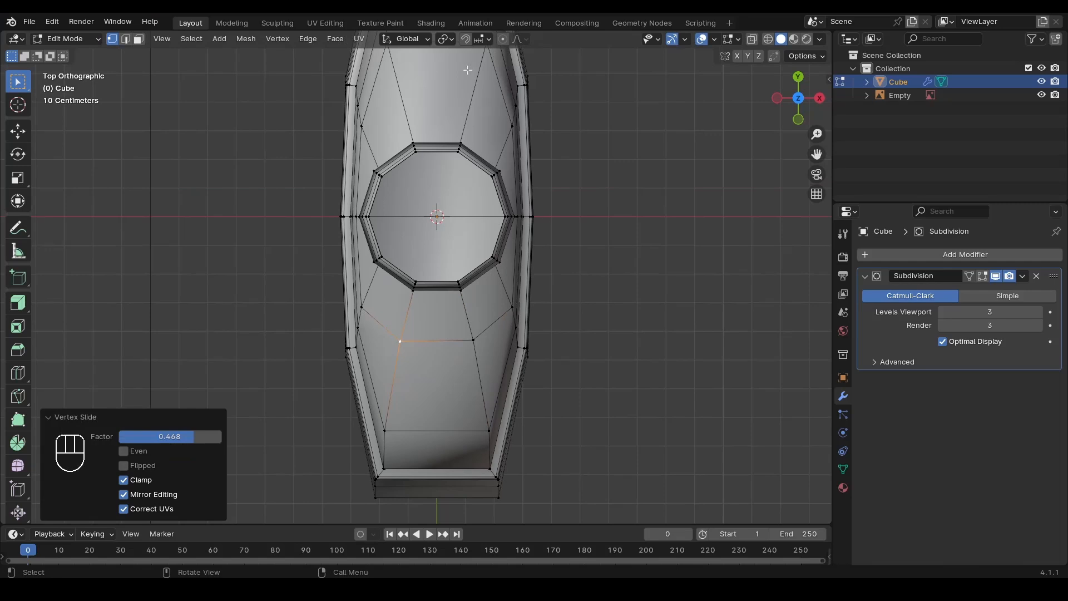
scroll(474, 112, down, 1)
alt+shift+drag(478, 77, 475, 103)
click(476, 103)
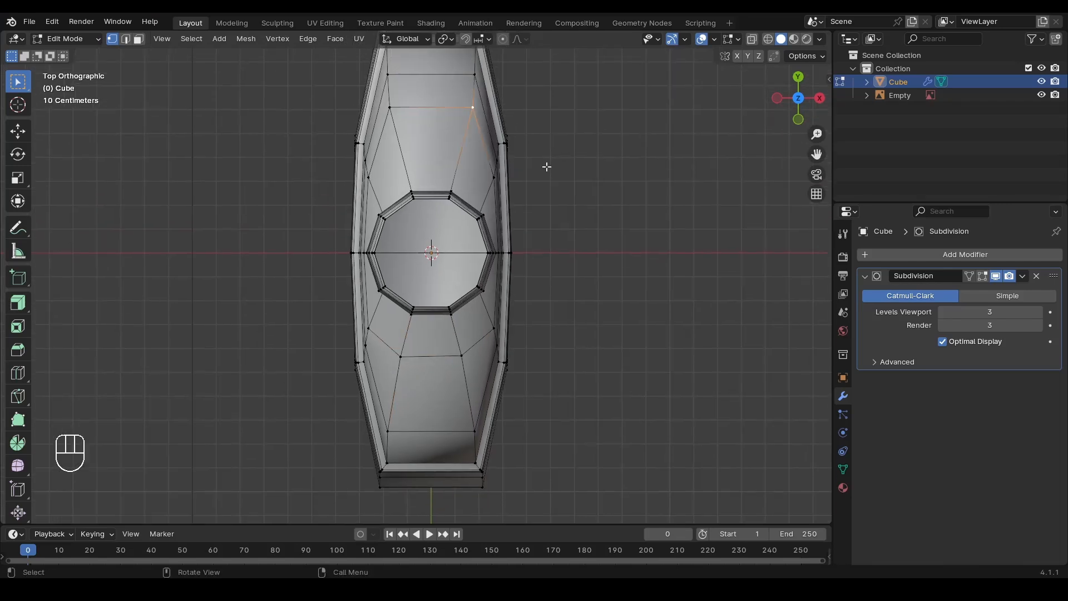
key(g)
key(g)
click(535, 216)
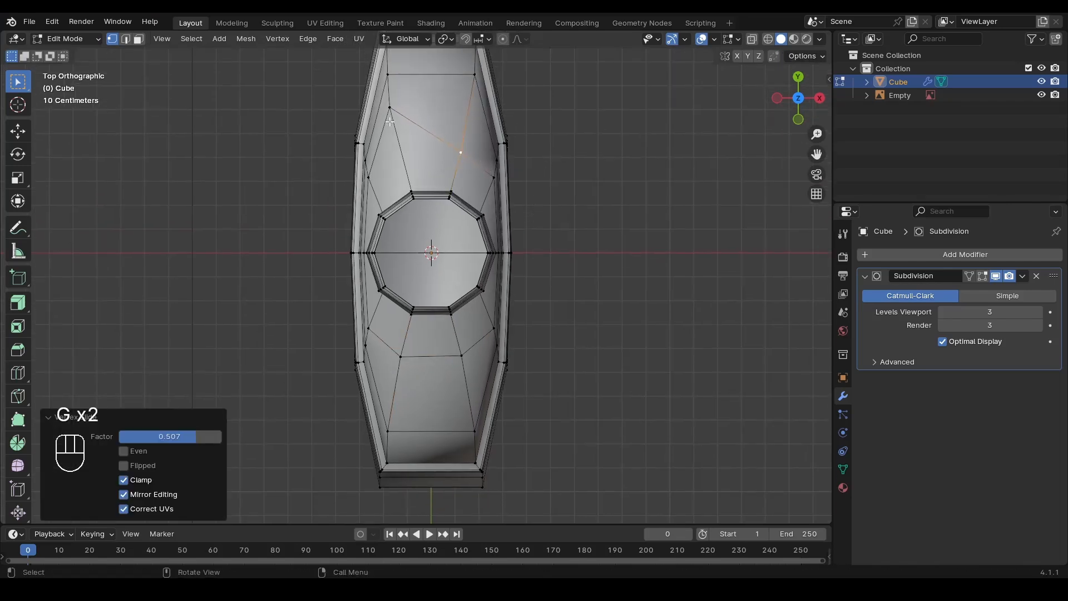
Slide the -X vertex on the neck's +Y side toward the neck, and adjust the +X vertex along its edge to sit level with it.
click(389, 107)
key(g)
key(g)
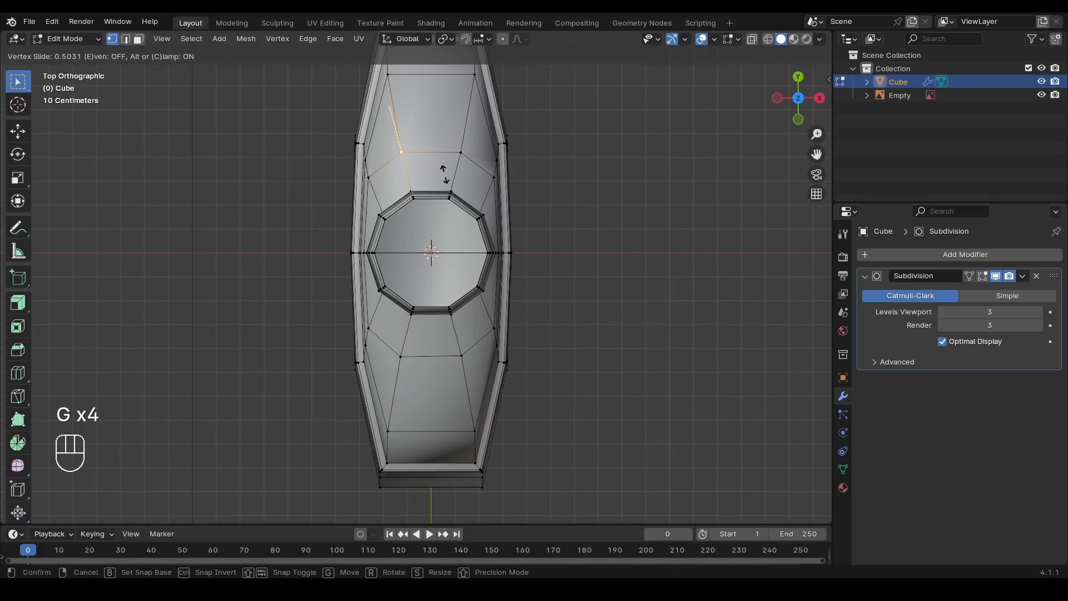
click(443, 169)
click(462, 151)
key(g)
key(g)
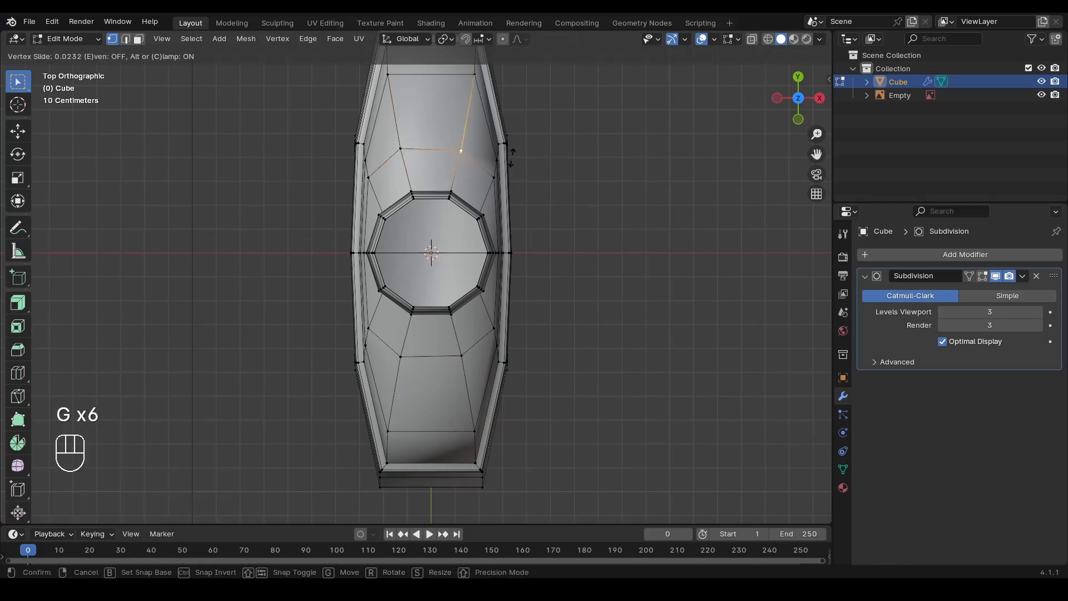
click(512, 156)
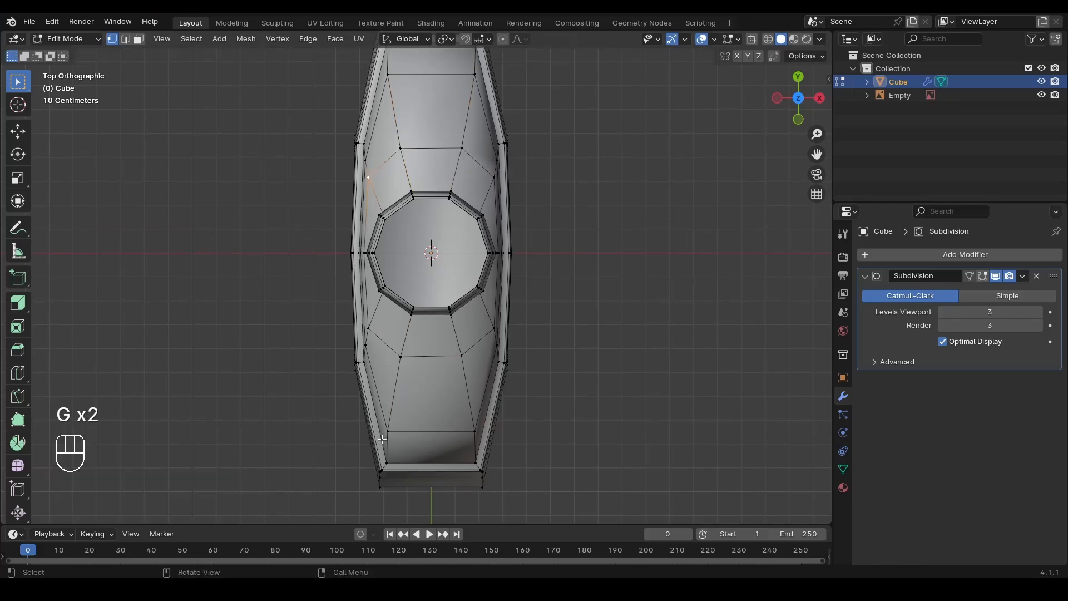
Shrink the four shoulder vertices flanking the neck on the bottle's long sides inward, using Shrink/Fatten with an offset of about -0.0326 m.
key(Tab)
alt+middle_drag(489, 402, 362, 319)
key(Tab)
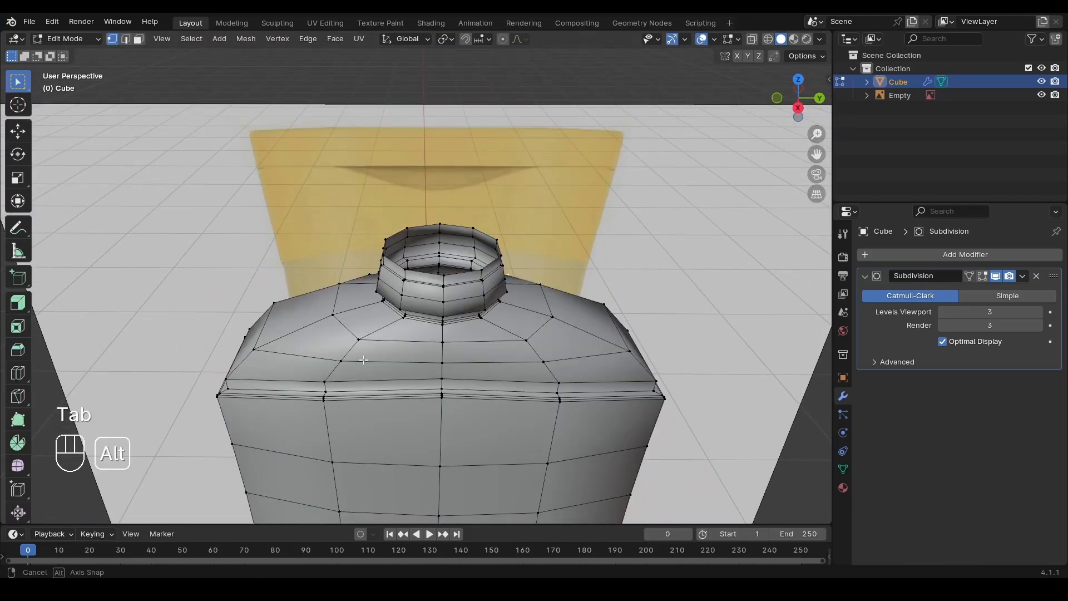
alt+middle_drag(377, 366, 506, 317)
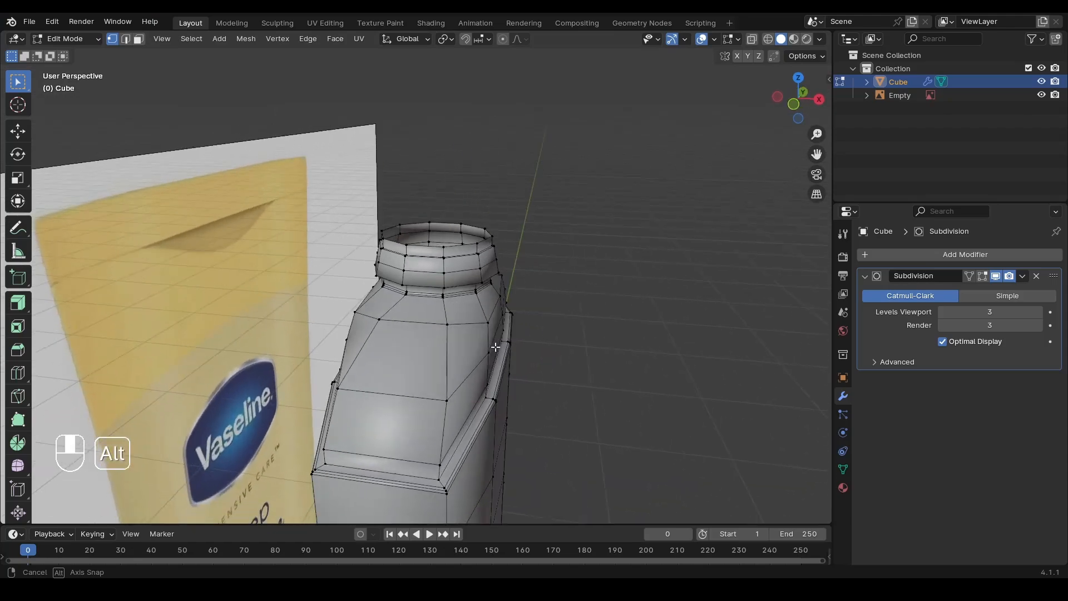
click(505, 317)
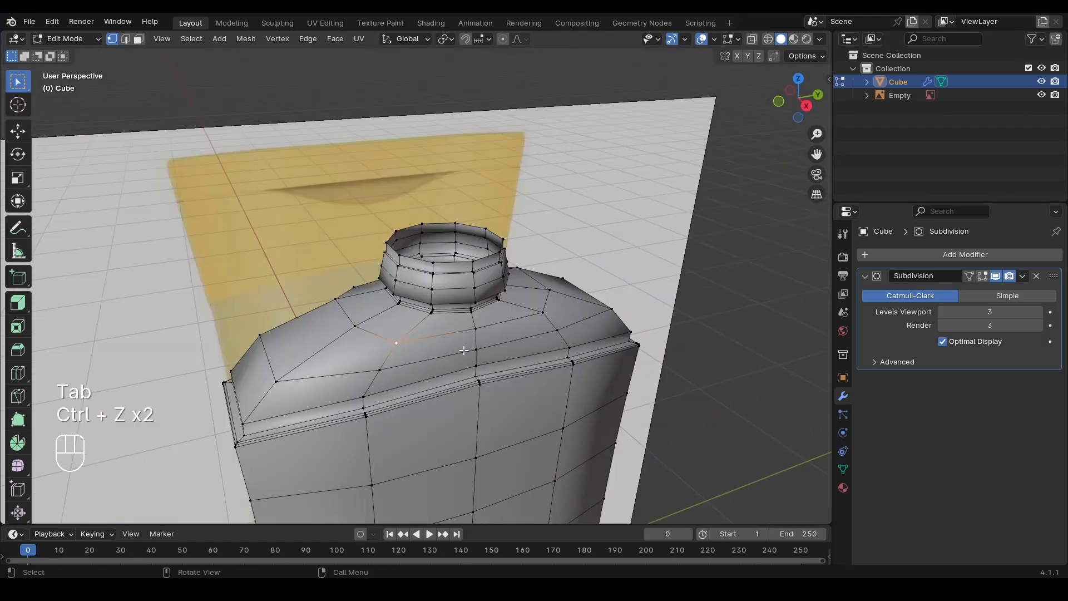
alt+middle_drag(464, 350, 300, 394)
shift+click(486, 363)
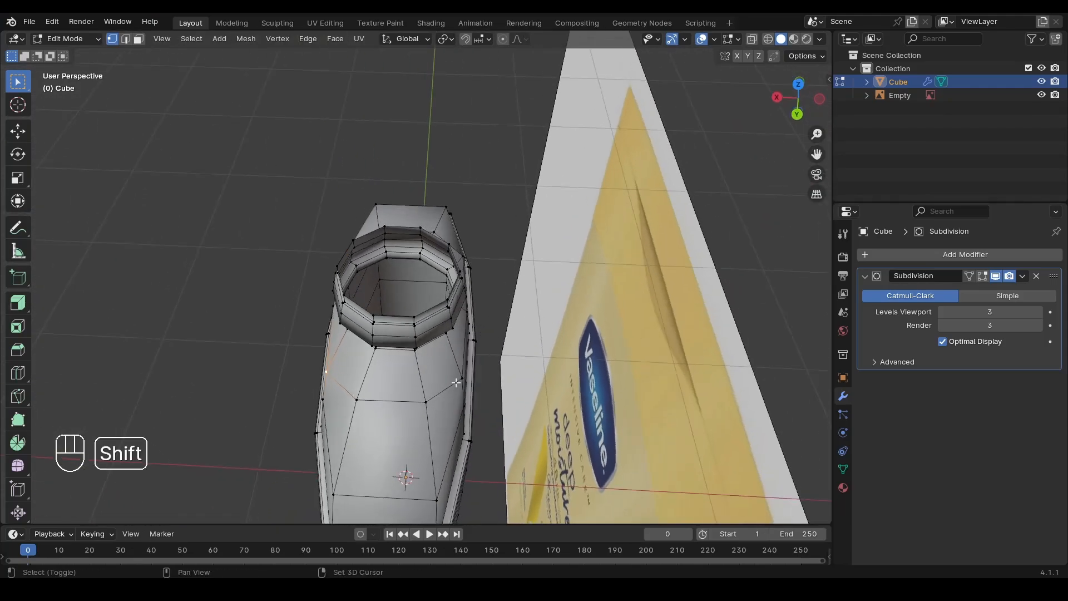
shift+click(454, 373)
alt+middle_drag(450, 380, 324, 410)
shift+click(477, 317)
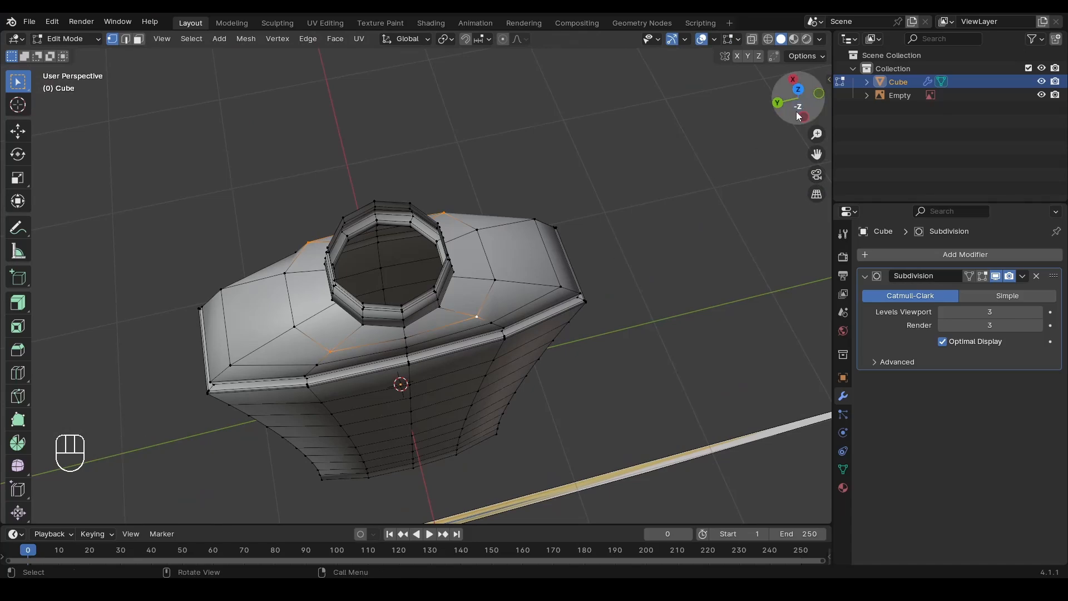
click(799, 89)
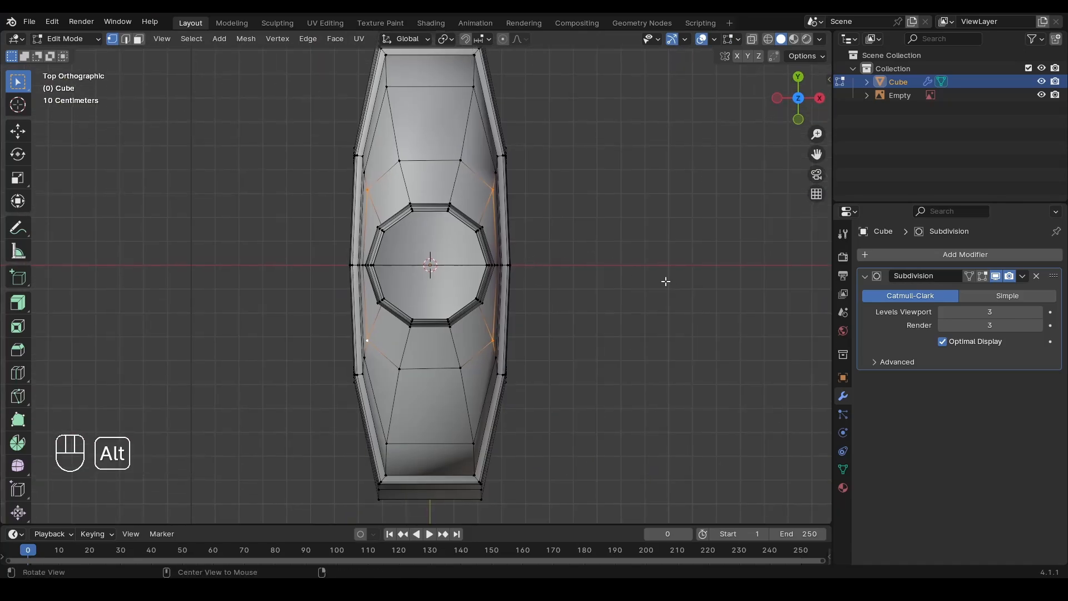
key(alt+s)
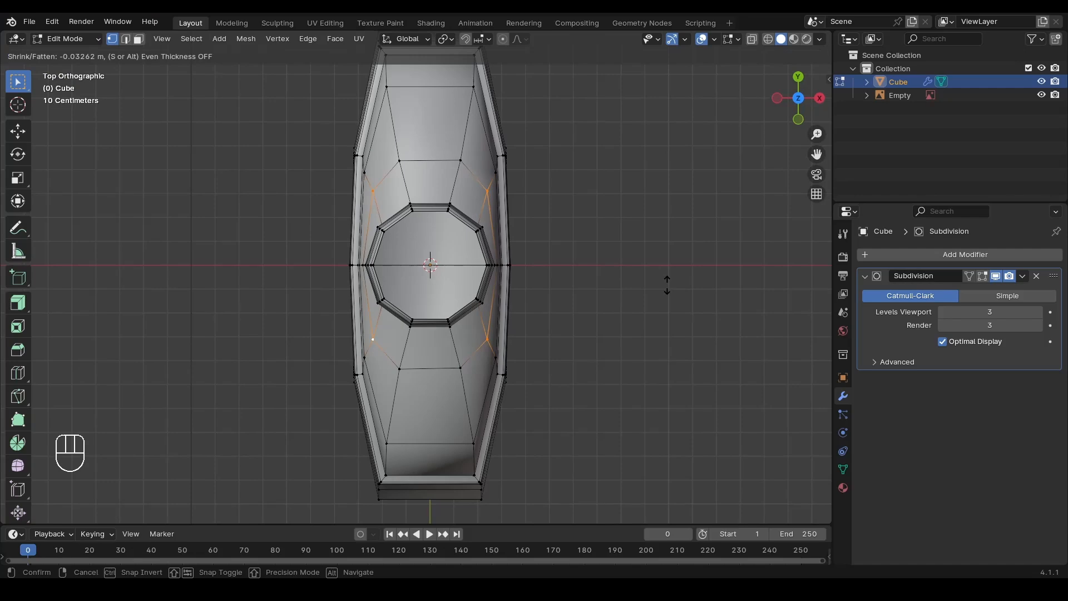
click(670, 285)
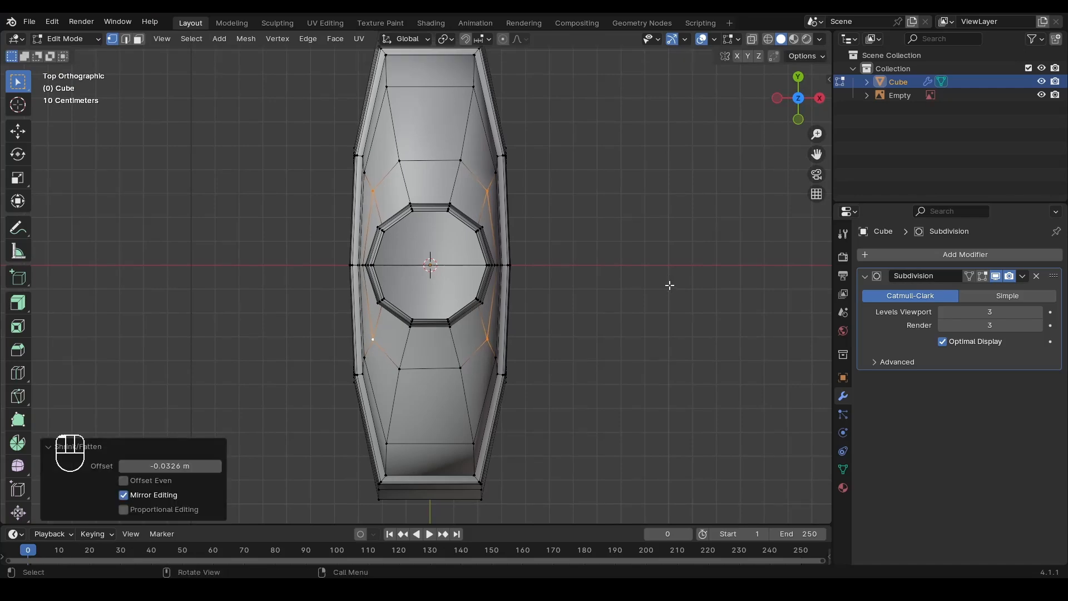
Return to Object Mode to check the smoothed shoulder, save the file and deselect the bottle.
alt+drag(690, 409, 362, 349)
key(Tab)
alt+drag(277, 409, 620, 322)
key(Tab)
key(Tab)
key(ctrl+s)
click(572, 329)
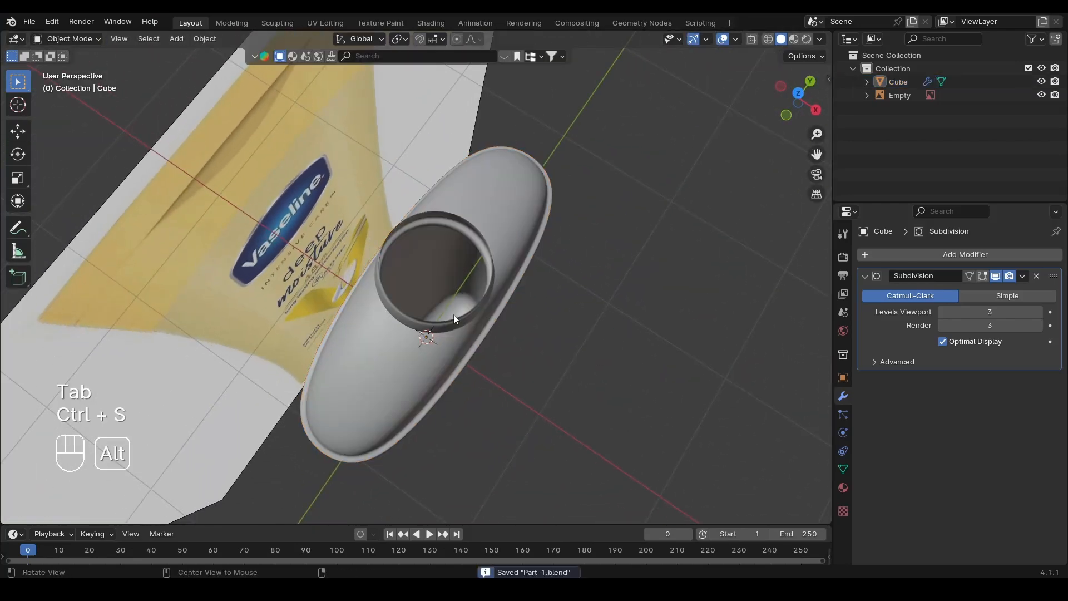
Examine the neck opening and smoothed shoulder from above and the side, and select the bottle.
scroll(453, 315, up, 3)
alt+shift+drag(479, 301, 513, 333)
mouse_move(434, 357)
alt+mouse_down()
mouse_move(408, 376)
mouse_move(425, 370)
alt+mouse_up()
scroll(513, 255, down, 4)
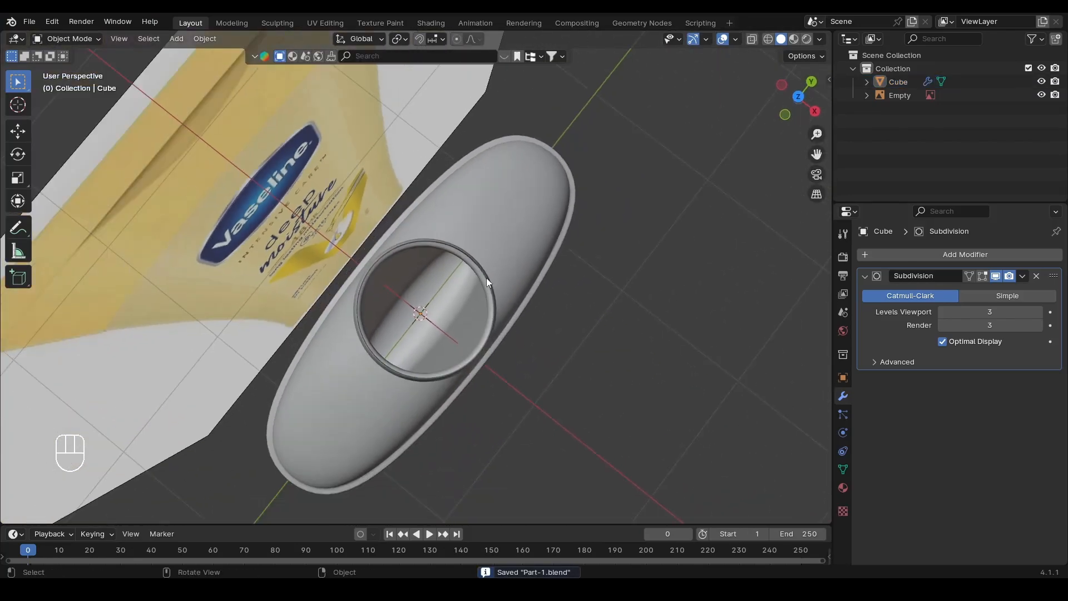
alt+drag(486, 281, 412, 259)
click(472, 237)
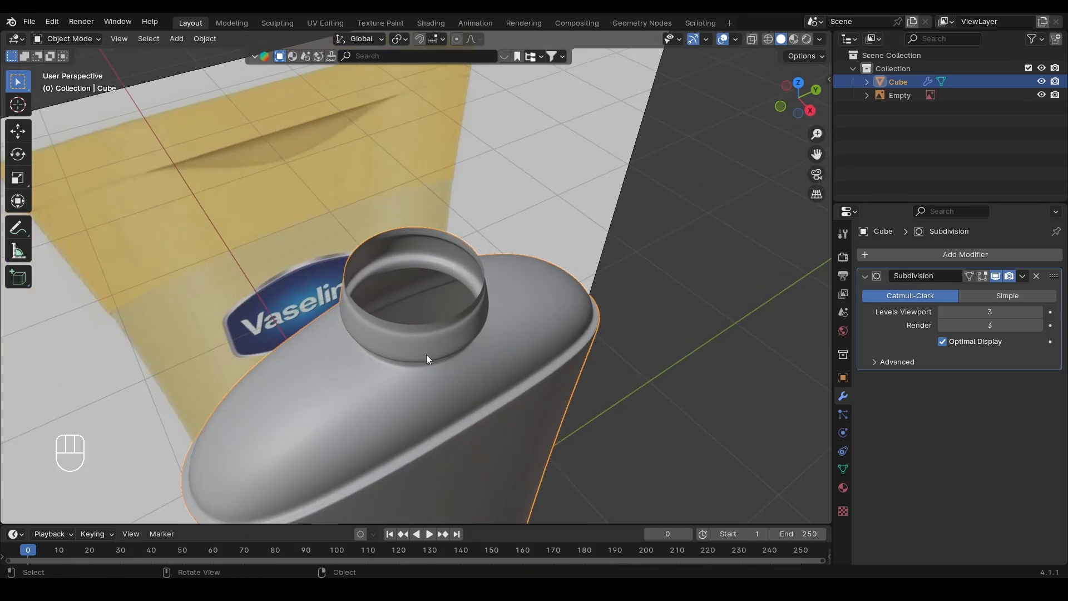
scroll(426, 355, down, 1)
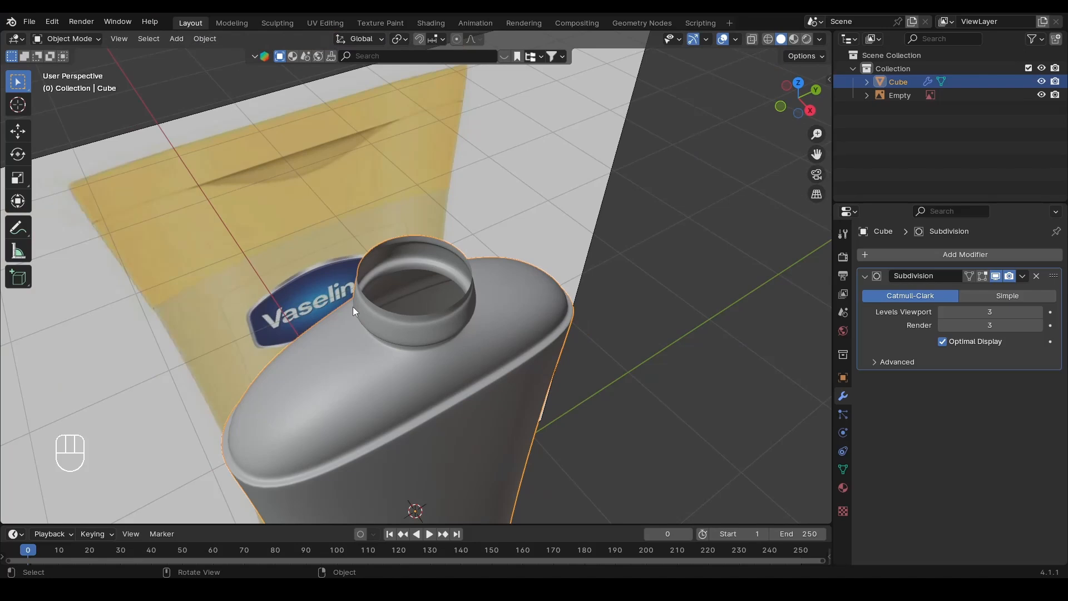
Try a Solidify modifier on the bottle to preview its wall thickness at the neck, and remove the modifier.
click(934, 255)
click(935, 255)
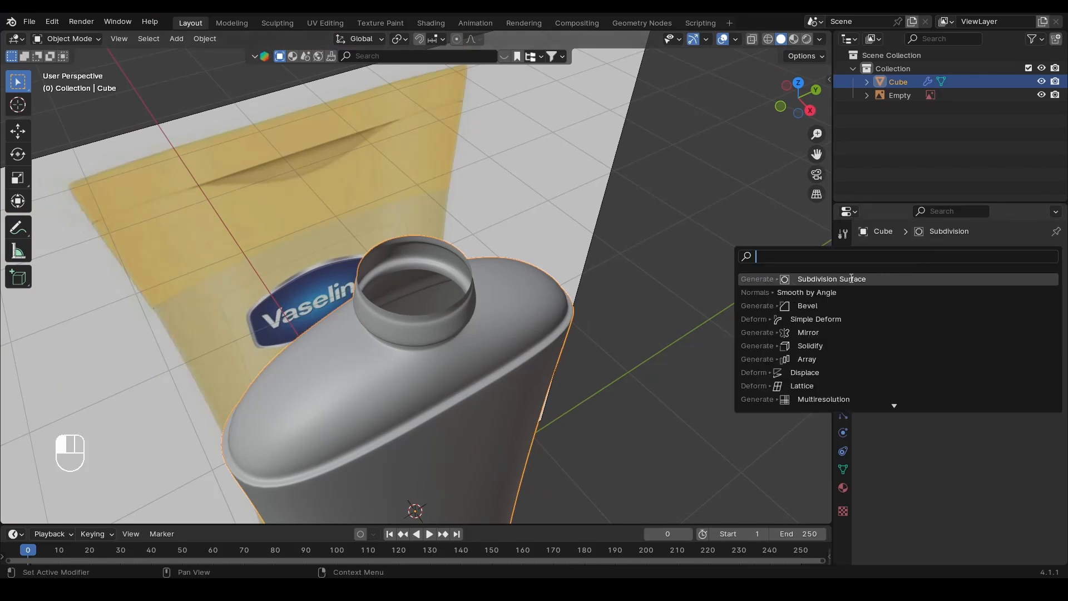
click(810, 347)
scroll(436, 302, up, 3)
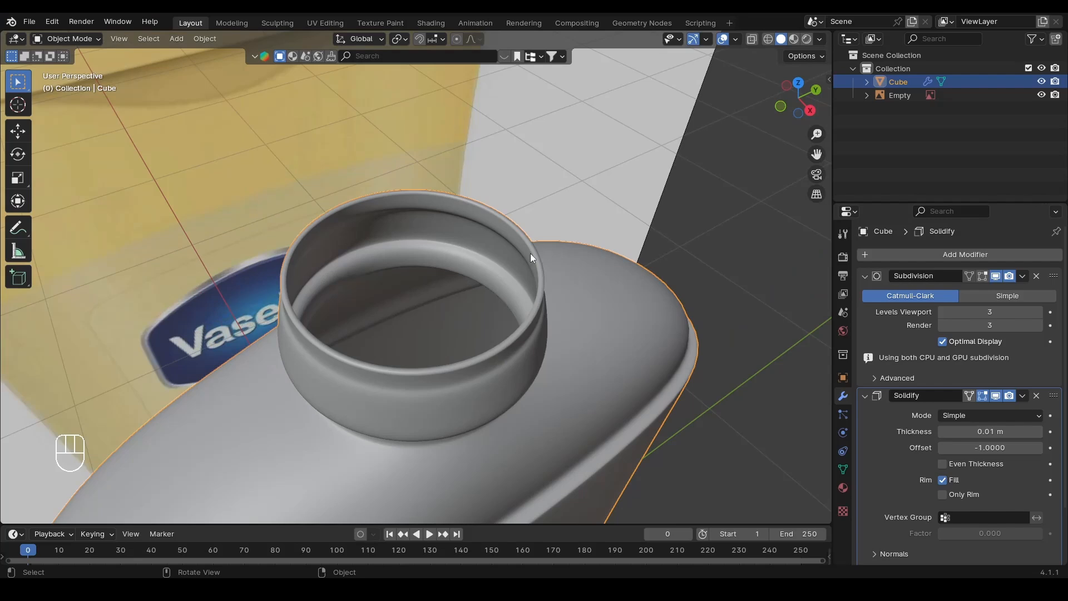
mouse_move(998, 433)
mouse_down()
mouse_move(1057, 433)
mouse_move(1003, 433)
mouse_up()
click(1036, 381)
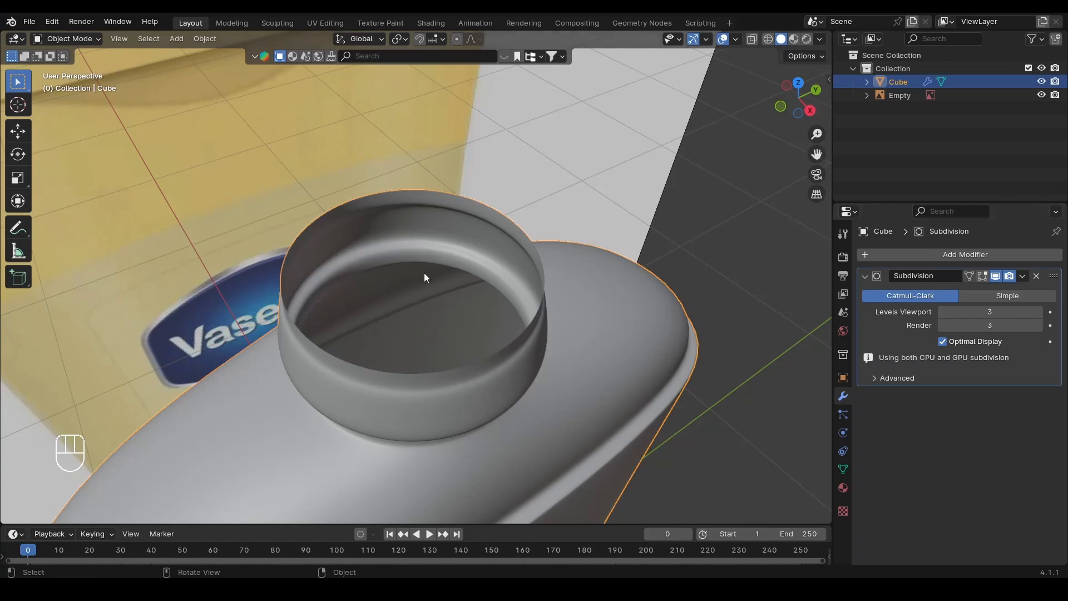
Deselect the bottle, compare its base with the reference image in the right orthographic view, and save the file.
scroll(425, 274, down, 8)
click(613, 346)
click(810, 114)
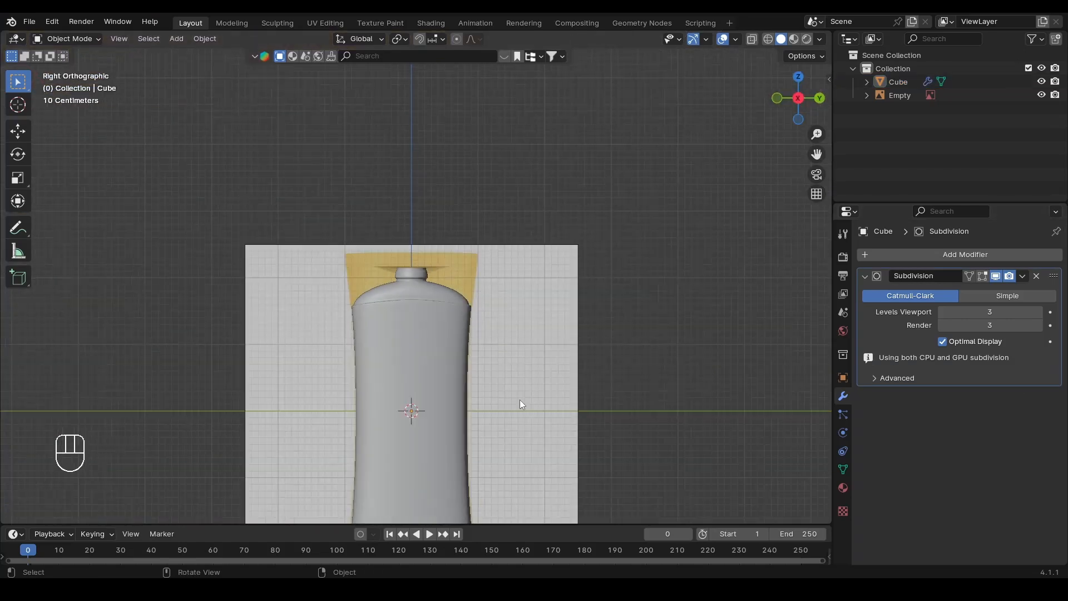
shift+middle_drag(486, 435, 493, 232)
scroll(473, 312, up, 4)
shift+middle_drag(463, 404, 466, 312)
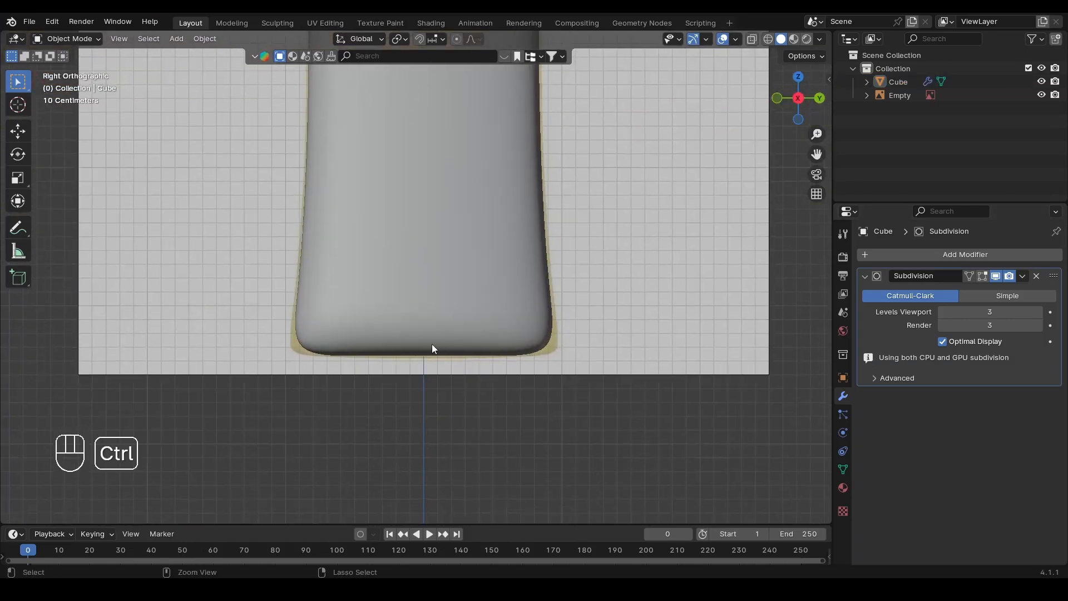
key(ctrl+s)
Bevel the edge loop around the perimeter of the bottle's base with a width of about 0.107 m and 3 segments.
click(416, 345)
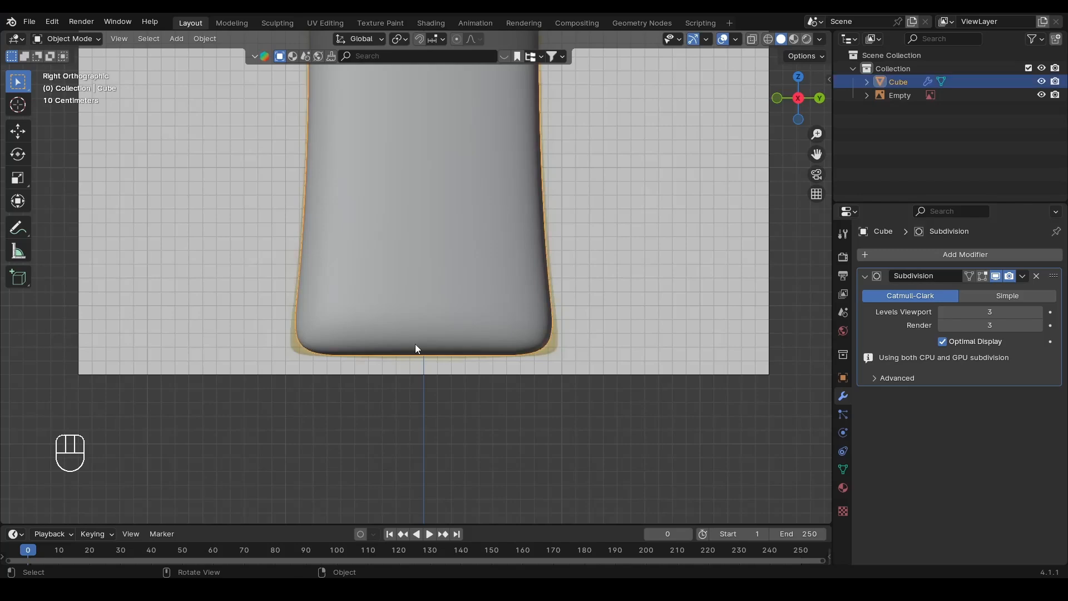
key(Tab)
scroll(473, 384, up, 1)
shift+middle_drag(466, 387, 493, 337)
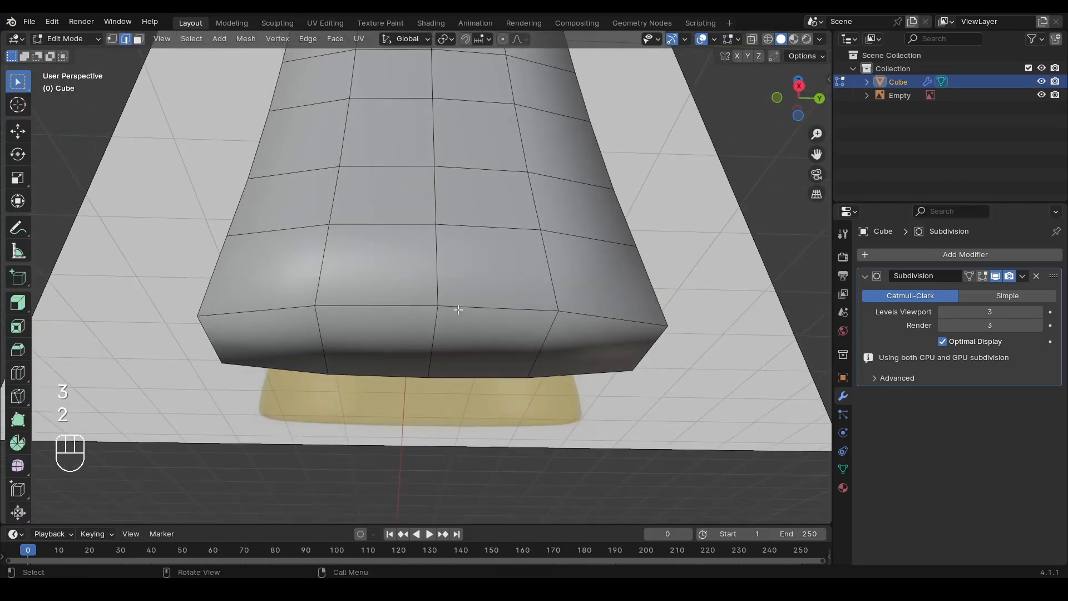
alt+middle_drag(487, 340, 314, 243)
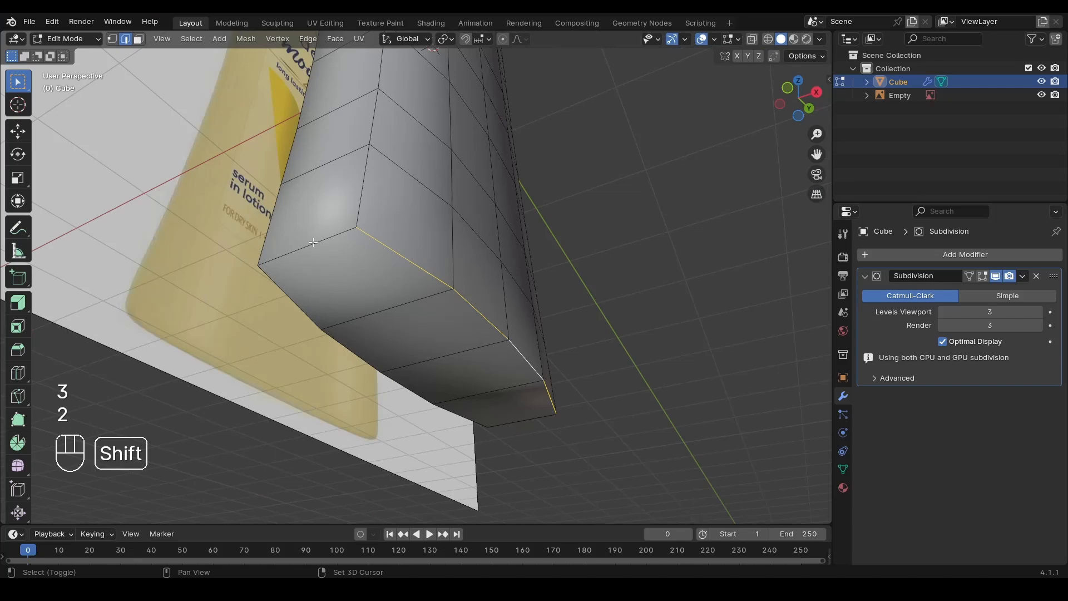
shift+double_click(298, 300)
alt+middle_drag(491, 365, 320, 338)
alt+middle_drag(579, 191, 538, 232)
shift+click(563, 249)
alt+middle_drag(405, 290, 547, 347)
key(ctrl+b)
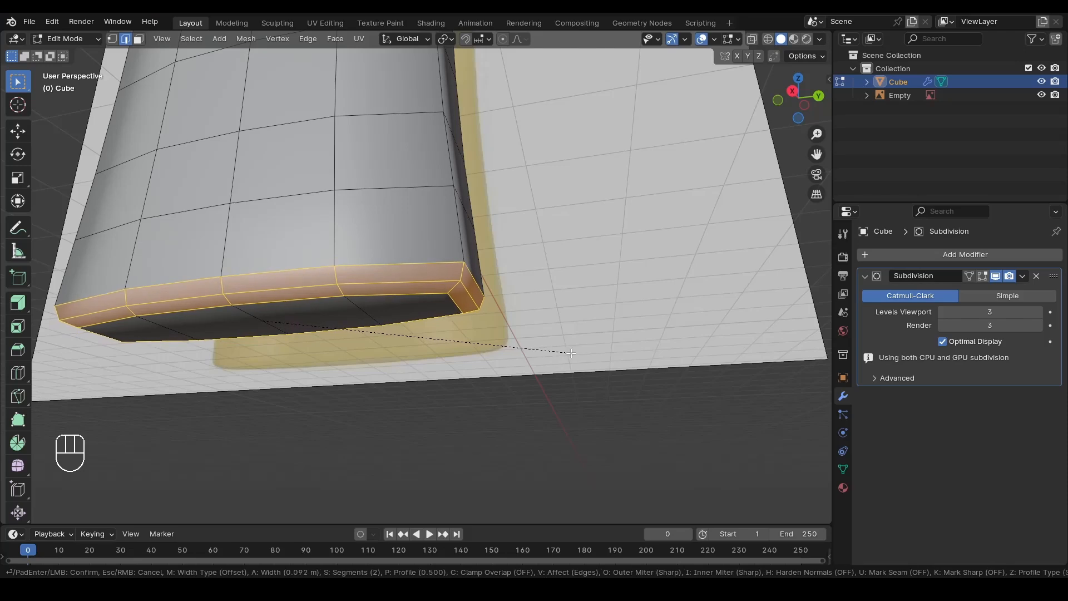
scroll(574, 352, up, 1)
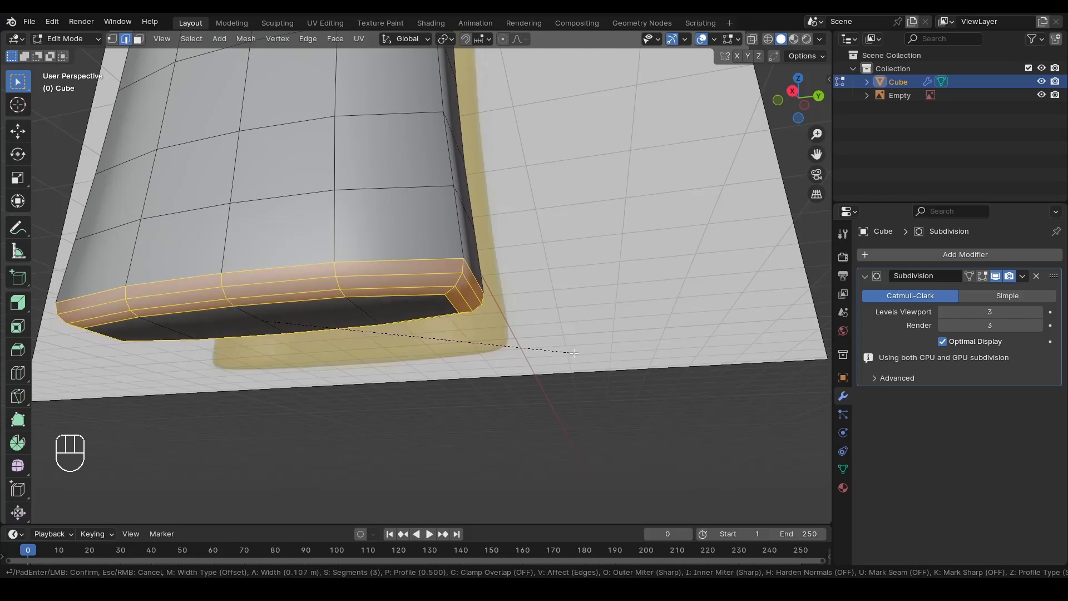
click(574, 353)
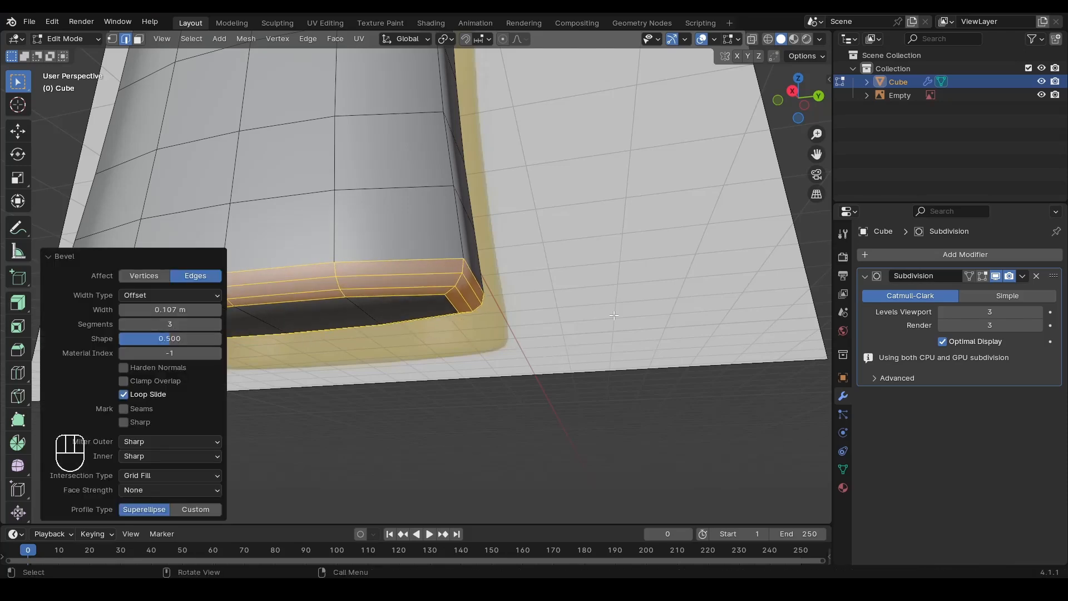
Return to Object Mode and examine the smoothed bottle base from the front and from below.
scroll(615, 316, down, 3)
alt+drag(495, 329, 522, 348)
key(Tab)
scroll(506, 363, down, 3)
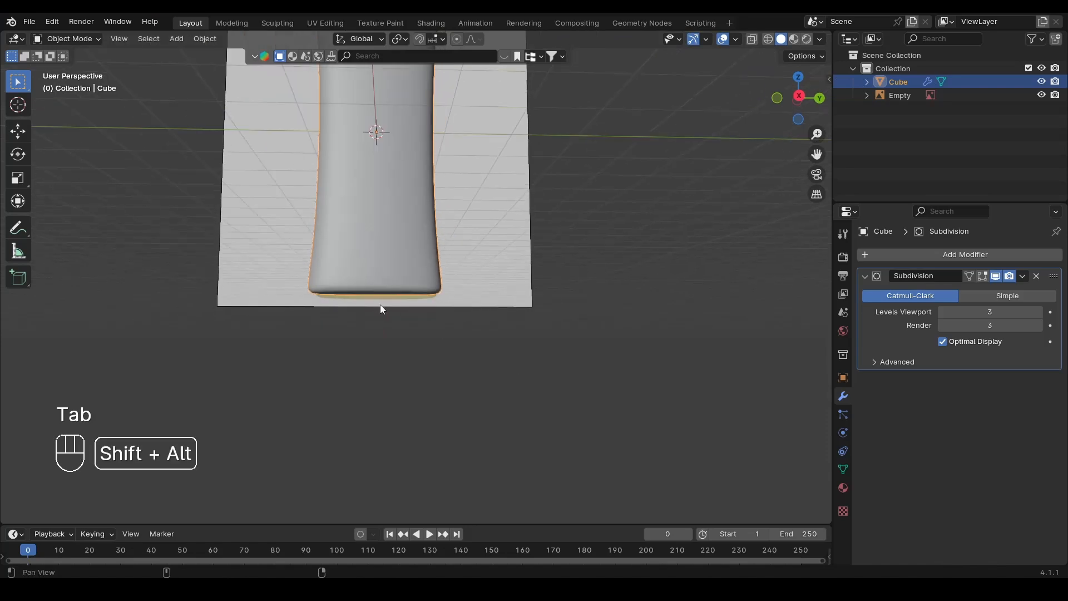
middle_drag(380, 309, 518, 326)
click(518, 326)
Inset the four faces on the underside of the bottle's base with a thickness of about 0.1314 m.
key(Tab)
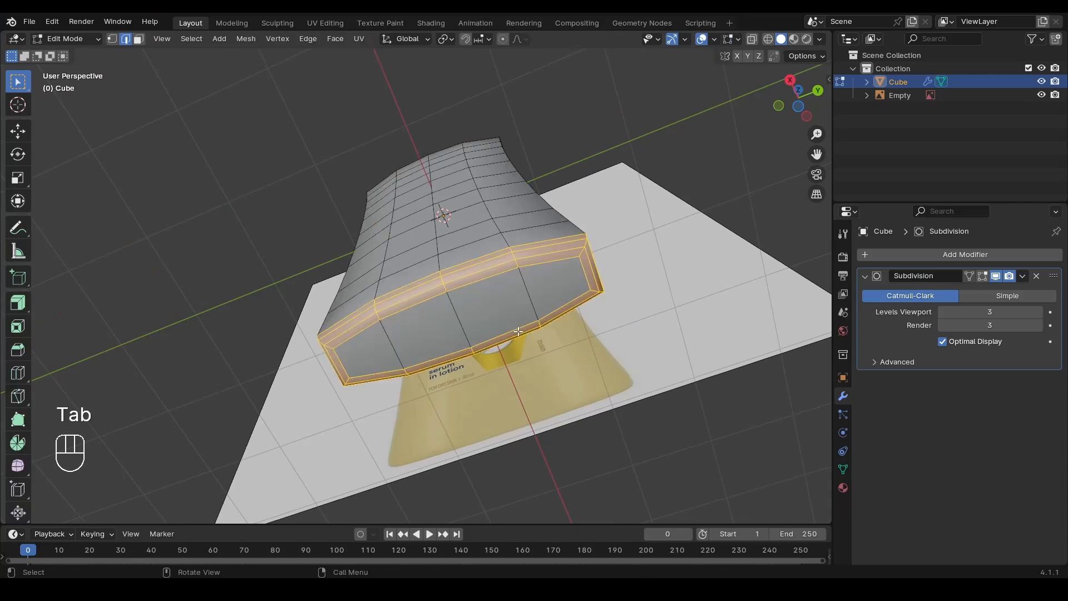
key(3)
click(549, 293)
ctrl+click(369, 346)
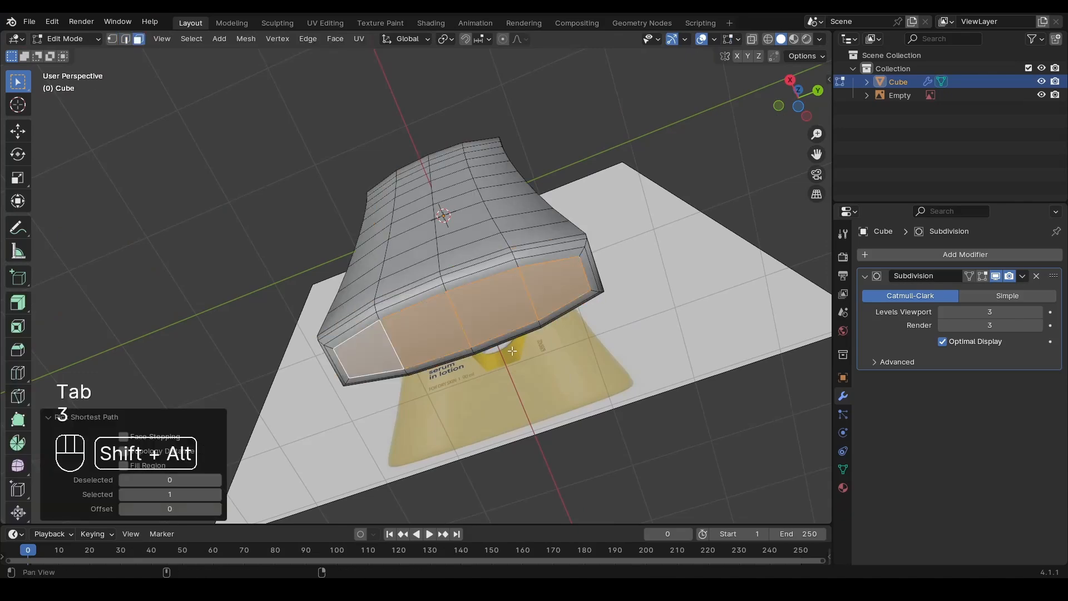
shift+middle_drag(468, 317, 408, 343)
middle_drag(495, 344, 519, 296)
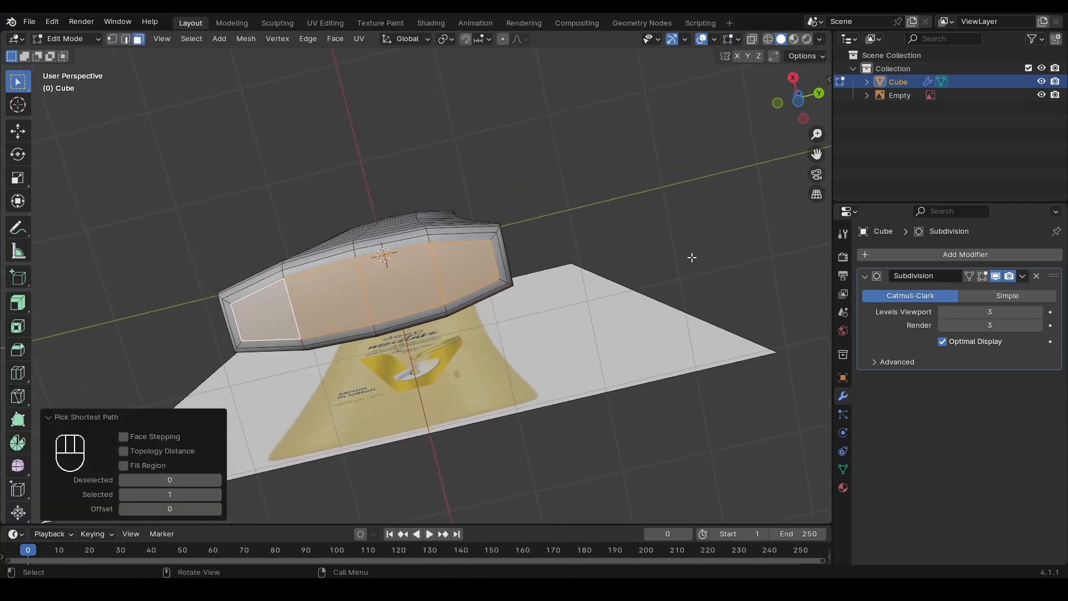
key(i)
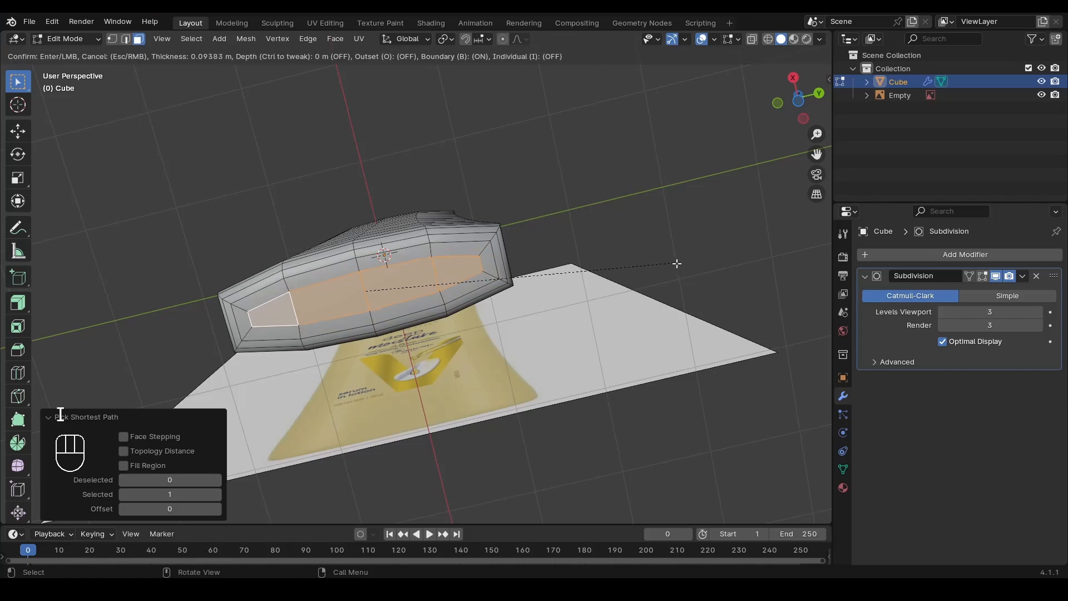
click(675, 264)
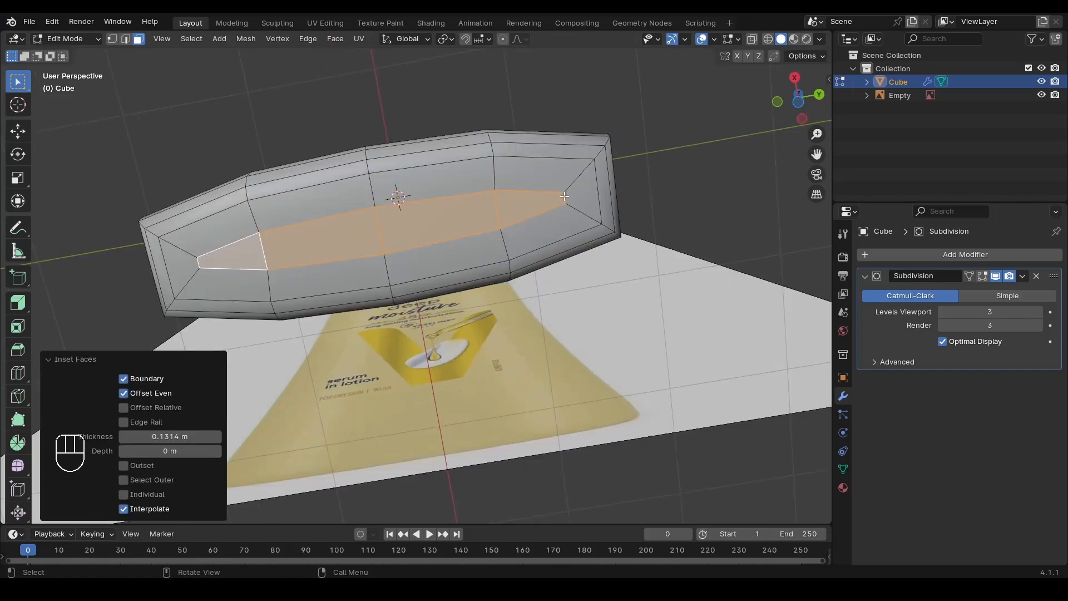
Scale the inset faces on the underside of the bottle's base along the global X axis by a factor of about 1.408.
key(s)
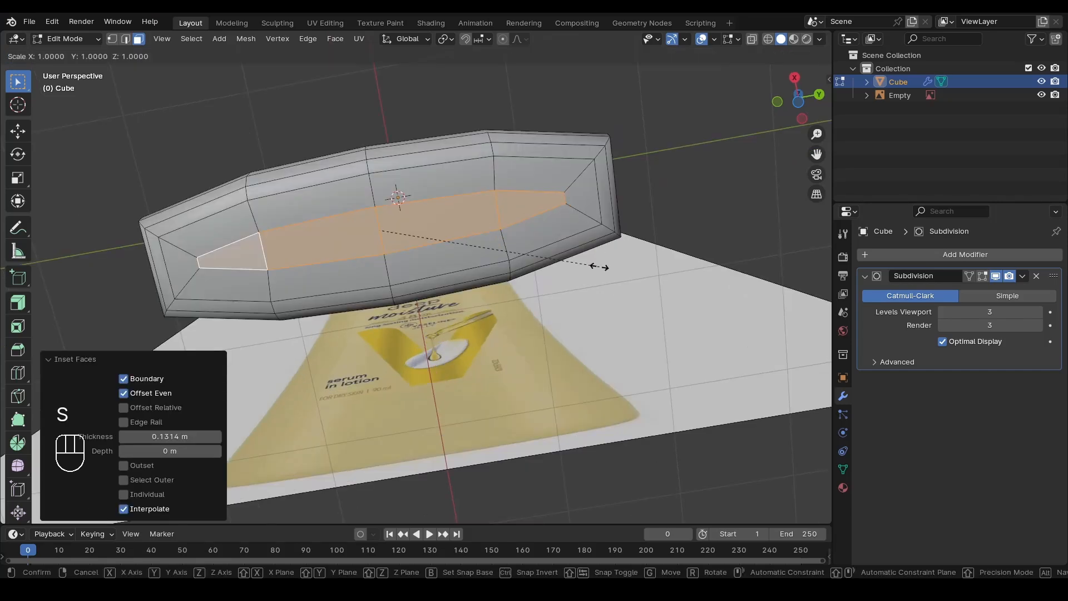
key(z)
key(x)
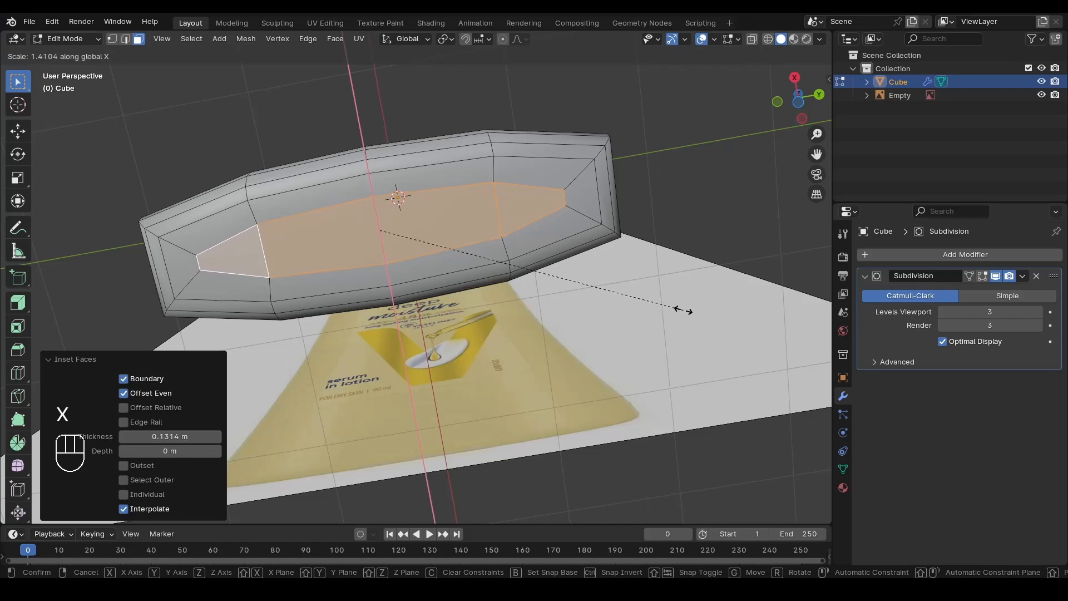
click(683, 310)
Extrude the inset base faces about 0.027 m into the bottle and check the smoothed recess in Object Mode.
key(e)
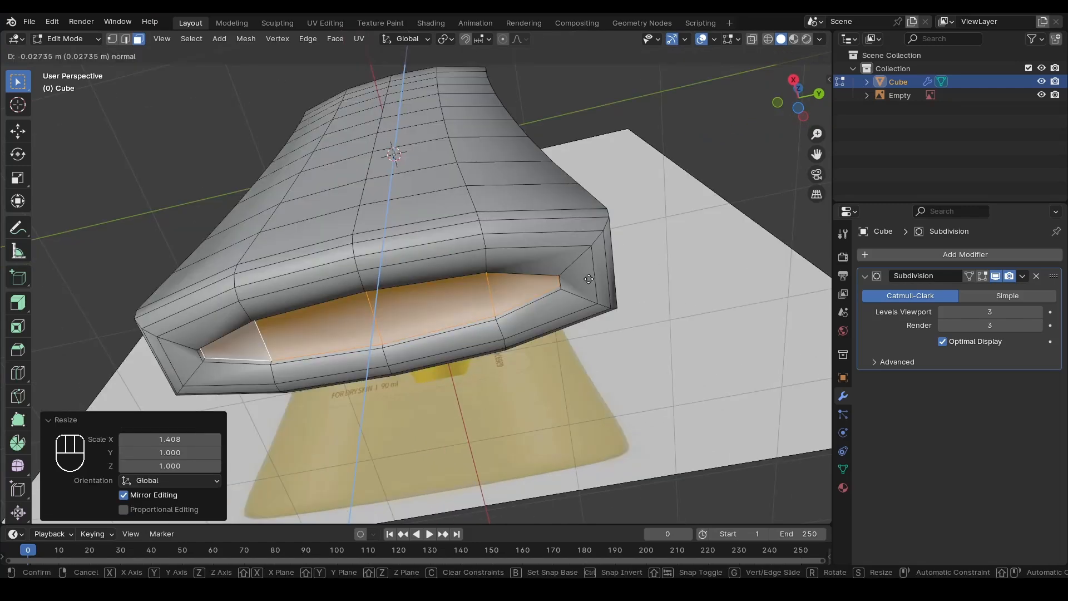
click(588, 279)
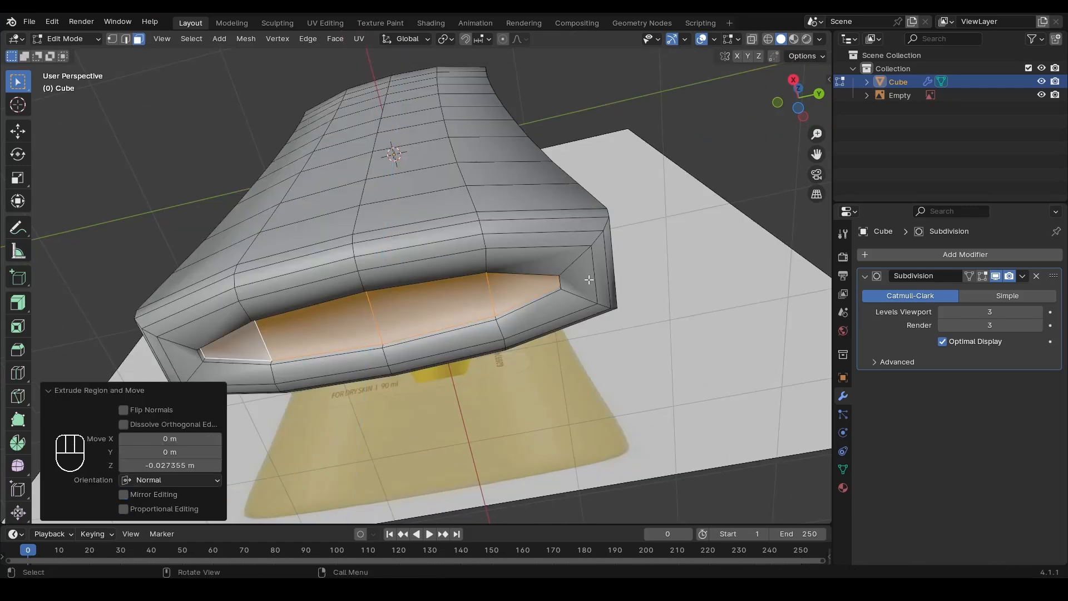
key(Tab)
scroll(587, 278, down, 5)
click(654, 181)
alt+middle_drag(328, 185, 322, 228)
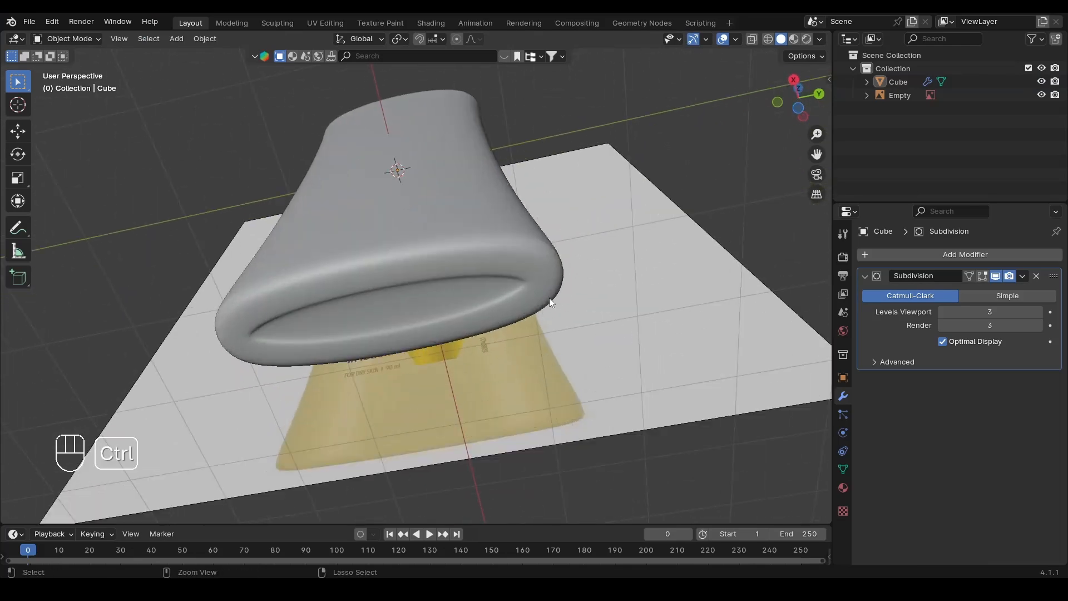
Undo back through the deselection and mode change, and undo the last extrusion of the base faces.
key(ctrl+z)
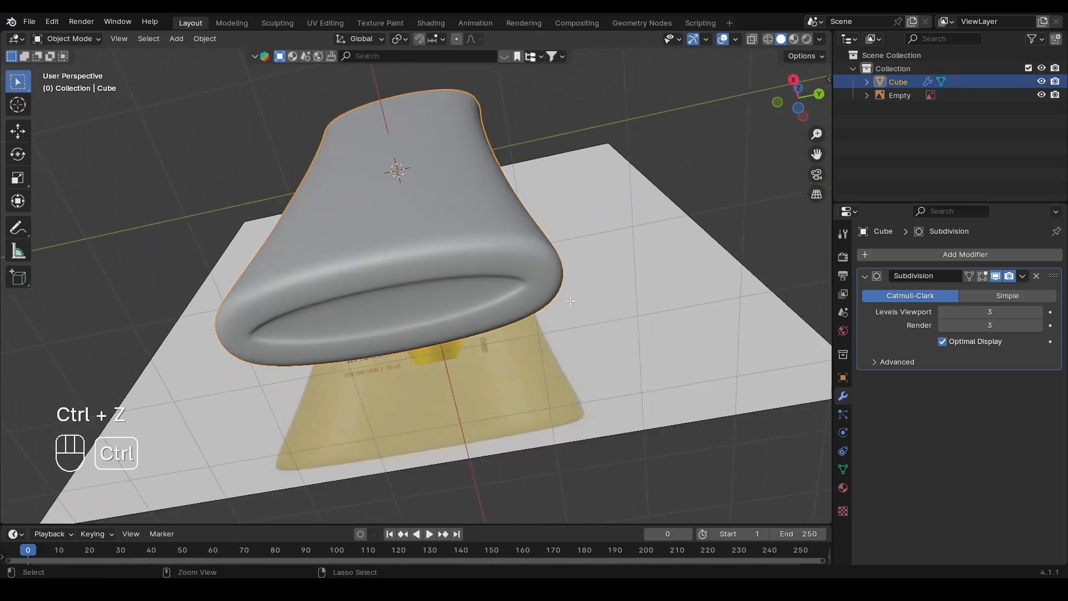
key(ctrl+z)
key(ctrl+z)
Extrude the inset base faces inward to form a shallow recess, return to Object Mode and inspect the whole bottle.
key(e)
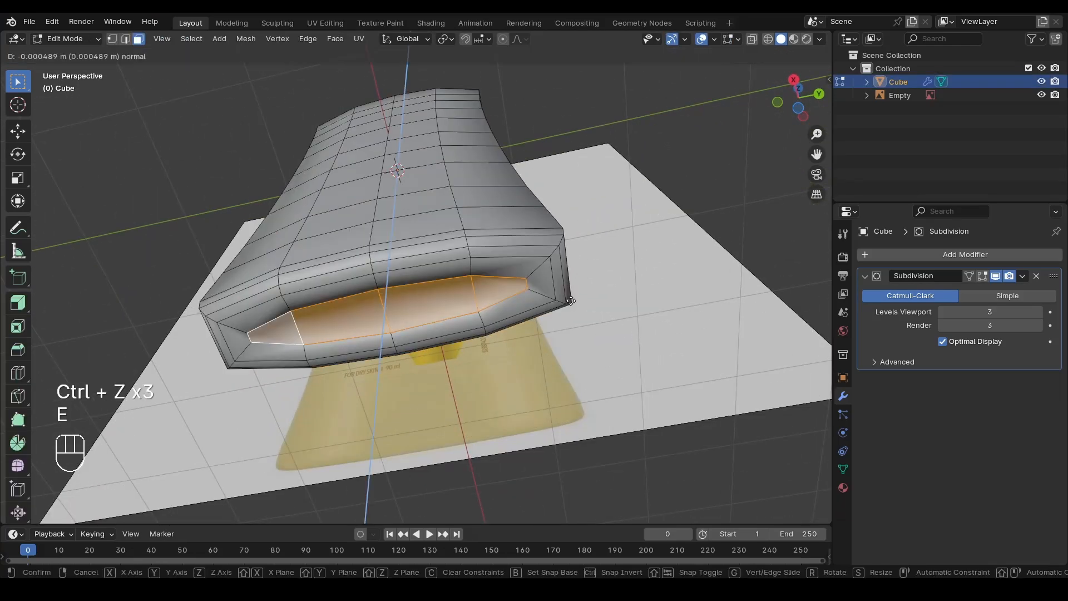
key(Tab)
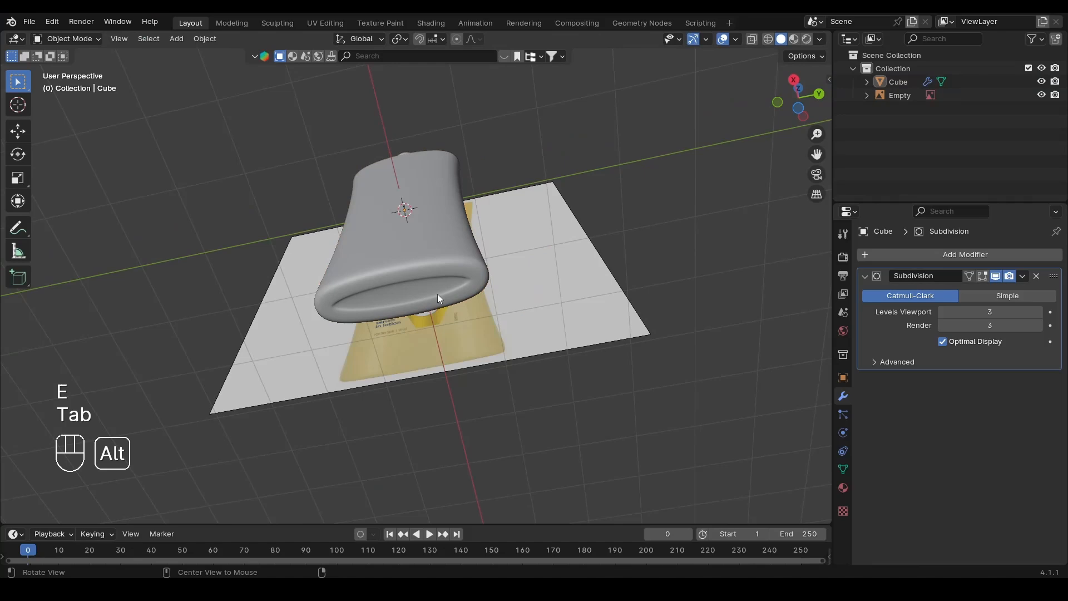
alt+drag(439, 299, 419, 387)
alt+middle_drag(419, 387, 616, 207)
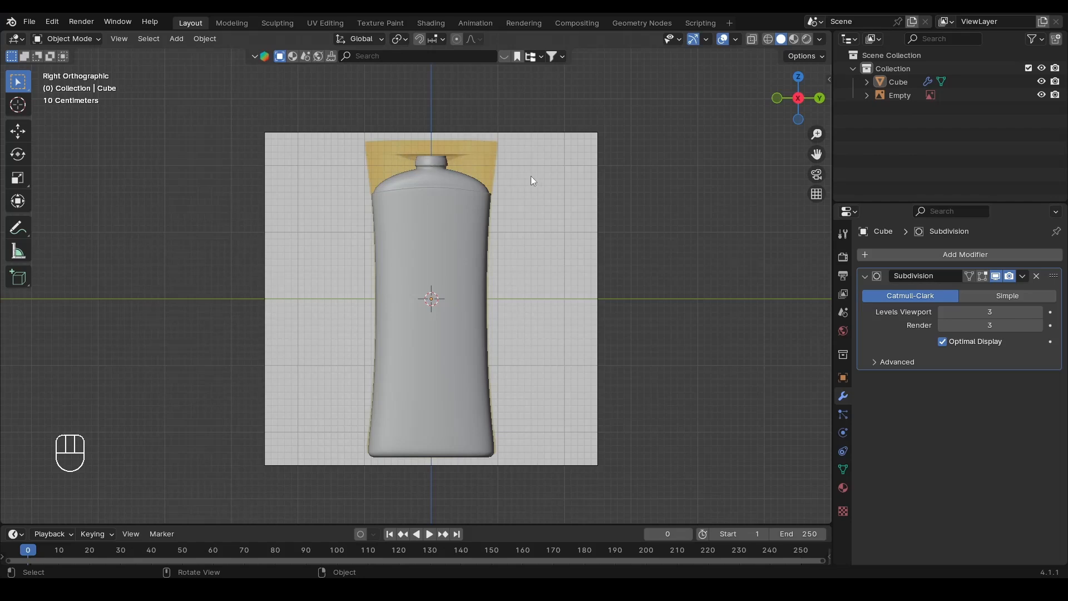
Hide the bottle mesh in the viewport and frame the cap area of the reference image in the right orthographic view.
scroll(531, 176, up, 1)
click(1042, 82)
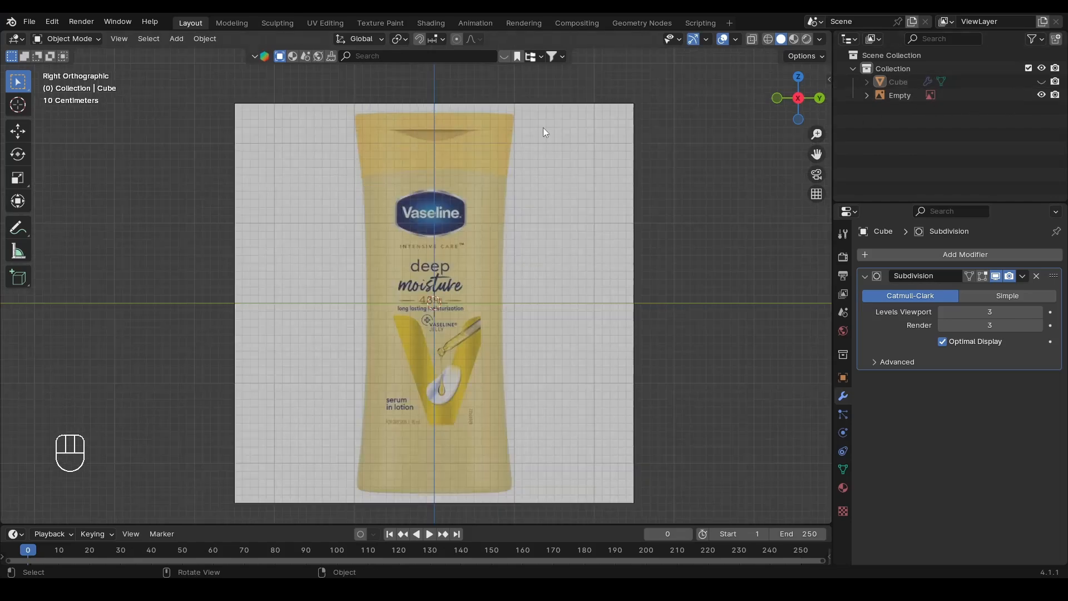
scroll(544, 129, up, 2)
scroll(539, 133, down, 2)
drag(816, 154, 803, 208)
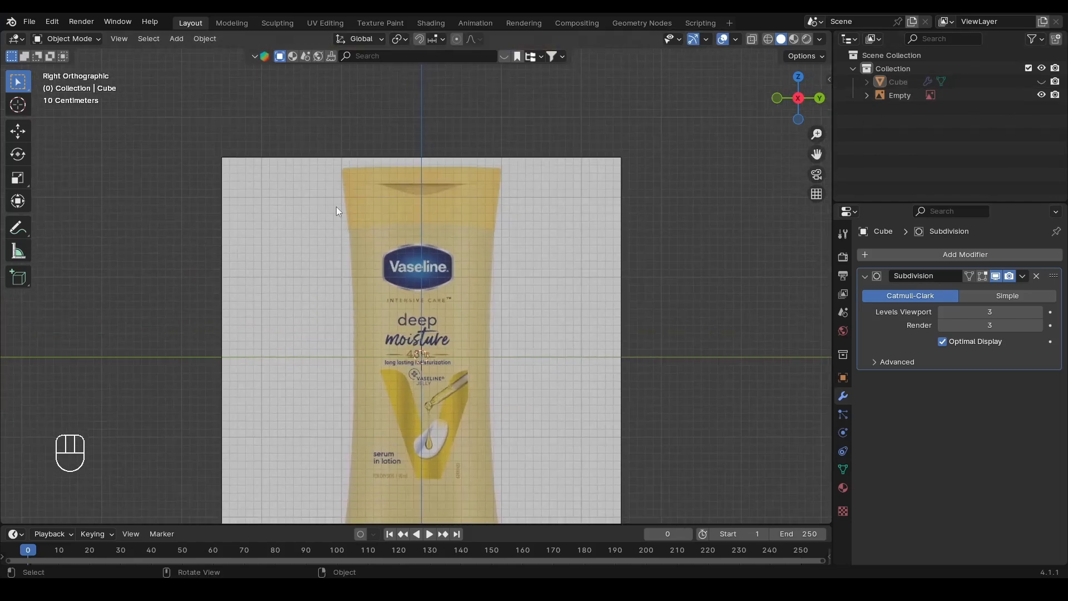